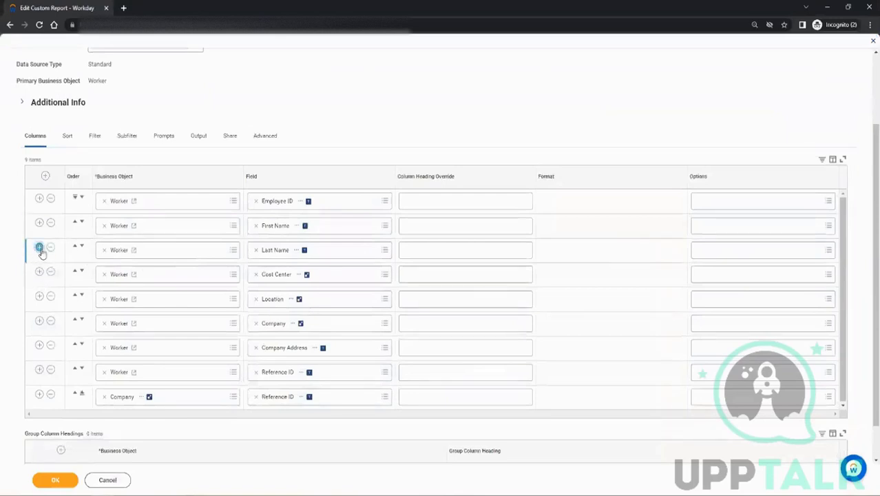
# Insert a Worker column row below Last Name, check the "Active" field candidates' definitions, and set its field to Active Status
pyautogui.click(39, 247)
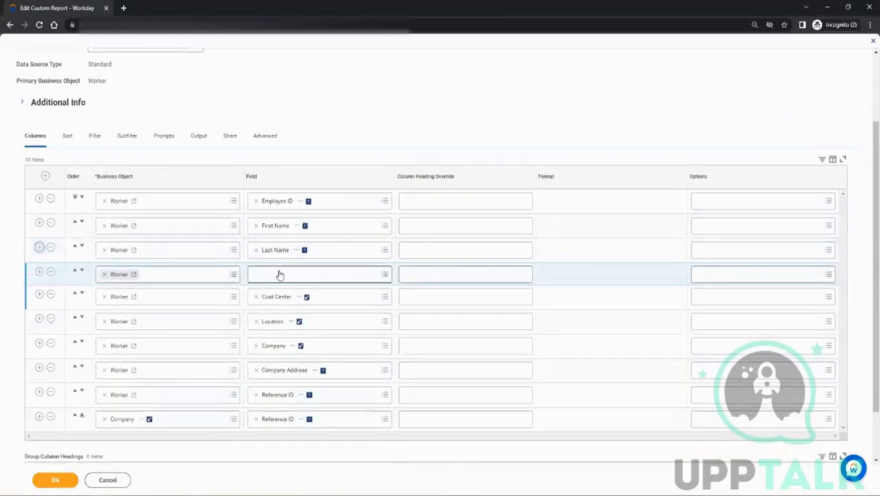
pyautogui.click(275, 271)
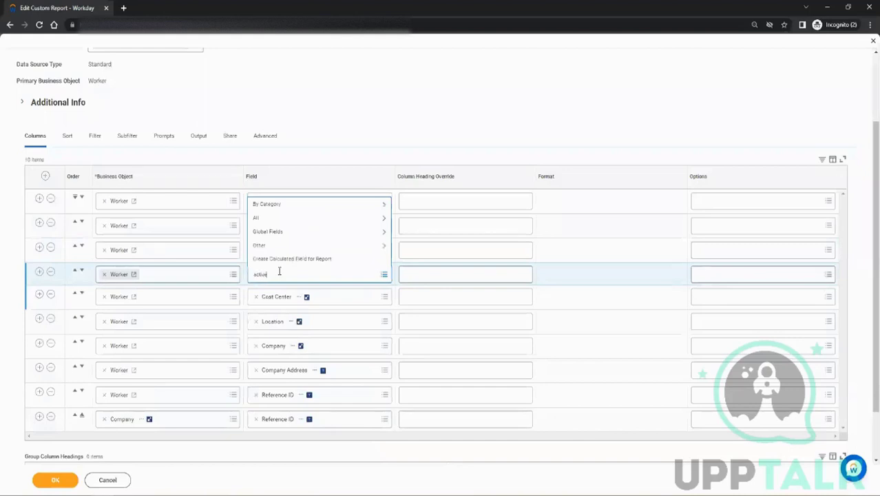
pyautogui.press('Return')
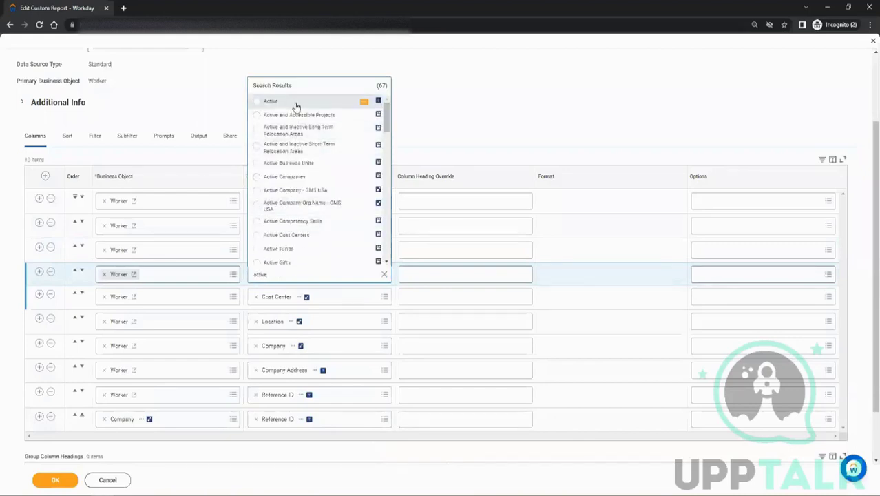
pyautogui.click(364, 101)
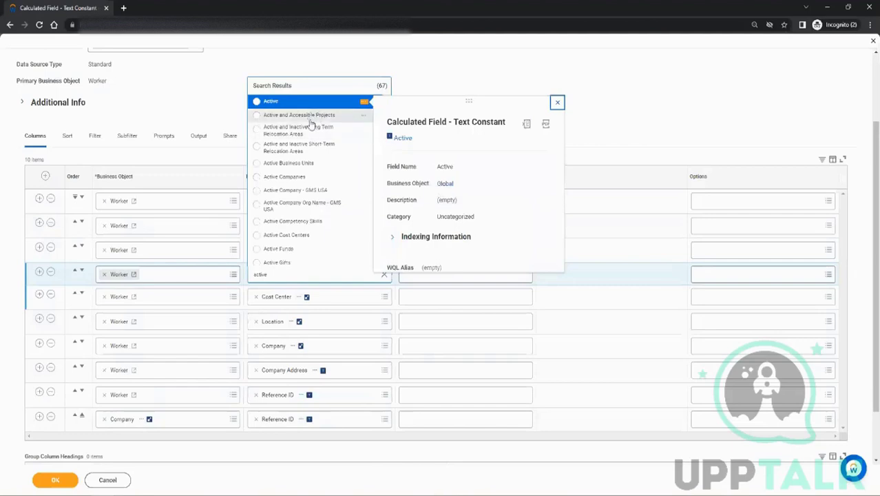
pyautogui.scroll(-5, 311, 178)
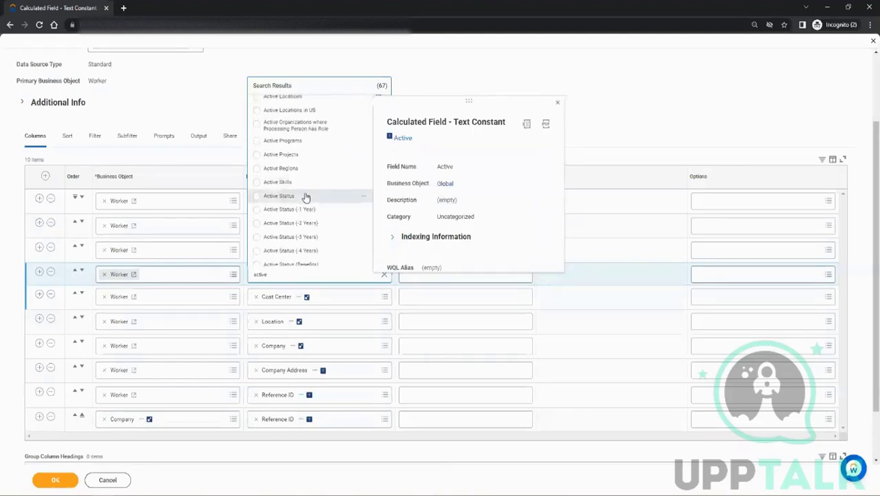
pyautogui.click(365, 198)
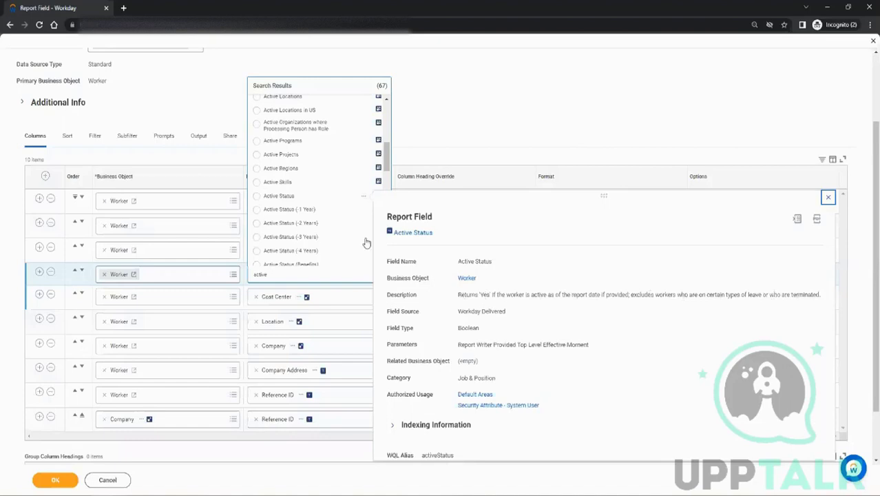
pyautogui.click(284, 196)
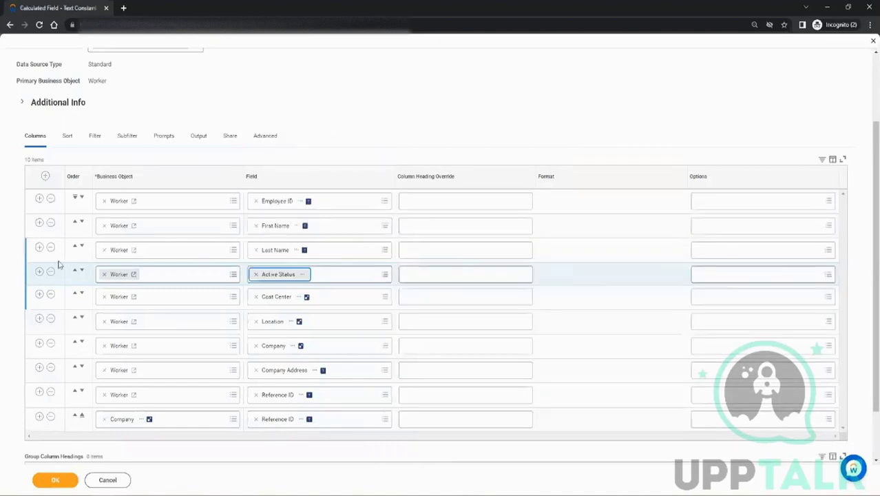
# Insert a Worker column row below Active Status, search fields for "is active", and set its field to Is Active Employee
pyautogui.click(39, 271)
pyautogui.click(279, 298)
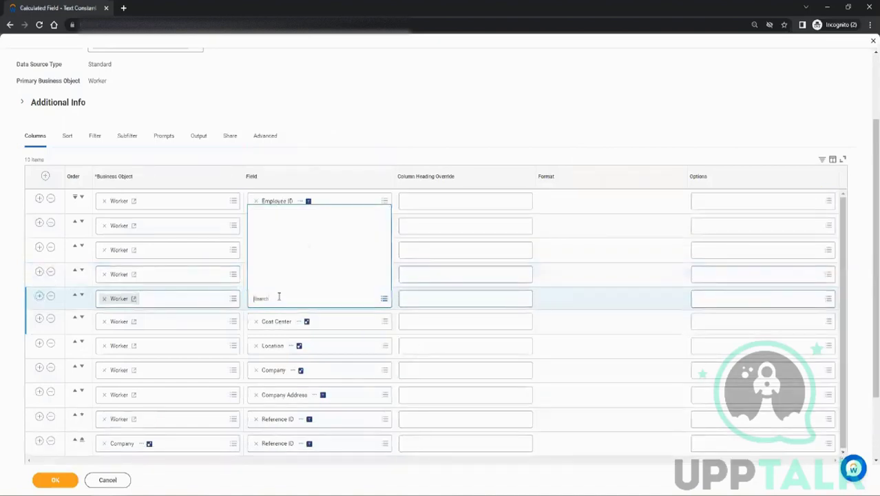
pyautogui.write('ca')
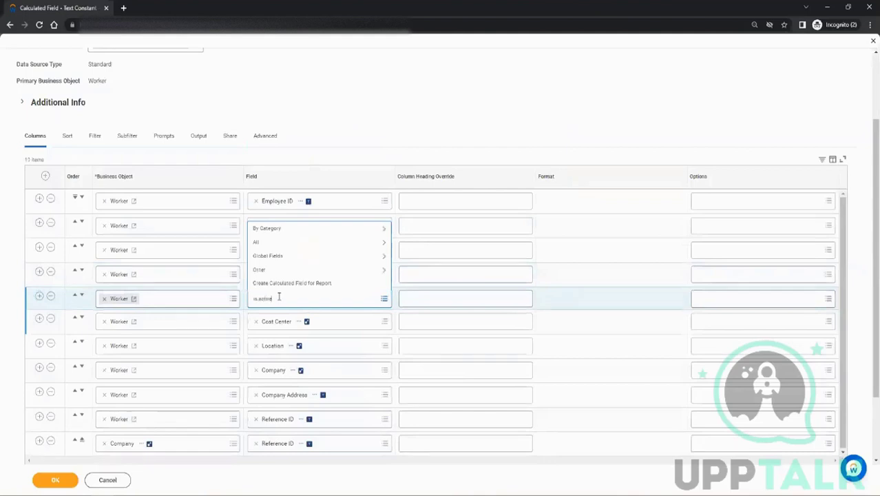
pyautogui.press('Return')
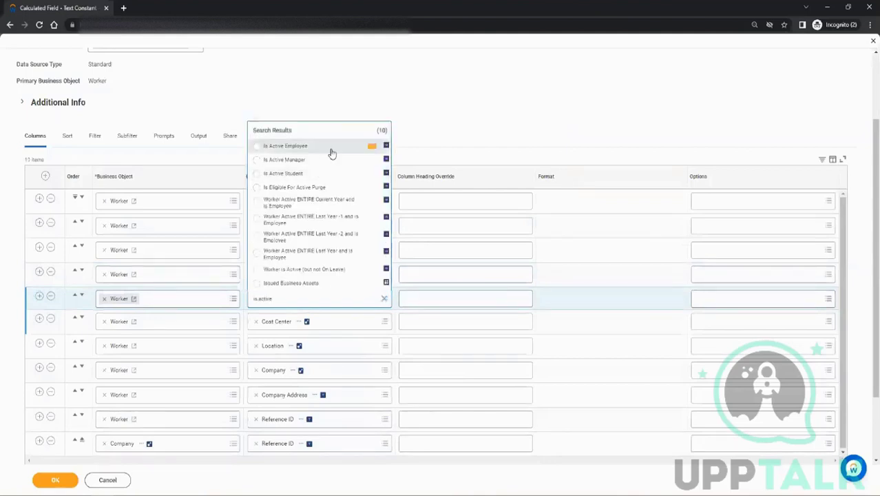
pyautogui.click(372, 149)
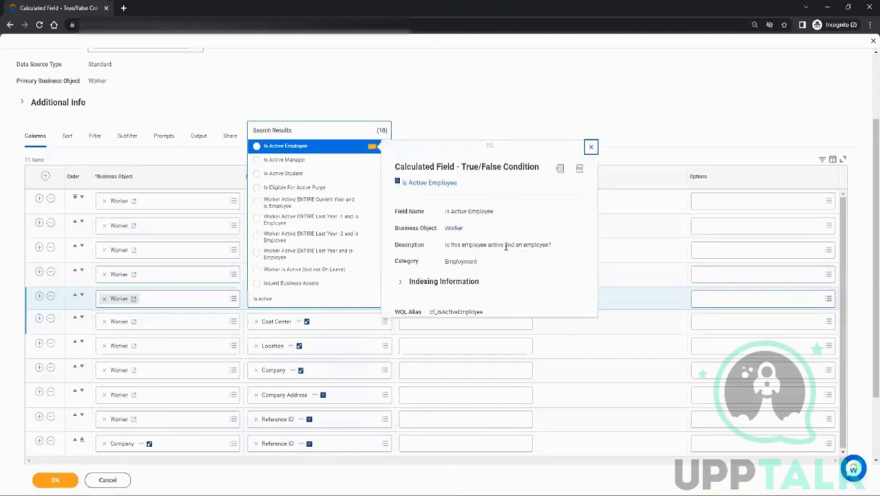
pyautogui.click(320, 148)
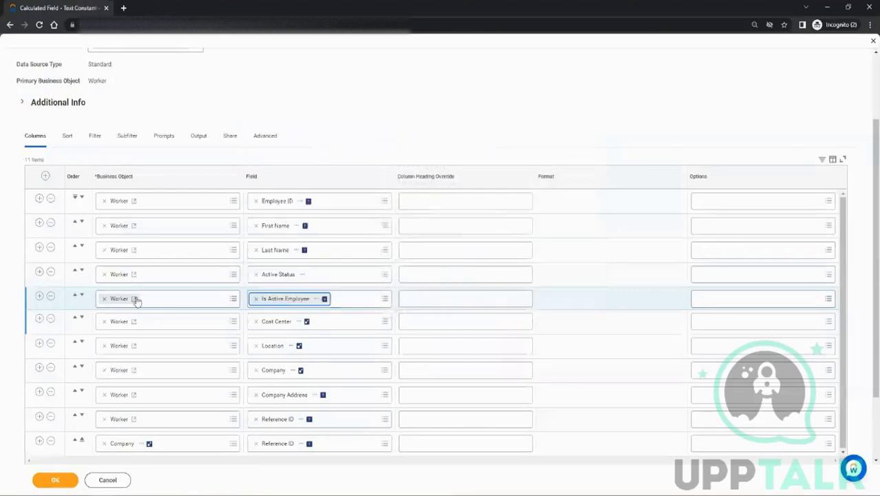
# Insert a new Worker column row below Is Active Employee and open its field for entry
pyautogui.click(45, 297)
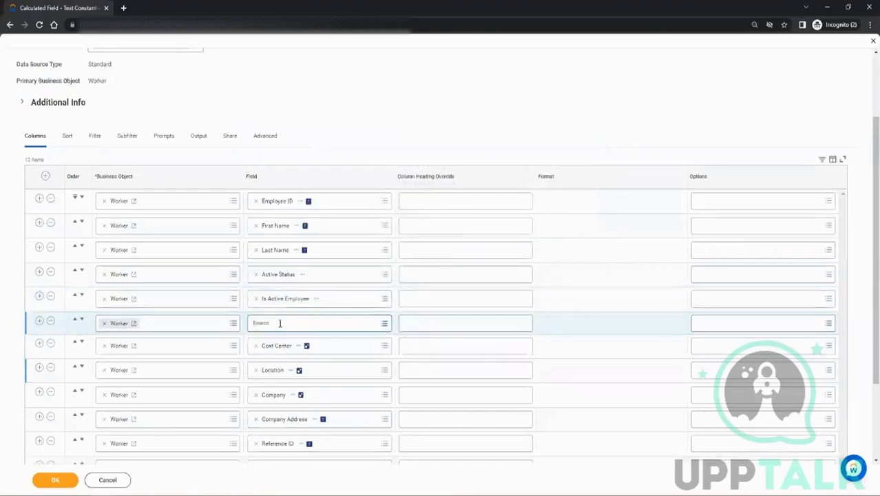
pyautogui.click(280, 322)
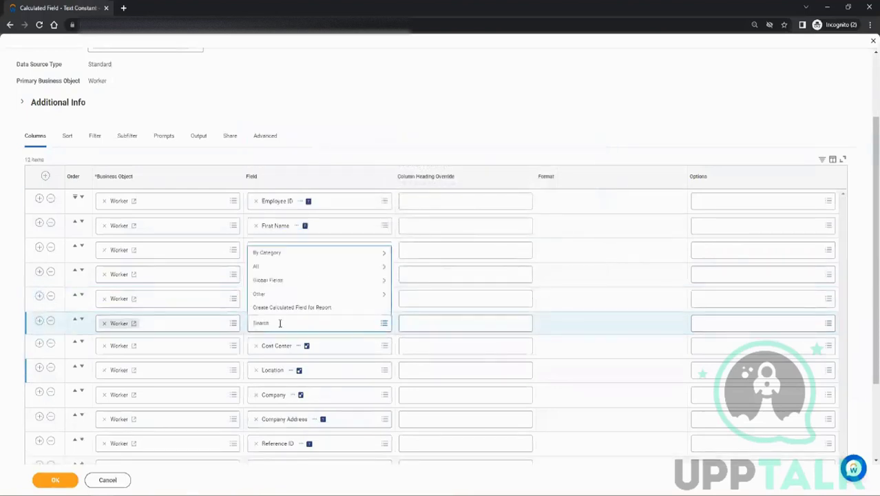
pyautogui.write('employee id')
pyautogui.press('Return')
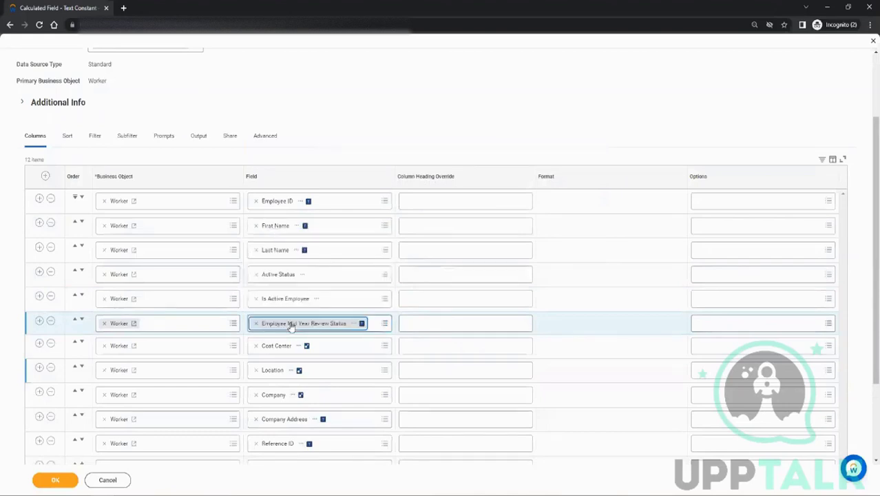
pyautogui.click(255, 323)
# Search the new row's fields for "worker stat", check the Worker Status definition, and set it as the field
pyautogui.click(259, 322)
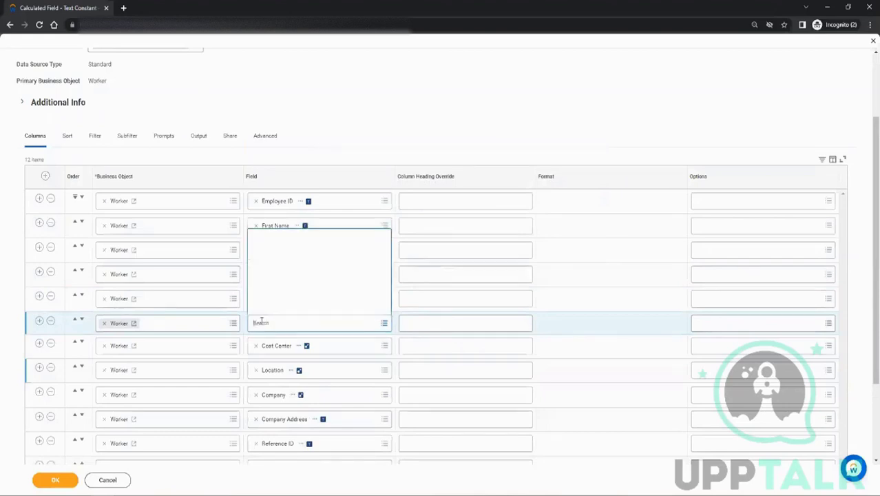
pyautogui.write('al')
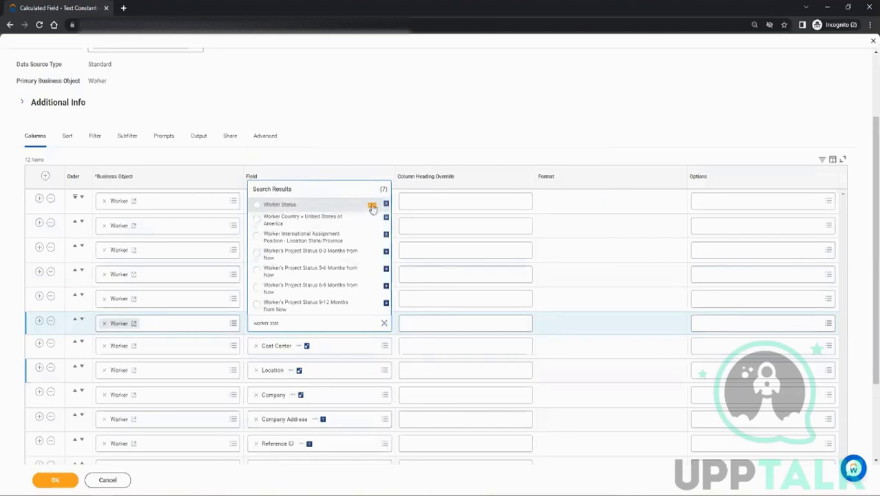
pyautogui.click(372, 207)
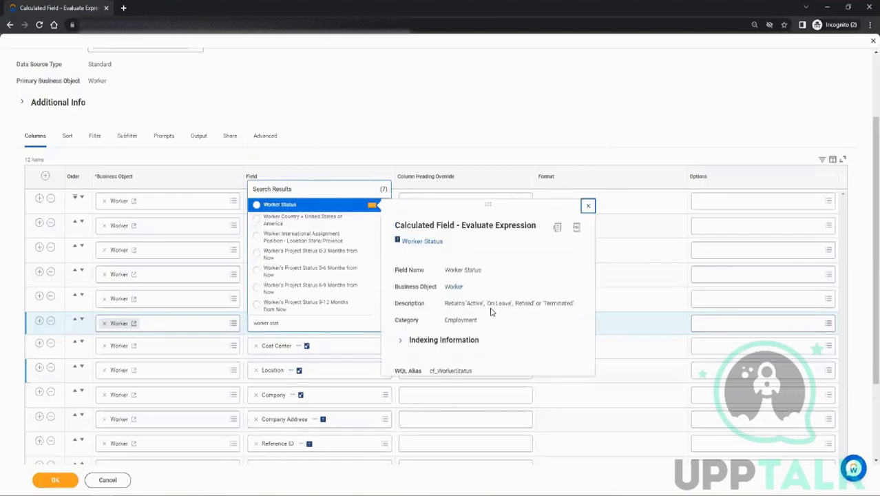
pyautogui.click(290, 205)
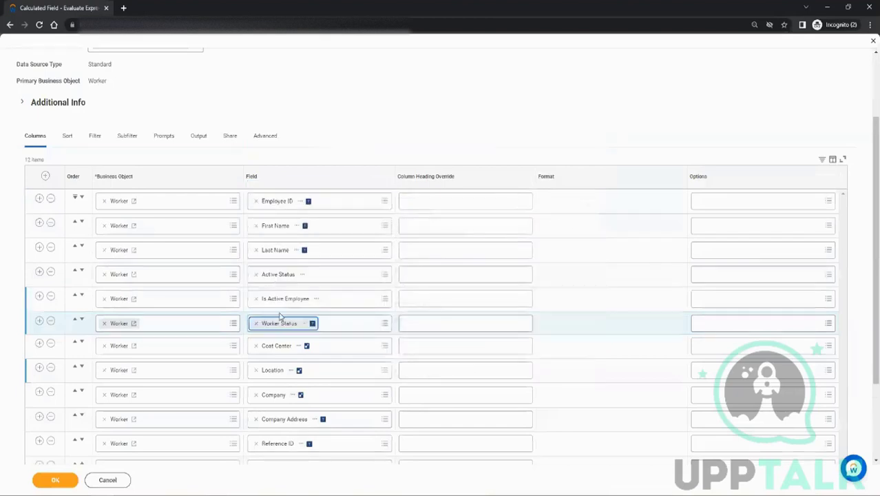
# Insert a Worker column row below Worker Status and set its field to the Workday-delivered Terminated field on the Worker object
pyautogui.click(40, 321)
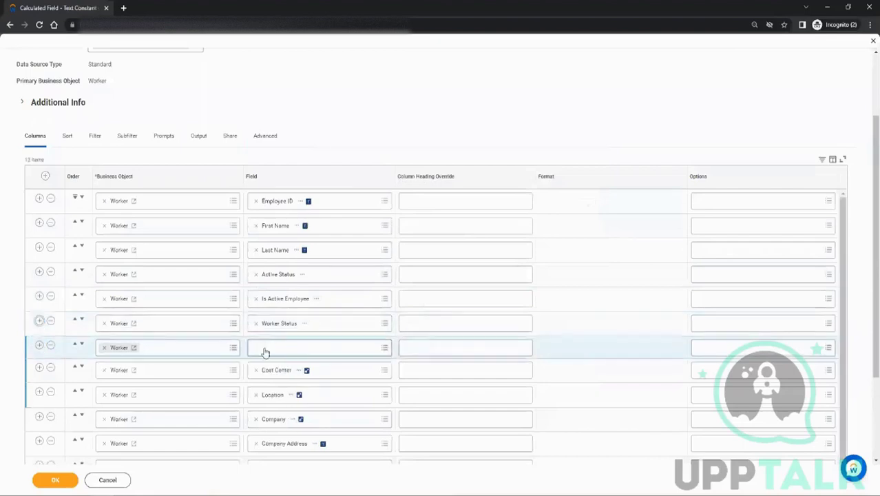
pyautogui.click(265, 348)
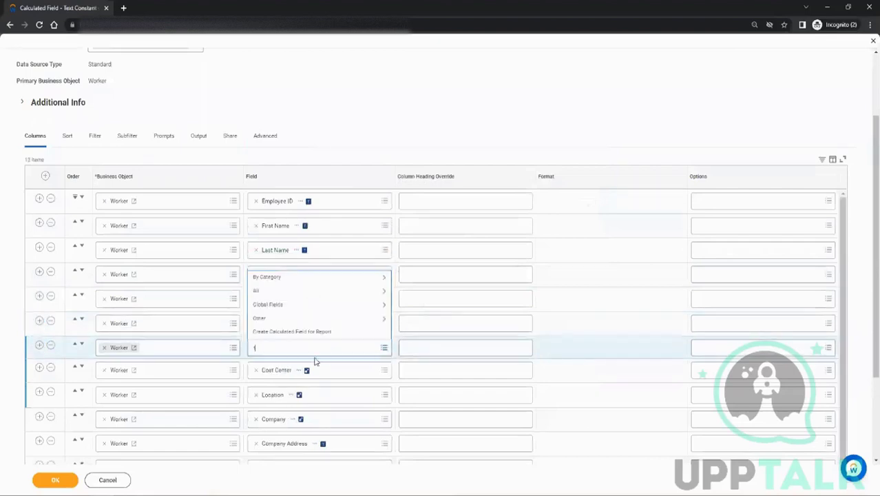
pyautogui.write('terminate')
pyautogui.press('Return')
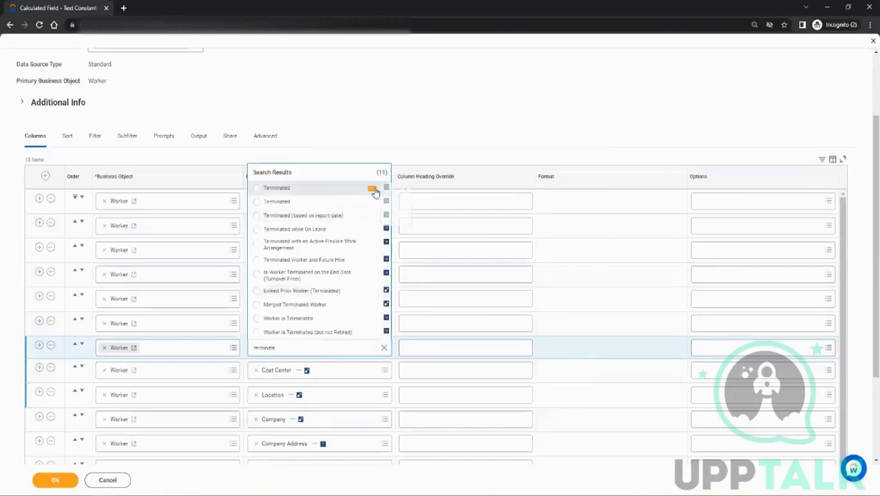
pyautogui.click(372, 189)
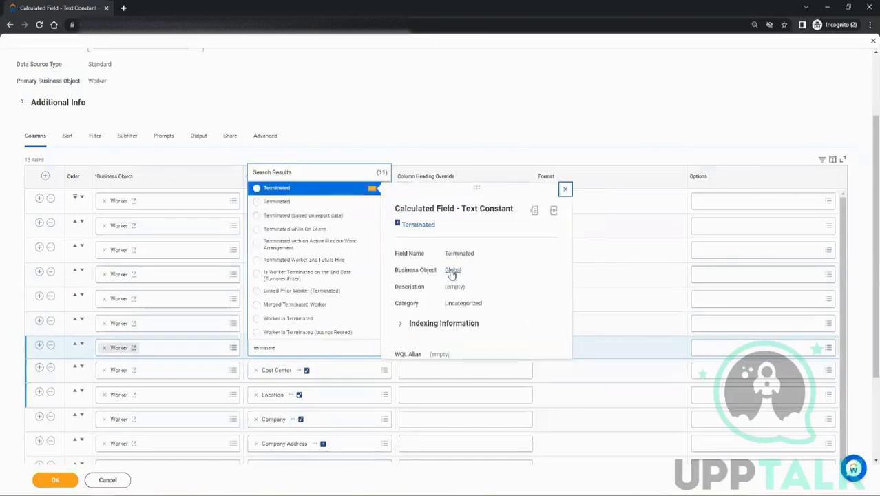
pyautogui.click(372, 205)
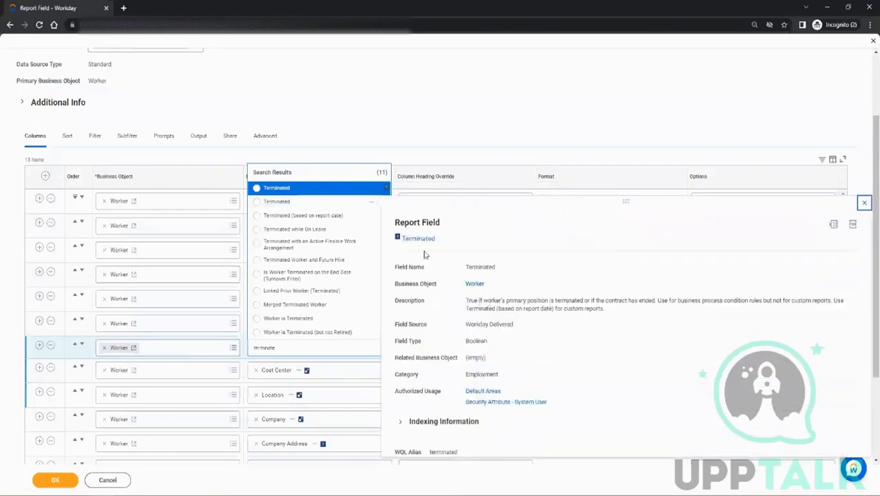
pyautogui.click(324, 204)
# Save and run the report, then examine the Active Status, Is Active Employee, Worker Status and Terminated columns
pyautogui.click(58, 482)
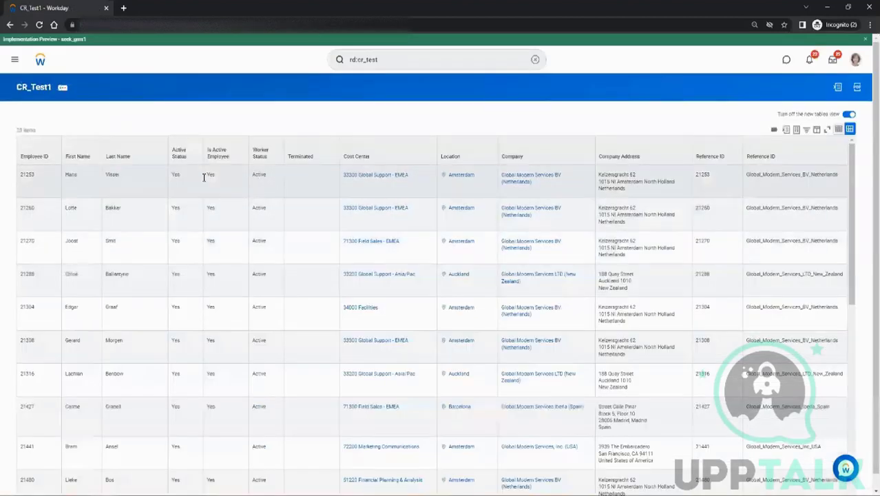
pyautogui.doubleClick(176, 175)
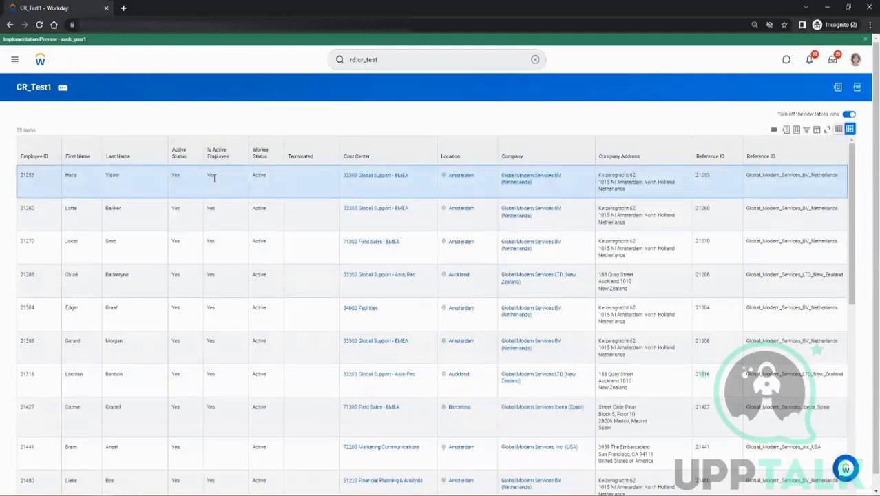
pyautogui.doubleClick(260, 176)
pyautogui.scroll(-5, 315, 192)
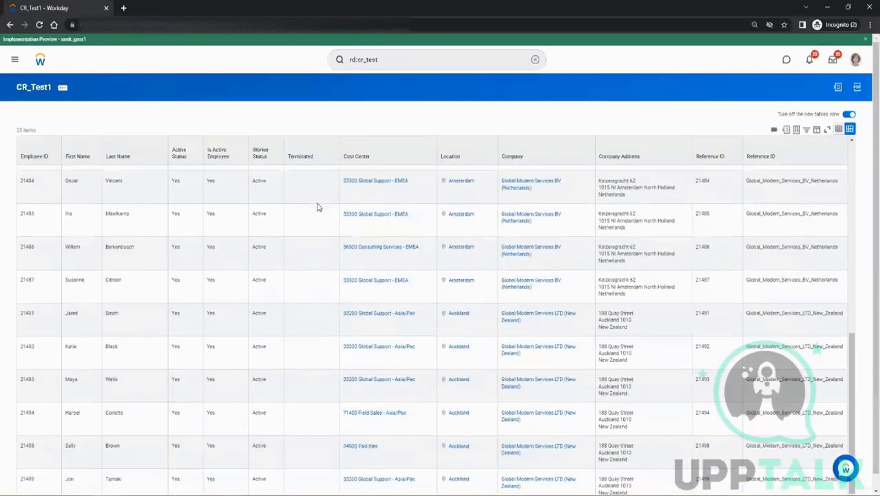
pyautogui.scroll(5, 301, 225)
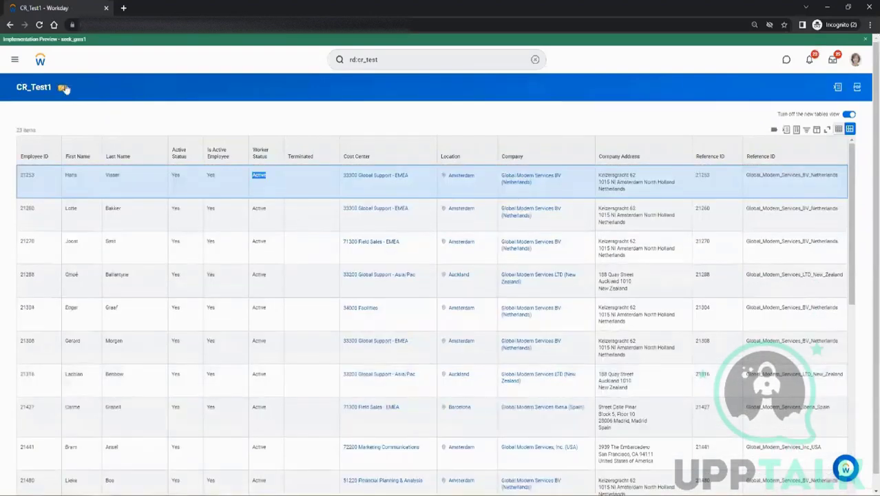
# Reopen the CR_Test1 custom report for editing and show its filter conditions
pyautogui.click(64, 88)
pyautogui.moveTo(126, 126)
pyautogui.click(163, 121)
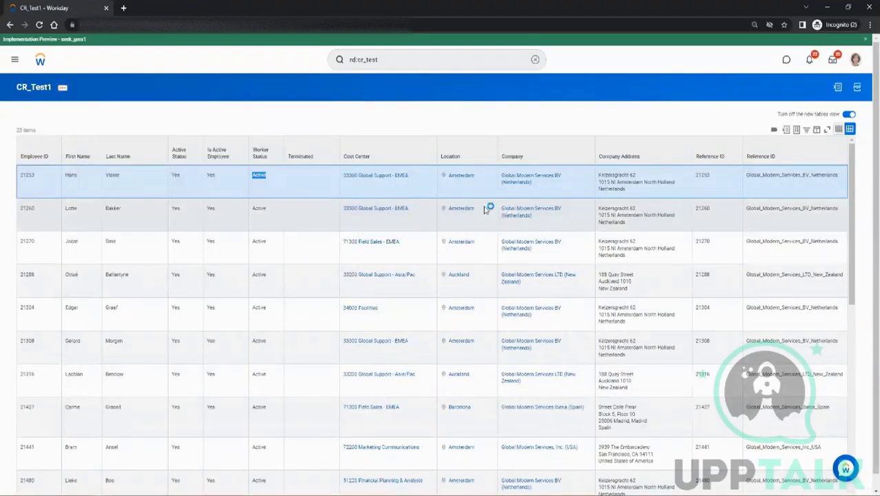
pyautogui.scroll(-2, 477, 209)
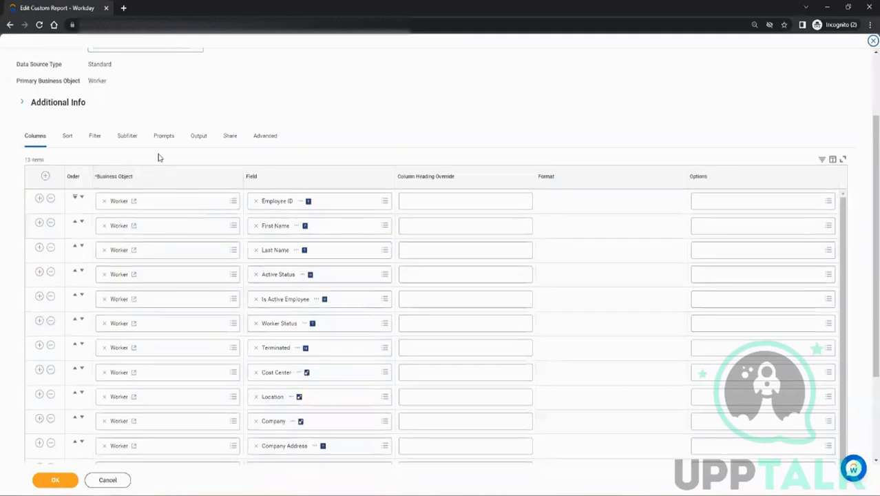
pyautogui.click(127, 136)
pyautogui.click(95, 232)
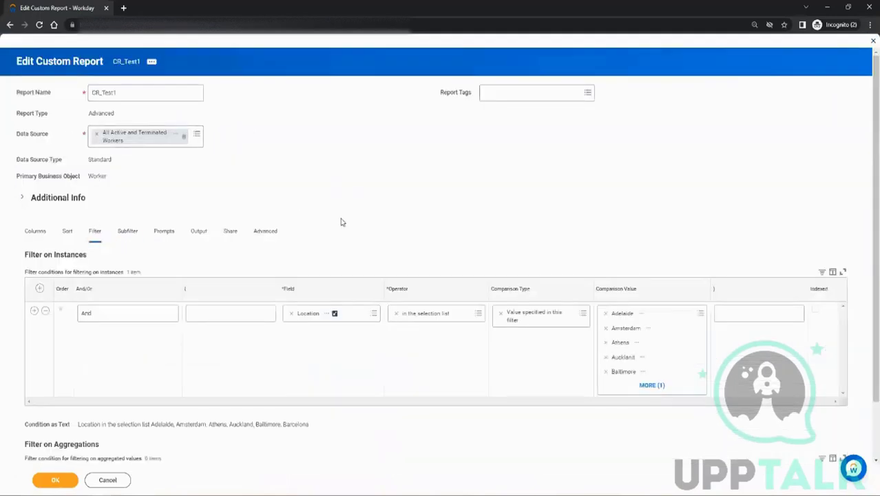
# Delete the Location selection-list condition from the instance filters
pyautogui.scroll(-1, 413, 275)
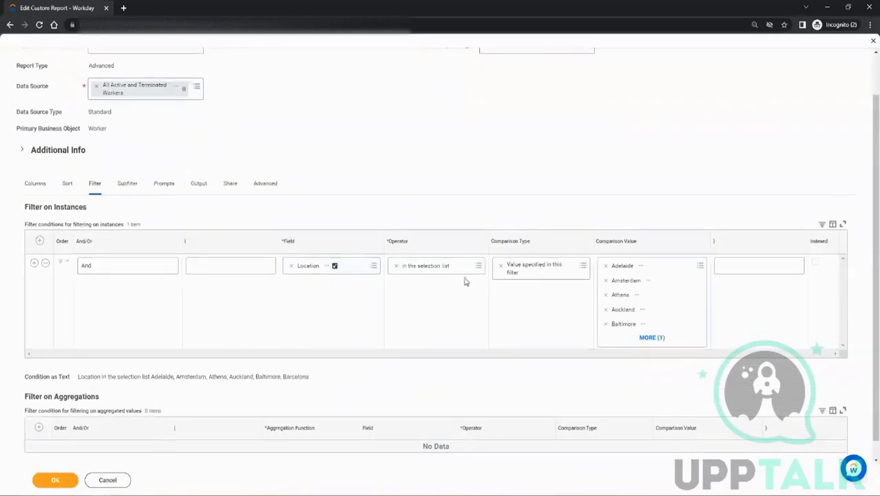
pyautogui.click(650, 337)
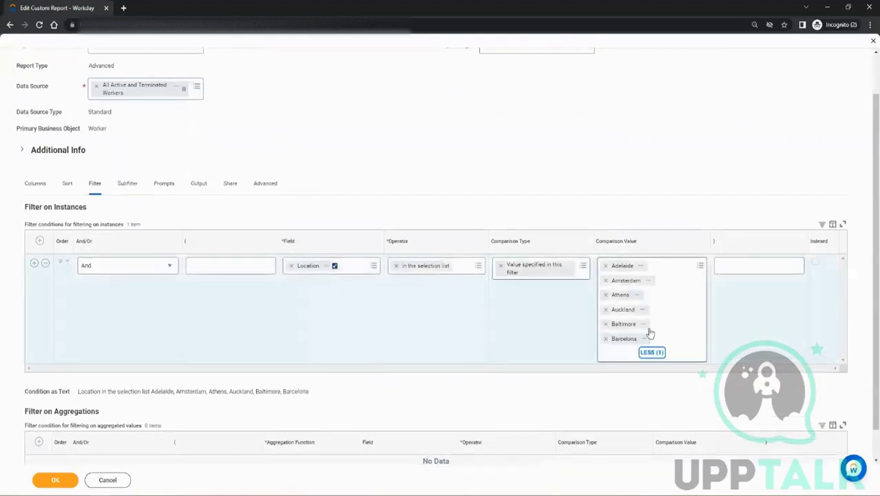
pyautogui.click(605, 266)
pyautogui.click(606, 266)
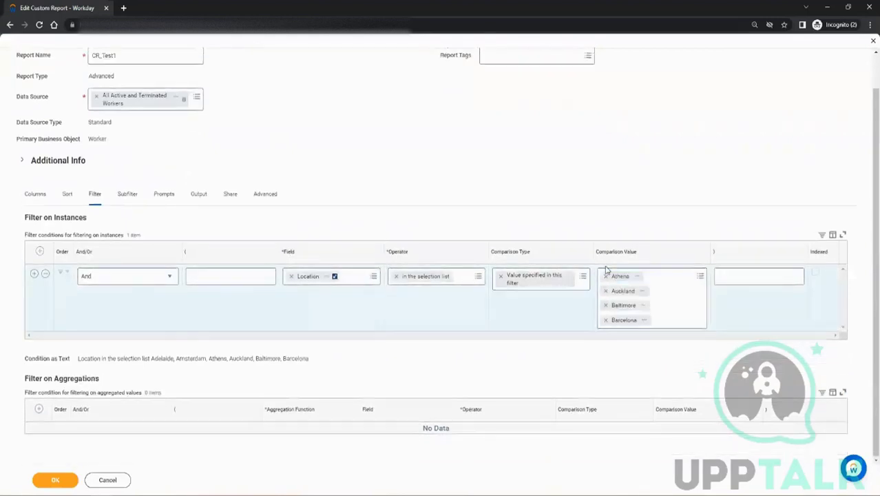
pyautogui.click(45, 273)
# Add an instance filter condition that requires the Termination Date field to be not blank
pyautogui.click(39, 290)
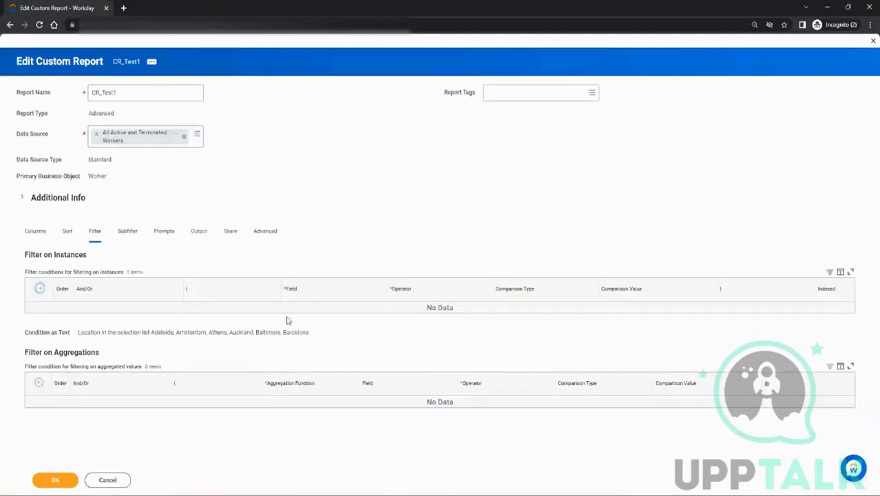
pyautogui.click(302, 314)
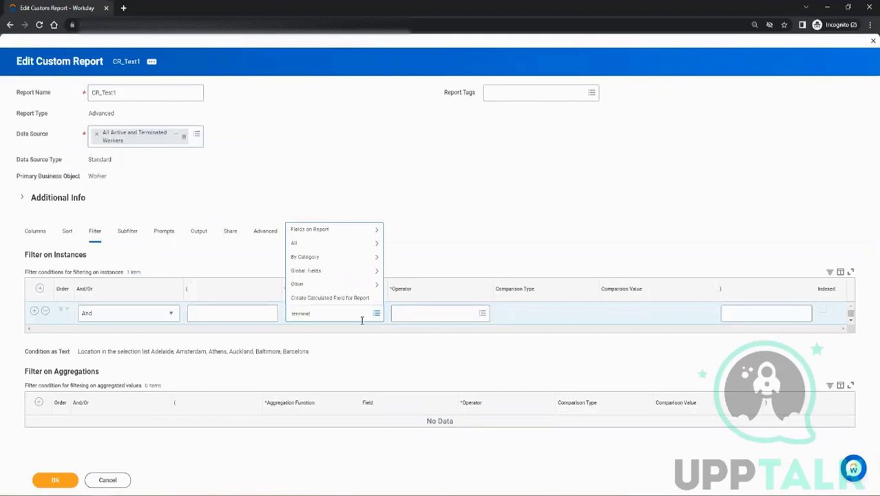
pyautogui.press('Return')
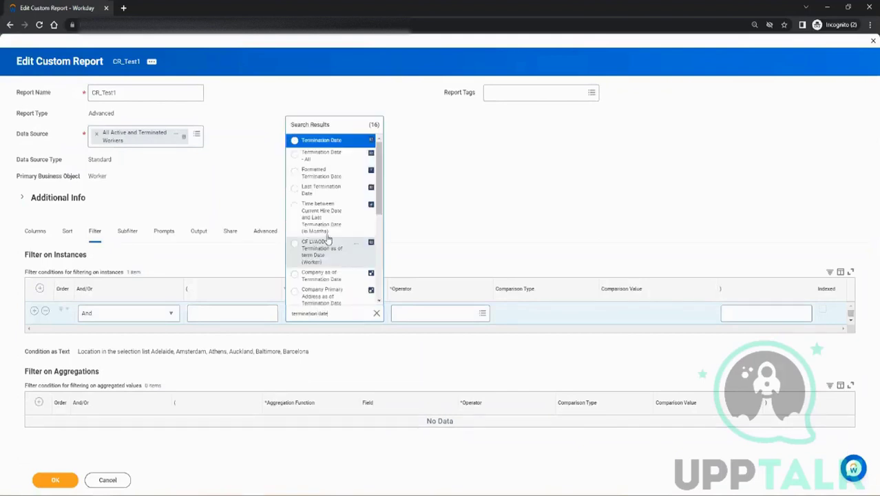
pyautogui.click(329, 141)
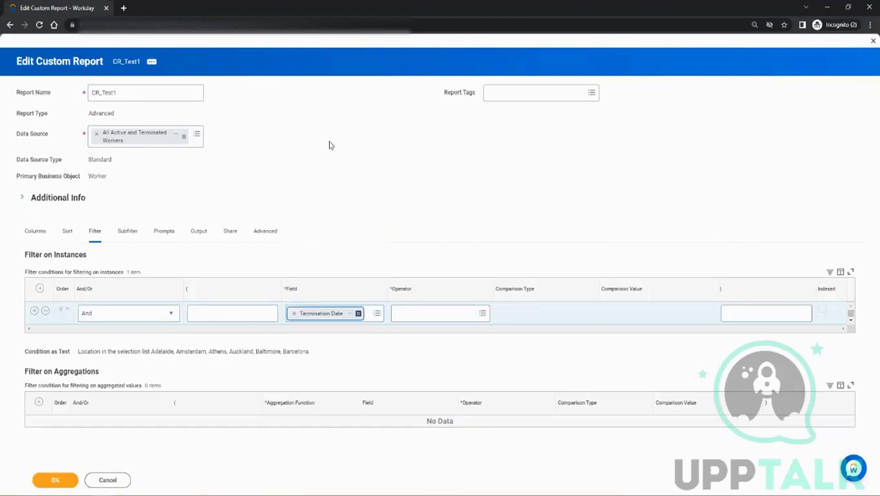
pyautogui.click(429, 311)
pyautogui.click(428, 282)
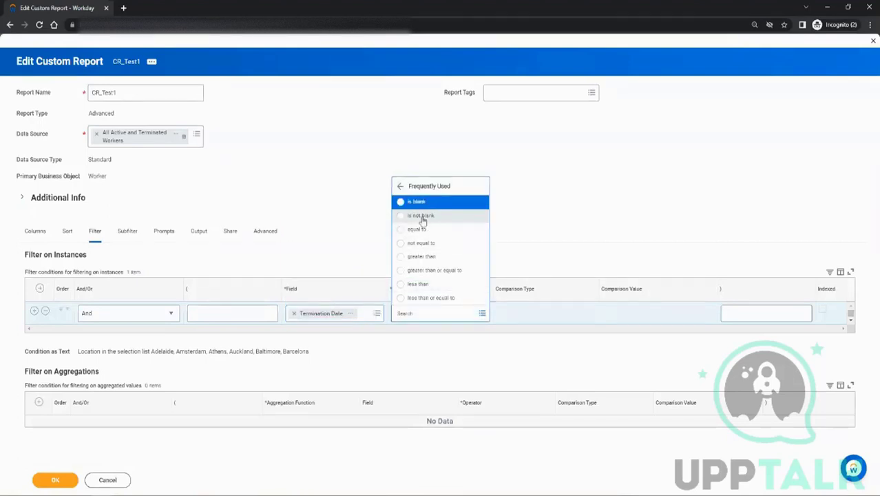
pyautogui.click(423, 218)
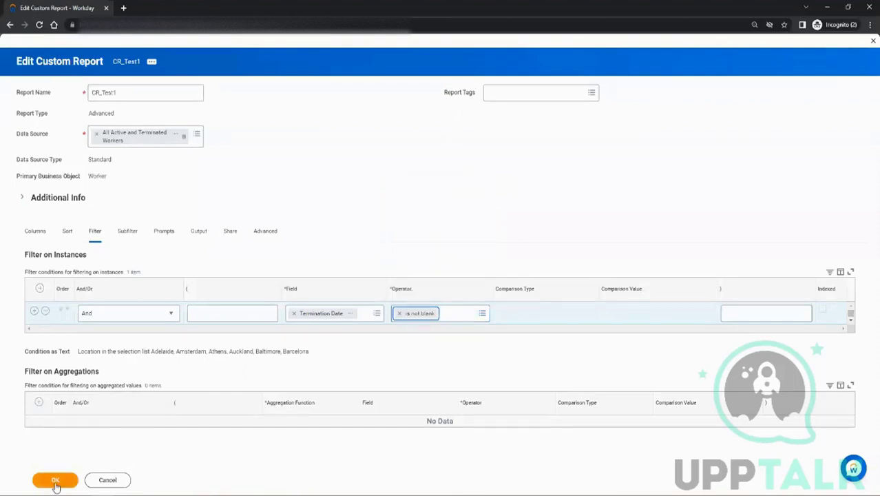
# Save and run the report, and examine the Active Status, Worker Status and Terminated columns for the filtered workers
pyautogui.click(57, 481)
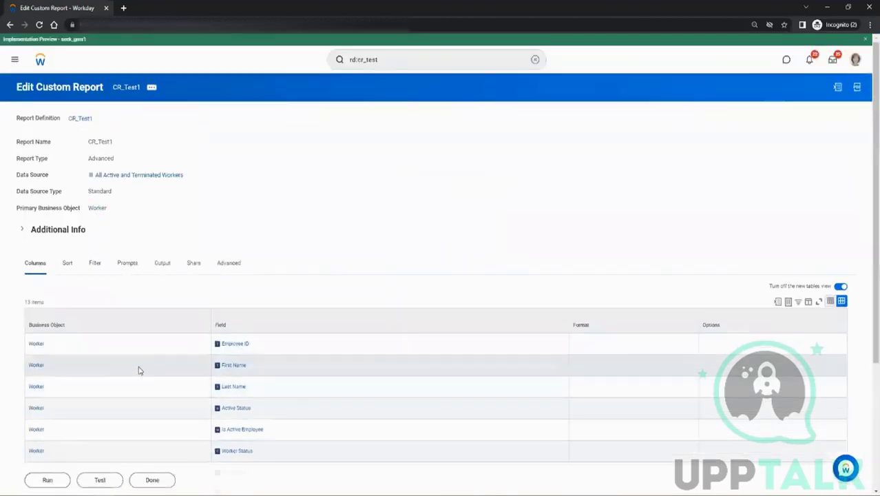
pyautogui.click(42, 484)
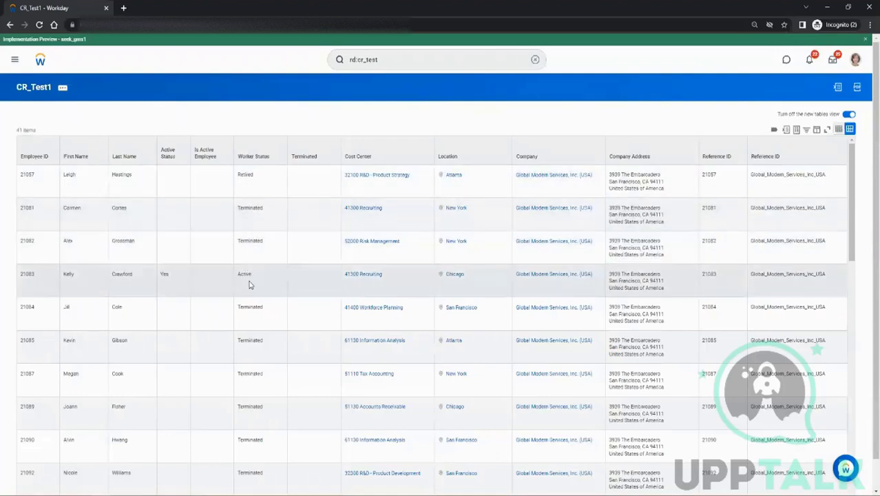
pyautogui.scroll(-10, 265, 396)
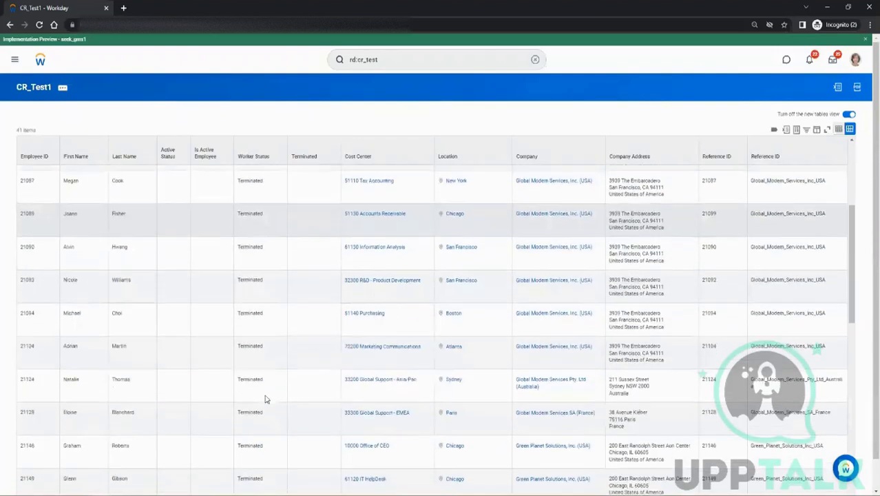
pyautogui.scroll(10, 243, 349)
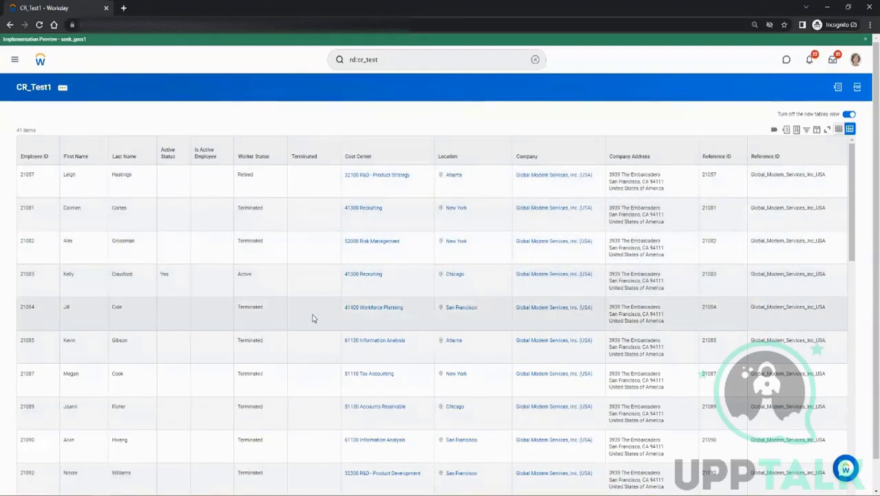
# Reopen the CR_Test1 custom report for editing and show its filter conditions
pyautogui.click(63, 88)
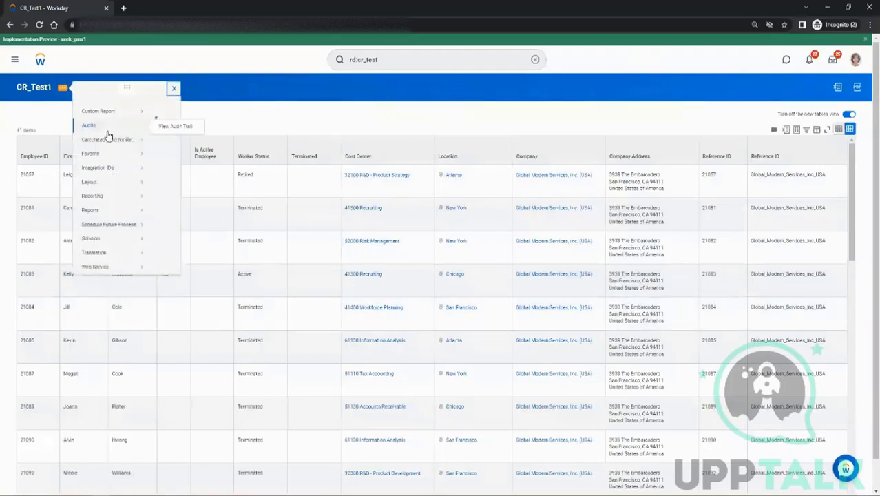
pyautogui.moveTo(114, 121)
pyautogui.click(162, 122)
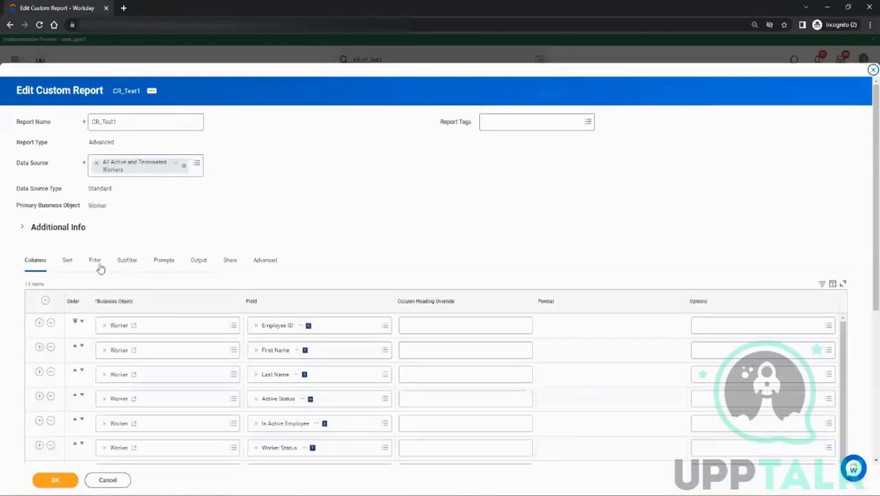
pyautogui.click(95, 260)
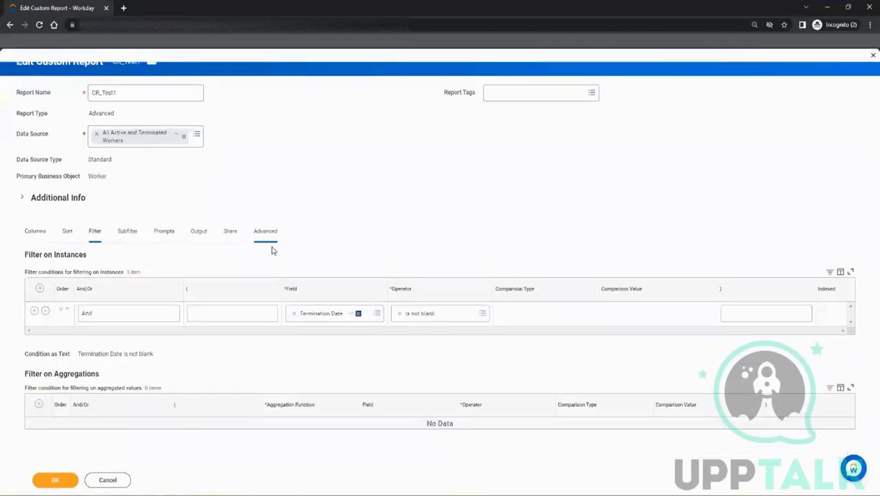
# View the report field details of Termination Date, read its description, and close the details
pyautogui.click(353, 314)
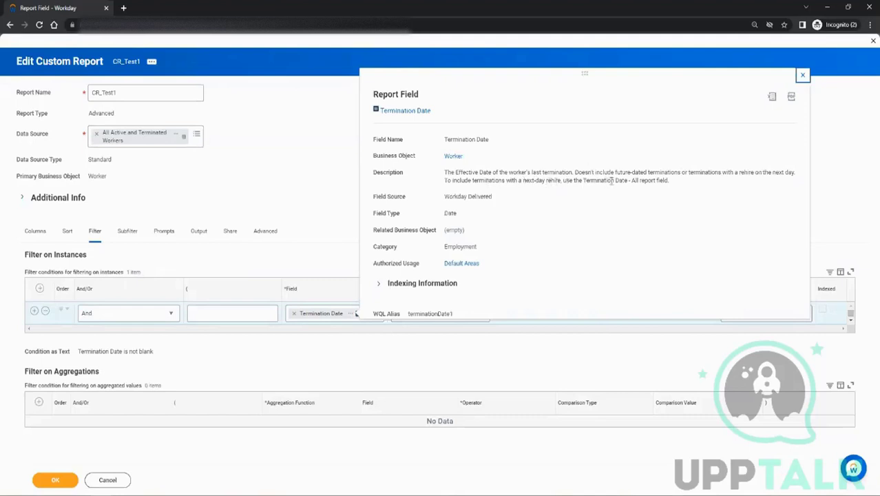
pyautogui.moveTo(666, 180); pyautogui.dragTo(583, 180)
pyautogui.click(584, 192)
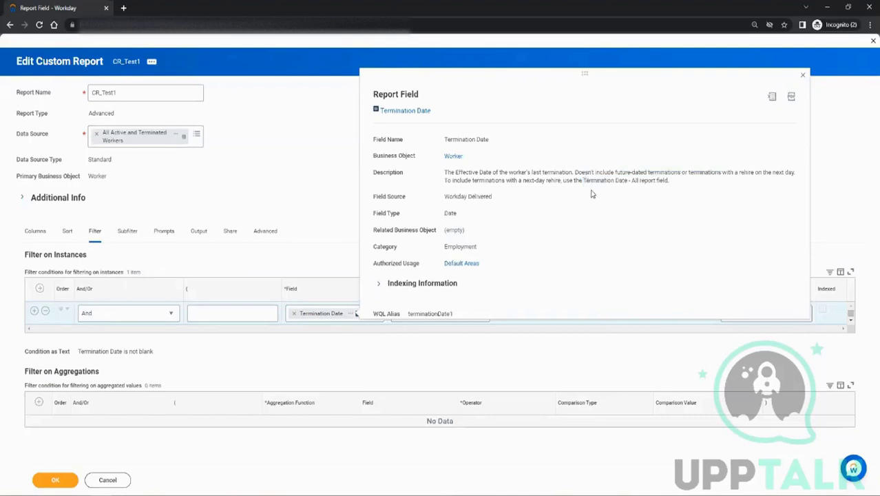
pyautogui.click(285, 231)
# Replace Termination Date with Worker Status as the field of the instance filter condition
pyautogui.click(296, 314)
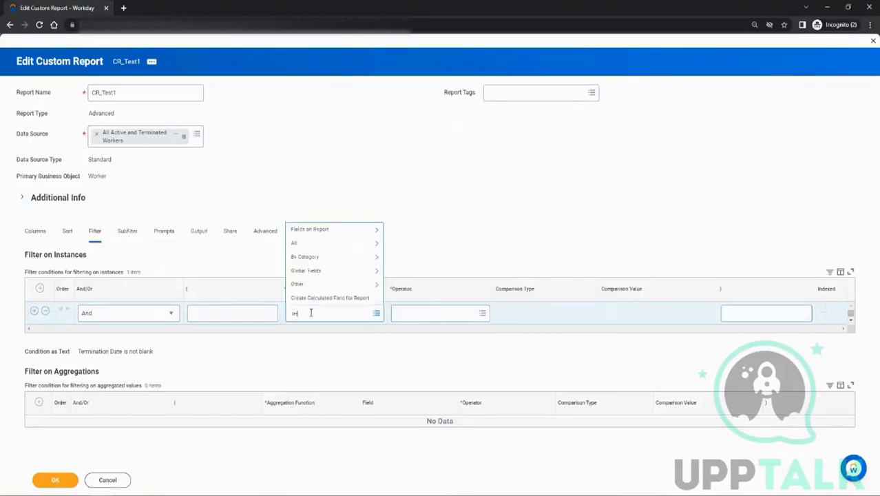
pyautogui.write('terinate')
pyautogui.press('Return')
pyautogui.press('BackSpace')
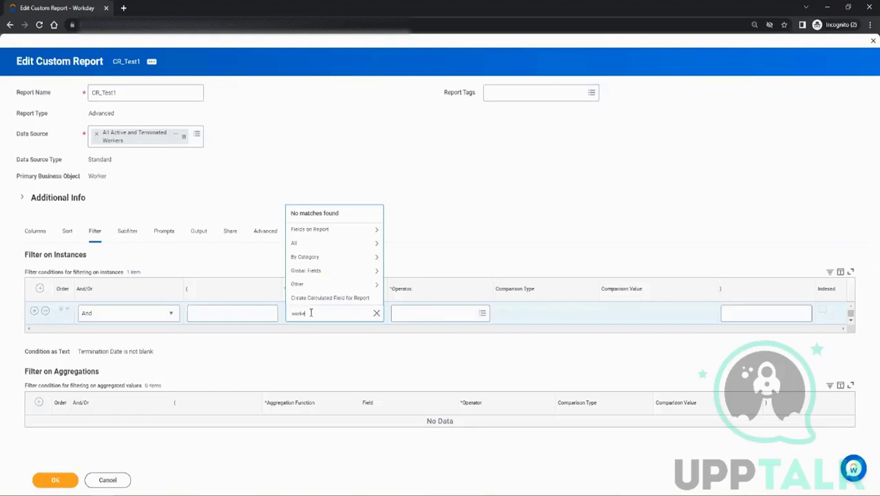
pyautogui.write('worker sta')
pyautogui.press('Return')
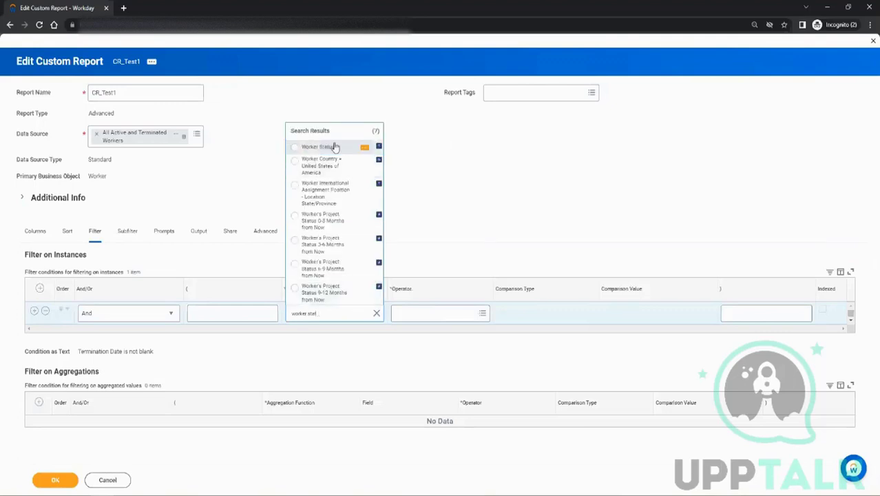
pyautogui.click(333, 144)
# Try the equal to operator on the Worker Status condition, clear it, and review all available operators
pyautogui.click(444, 313)
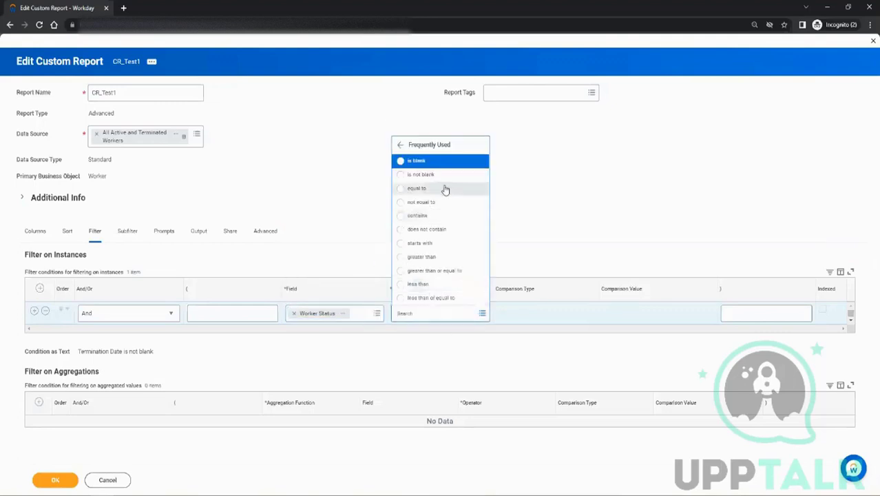
pyautogui.click(421, 190)
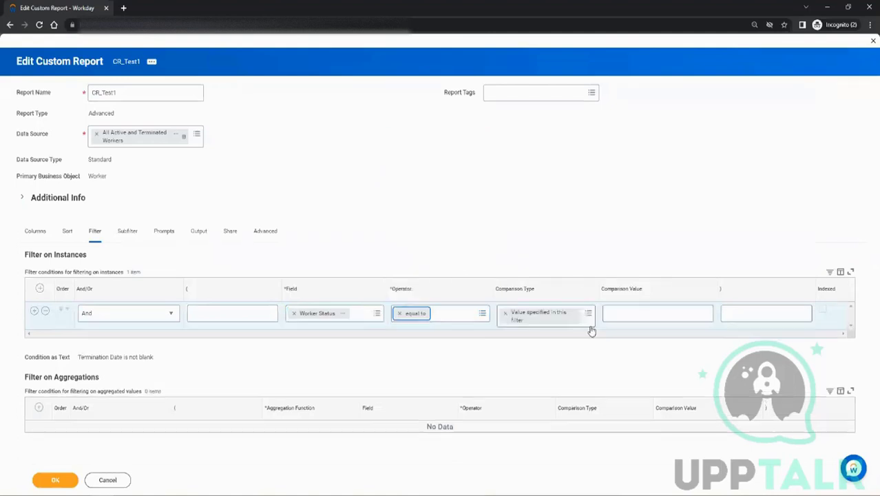
pyautogui.click(616, 315)
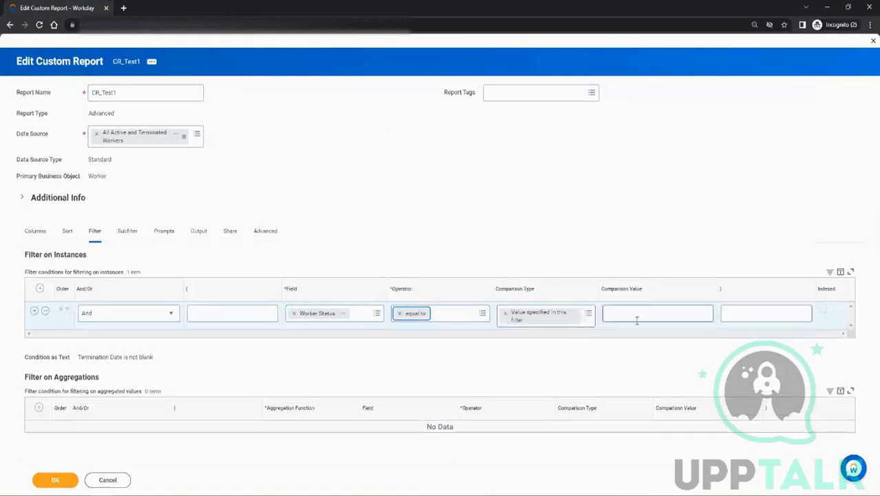
pyautogui.click(398, 314)
pyautogui.click(434, 314)
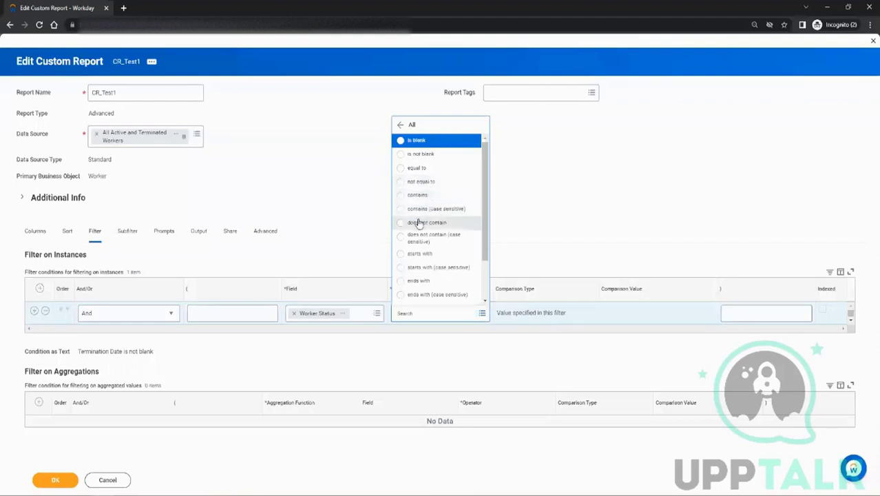
# Change the filter condition's field to Active Status and read its report field description
pyautogui.click(295, 317)
pyautogui.click(301, 314)
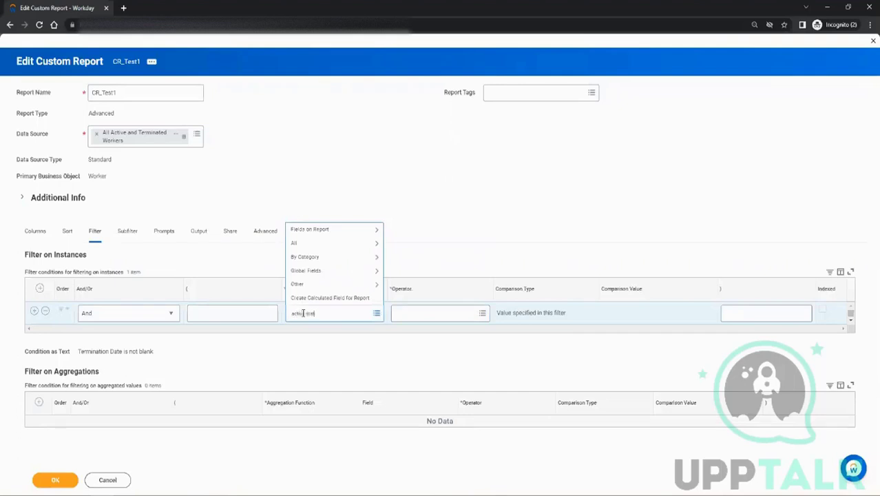
pyautogui.press('Return')
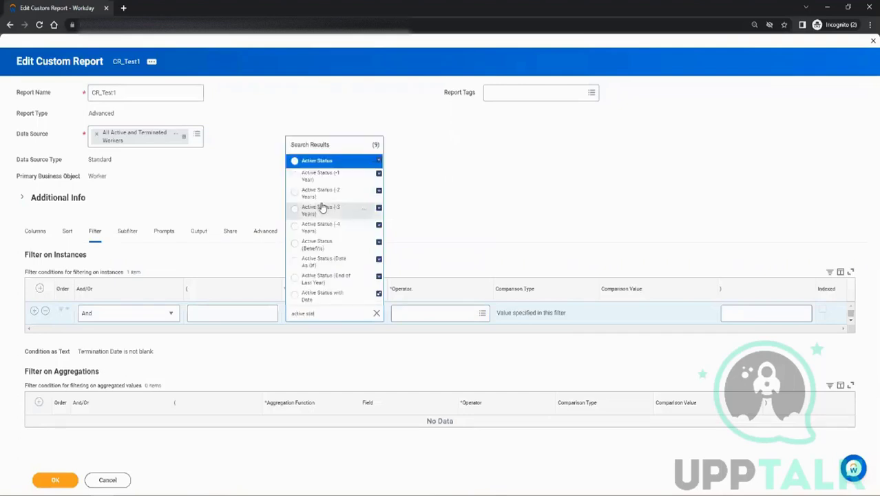
pyautogui.click(325, 161)
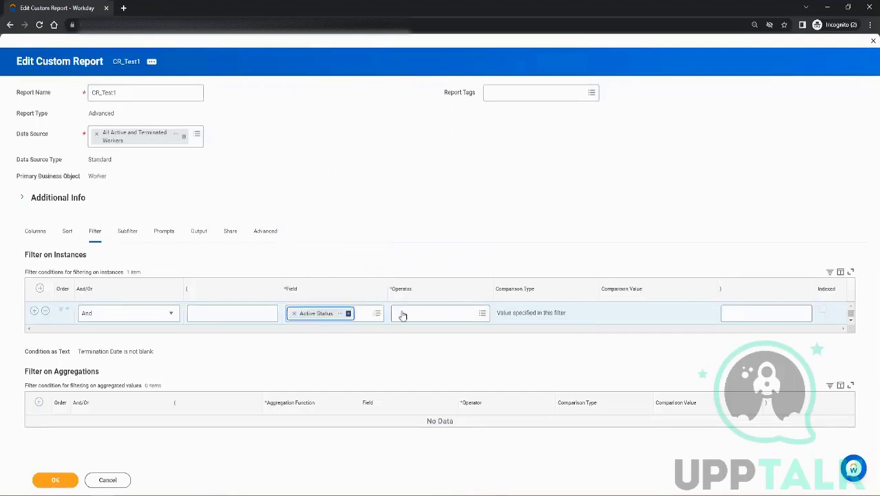
pyautogui.click(341, 314)
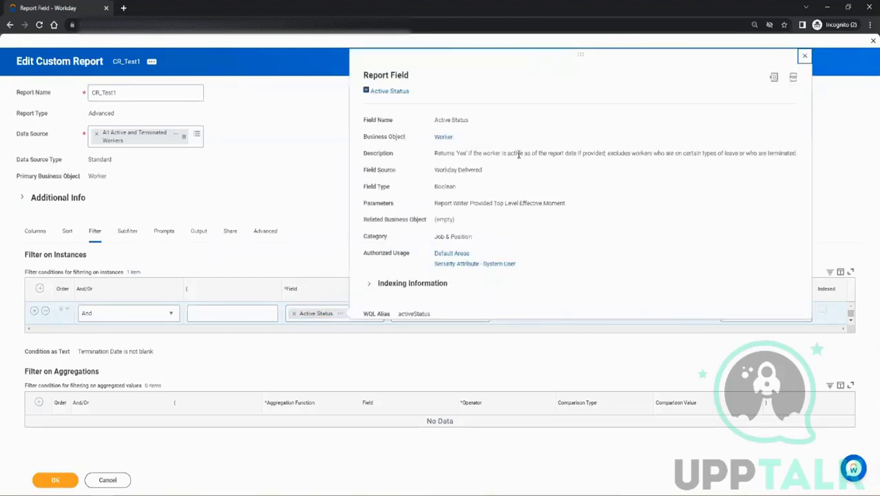
pyautogui.click(335, 178)
# Set the Active Status condition's operator to equal to, with the comparison value left unchecked
pyautogui.click(445, 314)
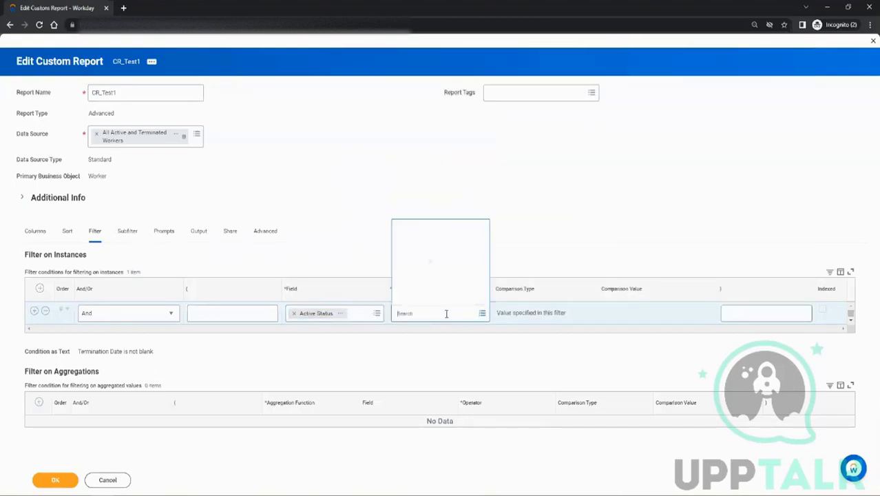
pyautogui.click(446, 295)
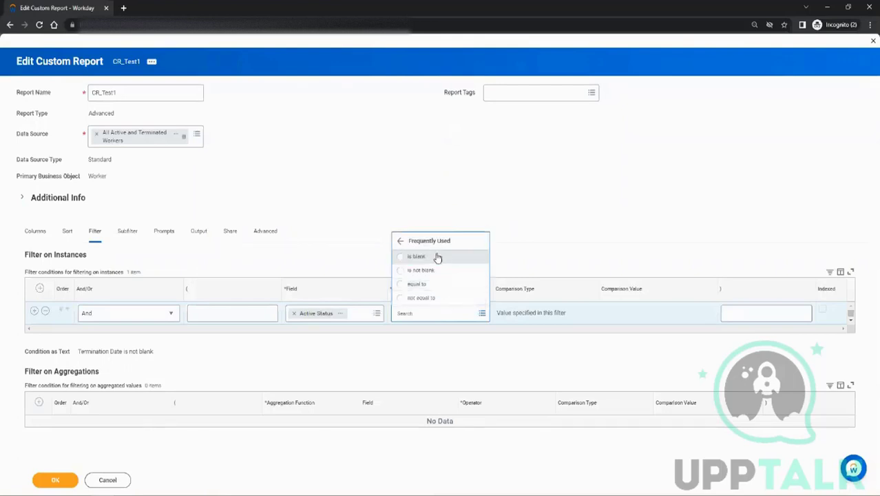
pyautogui.click(416, 283)
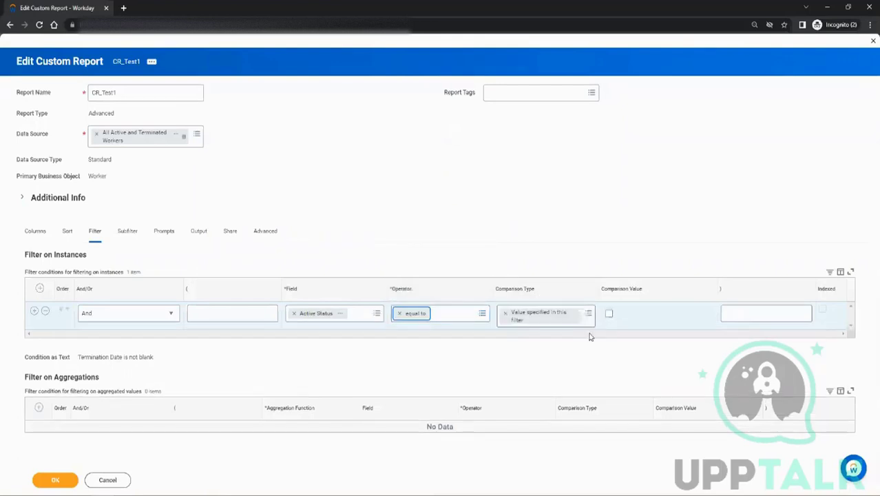
# Save and run the report, and check the Worker Status and Terminated columns for the inactive workers
pyautogui.click(55, 479)
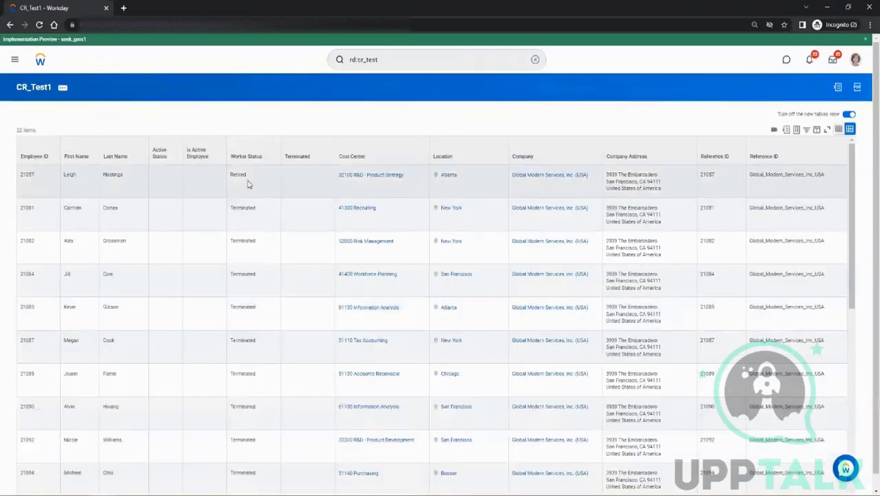
pyautogui.scroll(-10, 243, 241)
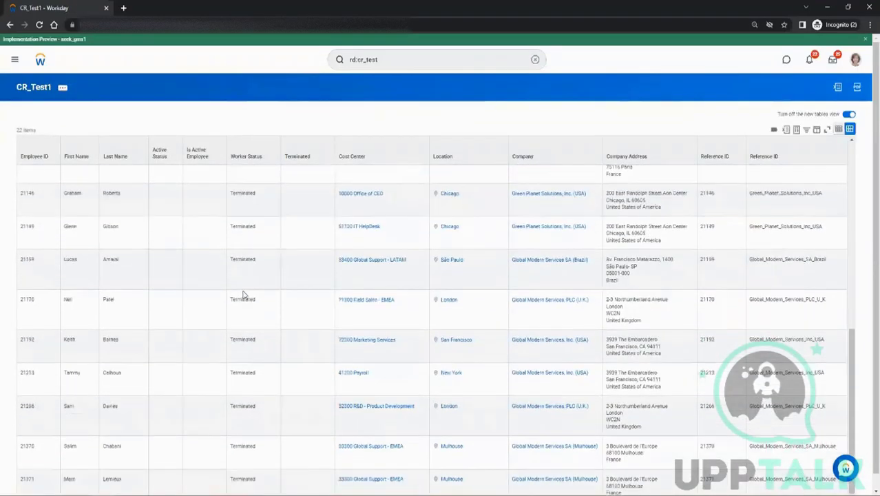
pyautogui.scroll(10, 269, 350)
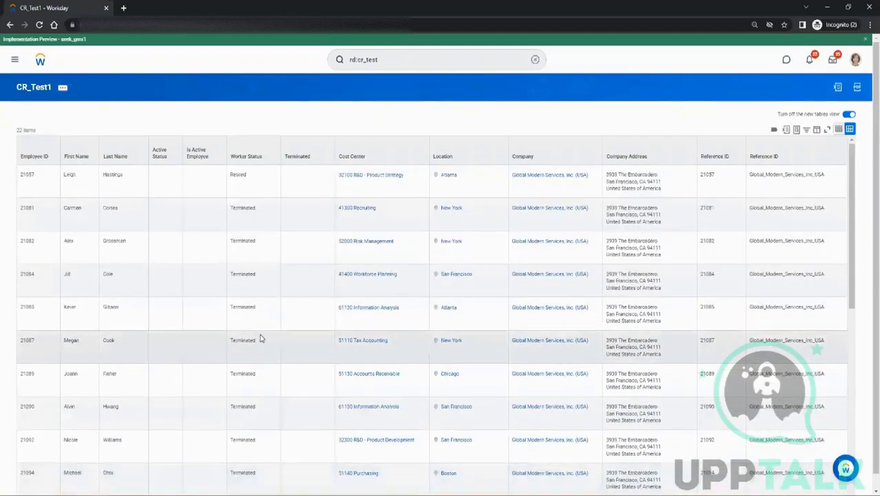
pyautogui.click(303, 157)
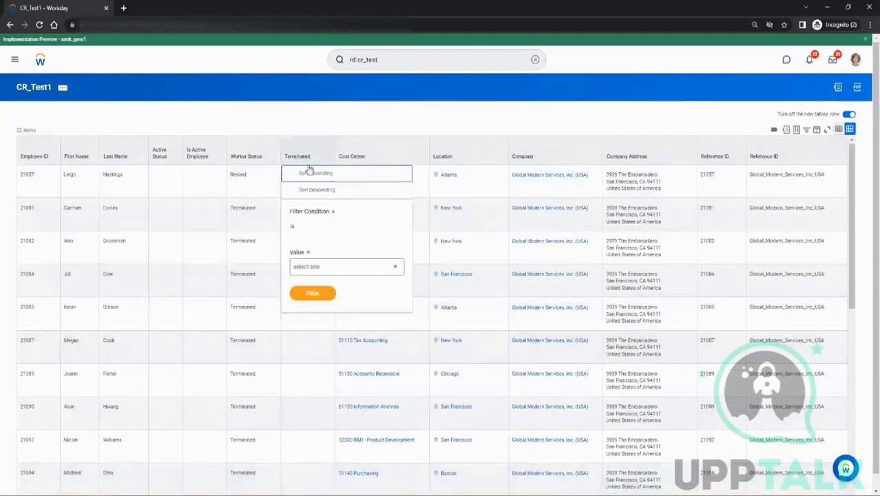
pyautogui.click(294, 121)
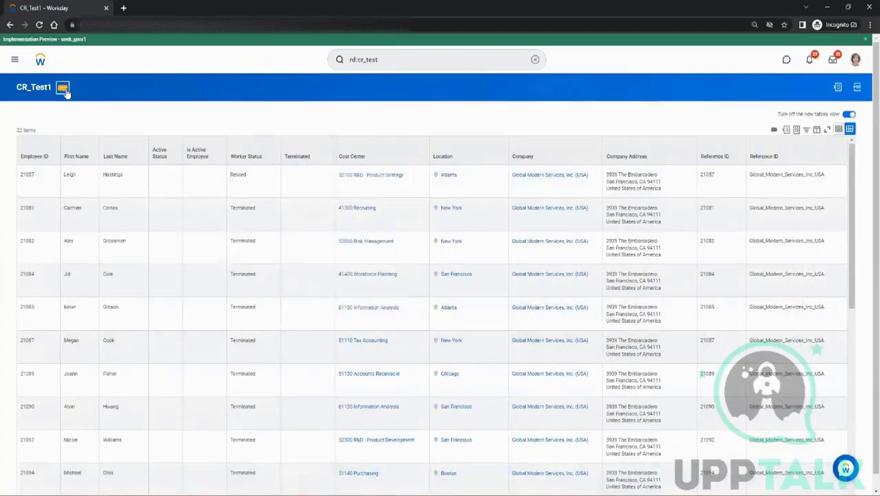
# Edit the CR_Test1 report definition and replace the Terminated column's field with Termination Date
pyautogui.click(66, 93)
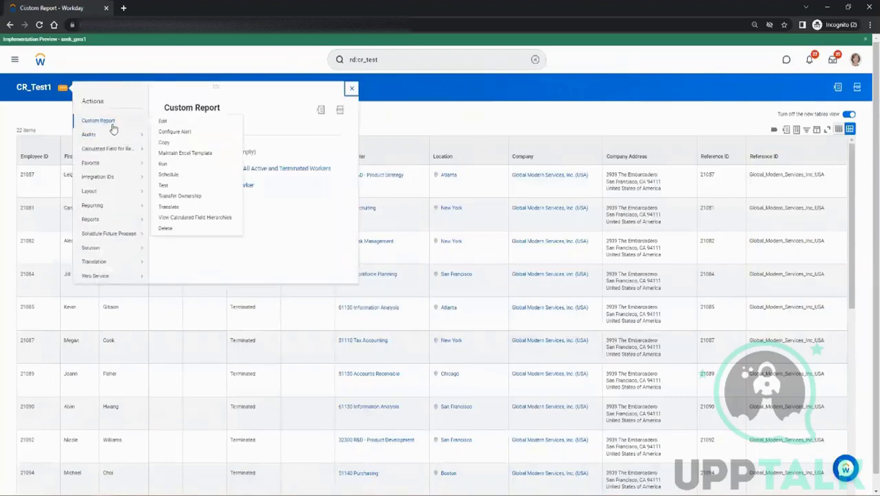
pyautogui.click(351, 88)
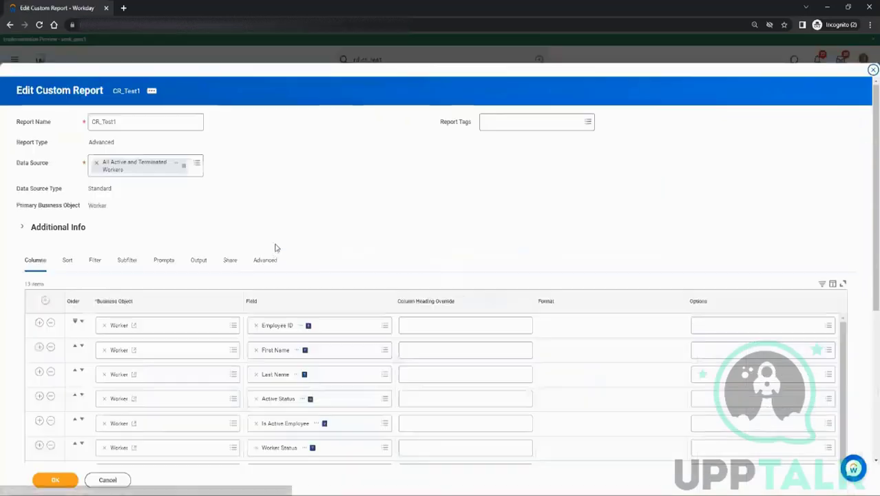
pyautogui.scroll(-1, 272, 276)
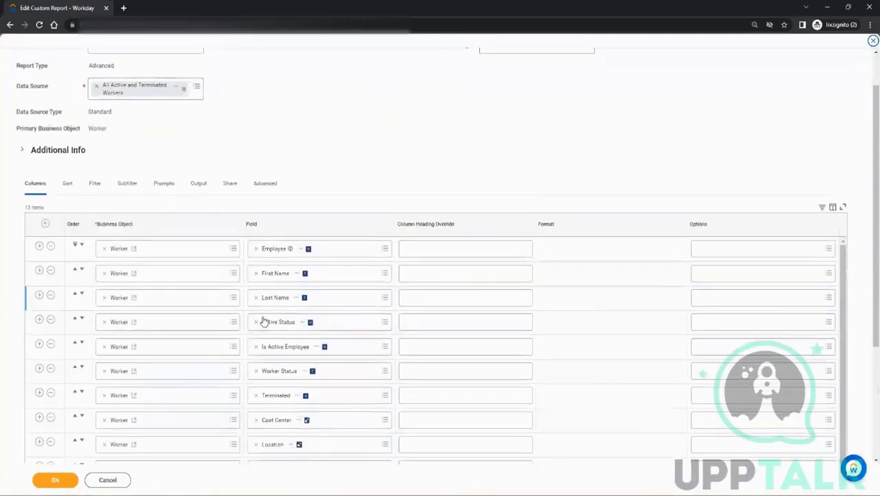
pyautogui.click(256, 395)
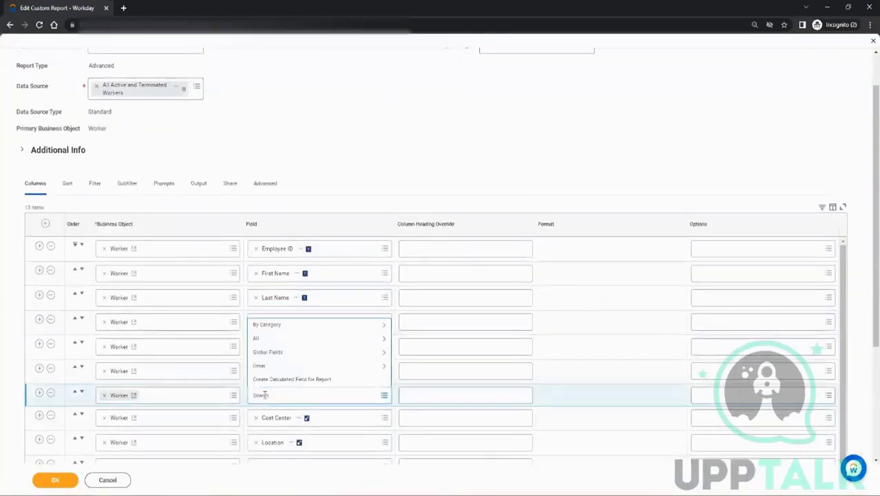
pyautogui.write('termination date')
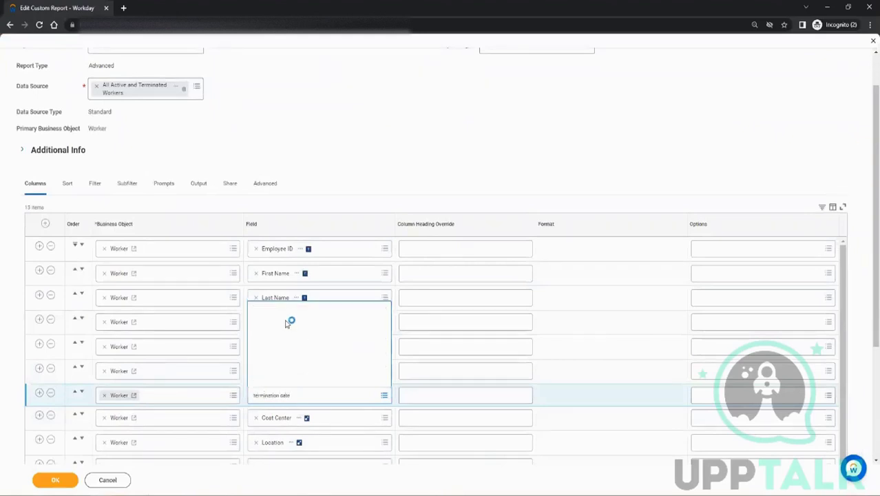
pyautogui.click(295, 228)
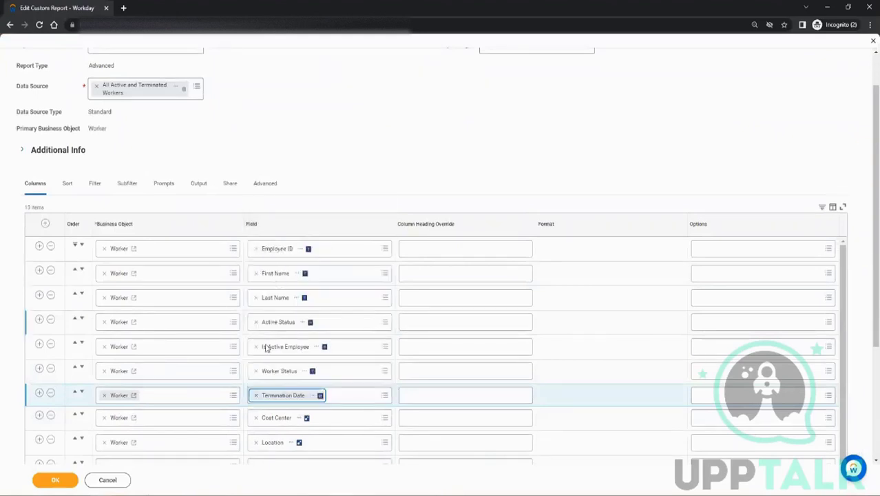
# Add a Worker column directly below Termination Date and set its field to Termination Date - All
pyautogui.click(39, 393)
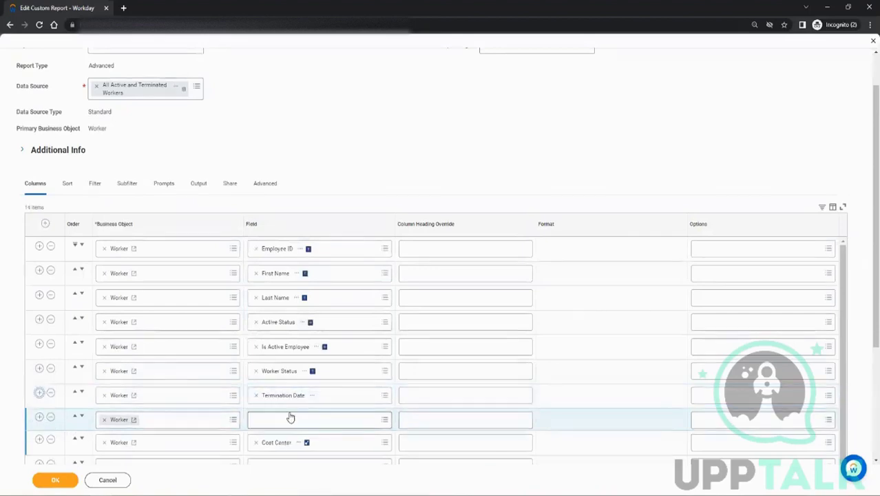
pyautogui.click(289, 419)
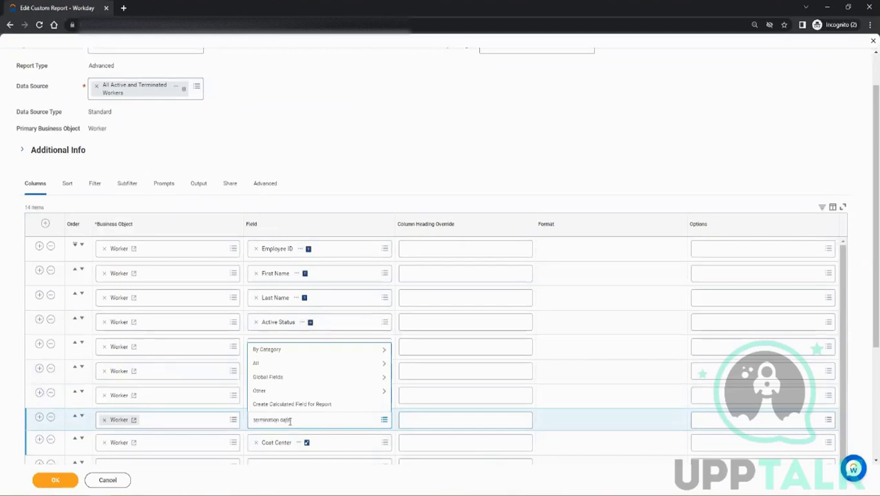
pyautogui.write('termination date')
pyautogui.press('Return')
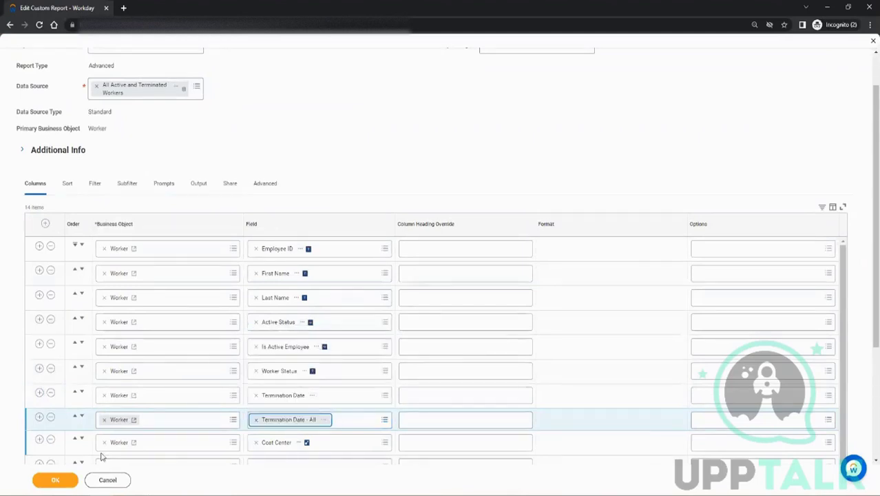
# Save and run the report, and compare the Termination Date and Termination Date - All columns across all rows
pyautogui.click(55, 480)
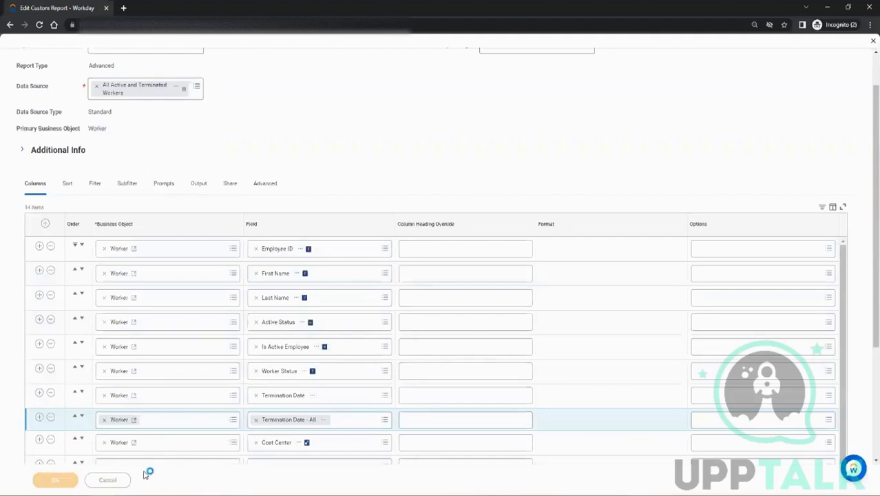
pyautogui.click(48, 479)
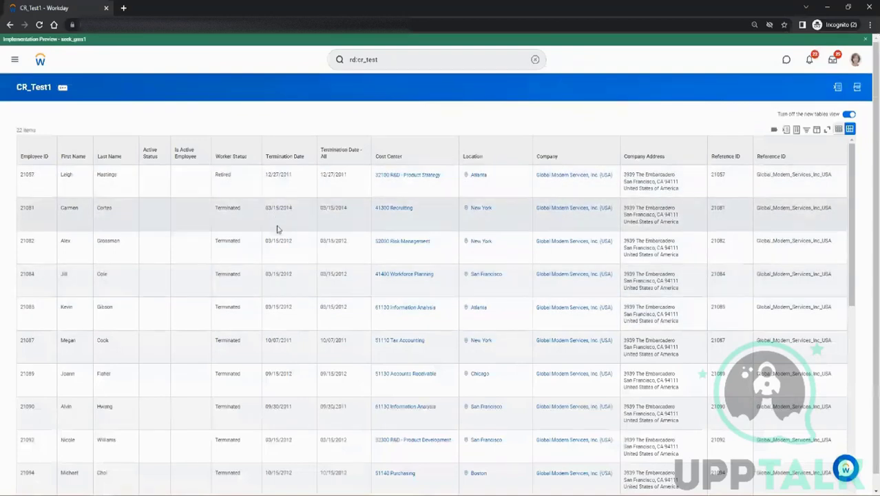
pyautogui.scroll(-5, 278, 230)
pyautogui.scroll(-1, 280, 233)
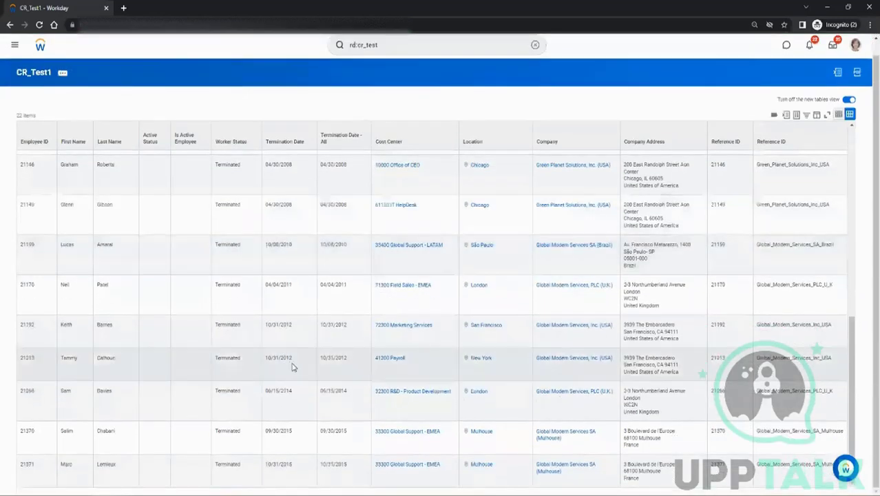
pyautogui.scroll(6, 303, 401)
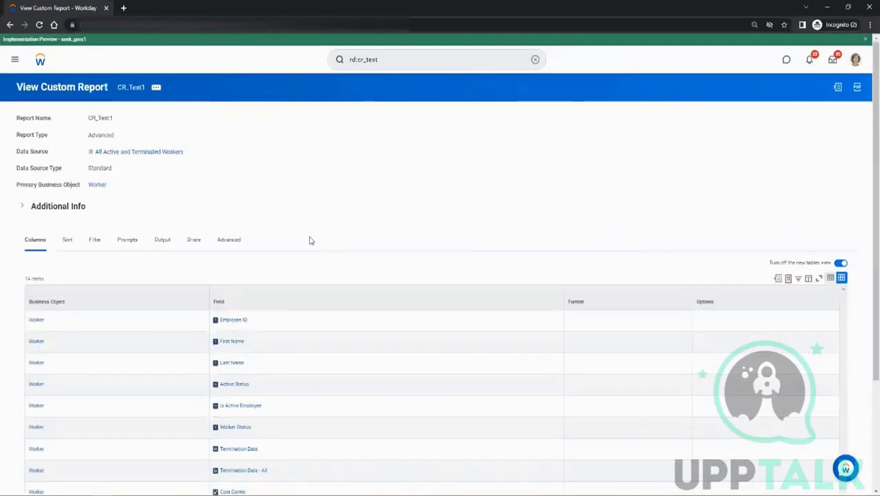
# Review the column fields in the CR_Test1 report definition and run the report again
pyautogui.scroll(-2, 389, 232)
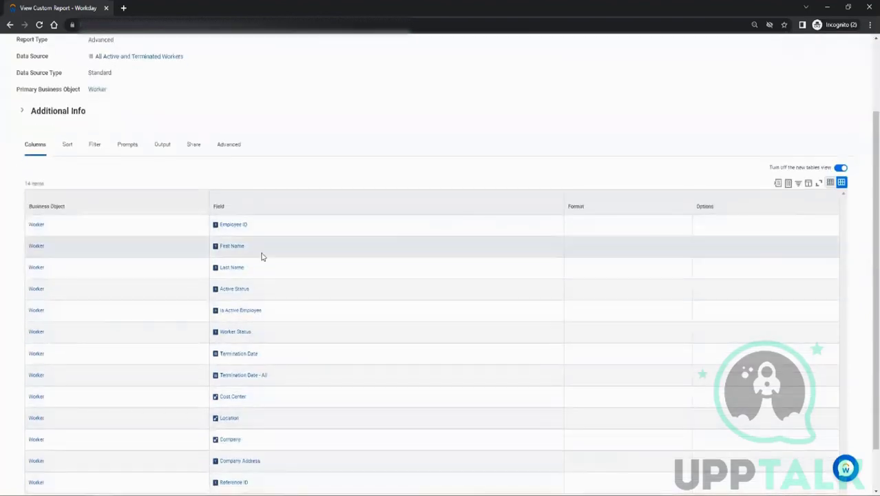
pyautogui.scroll(2, 168, 346)
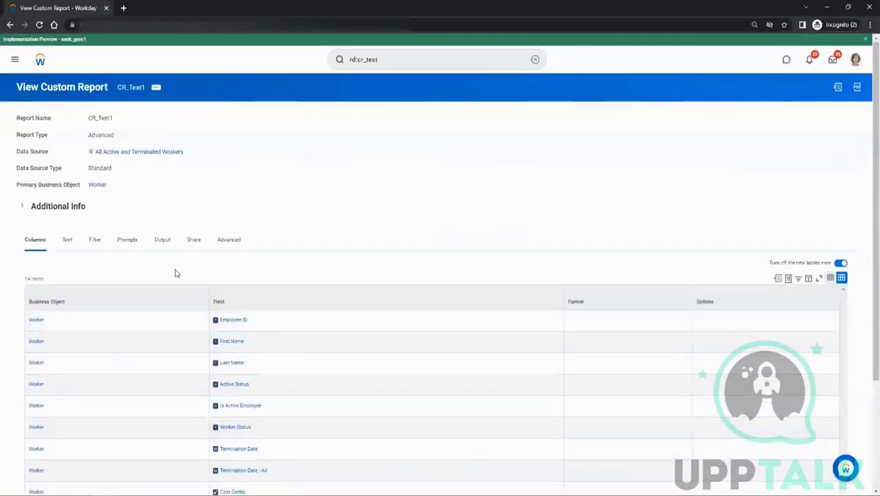
pyautogui.click(156, 88)
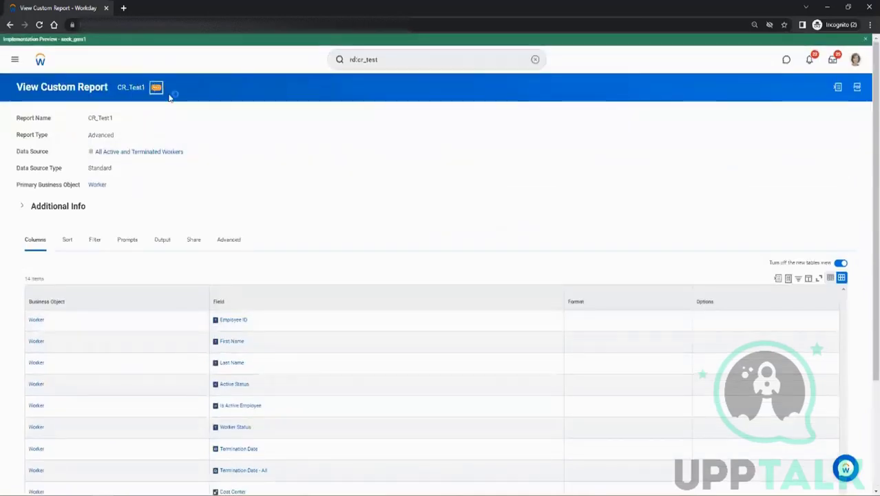
pyautogui.moveTo(216, 122)
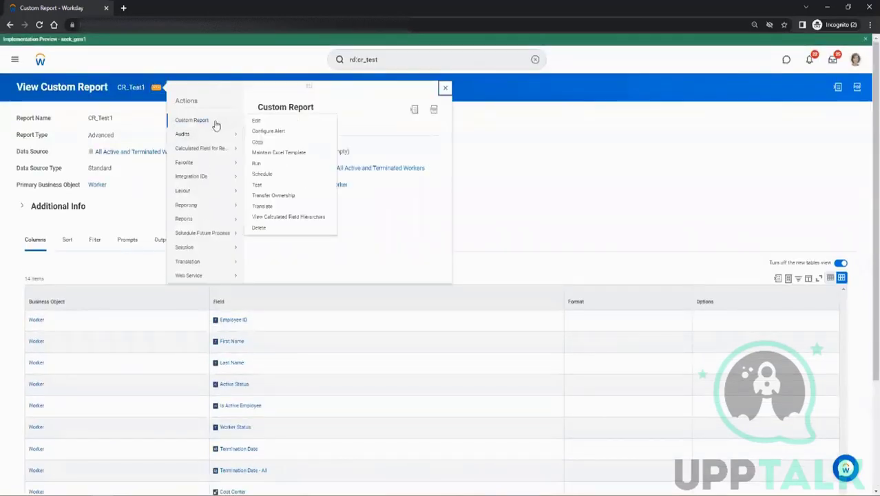
pyautogui.click(261, 165)
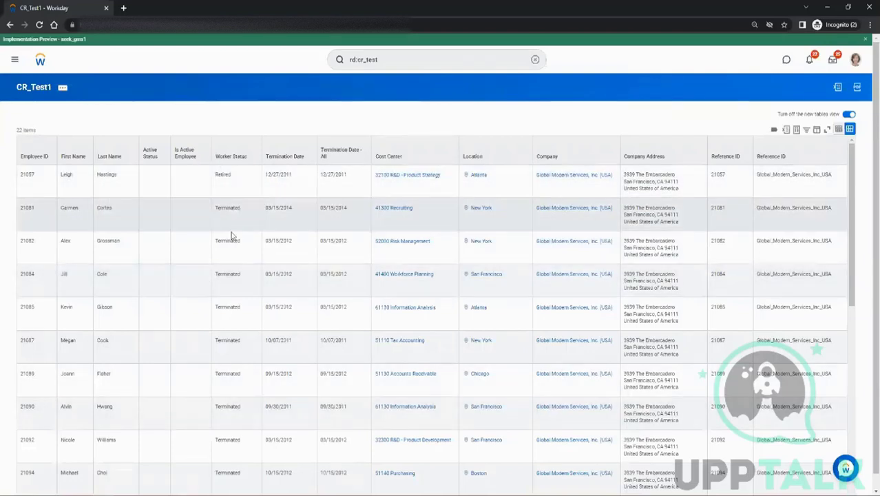
# Examine the worker status, termination date, employee ID and name values in individual rows of the report
pyautogui.click(218, 174)
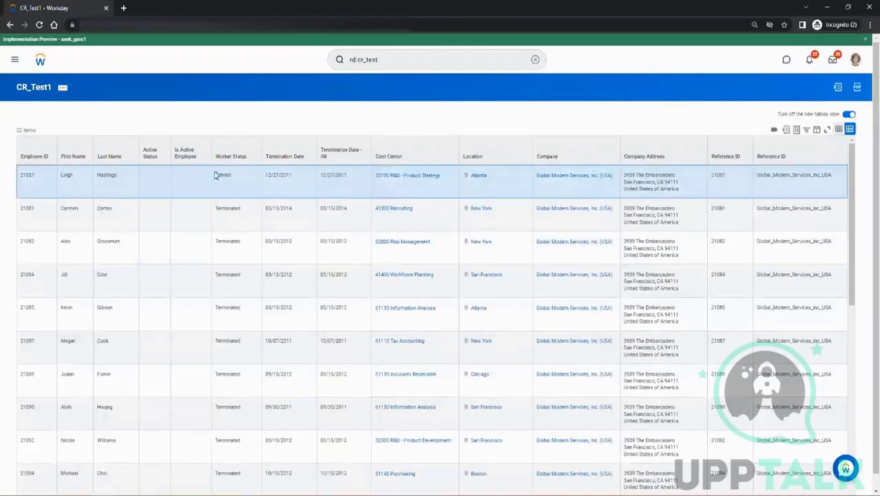
pyautogui.click(223, 209)
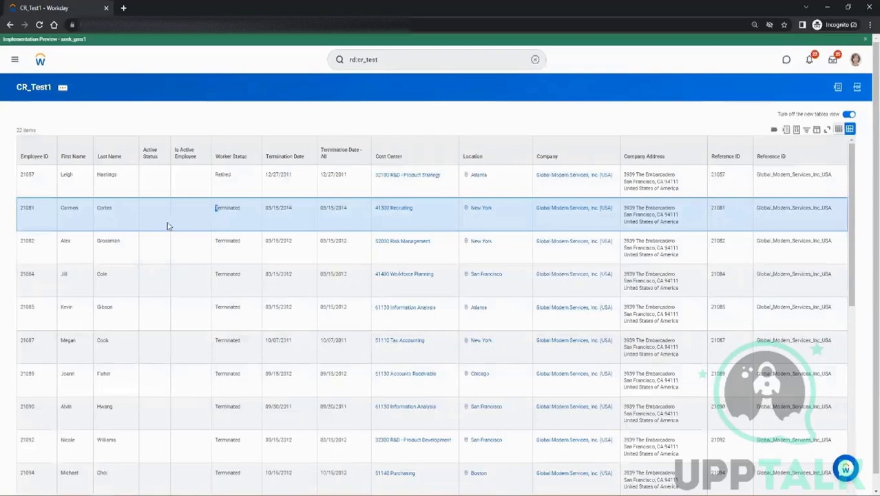
pyautogui.moveTo(287, 275); pyautogui.dragTo(258, 275)
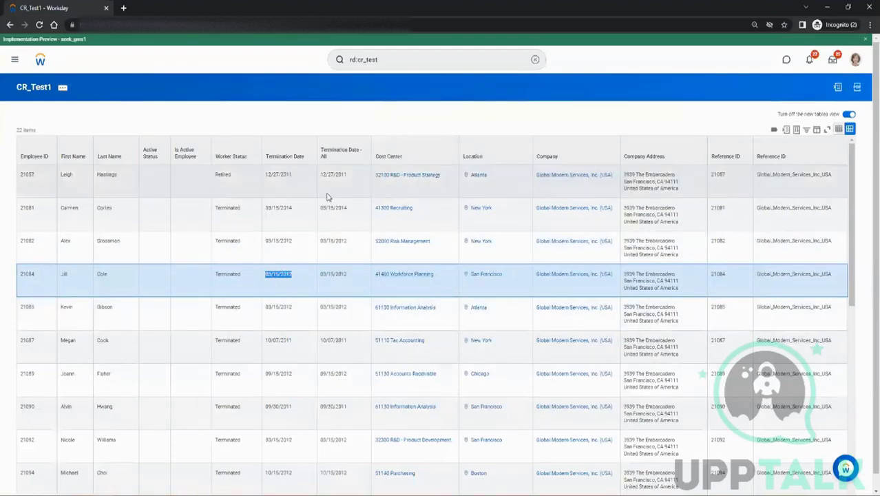
pyautogui.click(30, 174)
pyautogui.click(24, 209)
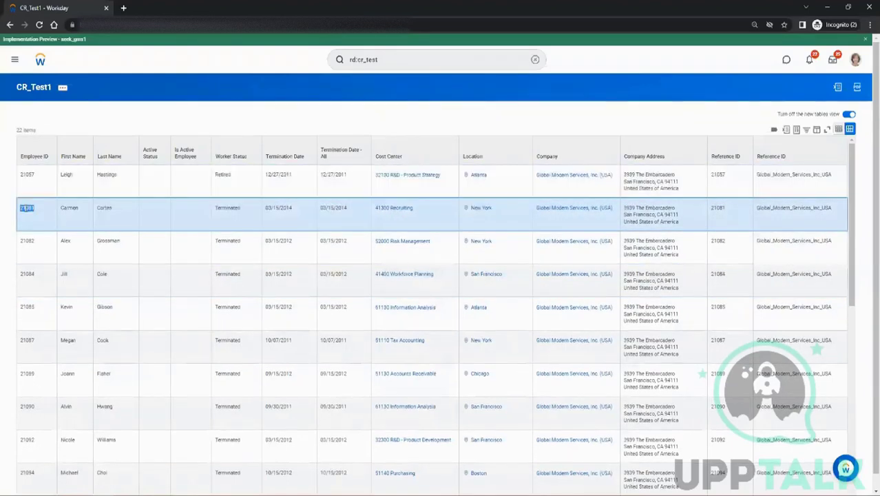
pyautogui.click(35, 178)
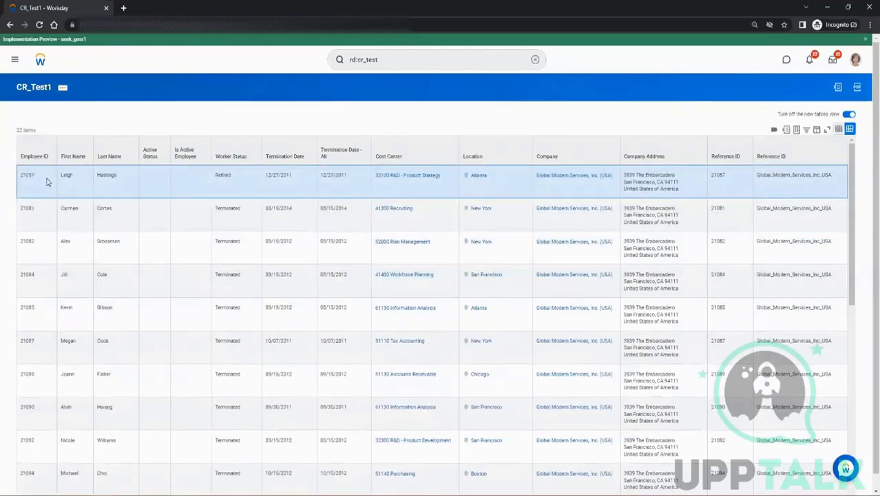
pyautogui.doubleClick(67, 175)
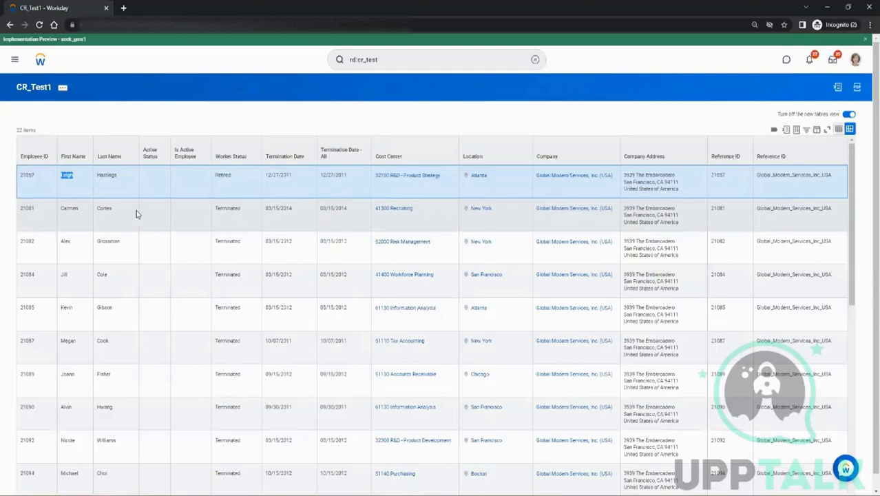
pyautogui.doubleClick(107, 176)
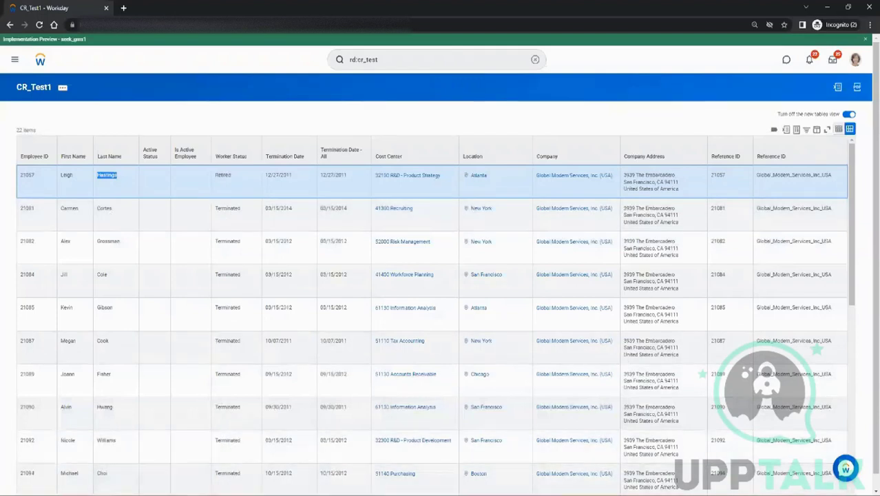
# Switch to Paint and draw a tall rectangle about 253 by 413 px in the upper-left part of the canvas
pyautogui.moveTo(191, 494)
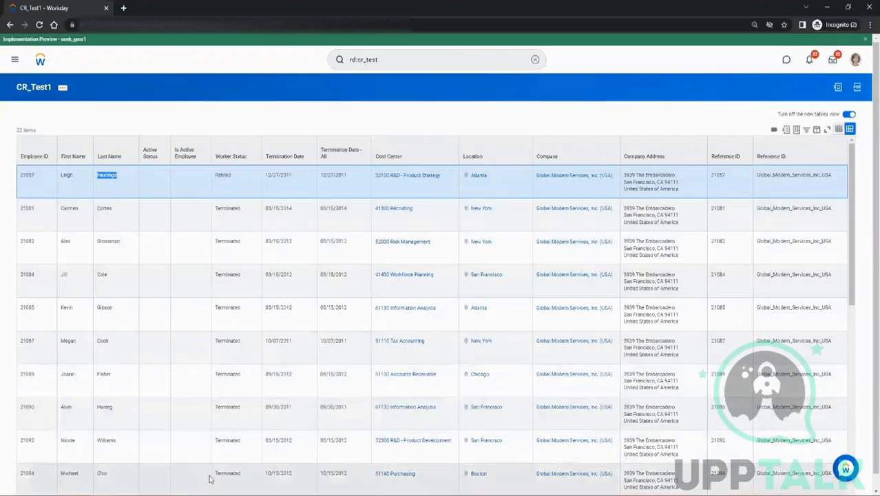
pyautogui.click(187, 494)
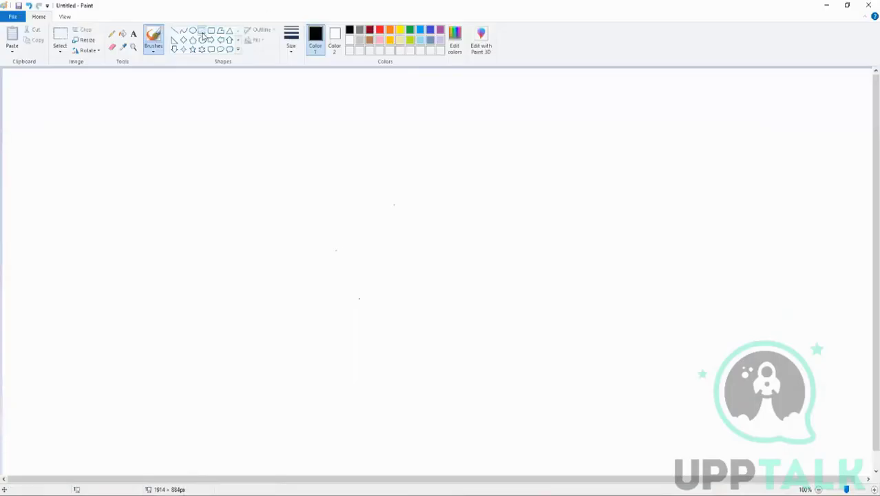
pyautogui.click(201, 31)
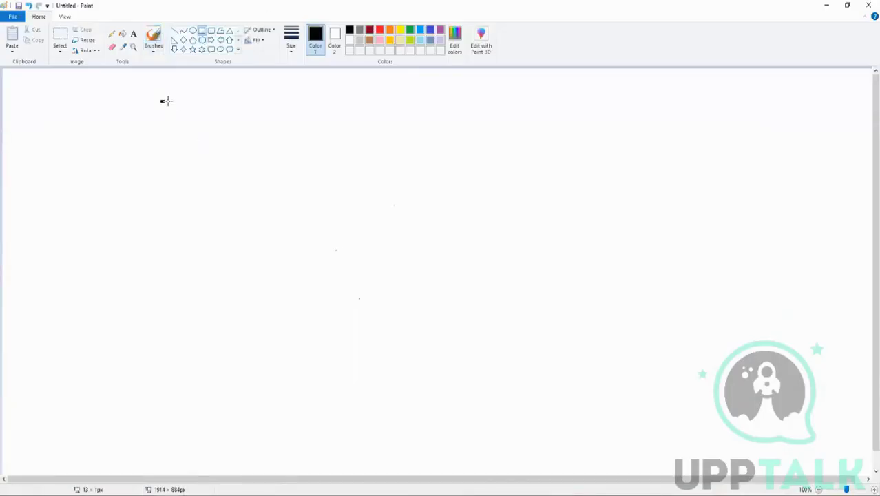
pyautogui.moveTo(161, 102); pyautogui.dragTo(277, 297)
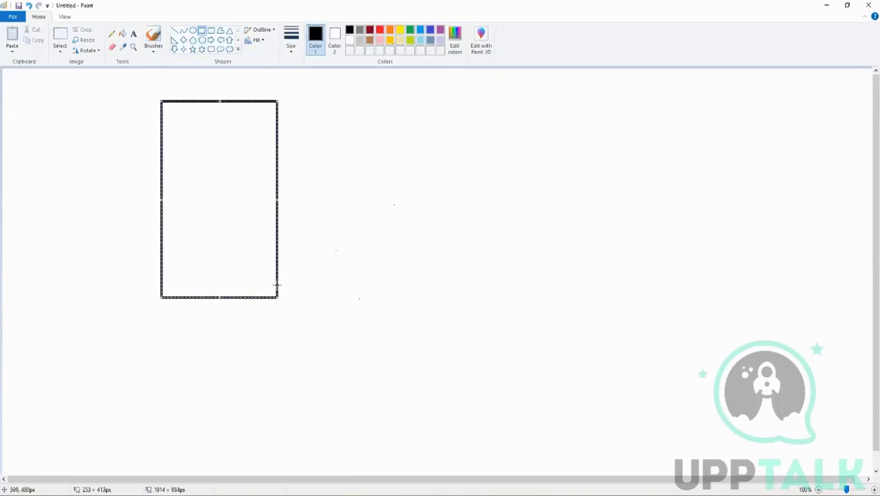
# Add the text heading Worker inside the top of the rectangle, followed by a blank line
pyautogui.click(134, 35)
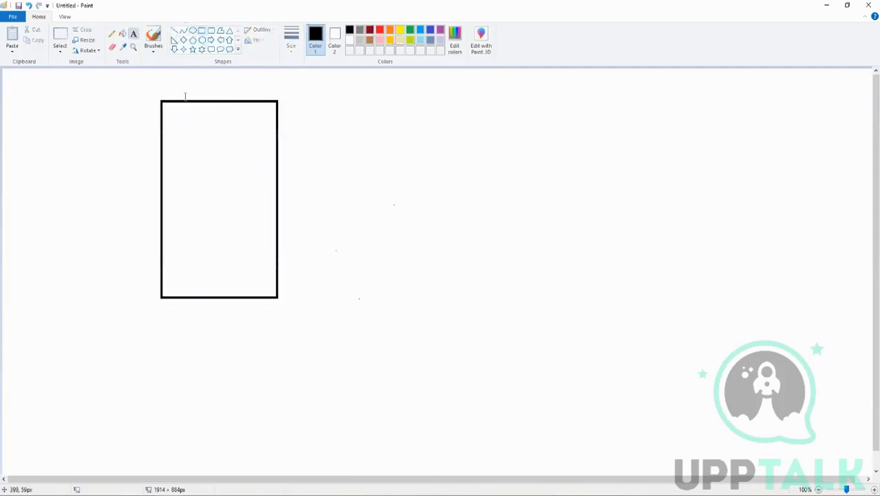
pyautogui.click(179, 103)
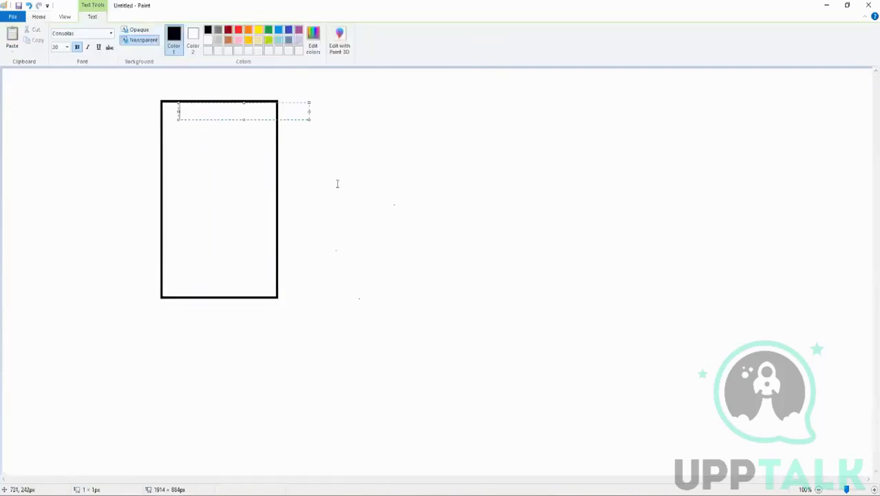
pyautogui.write('Worker')
pyautogui.press('Return')
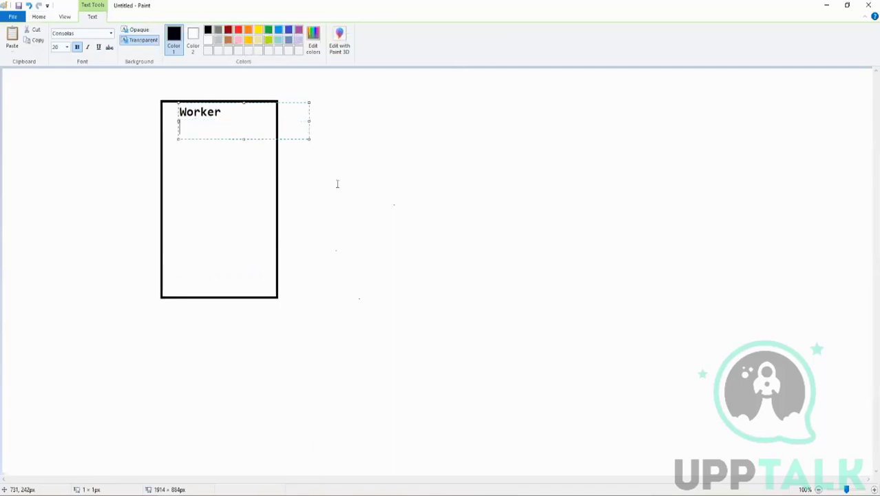
pyautogui.press('Return')
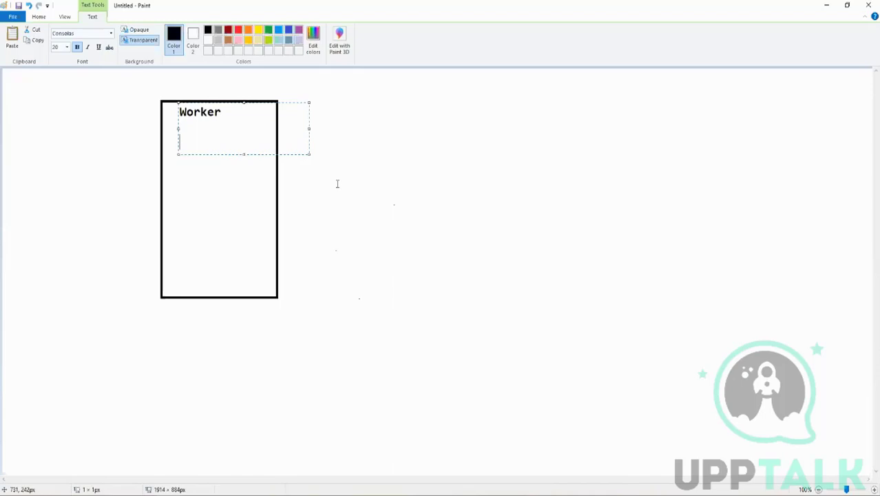
# Add the field names Name and Emplid on separate lines under the Worker heading in the text box
pyautogui.write('Name')
pyautogui.press('Return')
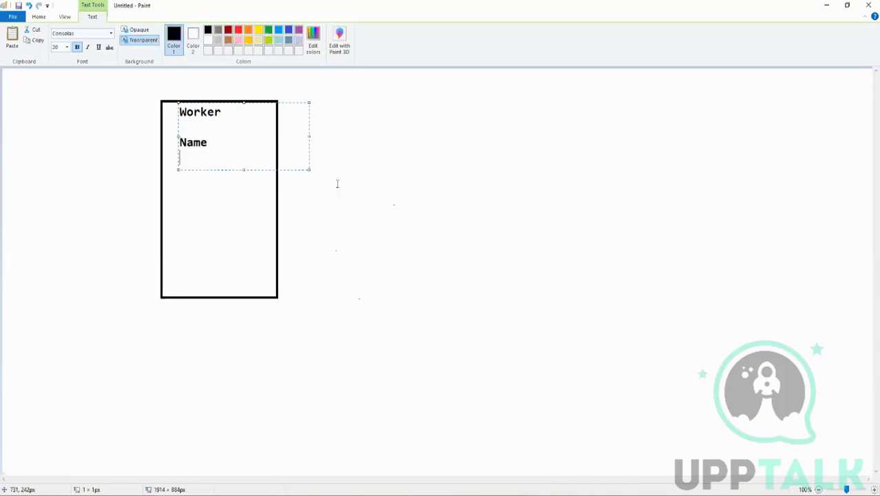
pyautogui.write('em')
pyautogui.press('BackSpace')
pyautogui.write('E')
pyautogui.press('BackSpace')
pyautogui.press('BackSpace')
pyautogui.write('EMpl')
pyautogui.press('BackSpace')
pyautogui.press('BackSpace')
pyautogui.press('BackSpace')
pyautogui.write('mpl')
pyautogui.press('BackSpace')
pyautogui.write('lid')
pyautogui.press('Return')
# List field1 and field2 below Emplid and finish the text box
pyautogui.write('field')
pyautogui.press('Return')
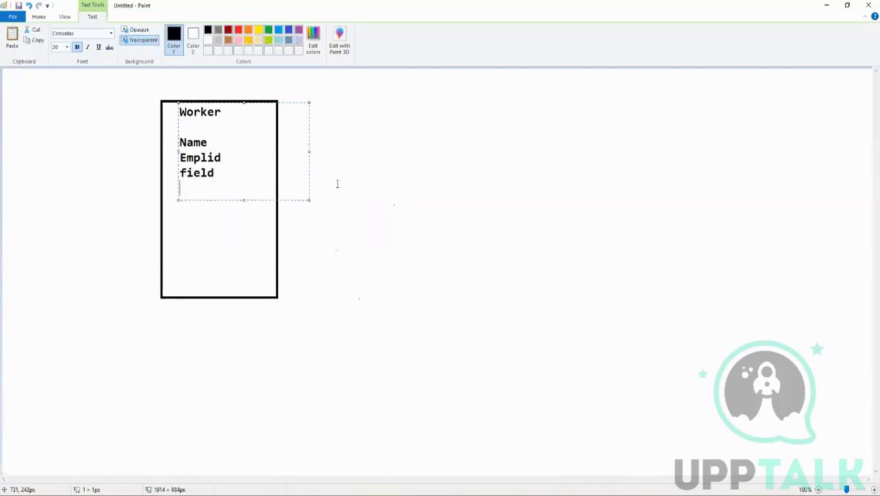
pyautogui.press('BackSpace')
pyautogui.write('1')
pyautogui.press('Return')
pyautogui.write('feil')
pyautogui.press('BackSpace')
pyautogui.press('BackSpace')
pyautogui.press('BackSpace')
pyautogui.write('ield2')
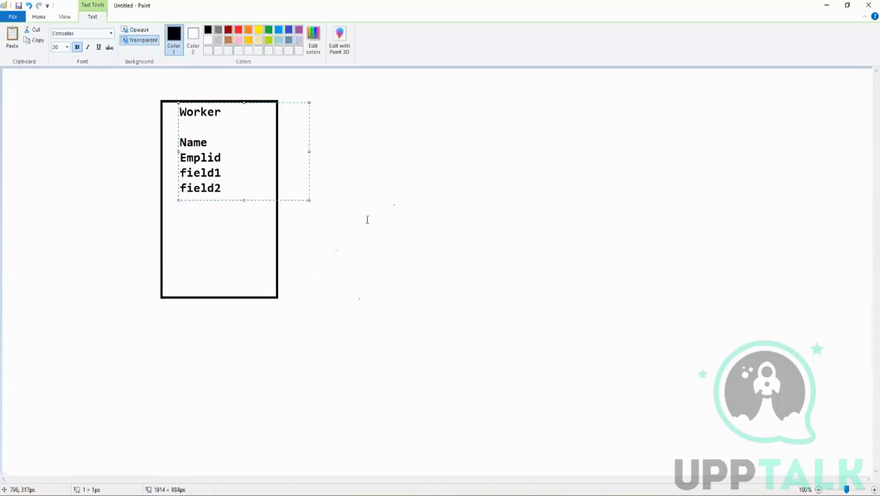
pyautogui.click(365, 219)
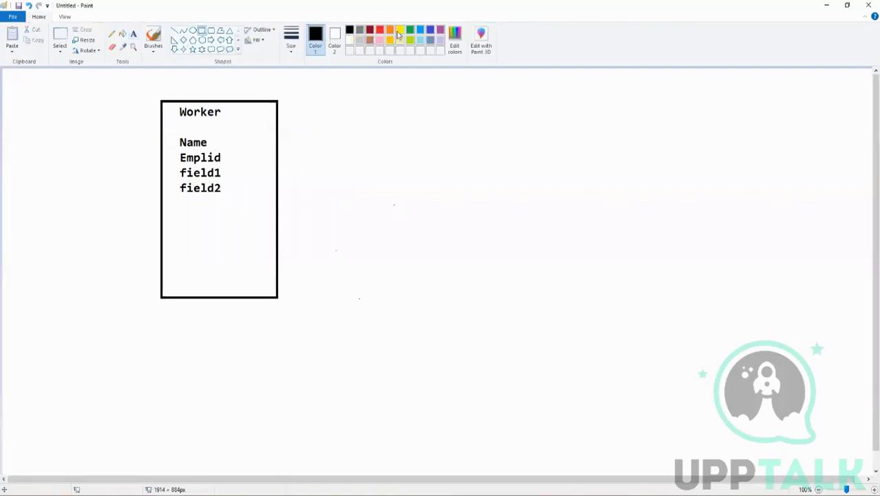
# Draw a thin black pencil stroke across the Worker heading and bracket the field list with yellow and red freehand lines
pyautogui.click(113, 35)
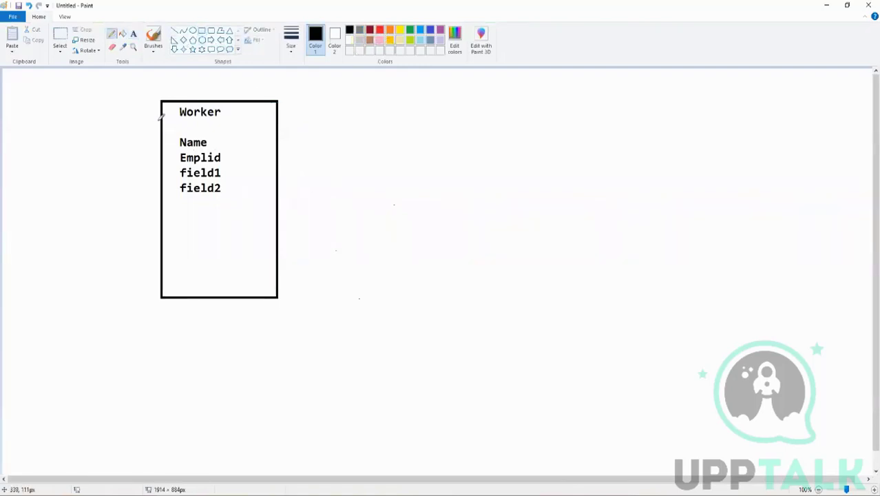
pyautogui.moveTo(149, 118); pyautogui.dragTo(198, 99)
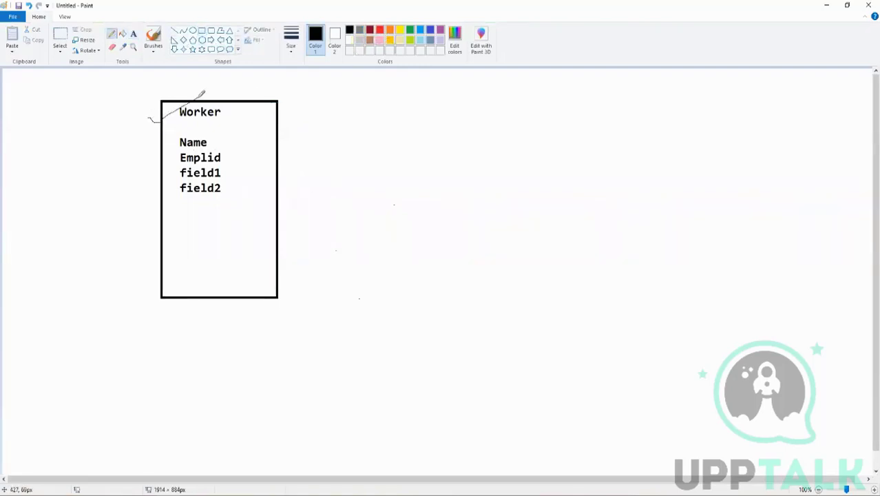
pyautogui.click(399, 30)
pyautogui.moveTo(172, 137); pyautogui.dragTo(172, 225)
pyautogui.click(379, 30)
pyautogui.moveTo(224, 130)
pyautogui.mouseDown()
pyautogui.moveTo(231, 228)
pyautogui.moveTo(211, 256)
pyautogui.mouseUp()
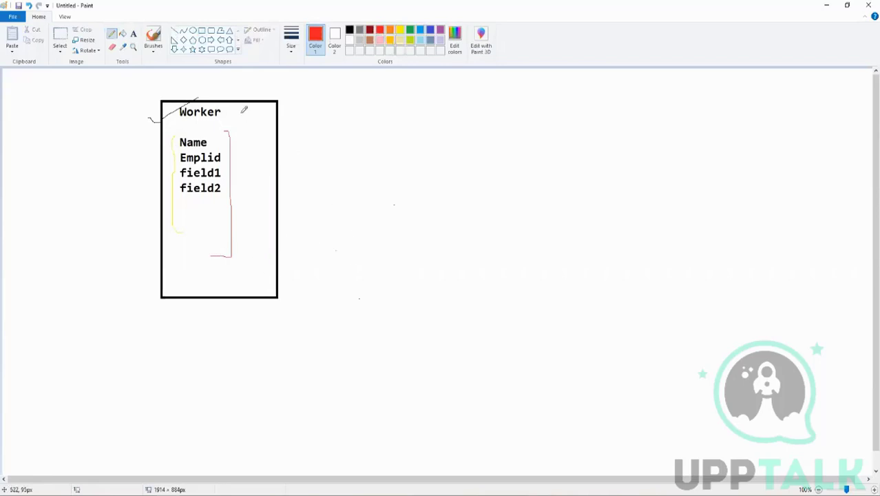
# Circle the Worker heading in red and draw red arrows pointing at the field list and at the heading
pyautogui.moveTo(240, 98)
pyautogui.mouseDown()
pyautogui.moveTo(211, 83)
pyautogui.moveTo(169, 99)
pyautogui.moveTo(184, 126)
pyautogui.moveTo(238, 102)
pyautogui.moveTo(221, 81)
pyautogui.mouseUp()
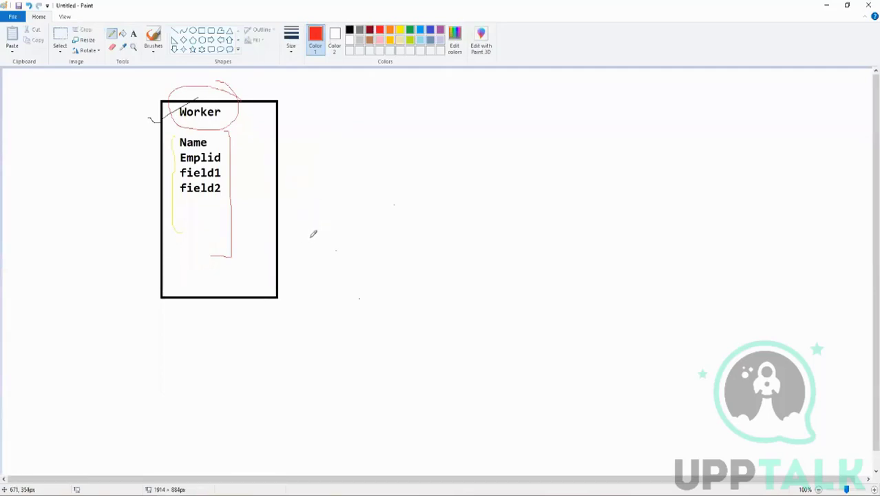
pyautogui.moveTo(318, 183)
pyautogui.mouseDown()
pyautogui.moveTo(231, 180)
pyautogui.moveTo(238, 184)
pyautogui.mouseUp()
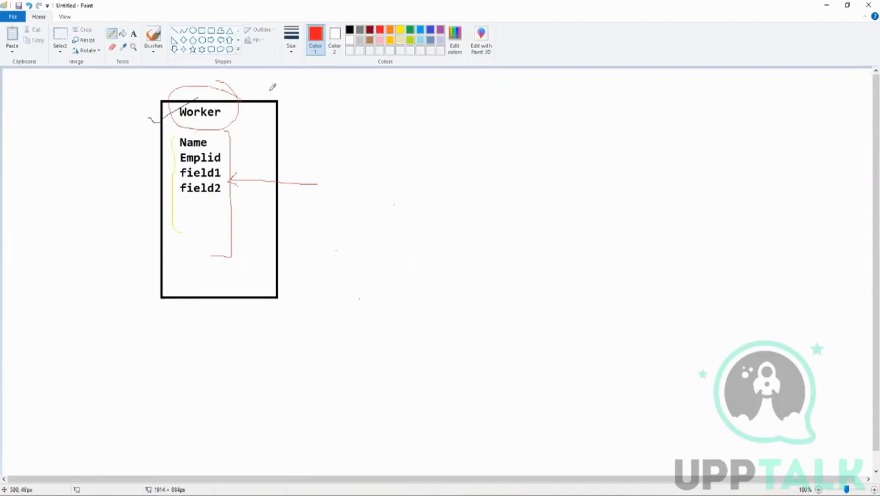
pyautogui.moveTo(236, 98); pyautogui.dragTo(264, 71)
# Draw a red rectangle about 220 by 139 px beside the Worker box and add the red text object: Worker inside
pyautogui.click(201, 30)
pyautogui.moveTo(406, 125); pyautogui.dragTo(508, 201)
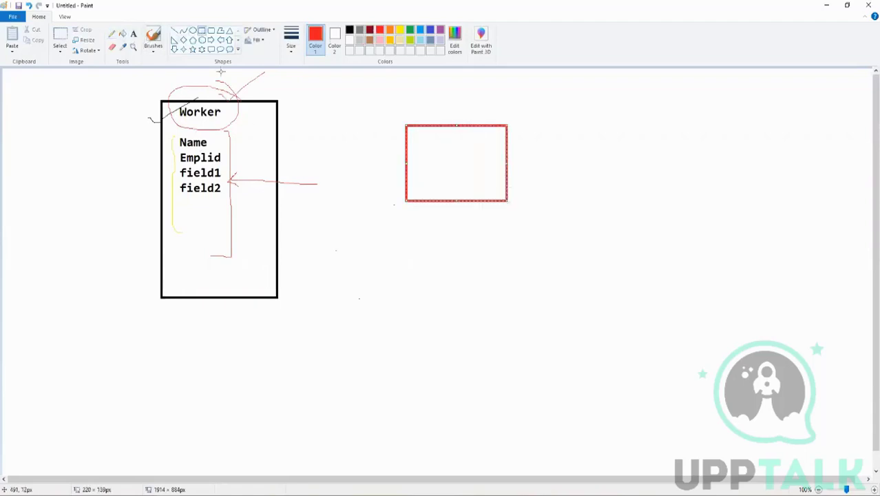
pyautogui.click(133, 34)
pyautogui.click(421, 140)
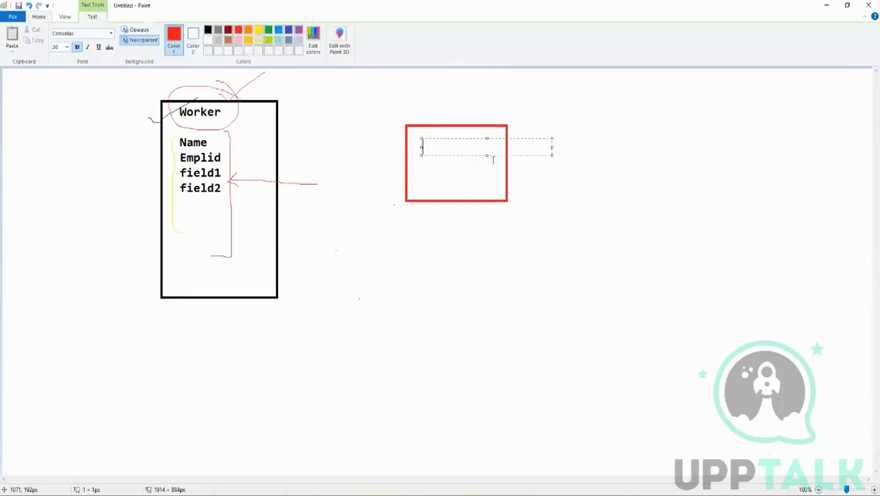
pyautogui.write('object: Worker')
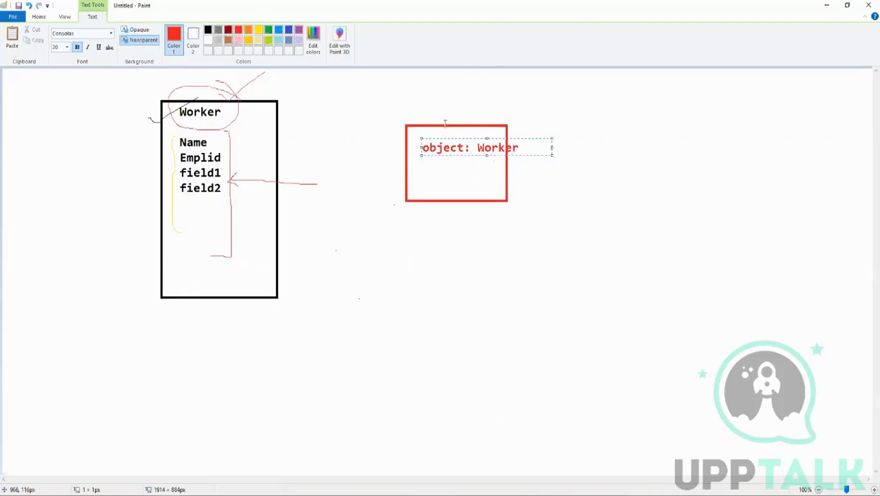
# Add the red text Calc1 below the object: Worker line in the red rectangle
pyautogui.click(432, 173)
pyautogui.click(423, 167)
pyautogui.write('C')
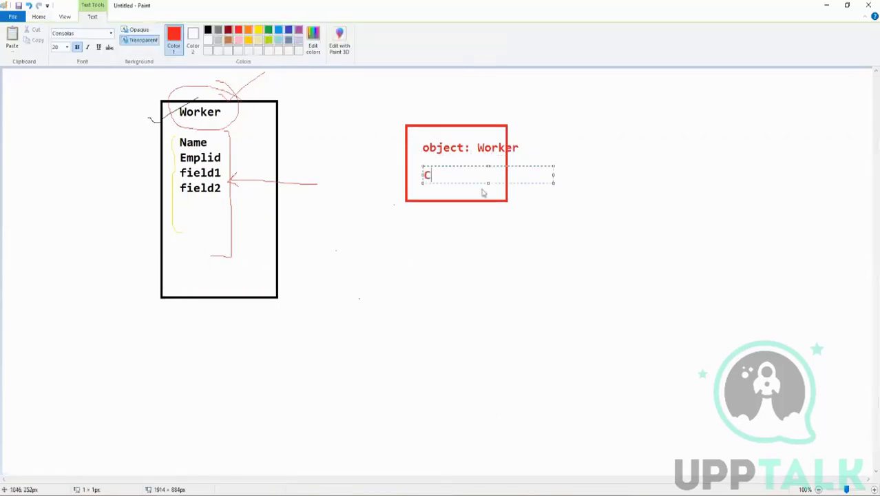
pyautogui.write('alc')
pyautogui.press('BackSpace')
pyautogui.write('lc1')
pyautogui.click(484, 193)
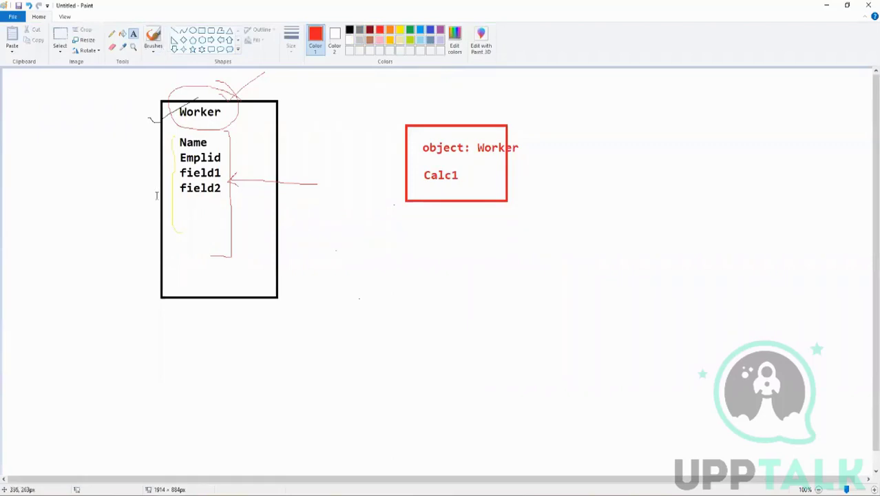
# Add the red text calc1 below field2 in the black Worker box
pyautogui.click(187, 220)
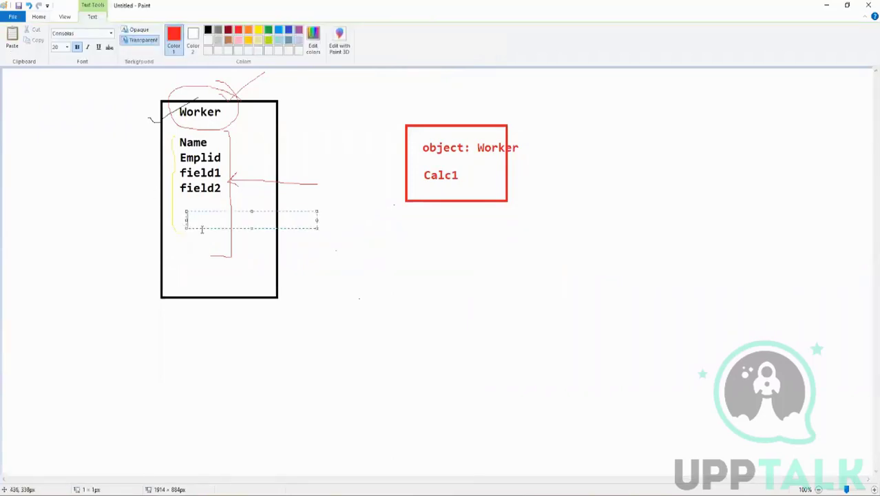
pyautogui.write('calc1')
pyautogui.press('Return')
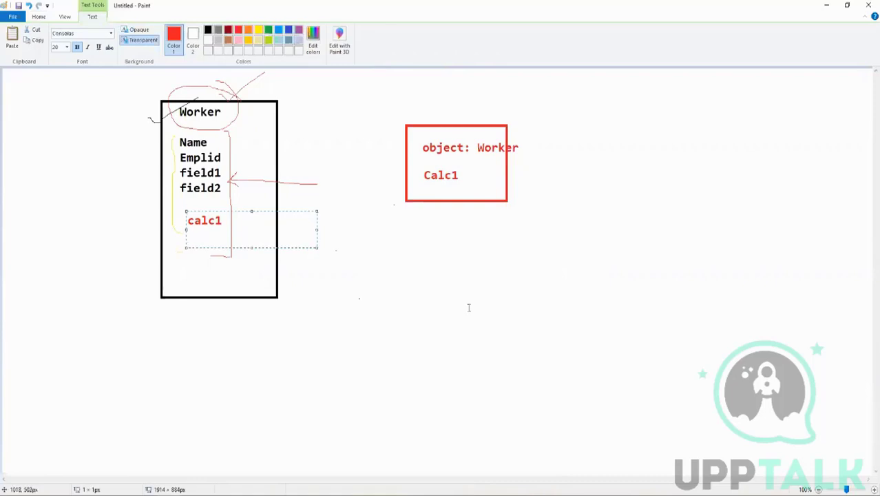
pyautogui.click(468, 308)
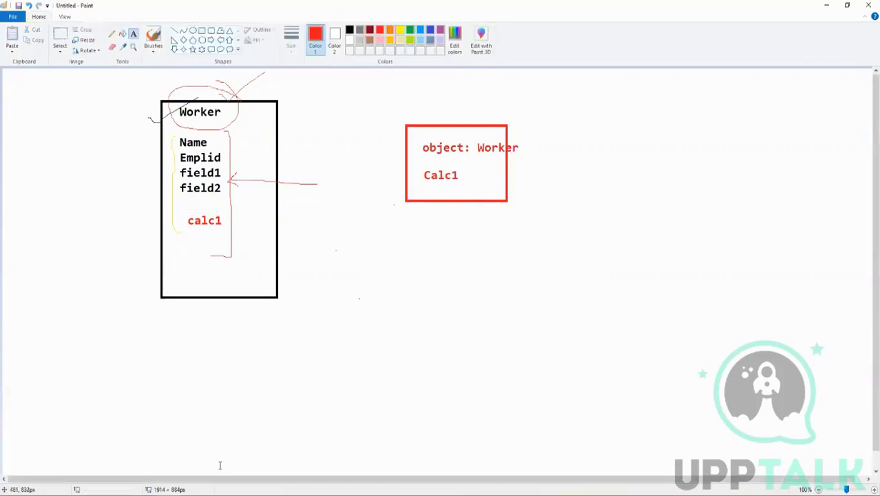
# Switch to Workday in Chrome, duplicate the CR_Test1 report tab and return to the original tab
pyautogui.click(148, 494)
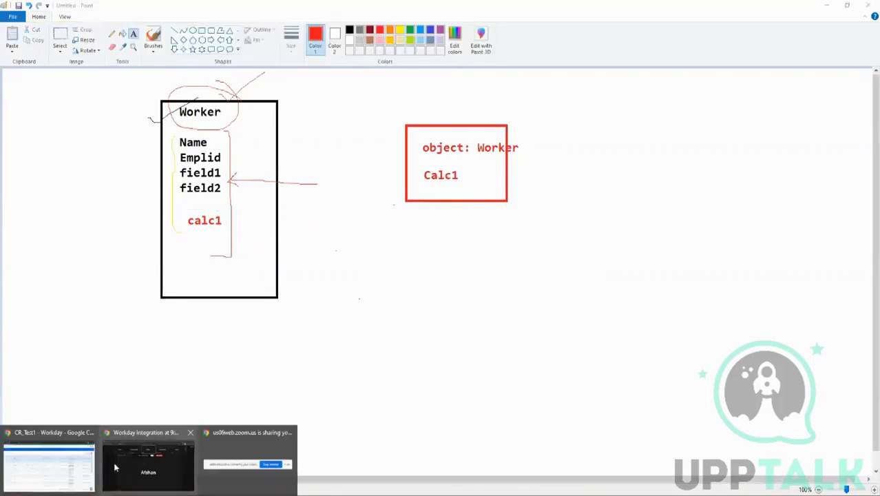
pyautogui.click(60, 465)
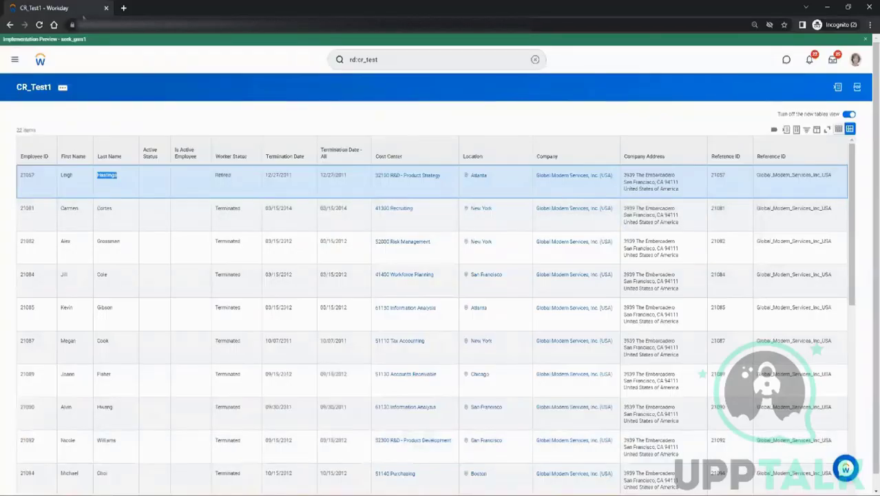
pyautogui.rightClick(83, 15)
pyautogui.click(111, 84)
pyautogui.click(69, 12)
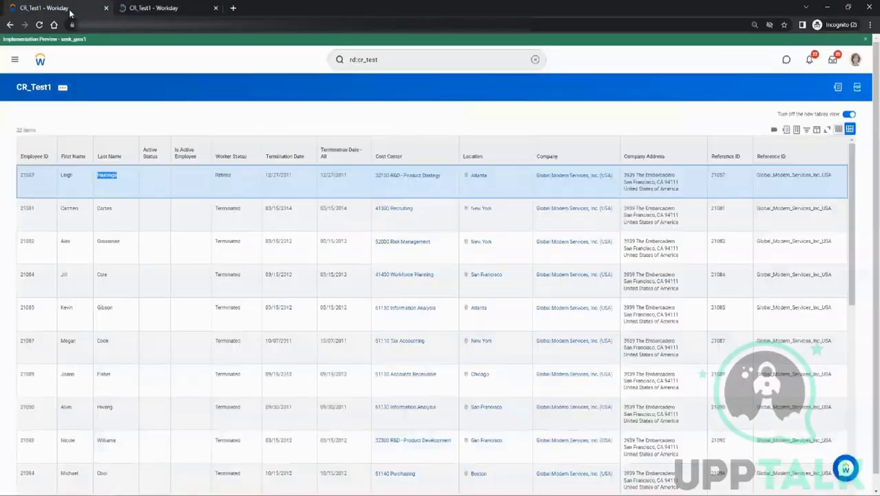
# Open the CR_Test1 report definition and open its primary business object Worker in a new tab
pyautogui.click(109, 174)
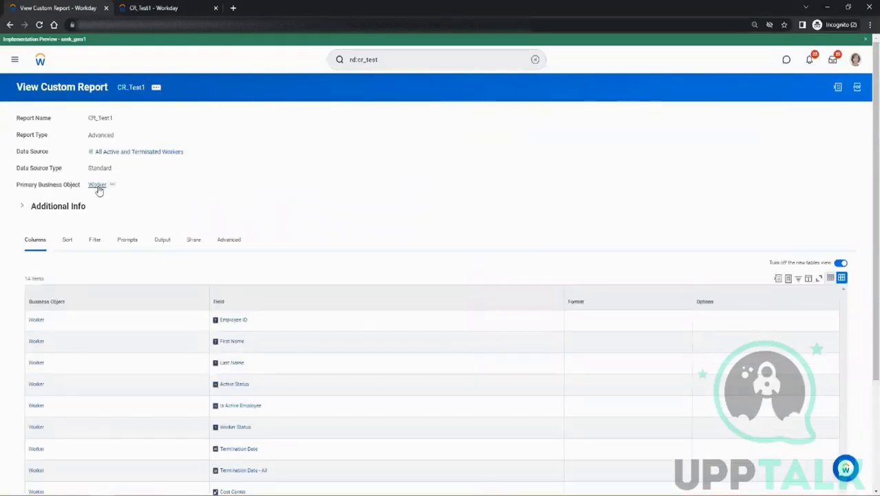
pyautogui.click(97, 185)
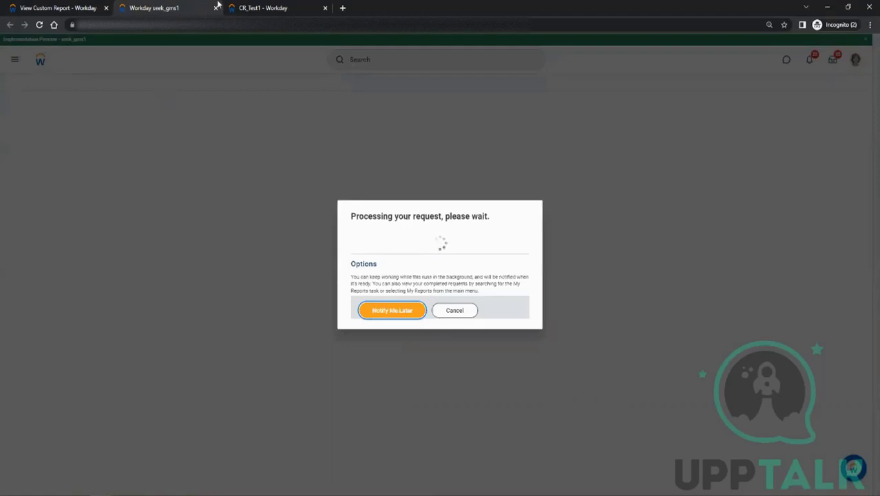
pyautogui.click(251, 7)
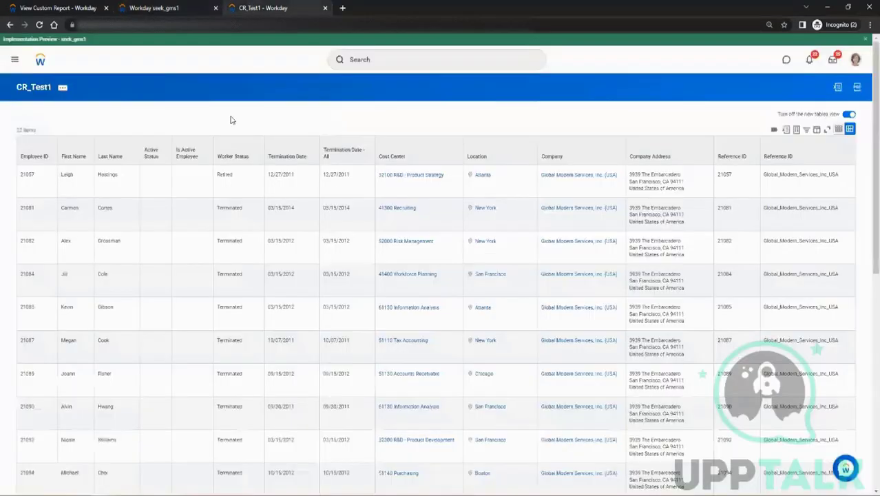
pyautogui.click(58, 7)
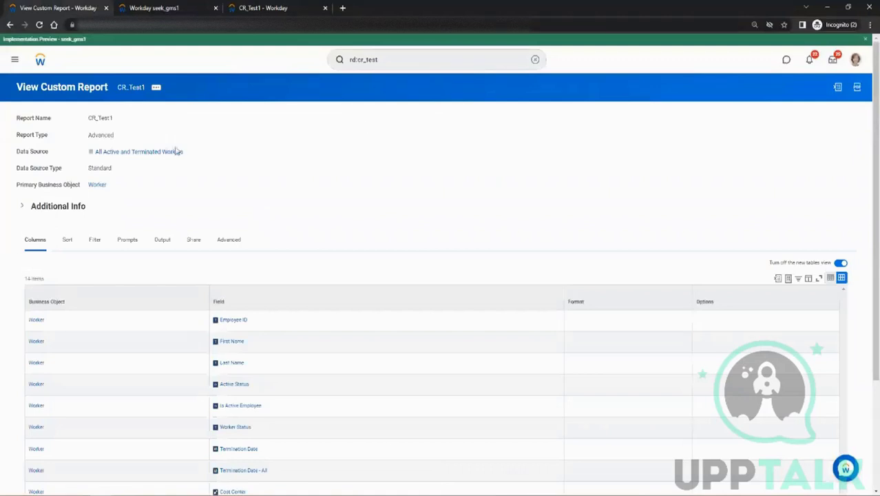
pyautogui.click(155, 9)
# In the duplicated CR_Test1 tab, search for create calc field and open the Create Calculated Field task
pyautogui.click(260, 8)
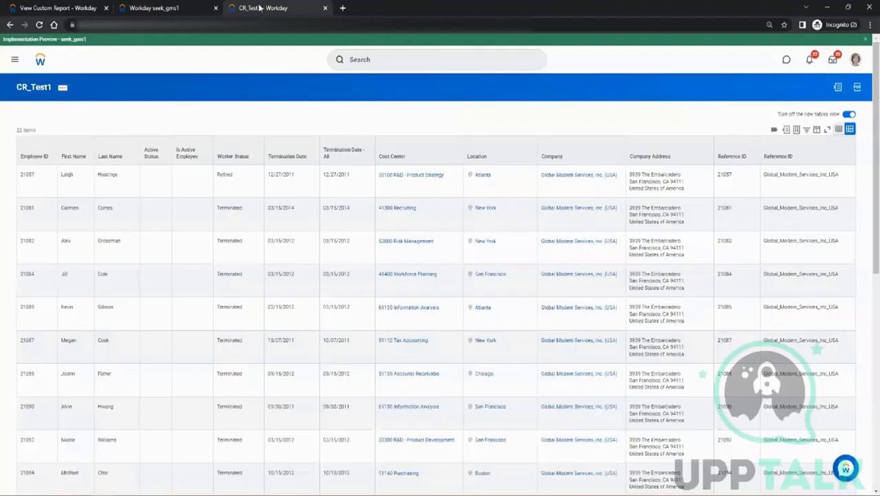
pyautogui.click(390, 61)
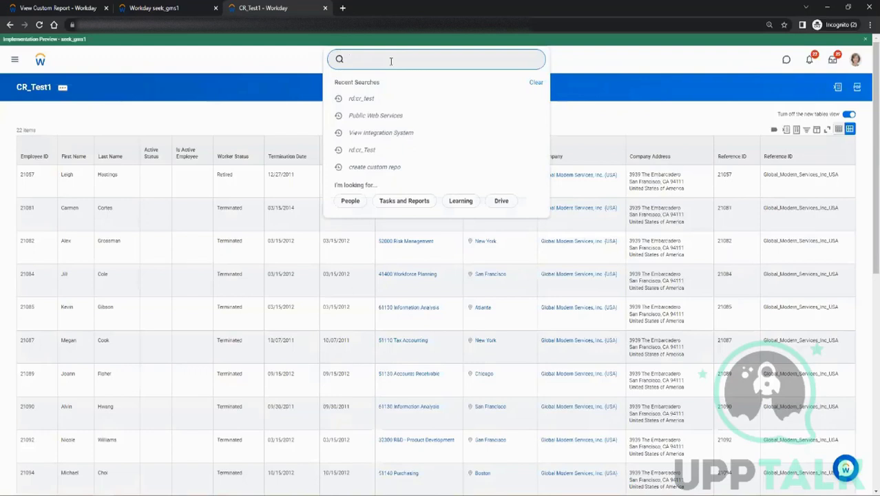
pyautogui.write('create calc field')
pyautogui.press('Return')
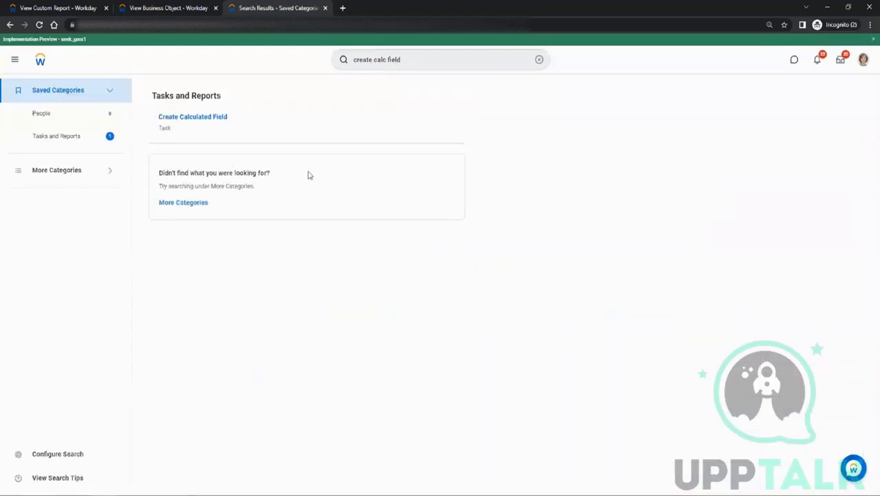
pyautogui.click(178, 123)
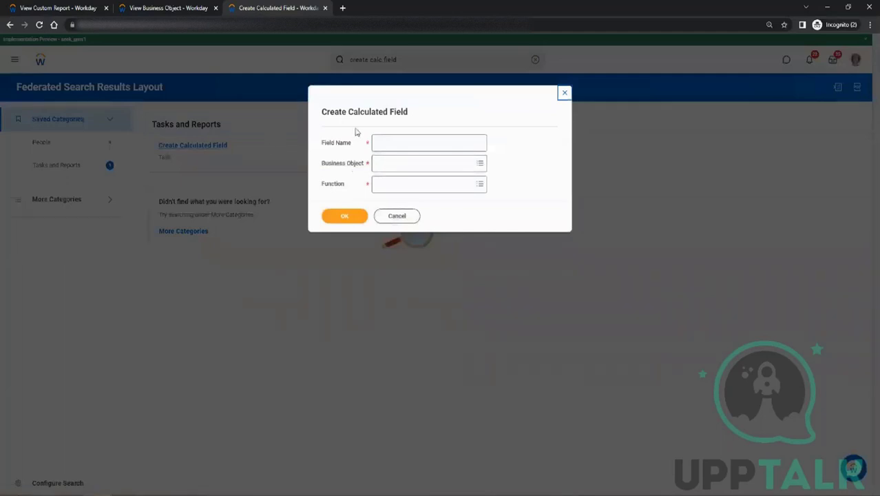
# Name the calculated field CF_Test1 and set its business object to Worker
pyautogui.click(381, 145)
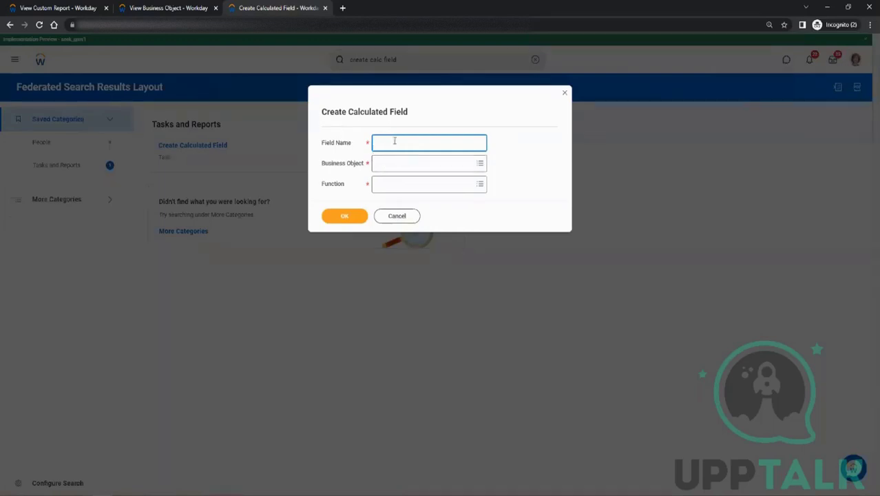
pyautogui.write('CF_Test1')
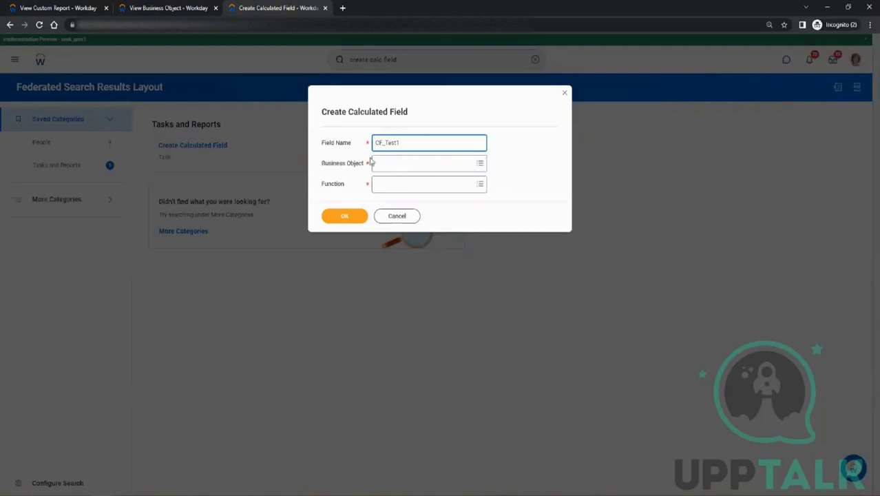
pyautogui.click(383, 162)
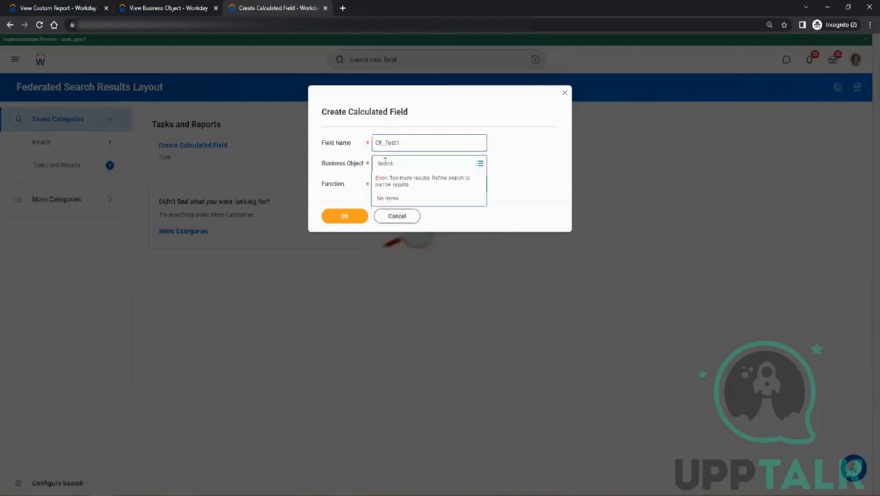
pyautogui.write('Worker')
pyautogui.press('Return')
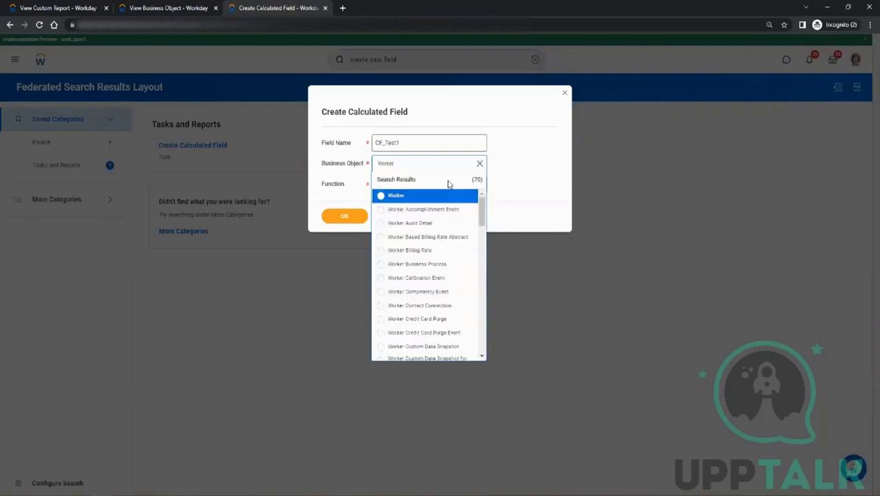
pyautogui.click(417, 196)
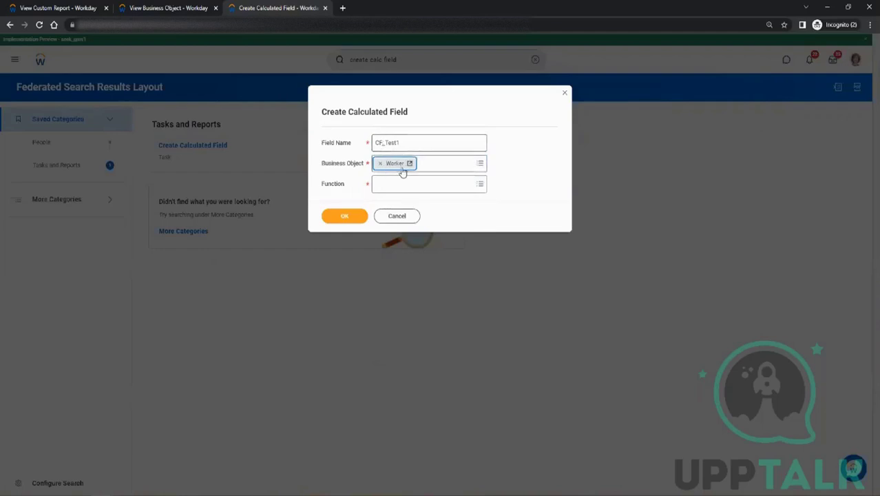
# Review the primary business object and field columns in the CR_Test1 report definition, and return to the Create Calculated Field form
pyautogui.click(44, 9)
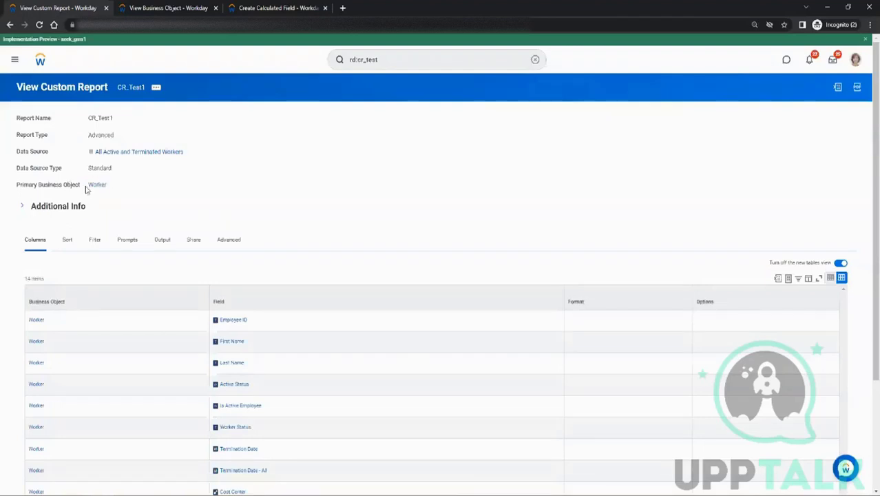
pyautogui.scroll(-2, 184, 251)
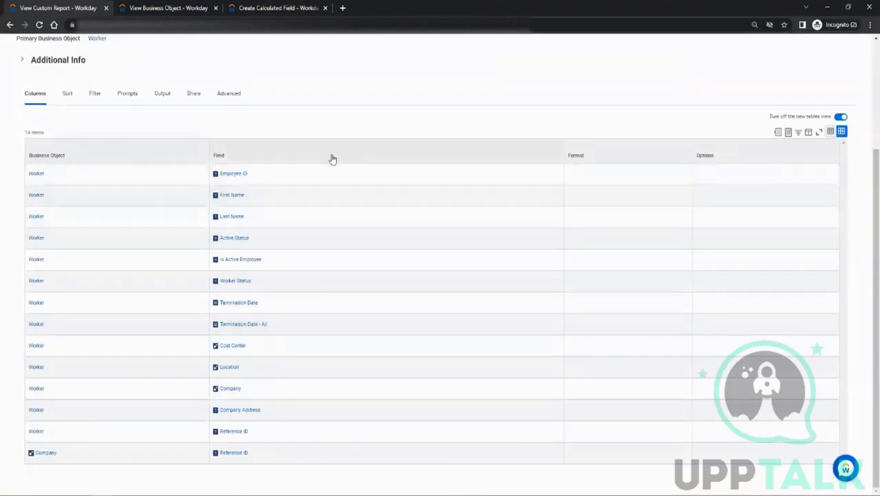
pyautogui.scroll(2, 330, 157)
pyautogui.click(189, 8)
pyautogui.click(275, 8)
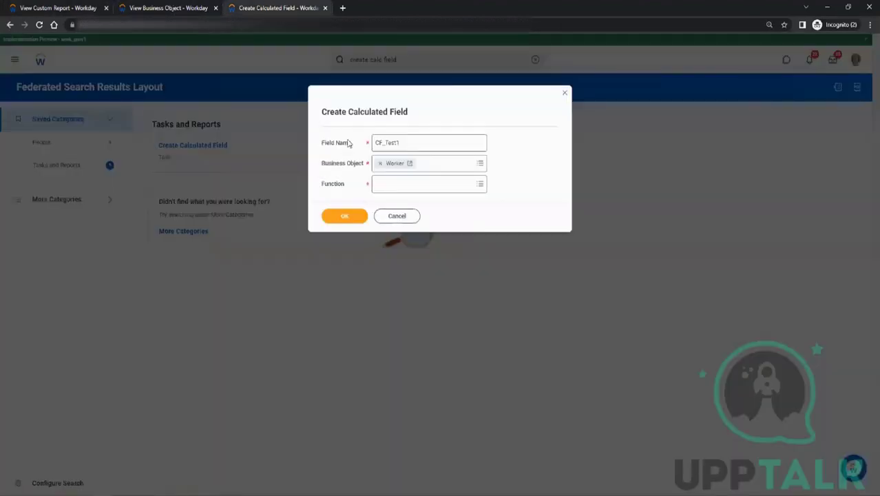
# Try Supplier as the calculated field's business object and compare it with the primary business object of the CR_Test1 report
pyautogui.click(378, 163)
pyautogui.write('account')
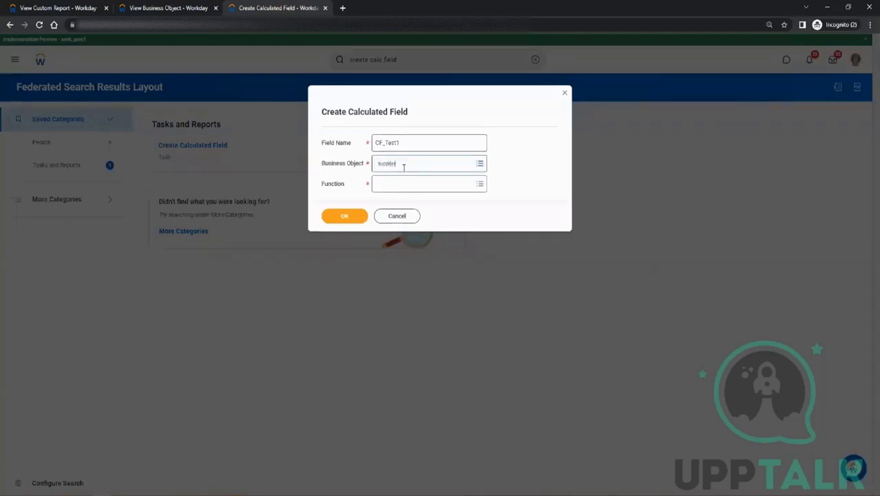
pyautogui.press('Return')
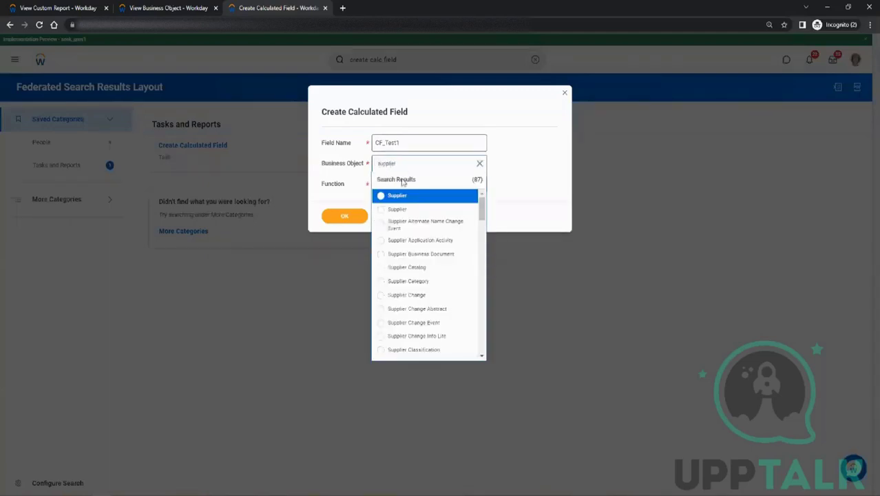
pyautogui.click(402, 196)
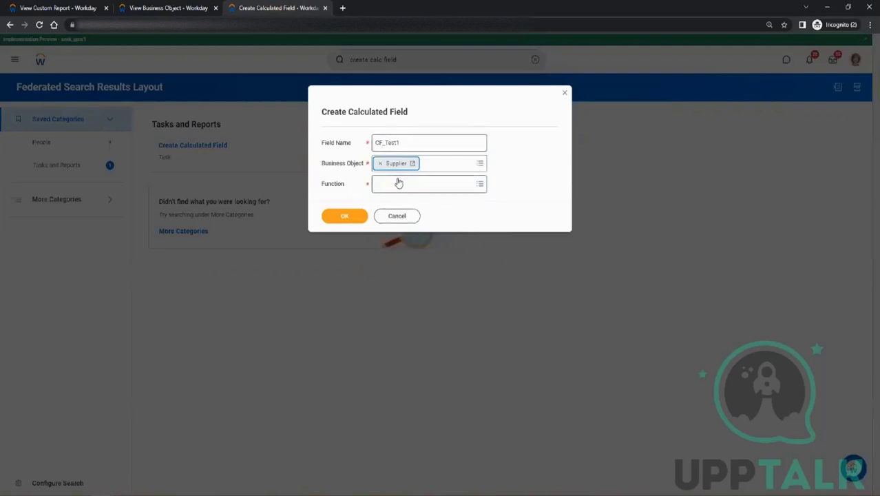
pyautogui.click(36, 7)
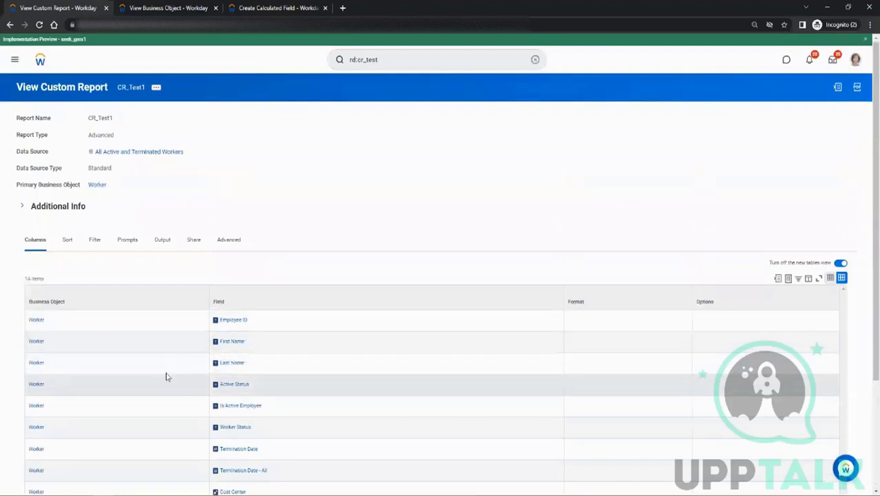
pyautogui.click(287, 9)
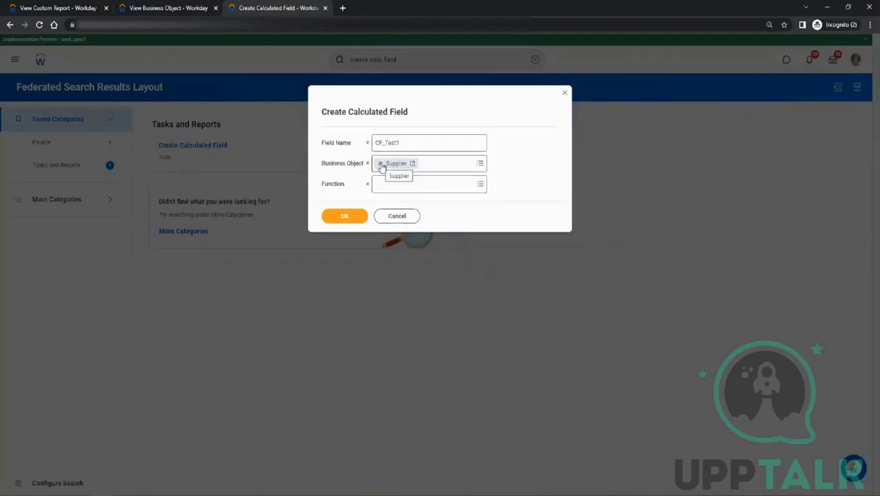
# Try Global instead of Supplier as the calculated field's business object, and clear the selection
pyautogui.click(379, 164)
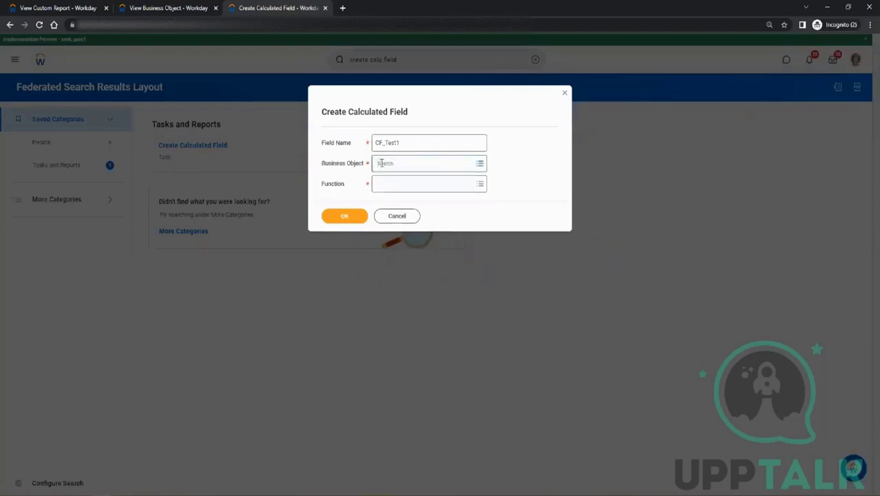
pyautogui.click(380, 163)
pyautogui.write('gid')
pyautogui.press('Return')
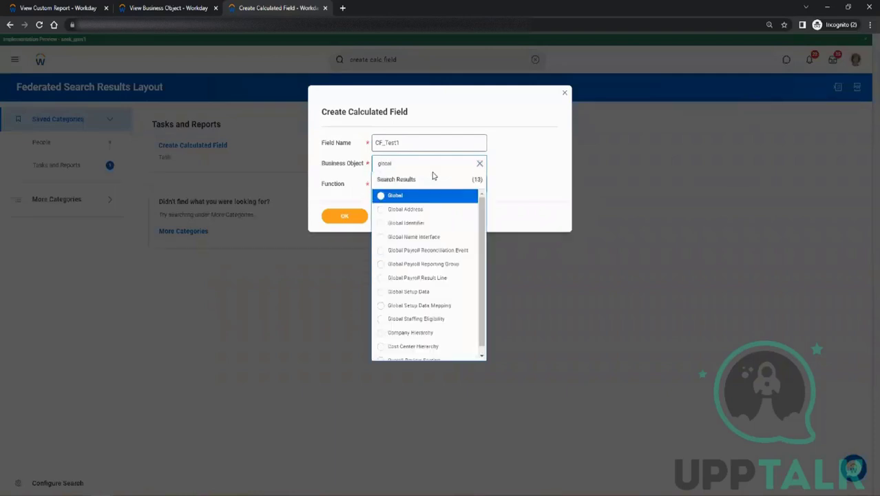
pyautogui.click(399, 195)
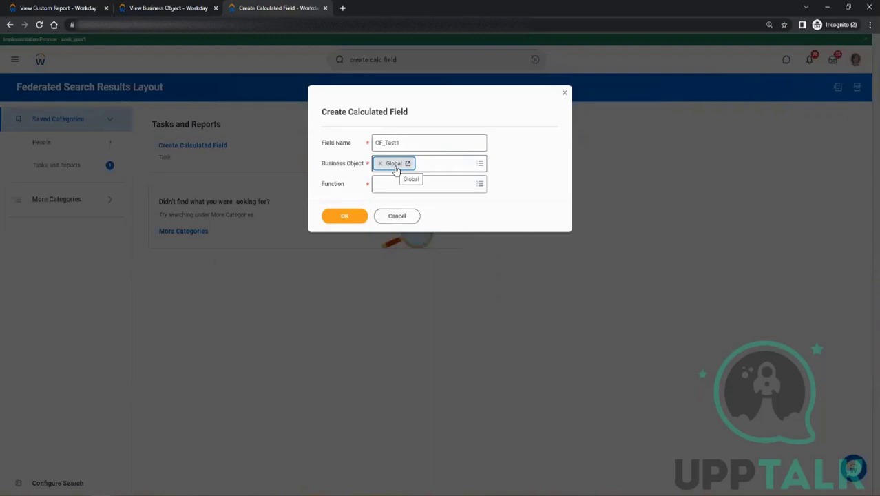
pyautogui.click(380, 163)
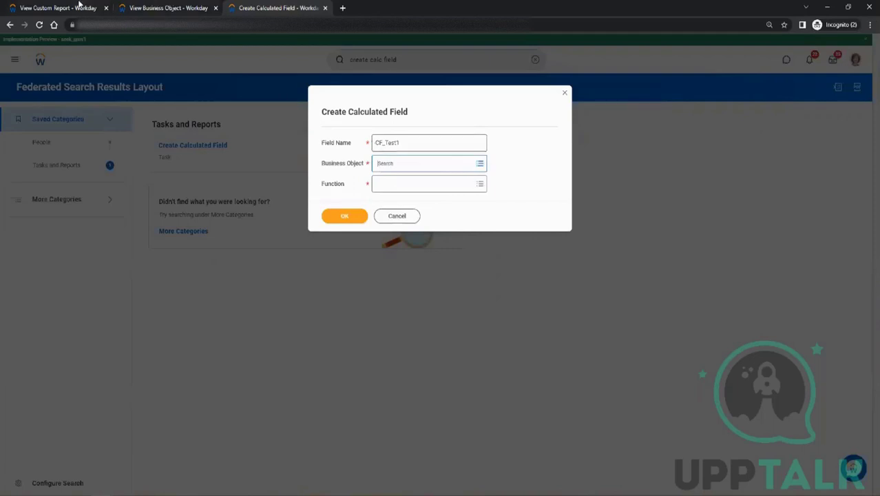
# Compare the primary business object in the CR_Test1 definition with the Worker business object page and the Create Calculated Field form
pyautogui.click(79, 7)
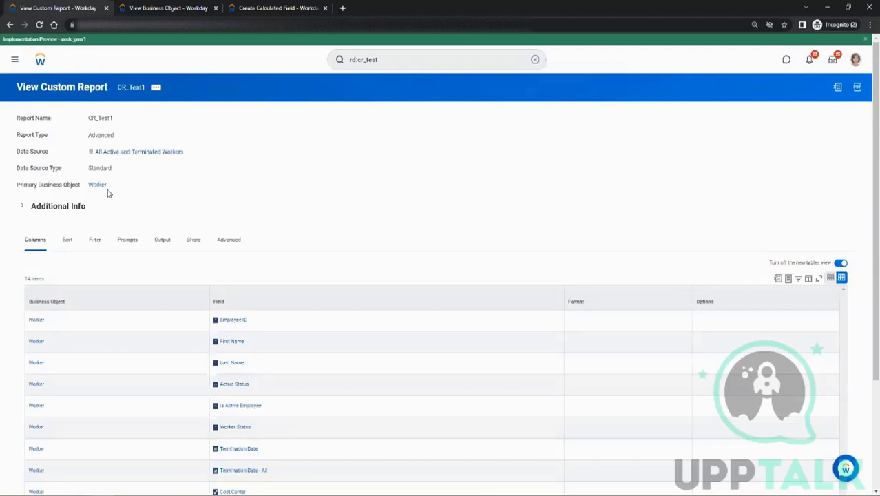
pyautogui.moveTo(112, 186)
pyautogui.click(173, 7)
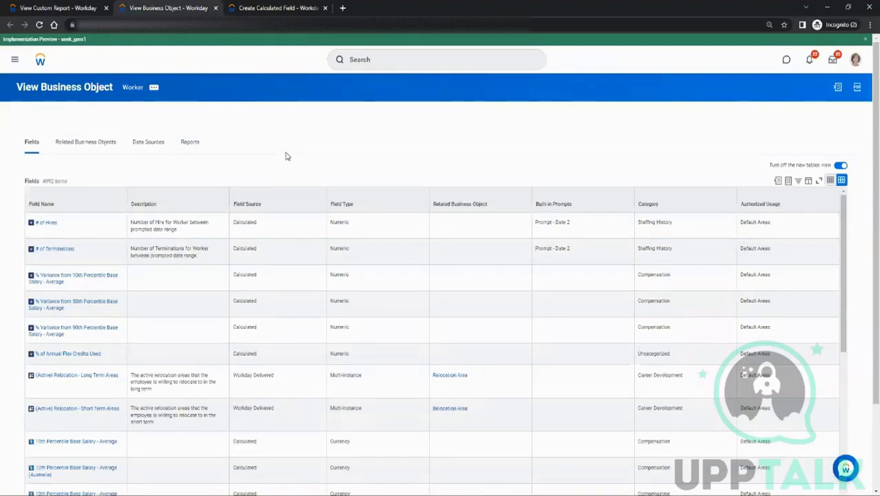
pyautogui.click(300, 8)
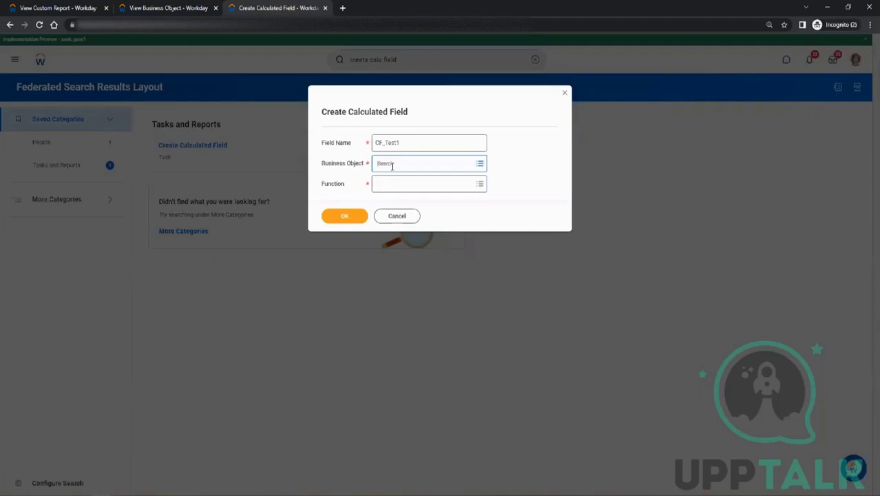
# Examine the Worker business object's field count and which of its fields have a Calculated or Workday Delivered source
pyautogui.click(173, 7)
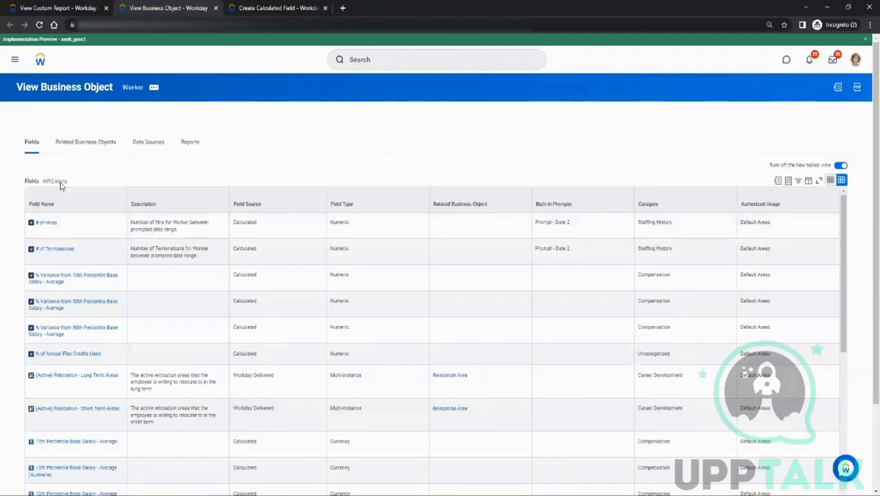
pyautogui.moveTo(43, 183); pyautogui.dragTo(123, 183)
pyautogui.scroll(-1, 123, 182)
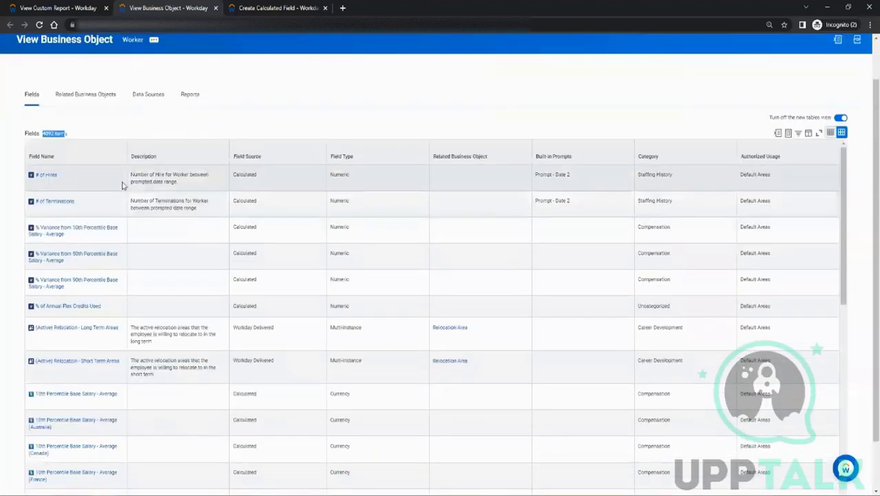
pyautogui.click(240, 174)
pyautogui.click(242, 200)
pyautogui.click(244, 226)
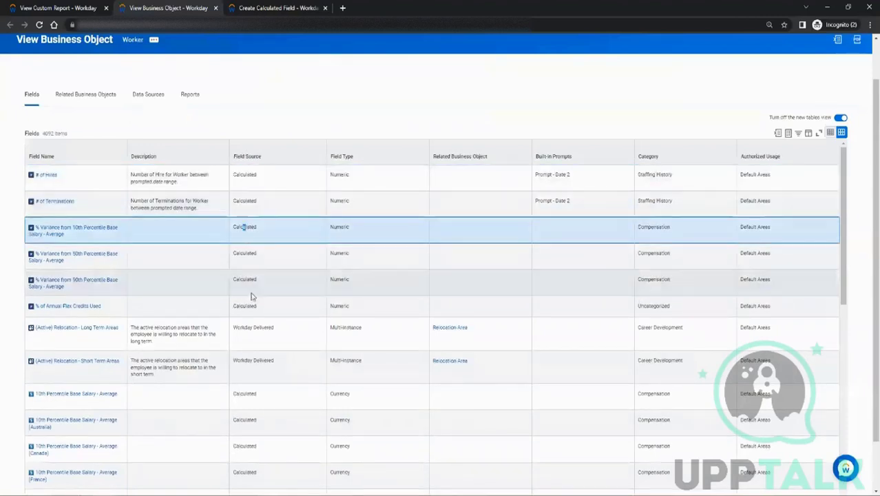
pyautogui.doubleClick(244, 326)
pyautogui.scroll(-3, 262, 325)
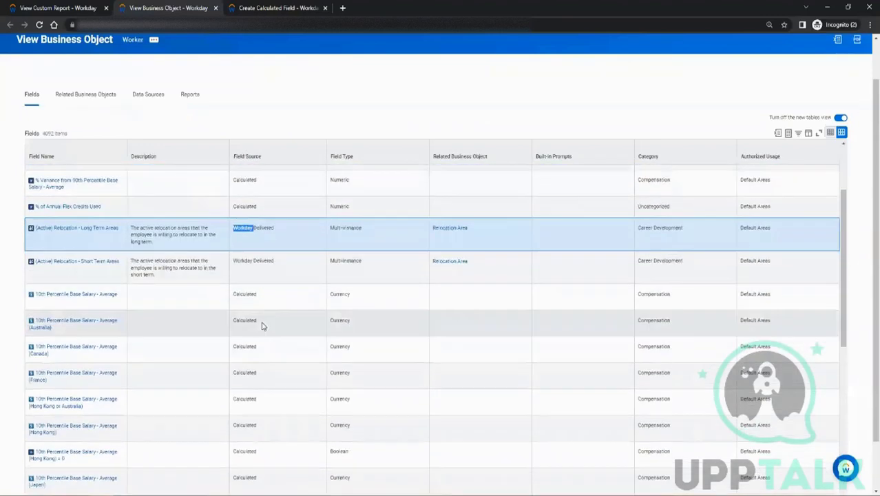
pyautogui.scroll(-10, 262, 325)
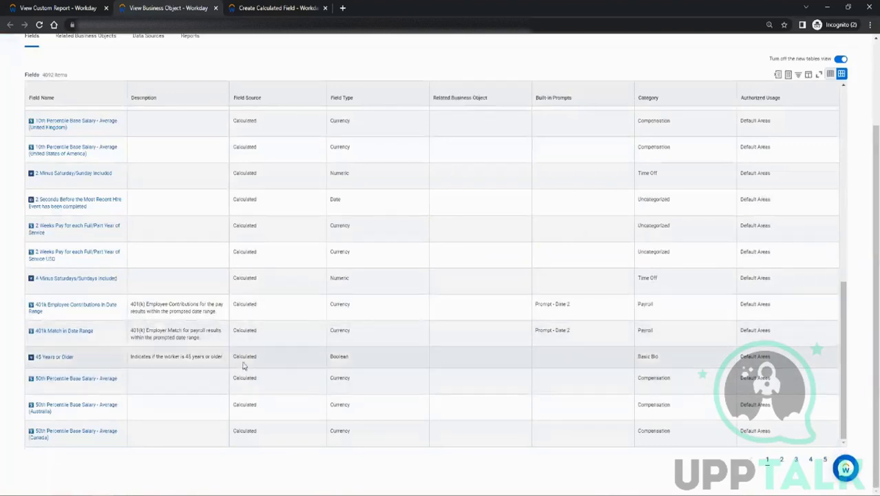
# Browse pages 2 to 4 of the Worker business object's field list, checking the field sources
pyautogui.click(783, 466)
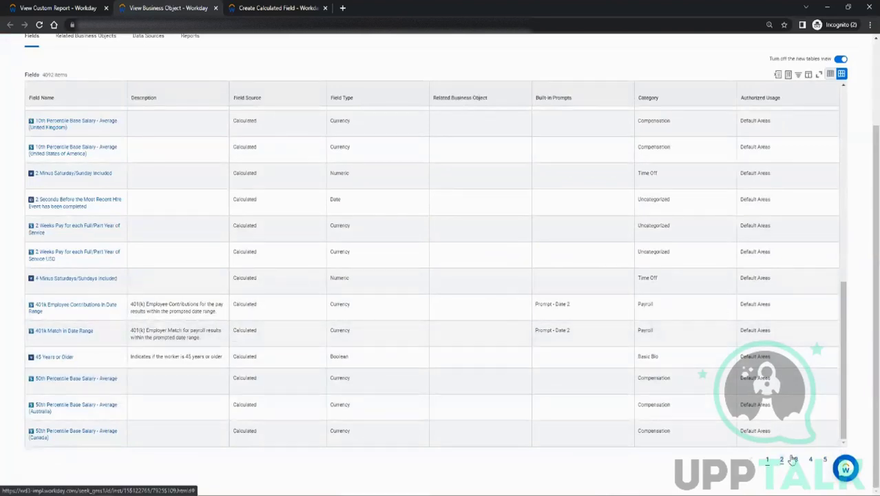
pyautogui.scroll(-2, 301, 230)
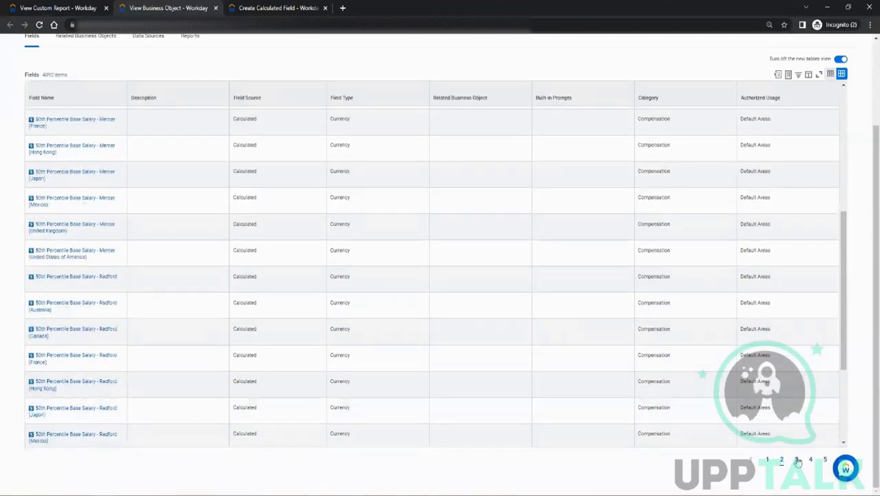
pyautogui.click(796, 459)
pyautogui.scroll(-10, 377, 218)
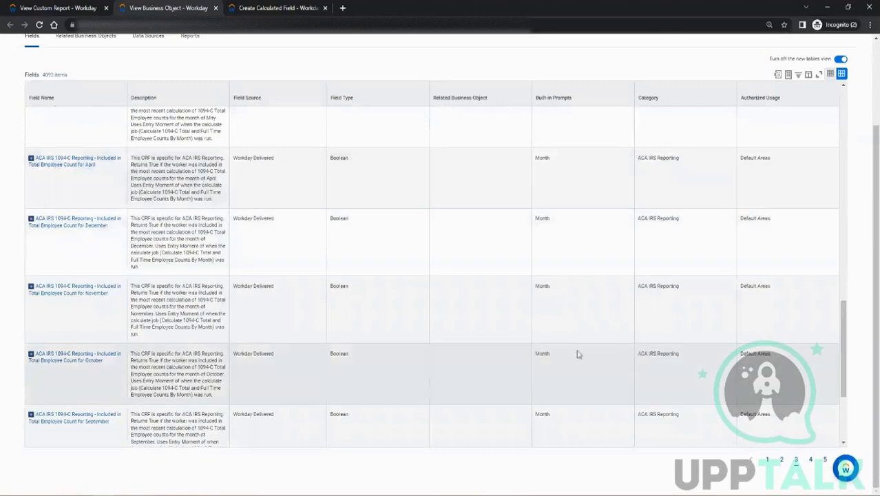
pyautogui.scroll(-3, 802, 318)
pyautogui.click(810, 459)
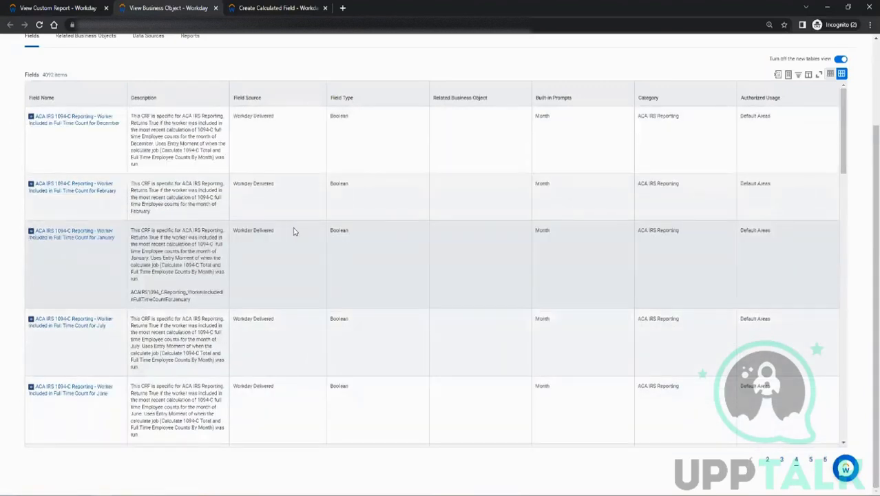
pyautogui.scroll(2, 59, 181)
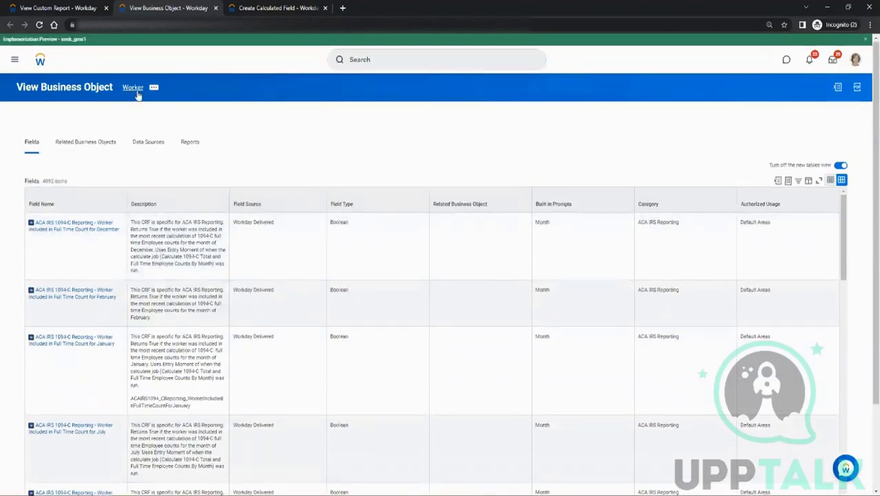
# Check the total number of fields on the Worker business object and return to the Create Calculated Field form
pyautogui.moveTo(42, 182); pyautogui.dragTo(59, 182)
pyautogui.click(163, 170)
pyautogui.scroll(-3, 233, 165)
pyautogui.scroll(3, 232, 165)
pyautogui.click(262, 8)
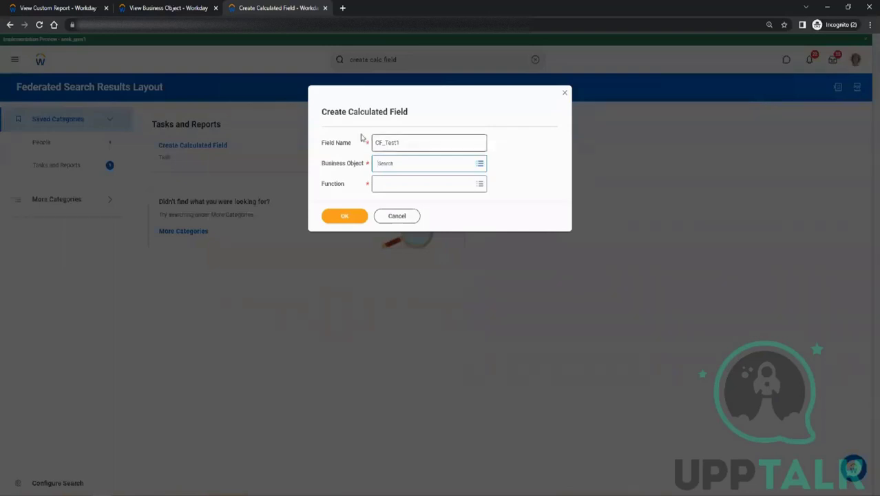
# Set the calculated field's business object to Worker
pyautogui.click(58, 9)
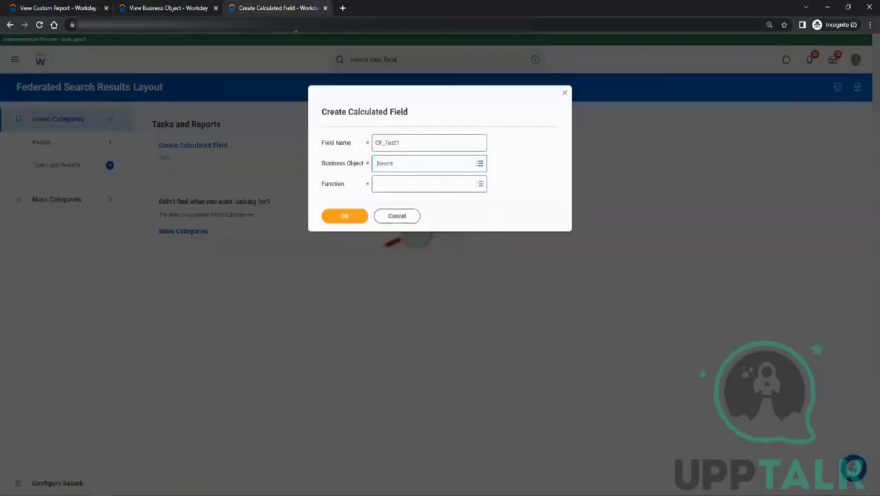
pyautogui.click(242, 7)
pyautogui.write('worker')
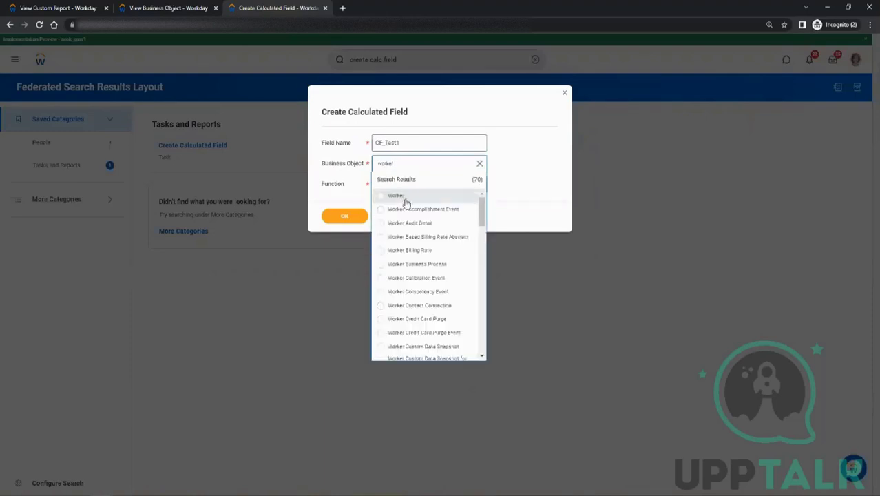
pyautogui.click(404, 197)
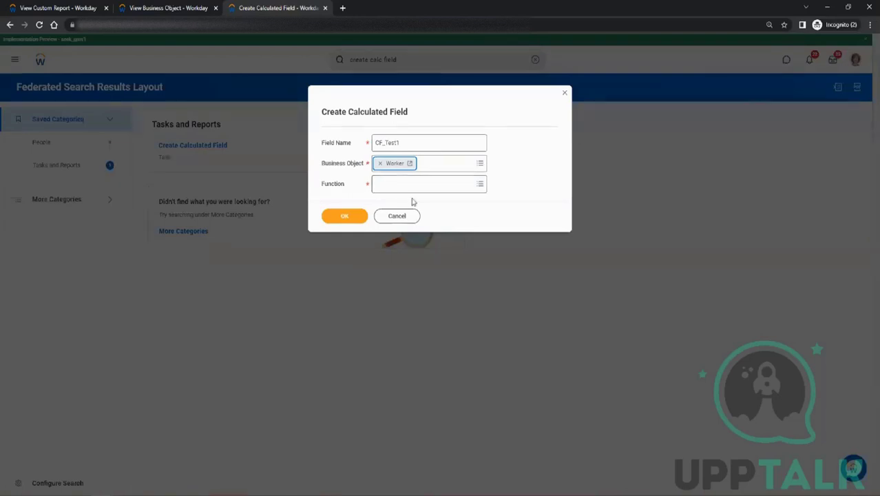
# Try a calculated field name ending in INT001_salary, and restore the name CF_Test1
pyautogui.click(402, 187)
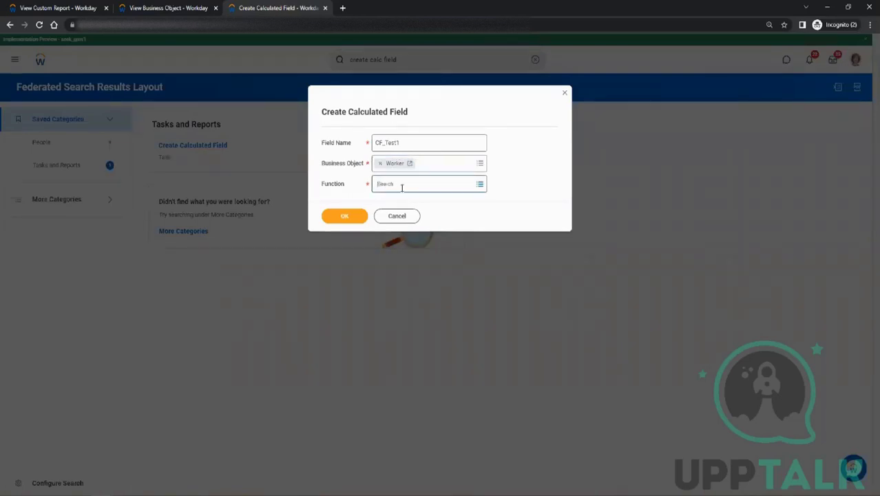
pyautogui.click(526, 178)
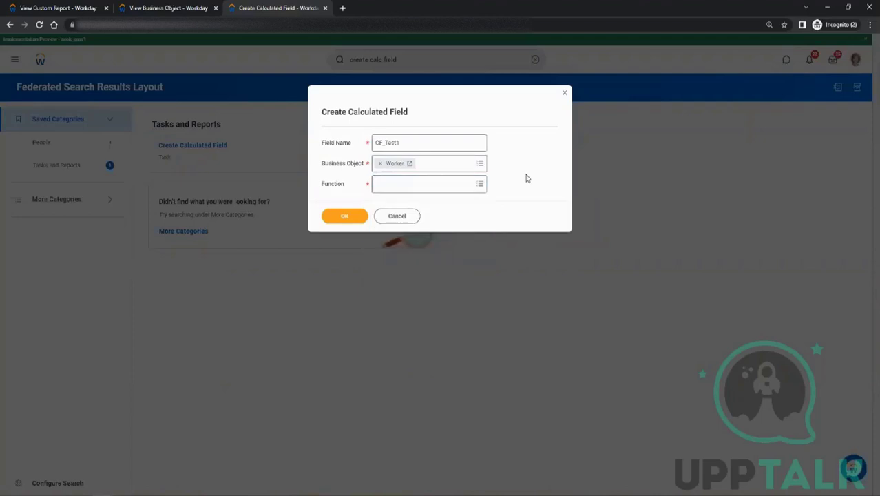
pyautogui.click(382, 142)
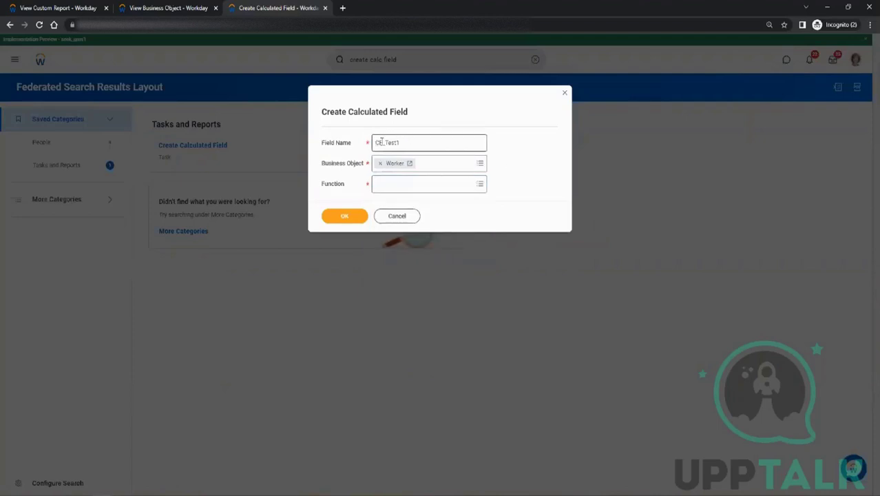
pyautogui.moveTo(383, 142); pyautogui.dragTo(401, 142)
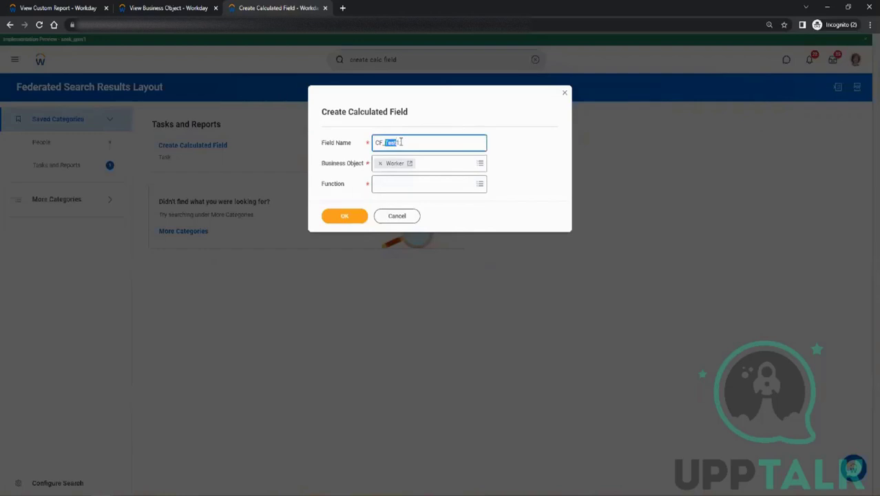
pyautogui.click(406, 143)
pyautogui.moveTo(383, 143); pyautogui.dragTo(403, 143)
pyautogui.write('INT001_salary')
pyautogui.moveTo(422, 143); pyautogui.dragTo(387, 143)
pyautogui.press('BackSpace')
pyautogui.write('Test')
# Review the available calculated field functions, from Aggregate Related Instances through True/False Condition
pyautogui.click(394, 187)
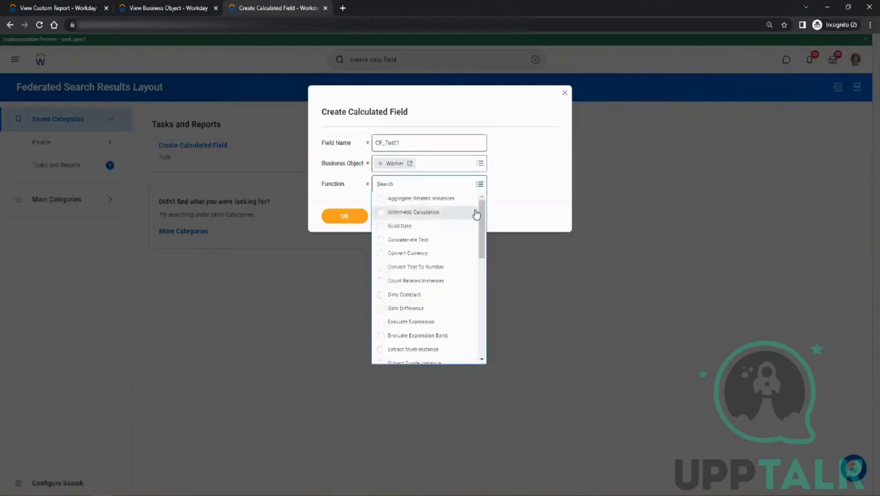
pyautogui.moveTo(481, 215); pyautogui.dragTo(497, 232)
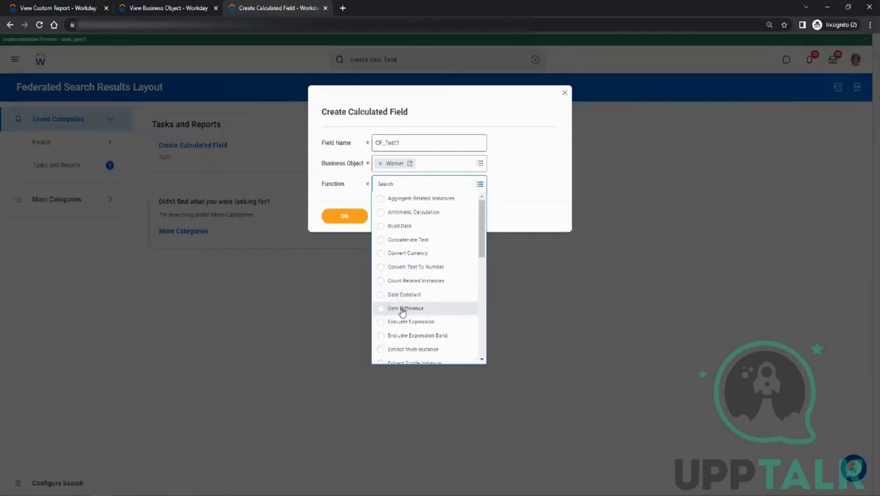
pyautogui.scroll(-2, 482, 267)
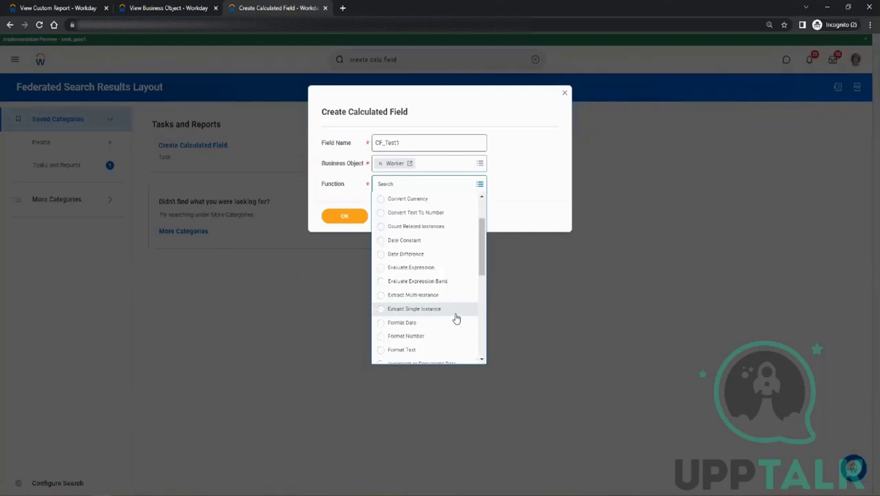
pyautogui.scroll(-1, 441, 311)
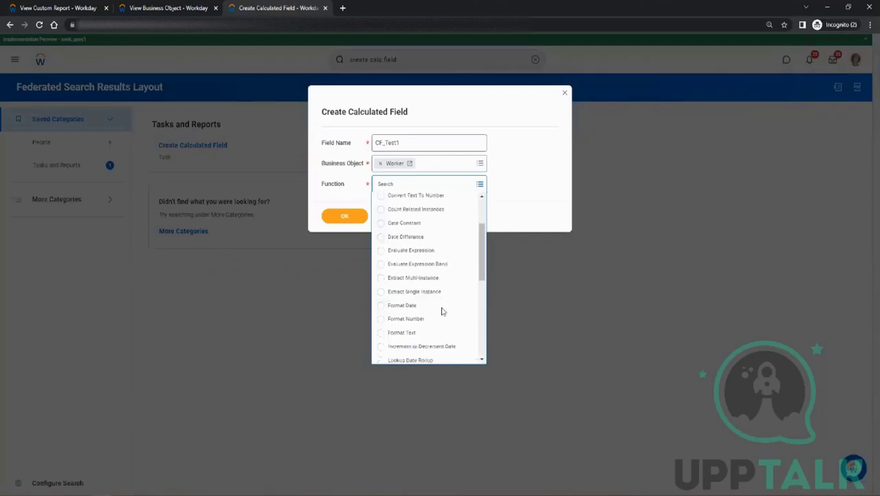
pyautogui.scroll(-1, 442, 311)
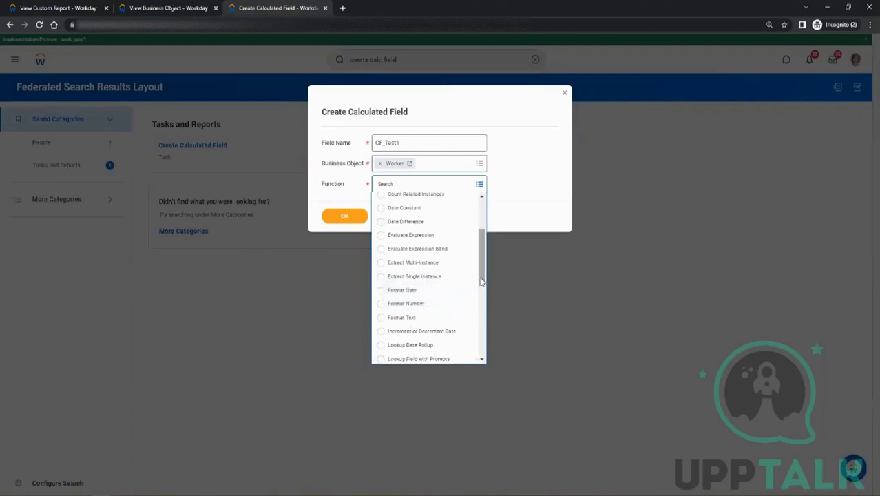
pyautogui.moveTo(482, 280); pyautogui.dragTo(484, 294)
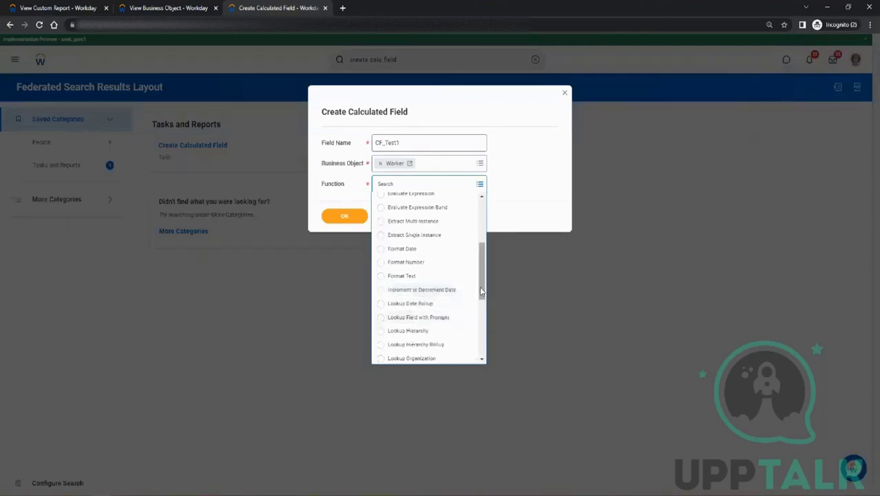
pyautogui.scroll(-2, 441, 293)
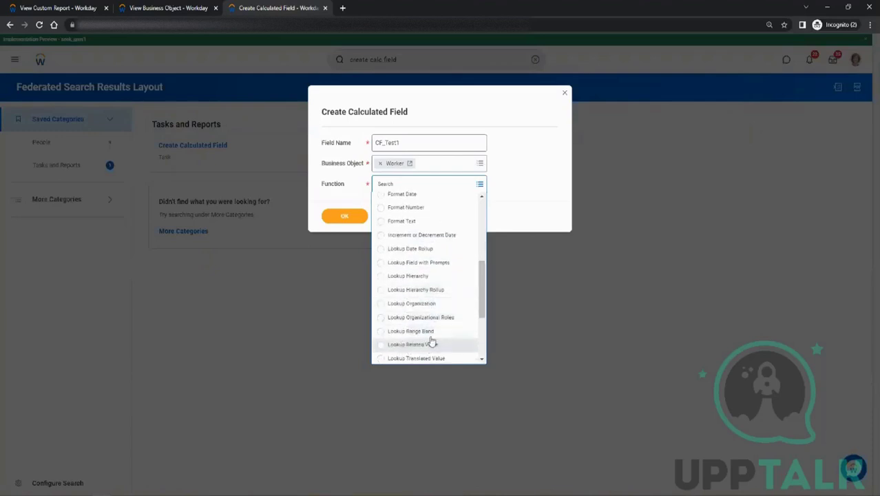
pyautogui.moveTo(481, 315); pyautogui.dragTo(482, 351)
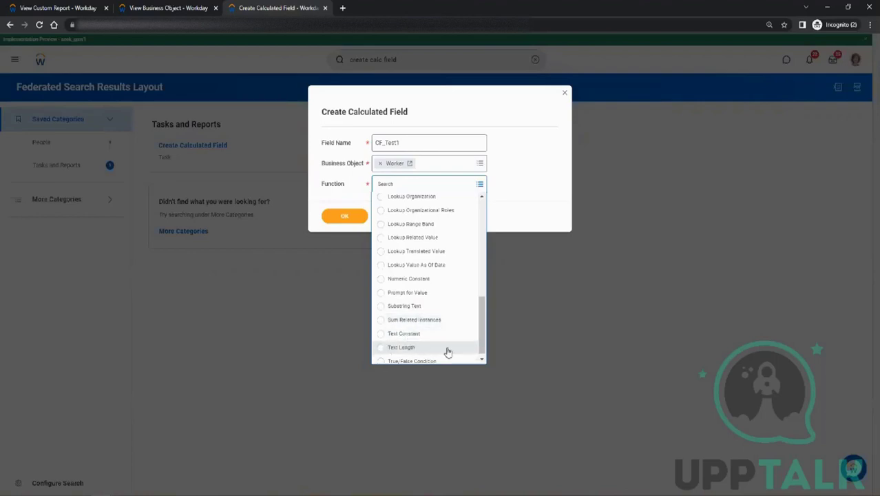
pyautogui.moveTo(484, 333); pyautogui.dragTo(499, 186)
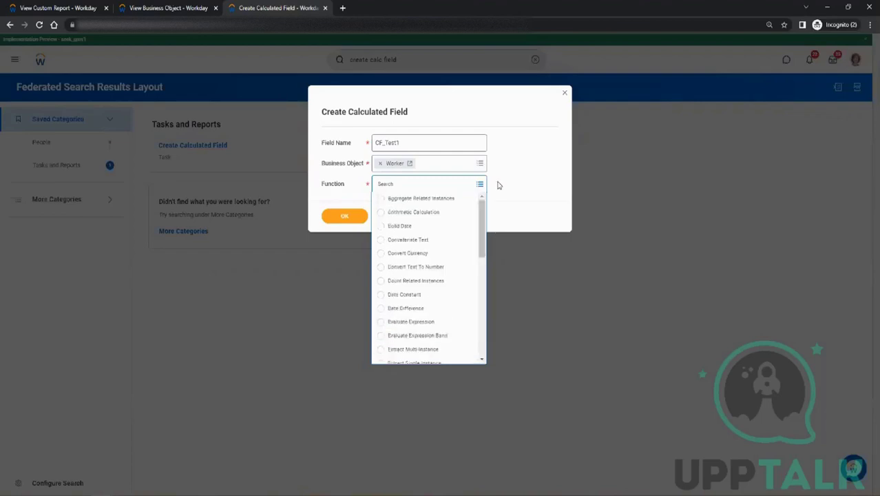
pyautogui.click(499, 185)
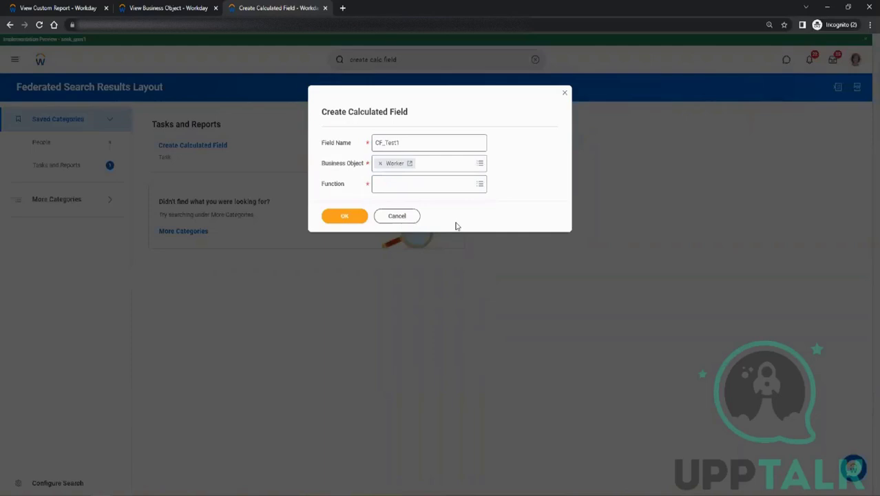
pyautogui.click(444, 183)
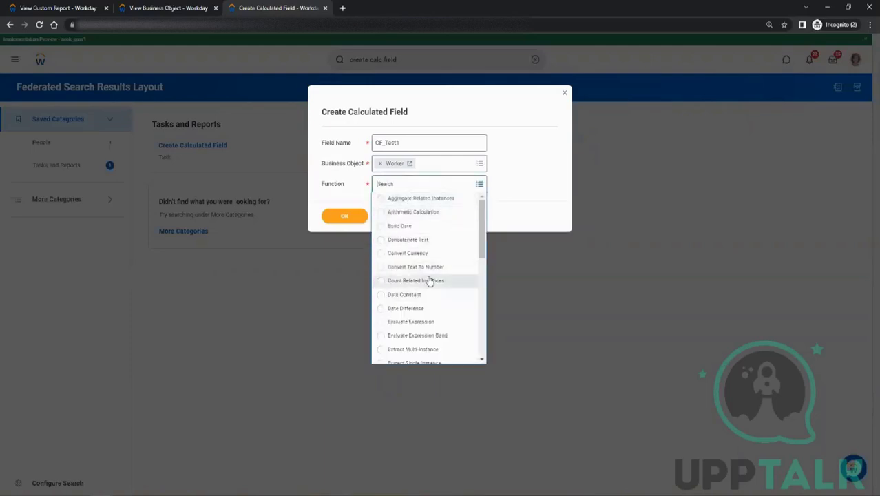
pyautogui.scroll(-1, 429, 278)
pyautogui.scroll(1, 429, 279)
pyautogui.scroll(-5, 429, 279)
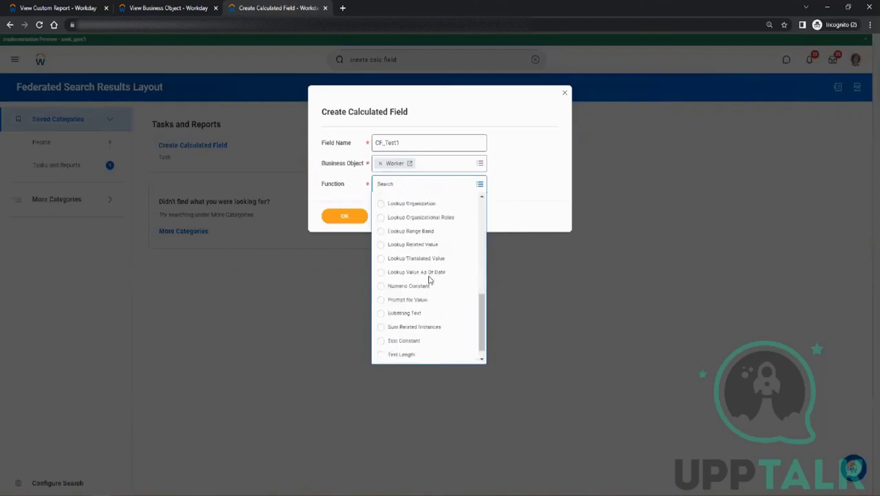
pyautogui.scroll(5, 430, 279)
pyautogui.click(343, 189)
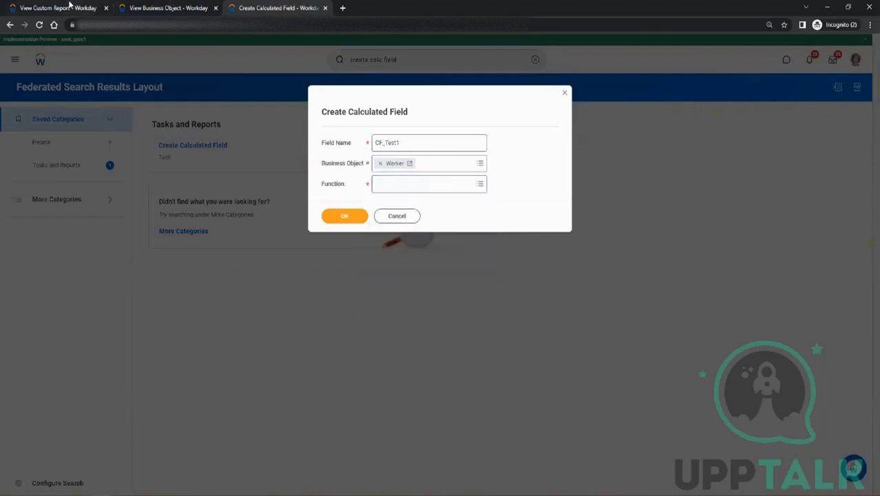
# Run the CR_Test1 custom report and examine how the First Name values are written
pyautogui.click(69, 8)
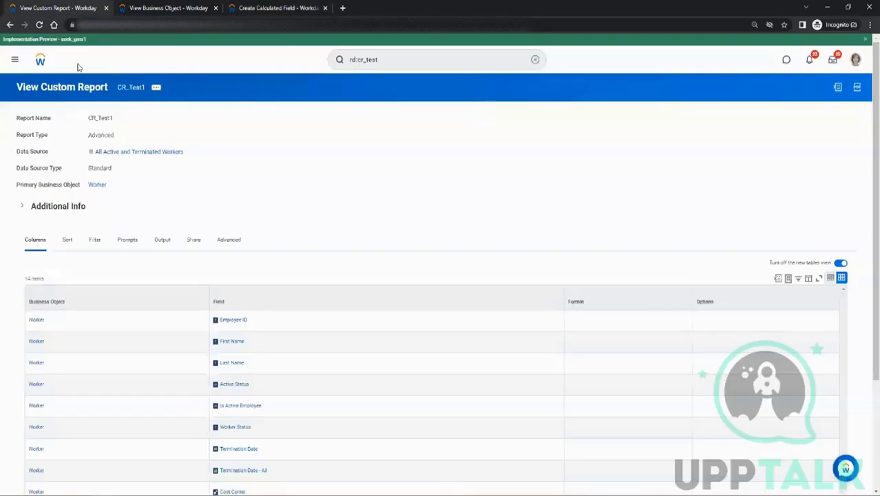
pyautogui.click(156, 87)
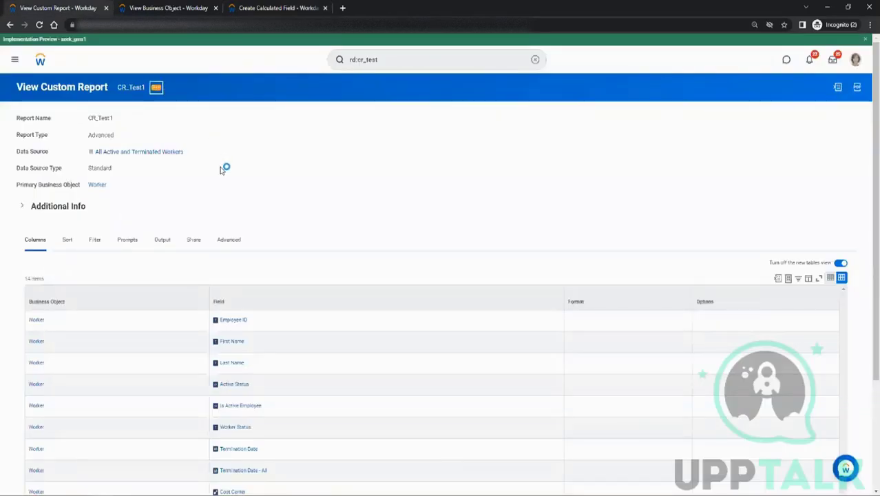
pyautogui.moveTo(220, 120)
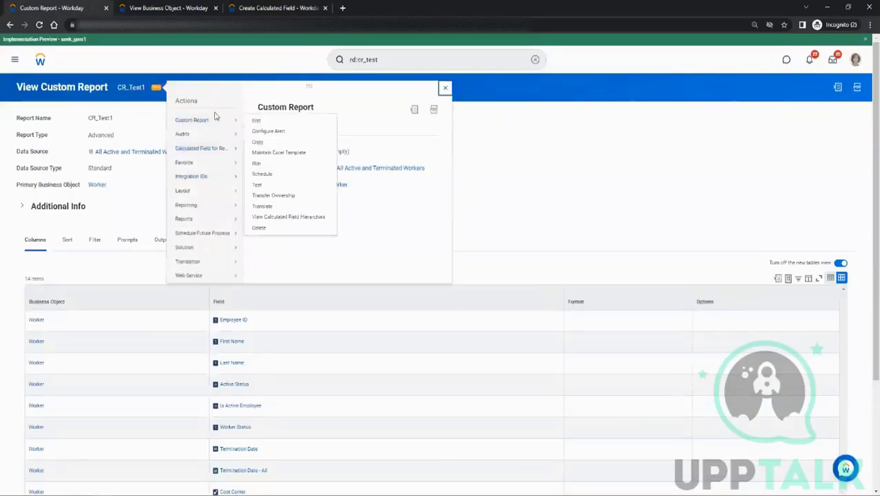
pyautogui.click(257, 163)
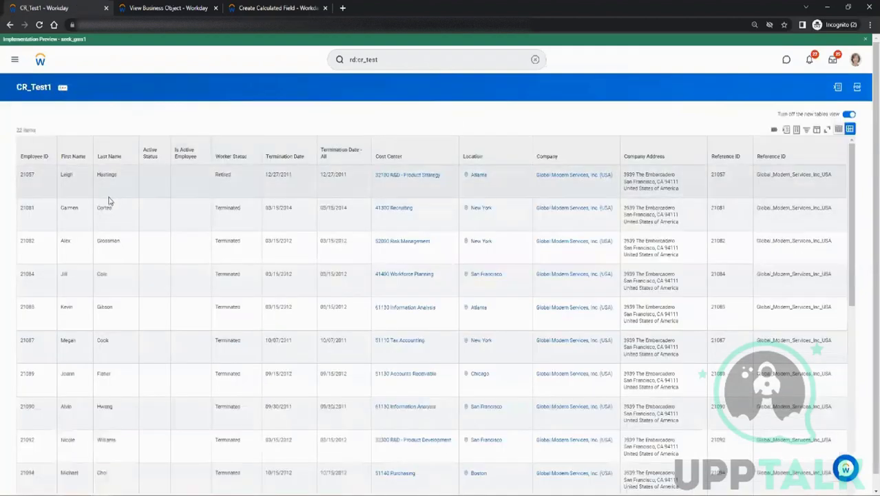
pyautogui.click(67, 174)
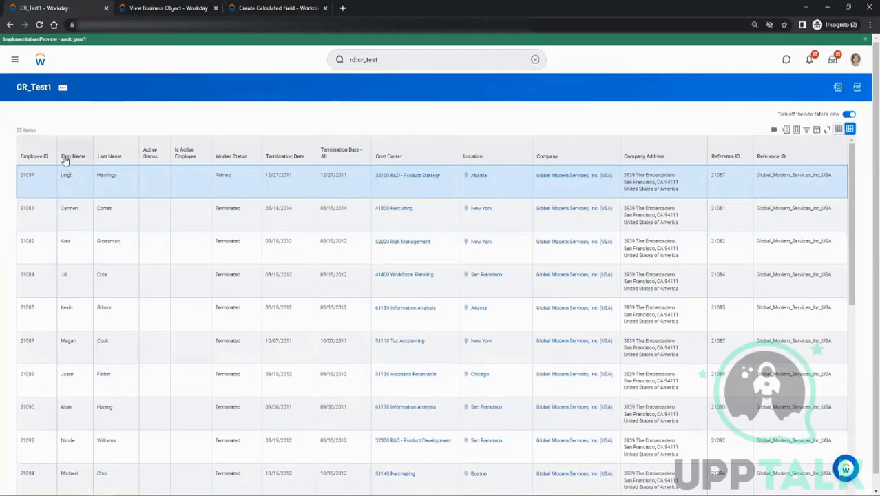
# Choose Format Text as the function for calculated field CF_Test1 and continue to its calculation settings
pyautogui.click(285, 8)
pyautogui.click(399, 187)
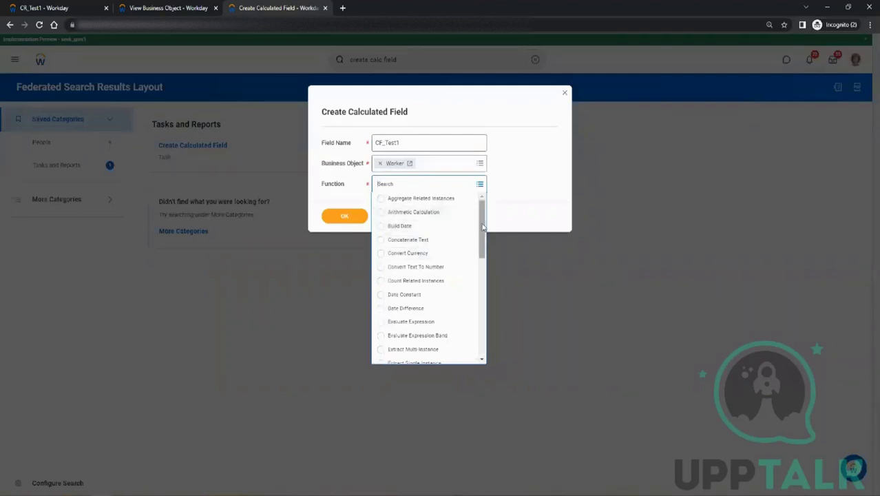
pyautogui.moveTo(482, 227); pyautogui.dragTo(494, 249)
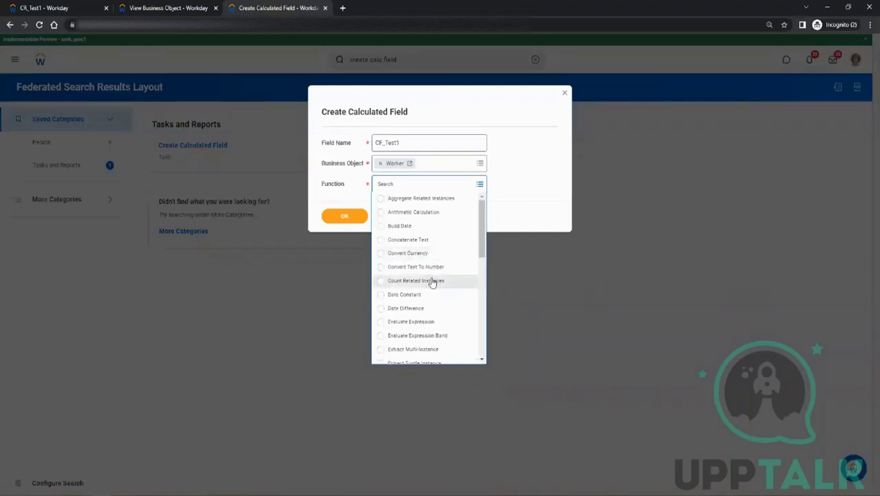
pyautogui.moveTo(484, 234); pyautogui.dragTo(485, 274)
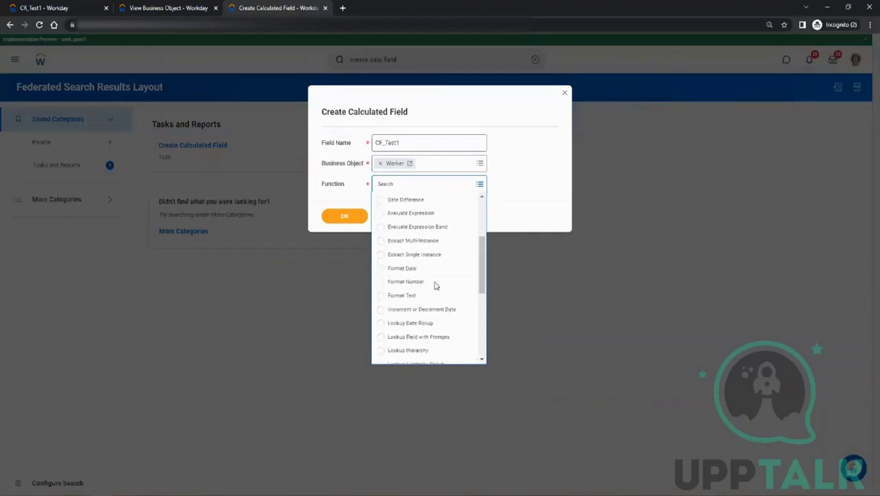
pyautogui.click(397, 296)
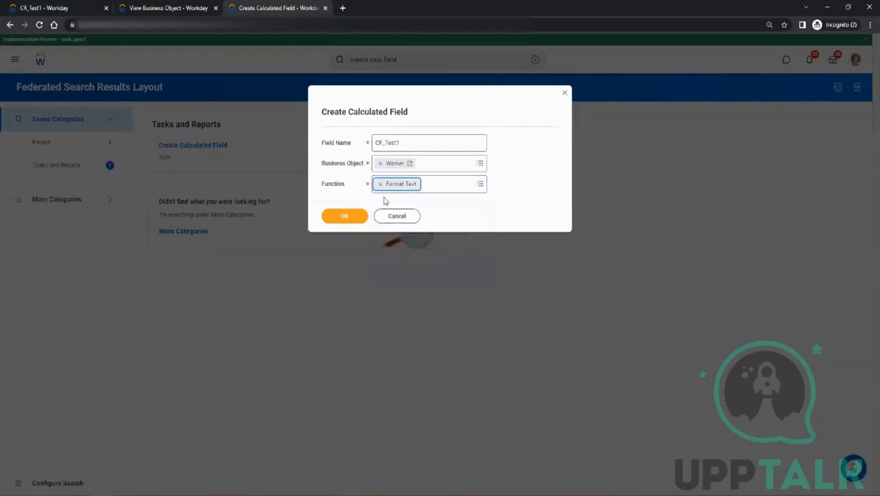
pyautogui.click(357, 218)
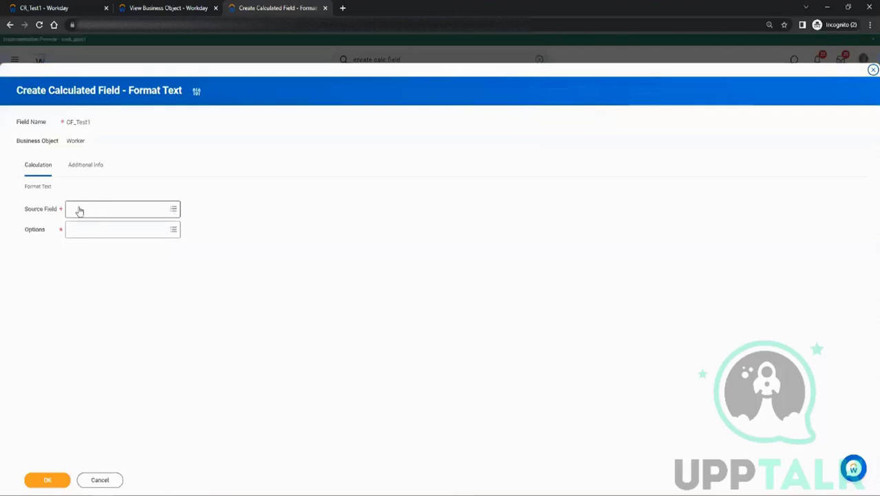
# Check the CR_Test1 report output and set the calculated field's source field to First Name
pyautogui.click(84, 209)
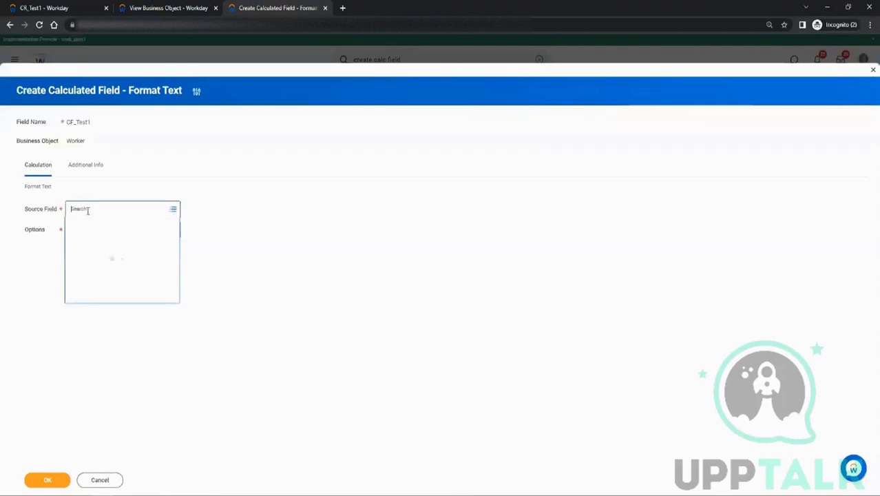
pyautogui.click(225, 174)
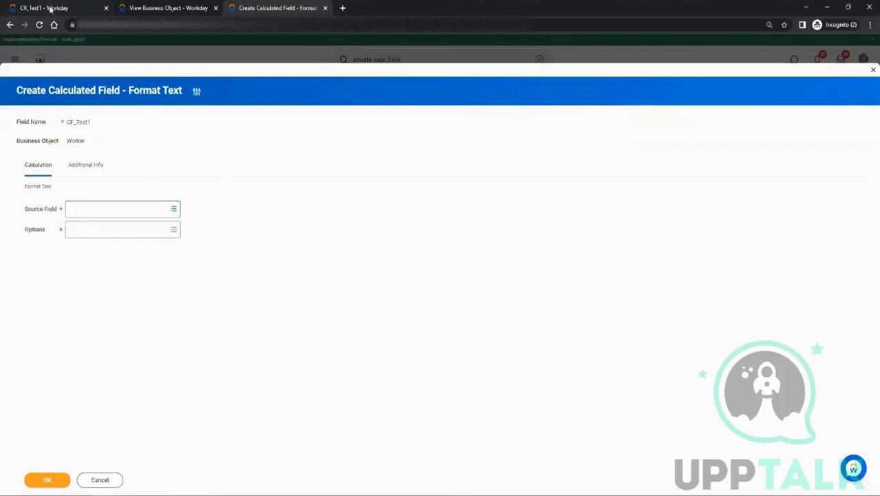
pyautogui.click(49, 9)
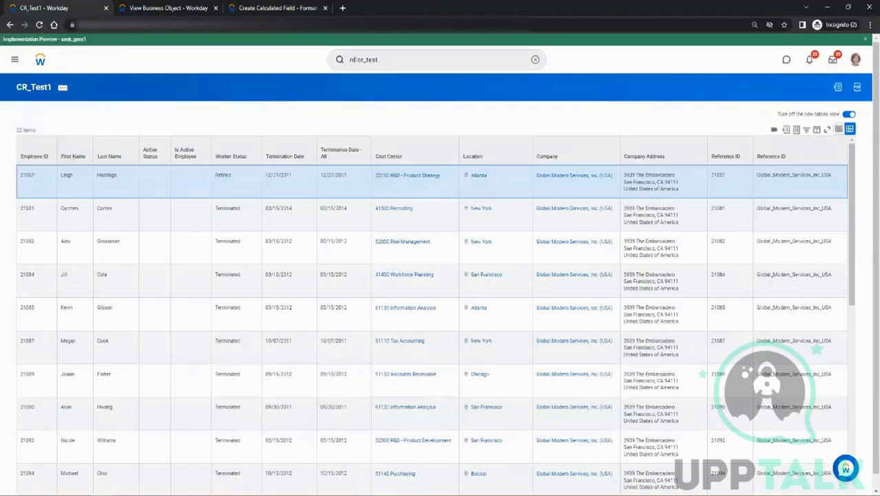
pyautogui.click(272, 8)
pyautogui.click(105, 209)
pyautogui.write('f')
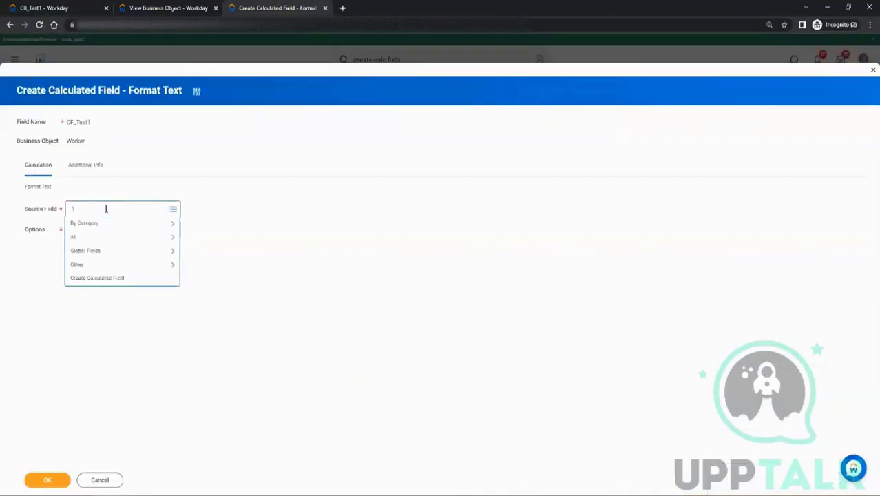
pyautogui.write('irst name')
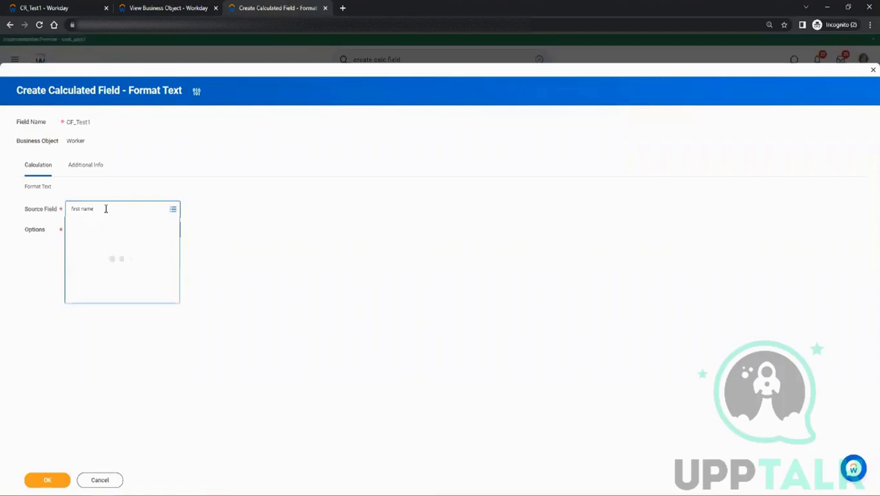
pyautogui.click(117, 238)
pyautogui.click(214, 243)
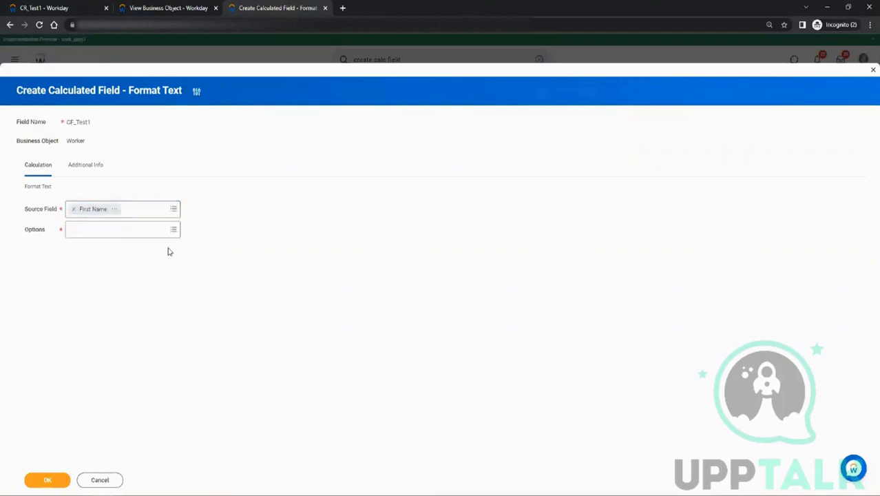
# Set the Format Text option to Upper Case and save calculated field CF_Test1
pyautogui.click(70, 231)
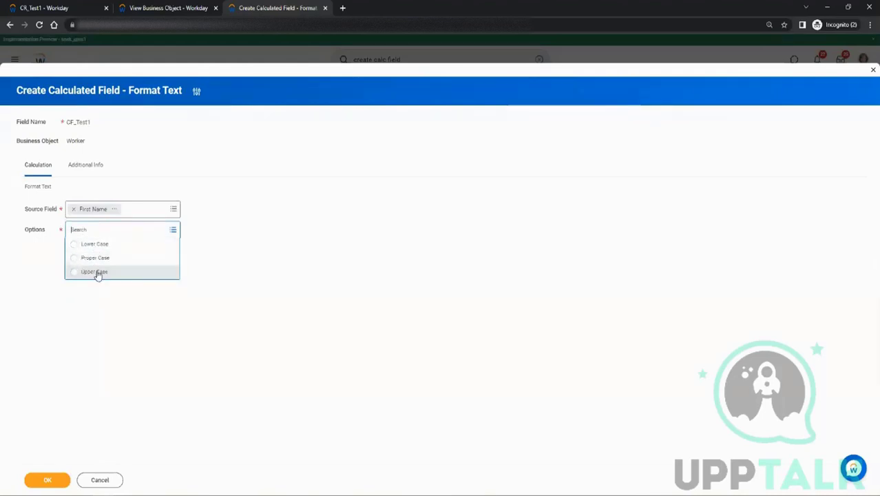
pyautogui.click(98, 274)
pyautogui.click(179, 338)
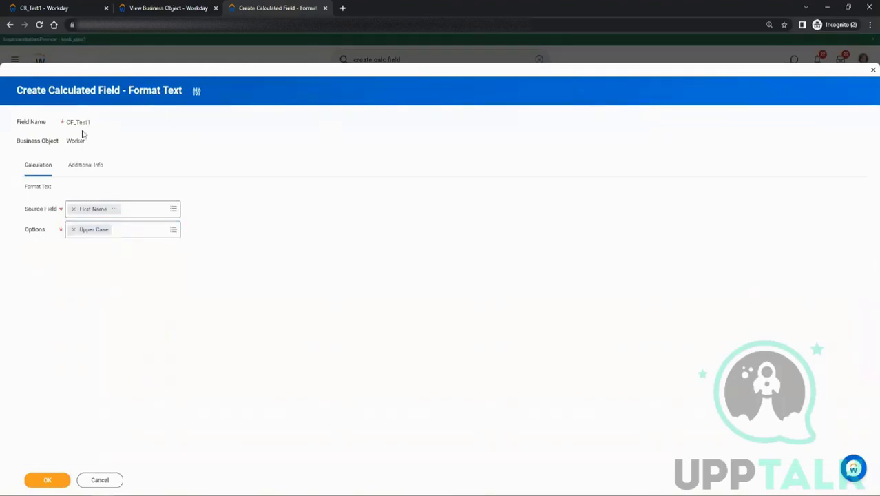
pyautogui.moveTo(67, 121); pyautogui.dragTo(89, 121)
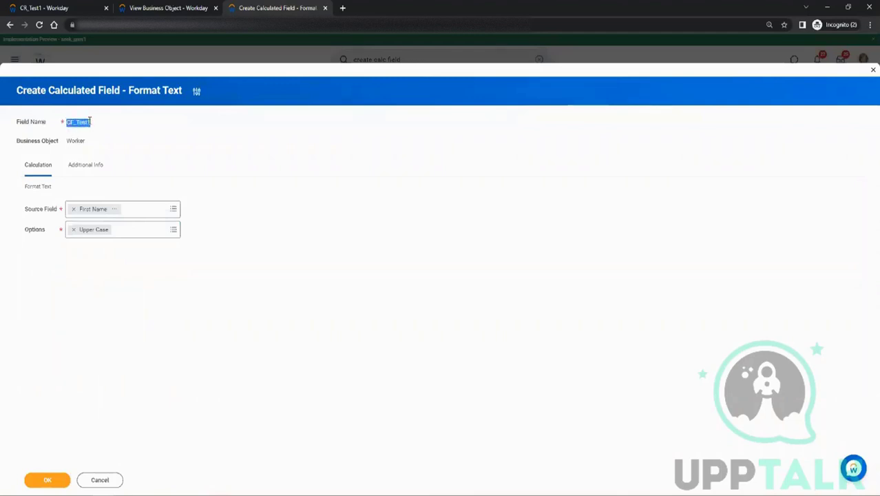
pyautogui.click(221, 168)
pyautogui.click(46, 480)
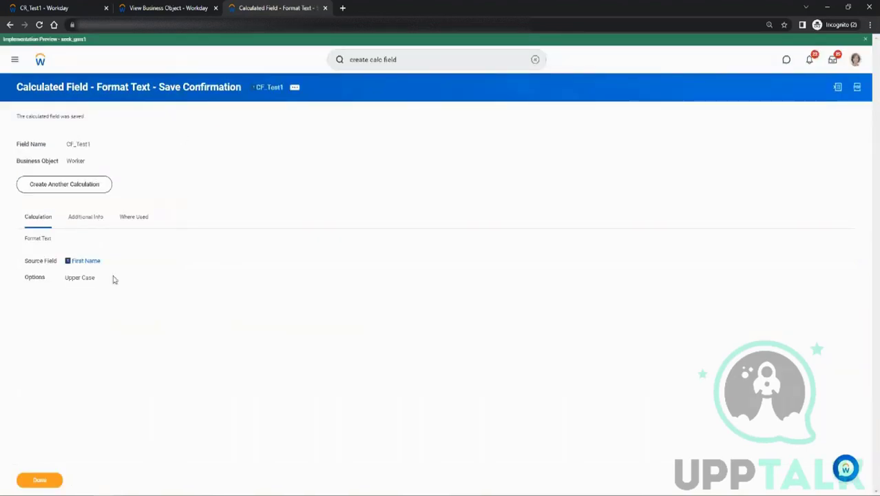
# Return to the CR_Test1 report and open its custom report definition for editing
pyautogui.click(49, 9)
pyautogui.click(62, 87)
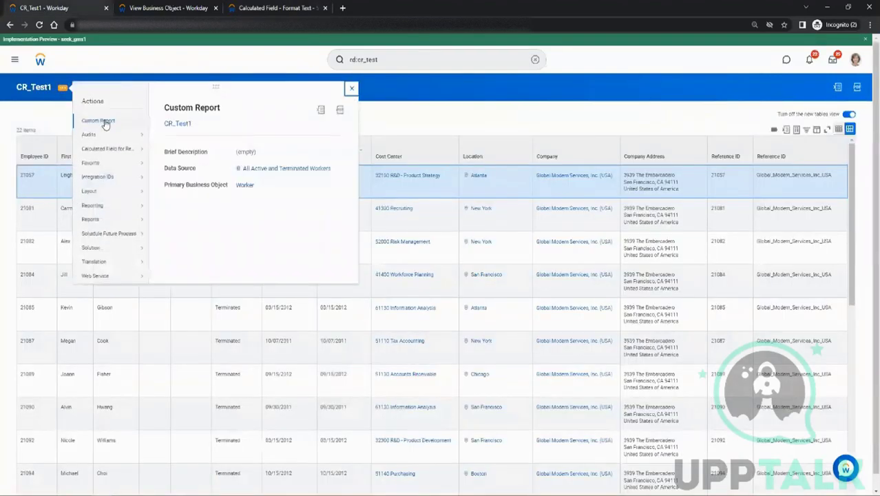
pyautogui.moveTo(109, 121)
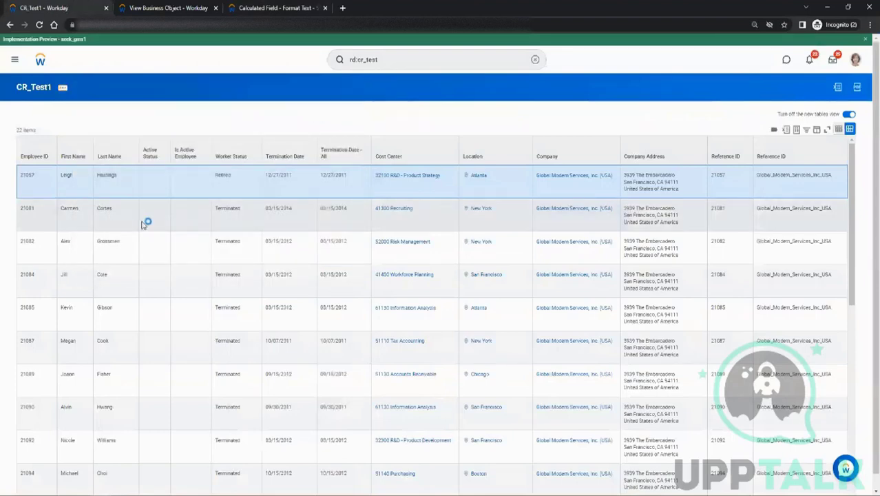
# Look at the fields and related business objects of the Worker business object and reload its page
pyautogui.click(166, 8)
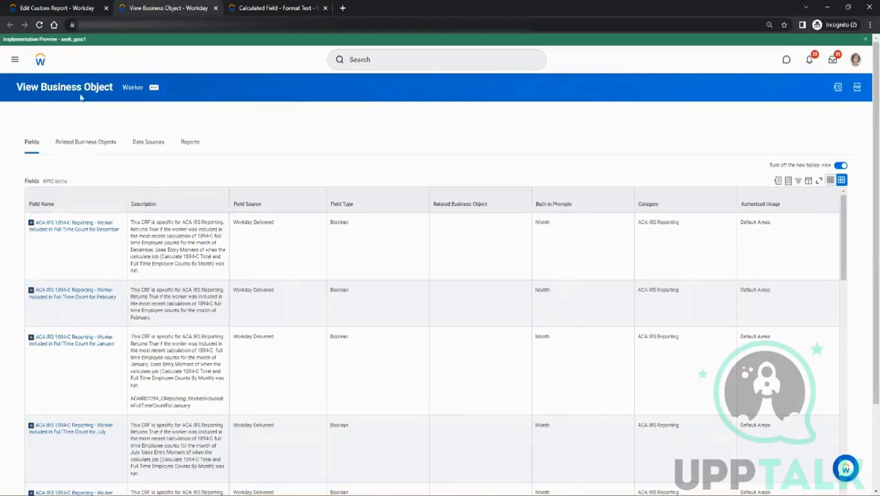
pyautogui.click(98, 145)
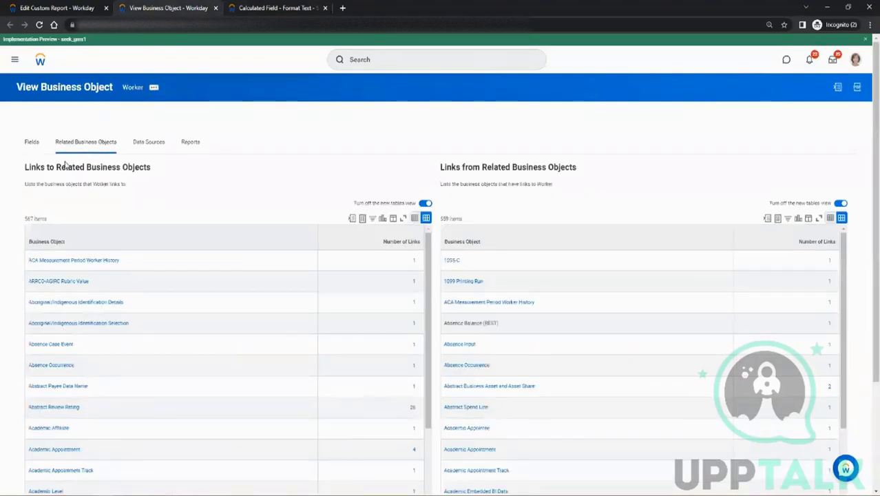
pyautogui.click(41, 145)
pyautogui.click(67, 187)
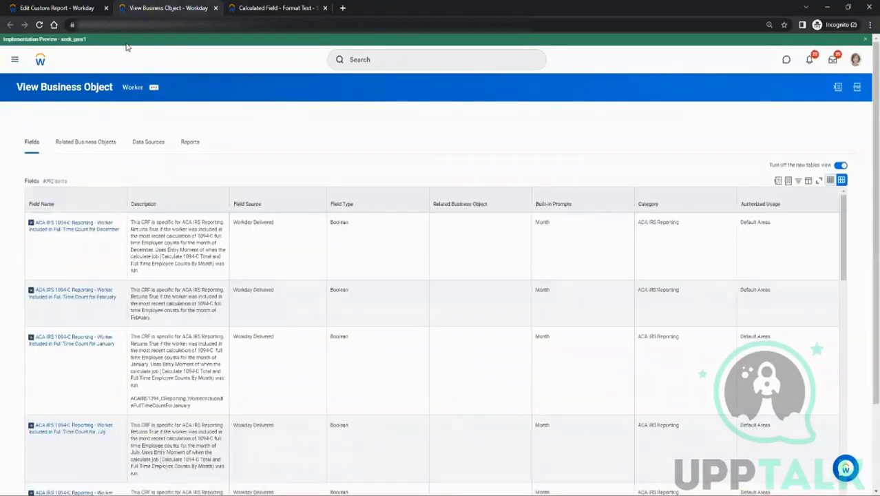
pyautogui.click(40, 25)
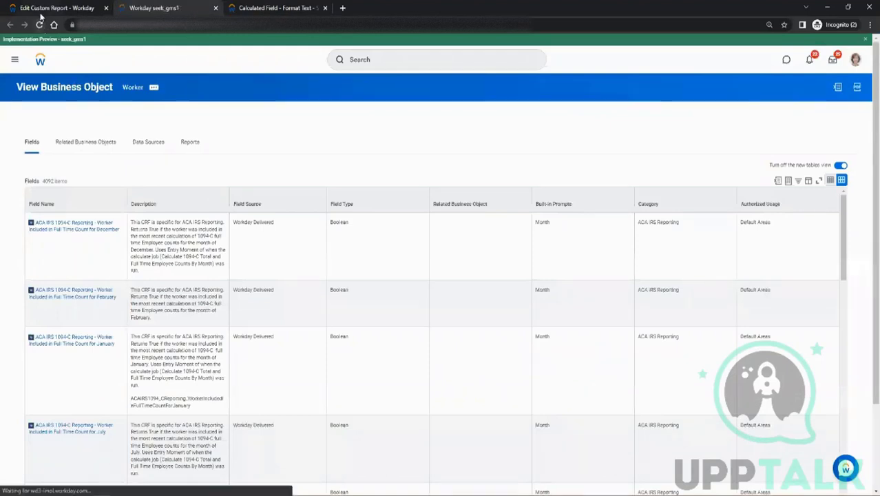
# Add the Worker field CF_Test1 as a new column directly below First Name in CR_Test1 and save the report
pyautogui.click(49, 9)
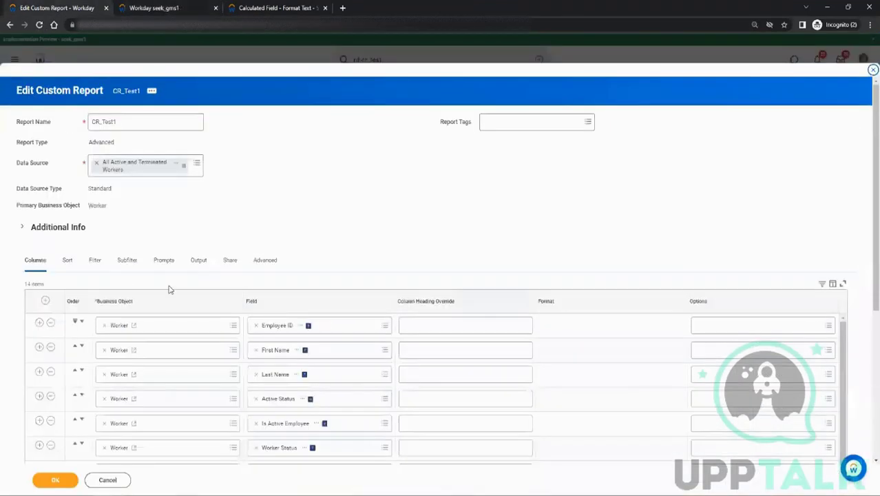
pyautogui.scroll(-1, 170, 289)
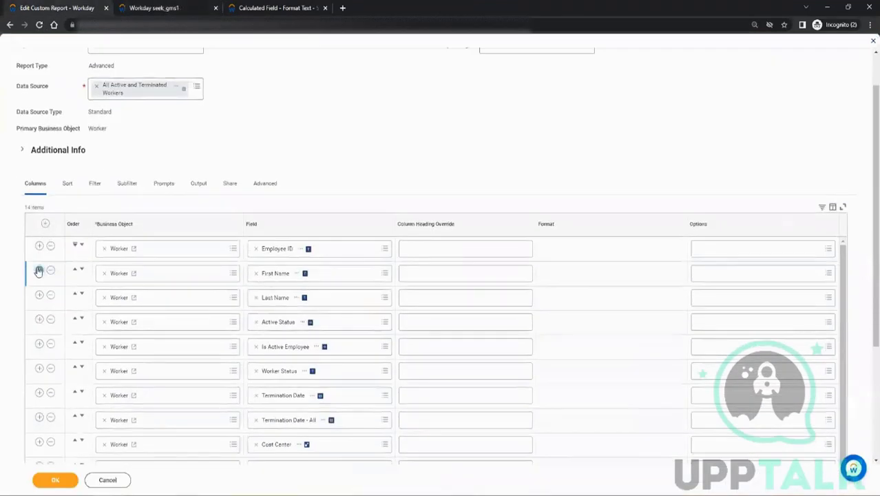
pyautogui.click(39, 270)
pyautogui.click(268, 296)
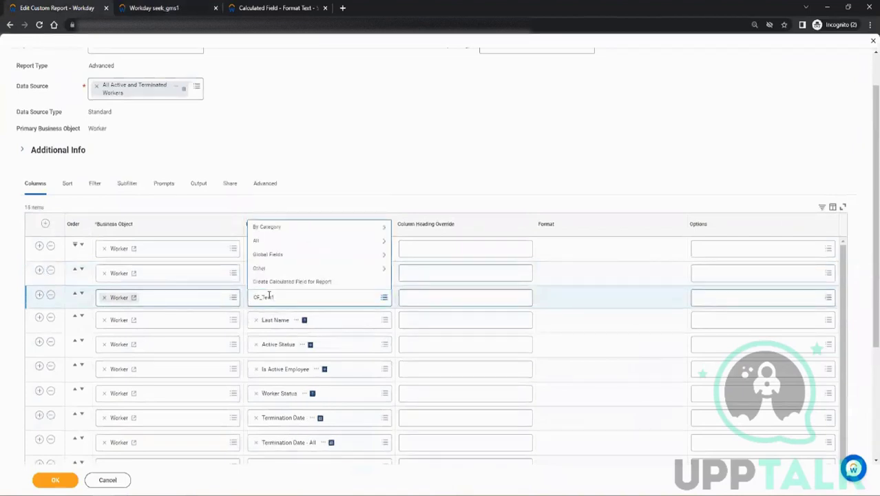
pyautogui.press('Return')
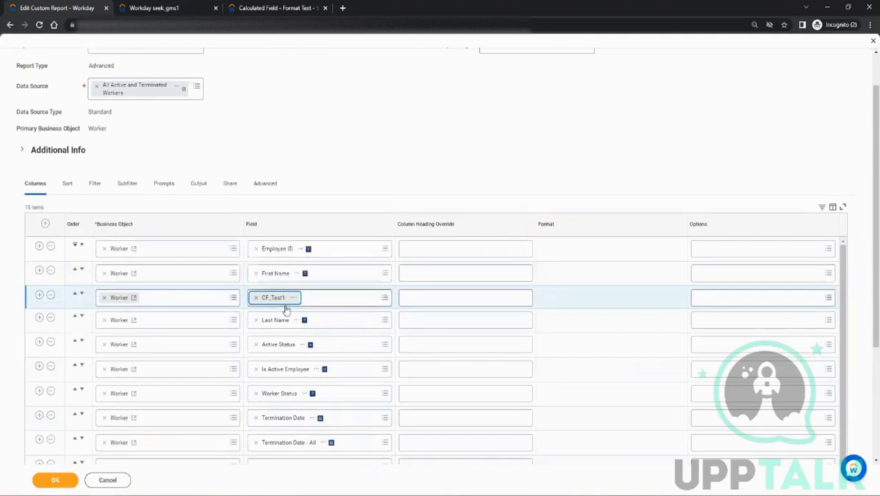
pyautogui.click(57, 485)
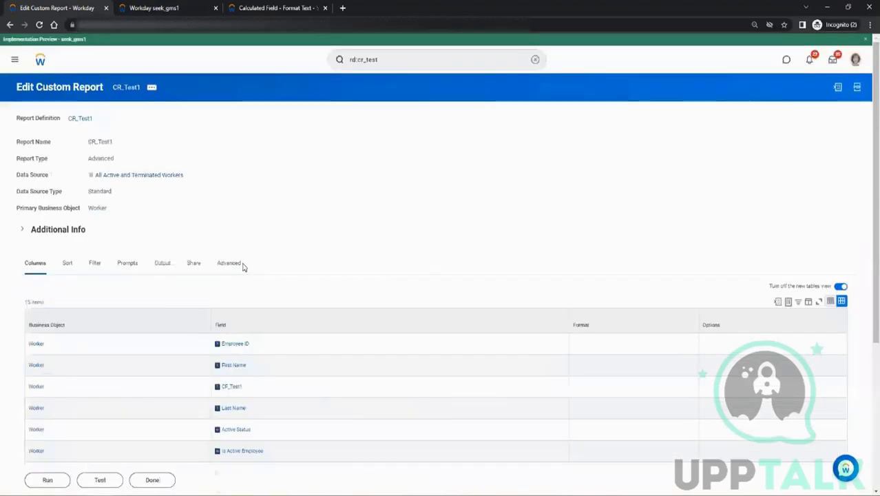
# Run the CR_Test1 report and compare the CF_Test1 values with the First Name values row by row
pyautogui.click(46, 481)
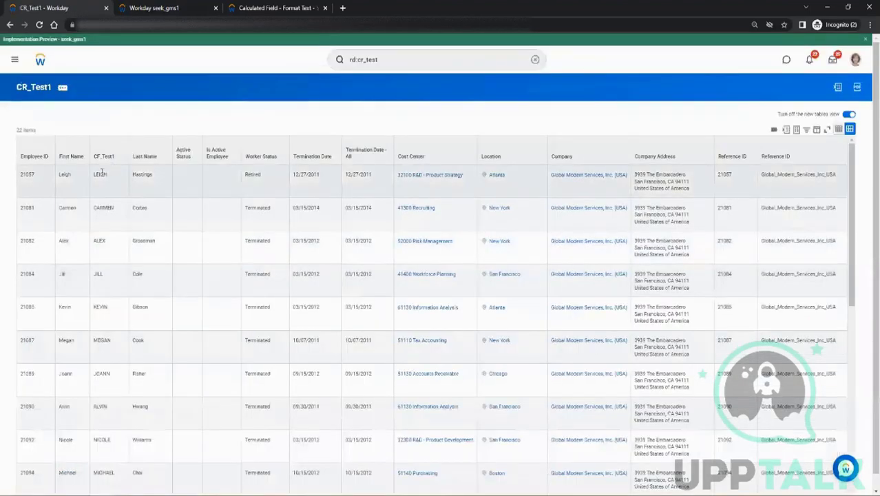
pyautogui.doubleClick(100, 175)
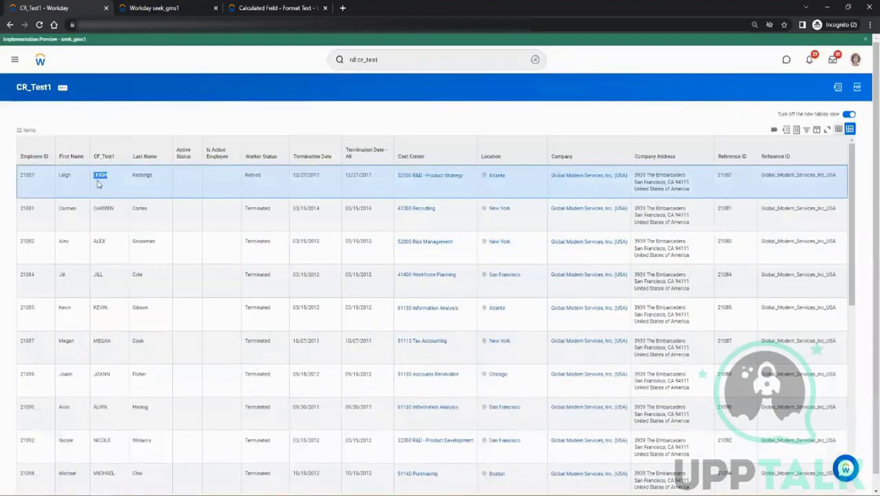
pyautogui.doubleClick(102, 206)
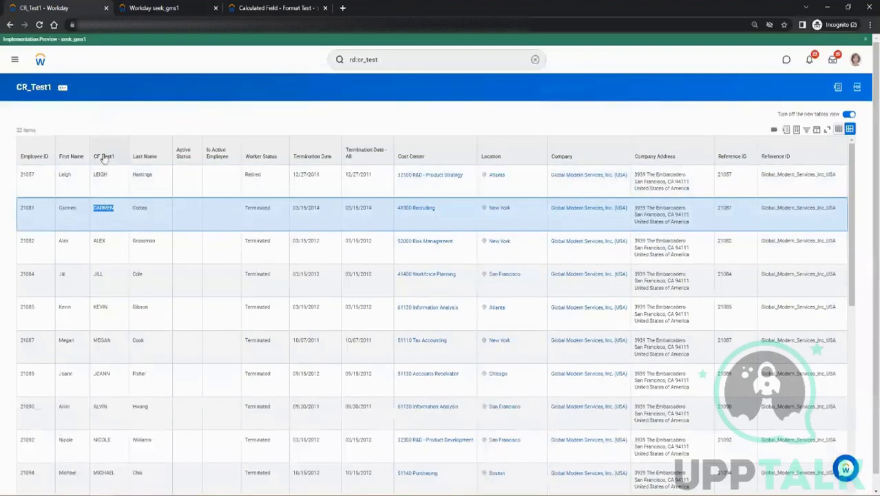
pyautogui.doubleClick(99, 240)
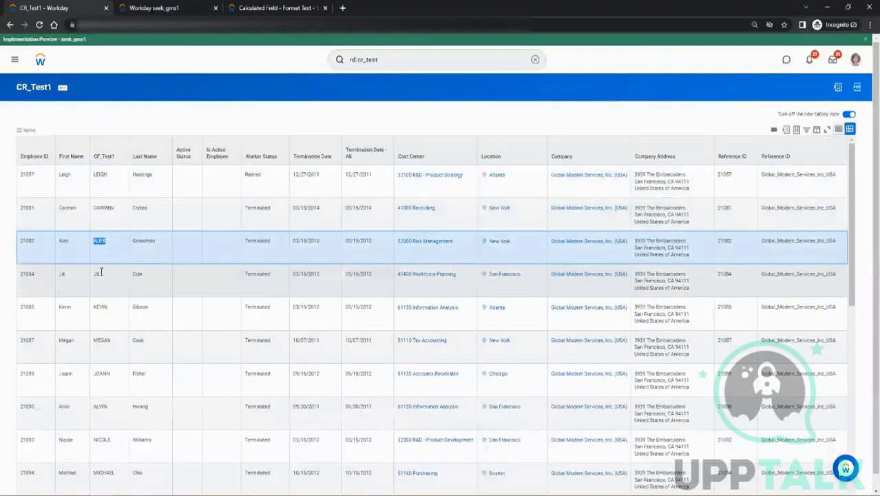
pyautogui.click(99, 273)
pyautogui.doubleClick(99, 273)
pyautogui.doubleClick(100, 307)
pyautogui.doubleClick(102, 339)
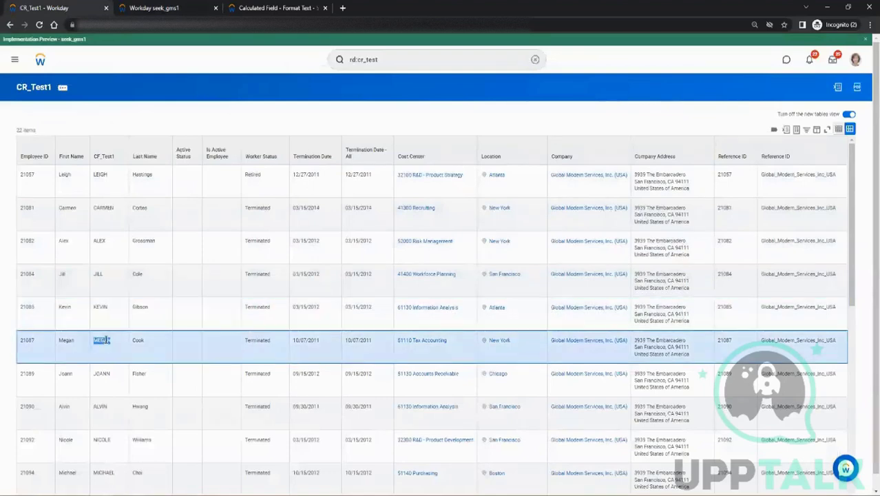
pyautogui.click(114, 412)
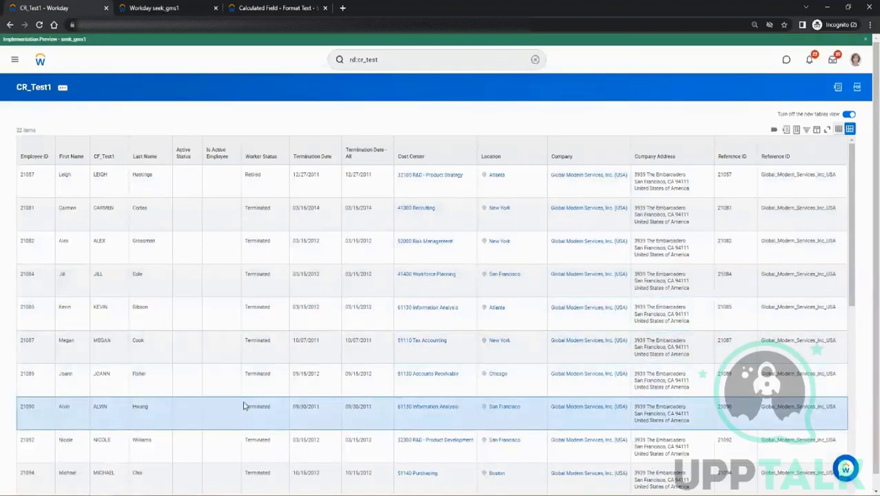
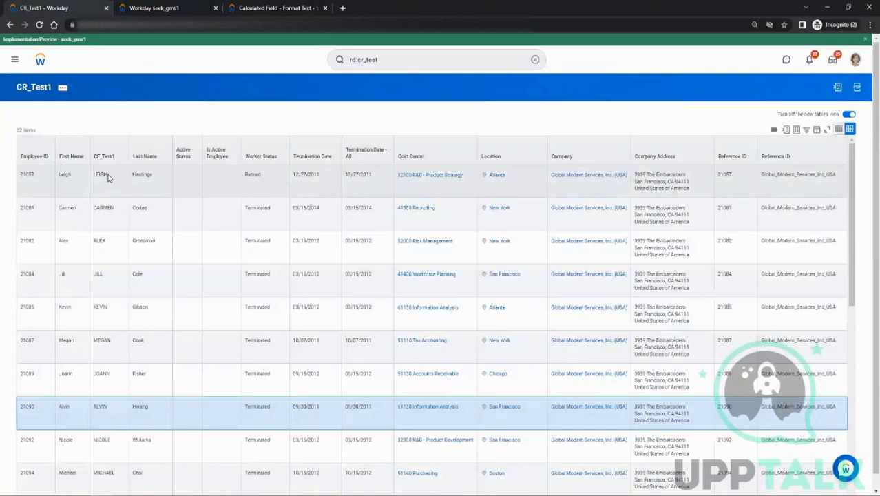
pyautogui.click(25, 175)
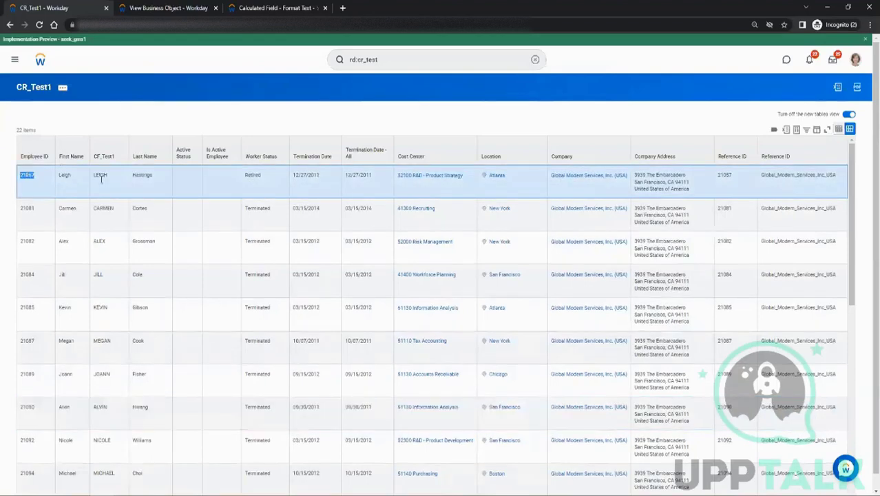
pyautogui.doubleClick(100, 174)
pyautogui.click(276, 7)
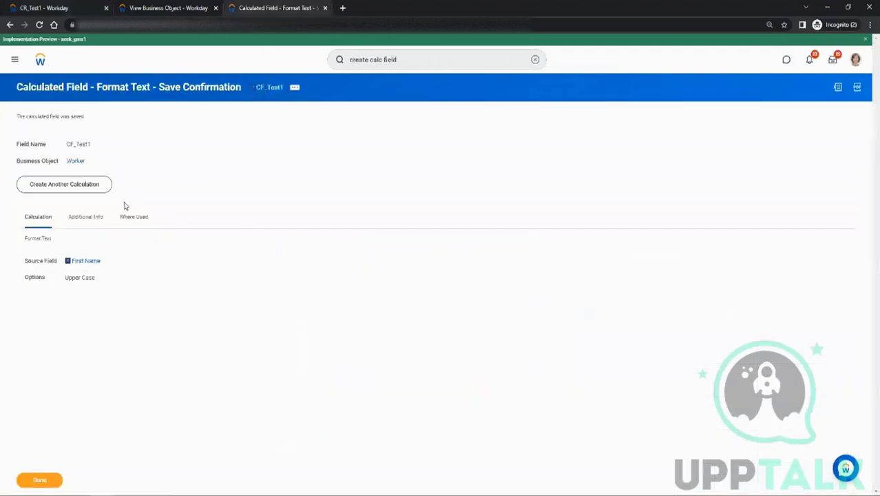
pyautogui.click(90, 184)
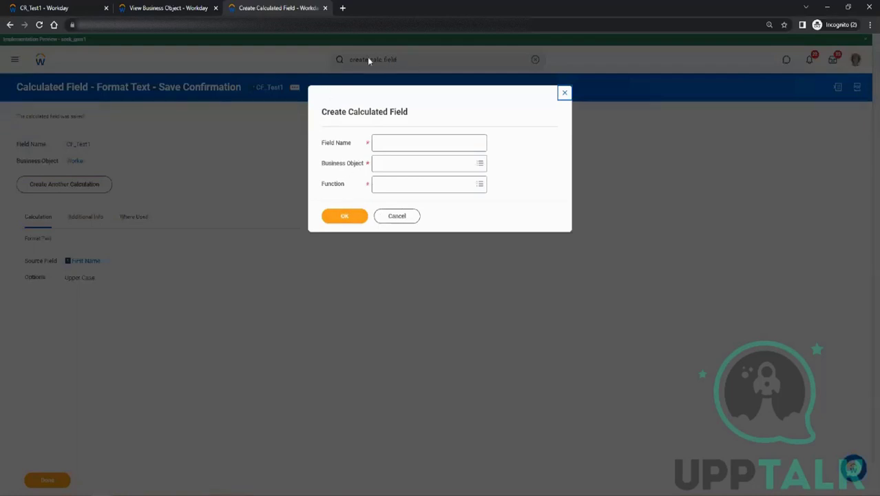
pyautogui.click(398, 218)
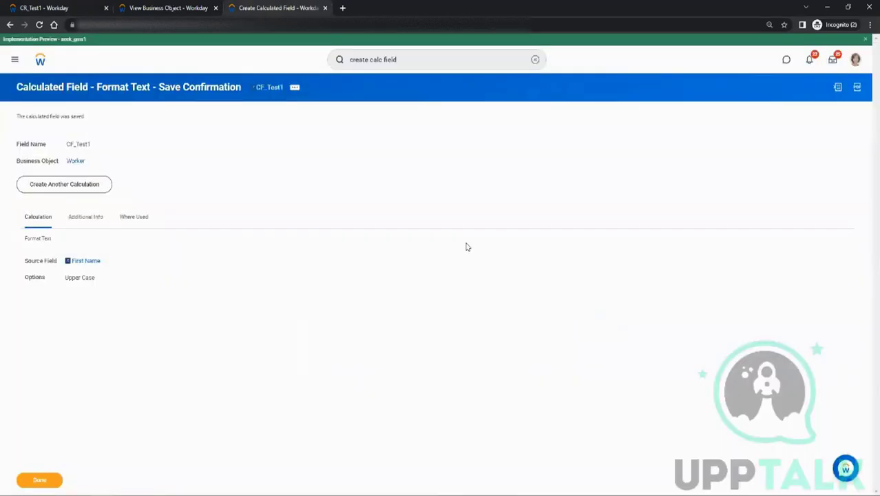
pyautogui.click(64, 184)
pyautogui.click(401, 218)
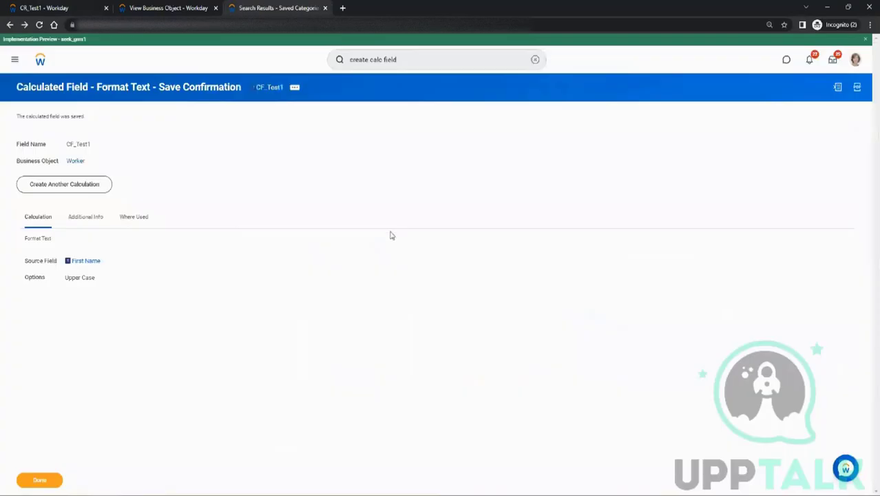
# Search for cf:CF_Test1 and open the calculated field
pyautogui.click(430, 59)
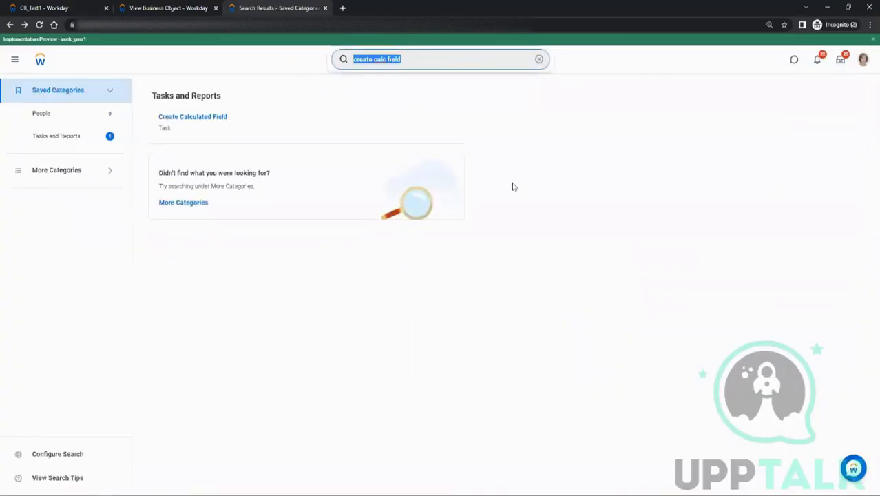
pyautogui.write('c')
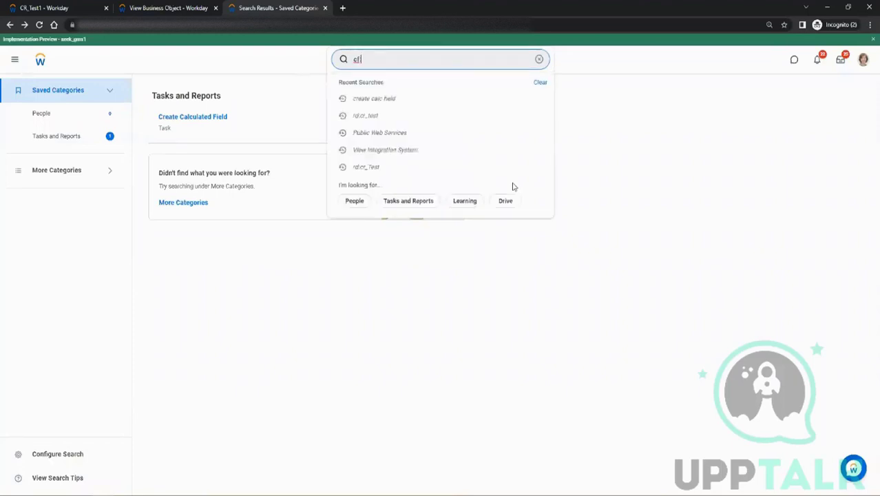
pyautogui.write('f')
pyautogui.click(512, 187)
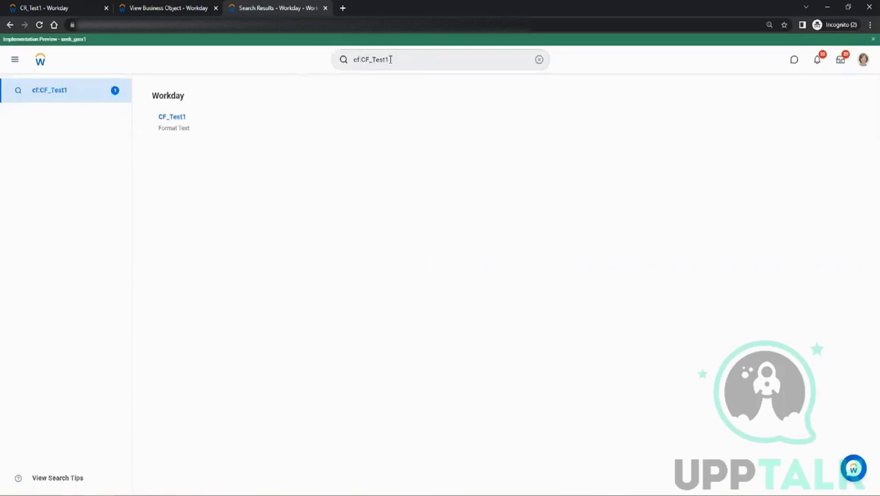
pyautogui.click(184, 117)
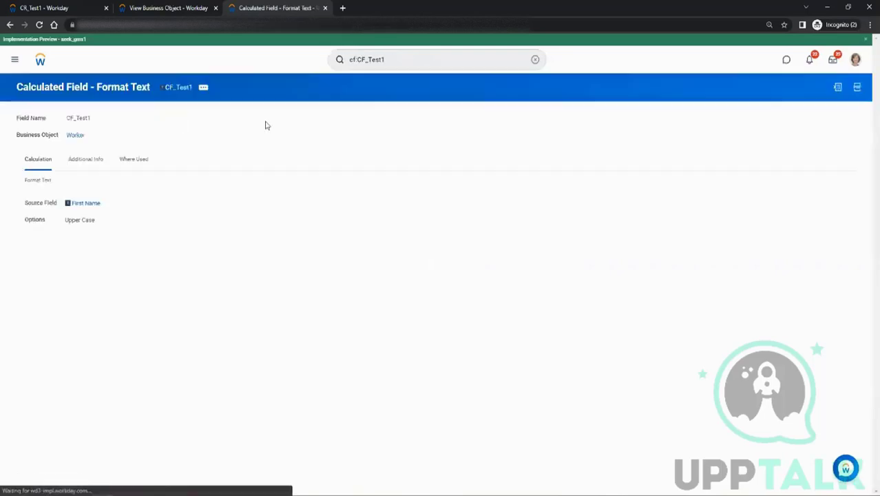
# Open calculated field CF_Test1 for editing, review its Format Text options, and save it with Upper Case
pyautogui.click(204, 92)
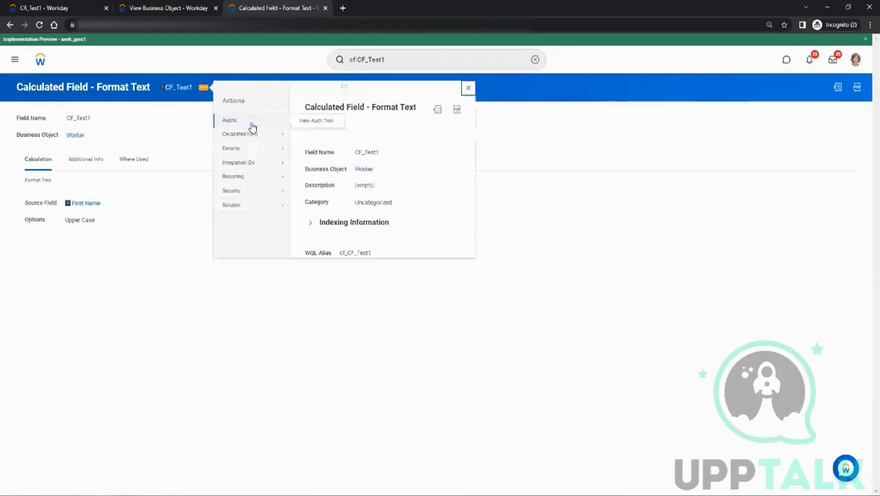
pyautogui.moveTo(258, 131)
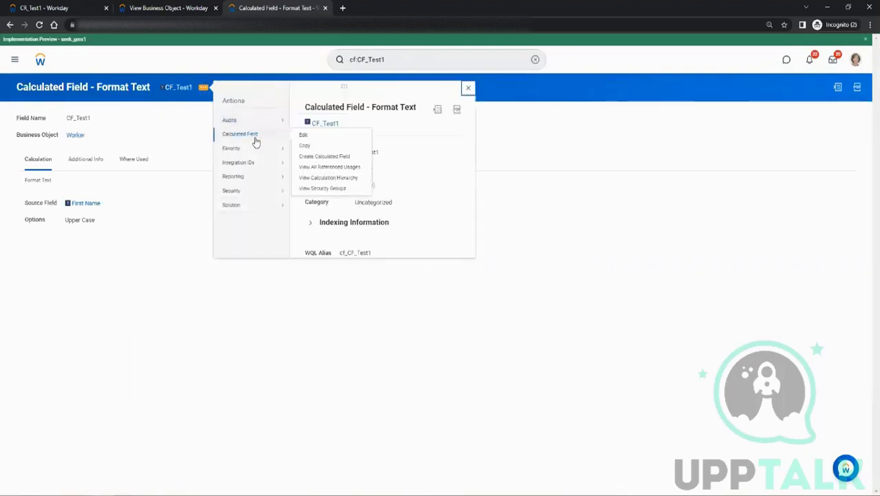
pyautogui.click(305, 140)
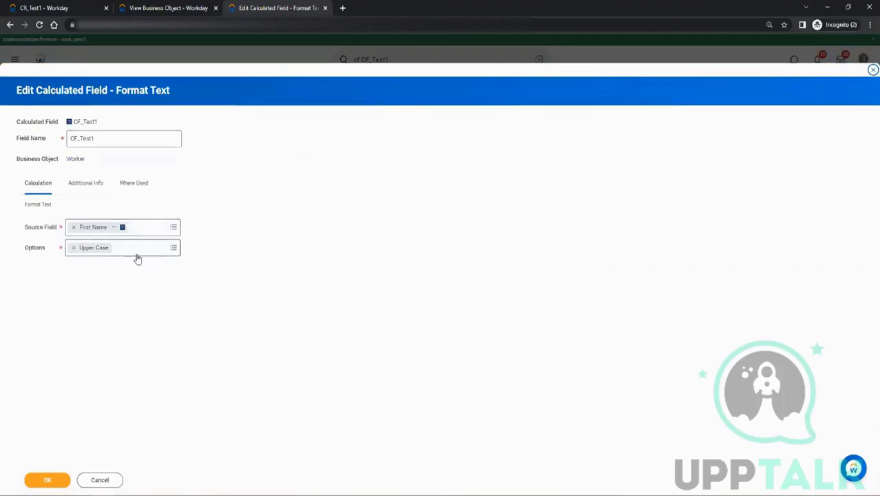
pyautogui.click(137, 257)
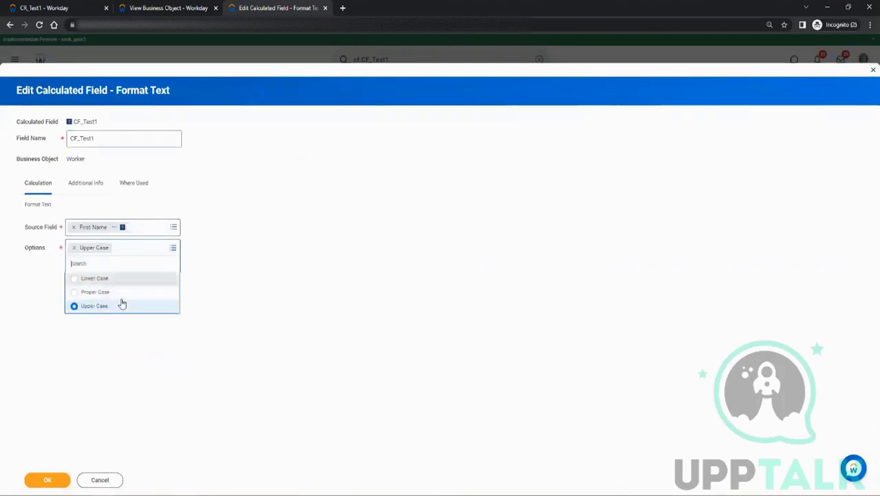
pyautogui.click(107, 370)
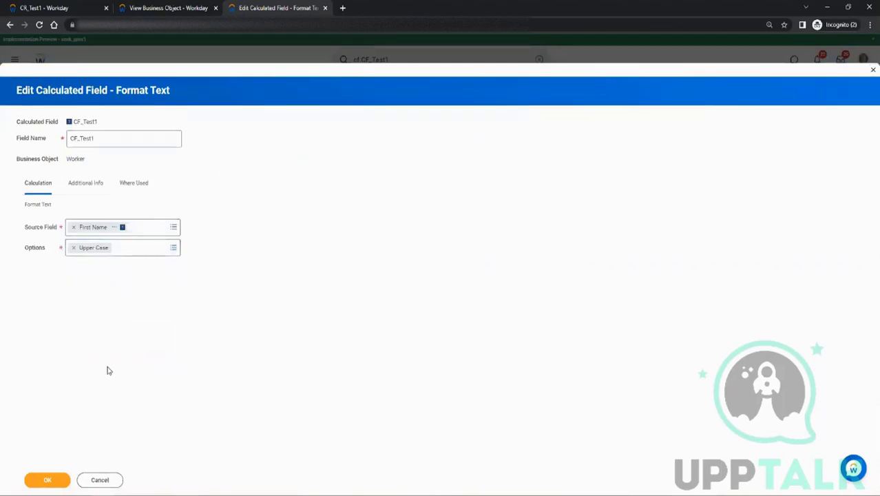
pyautogui.click(46, 478)
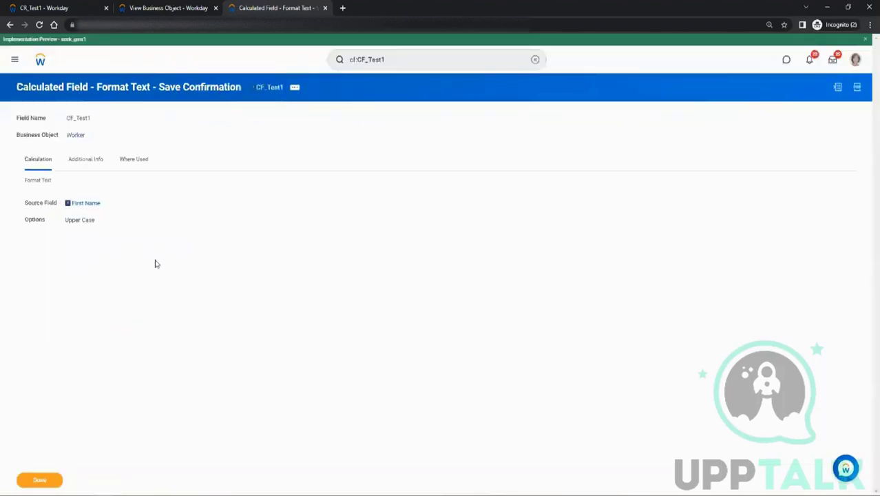
pyautogui.click(39, 479)
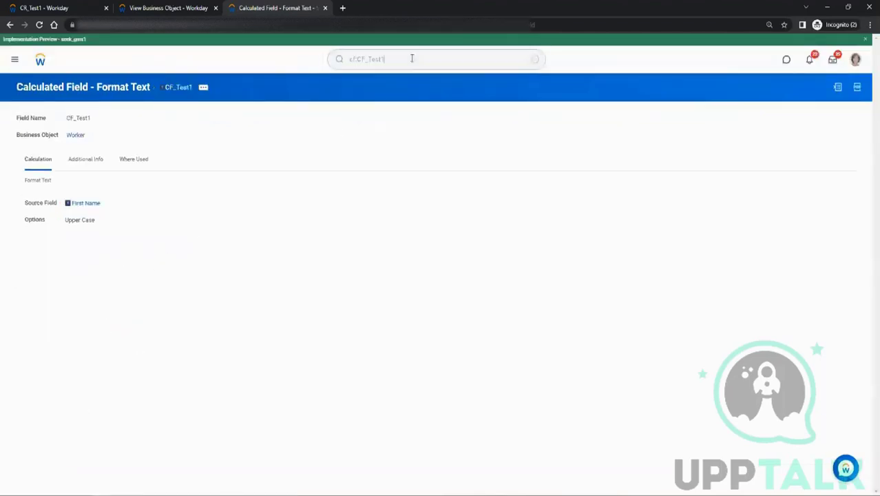
# Search for the Create Calculated Field task and start a new calculated field
pyautogui.moveTo(427, 59); pyautogui.dragTo(257, 78)
pyautogui.write('crea')
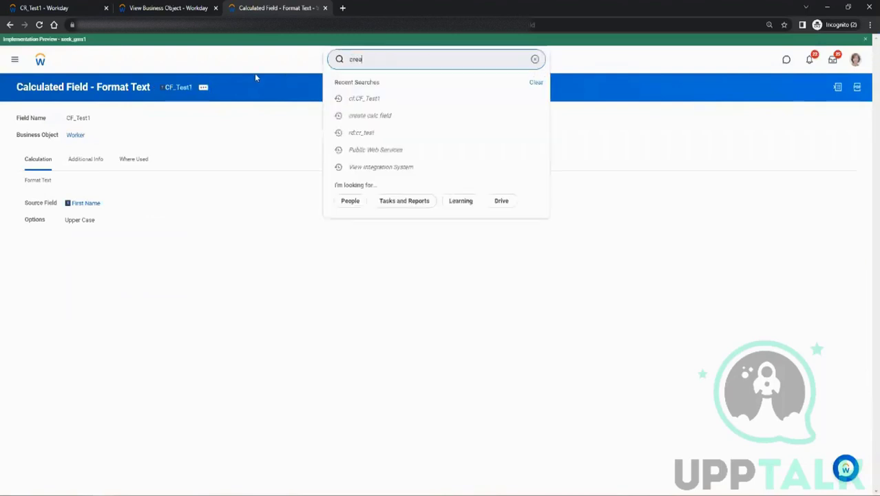
pyautogui.write('t cal')
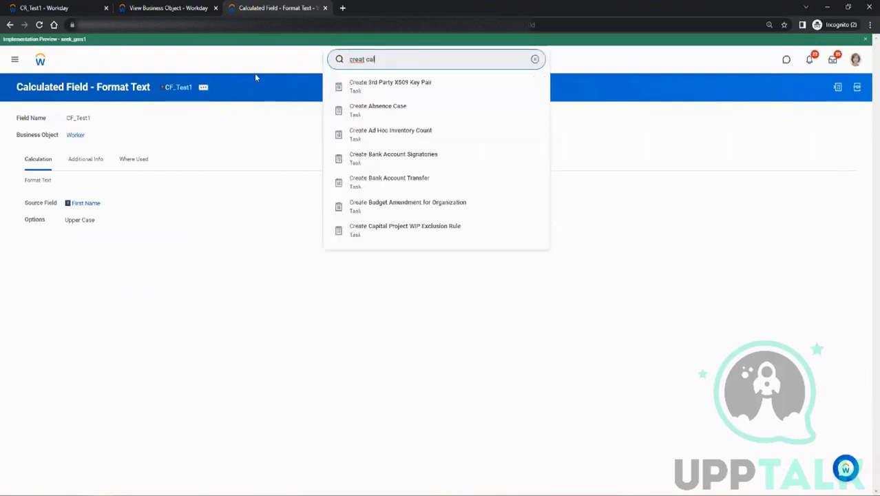
pyautogui.write('c fiel')
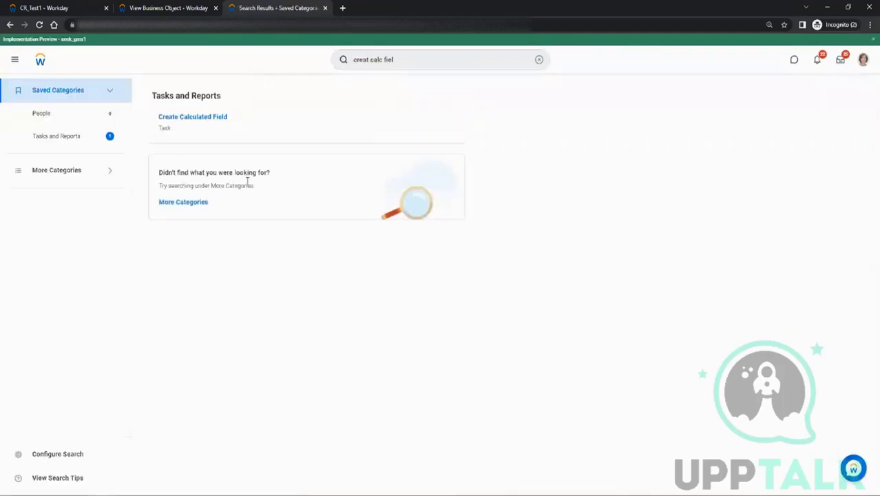
pyautogui.click(196, 119)
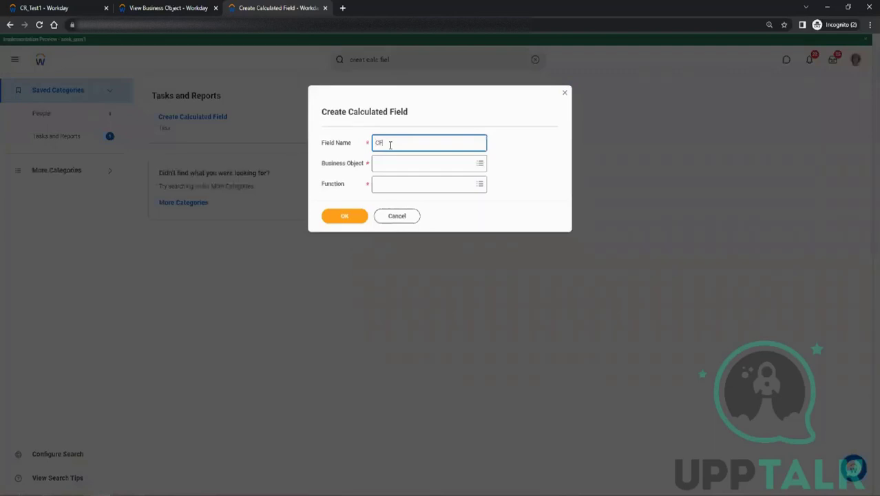
# Start a new calculated field named CF_Test2 on the Worker business object with the Concatenate Text function
pyautogui.write('CF_Test2')
pyautogui.press('Tab')
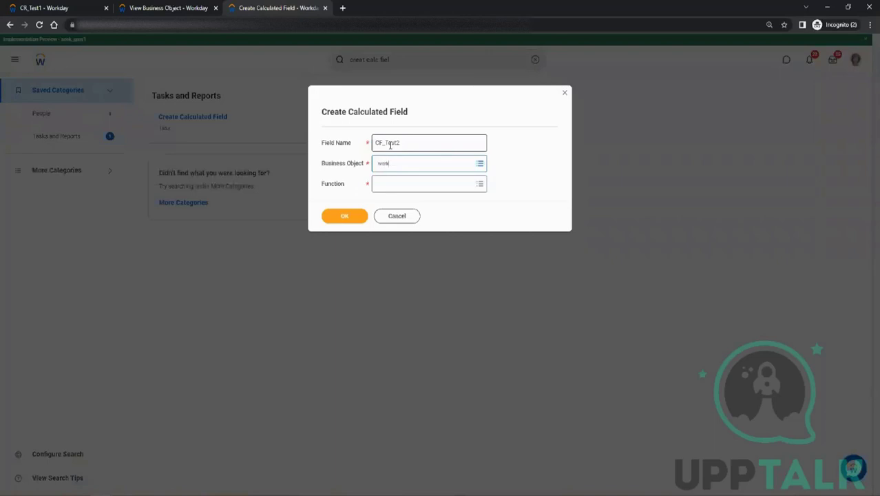
pyautogui.click(423, 168)
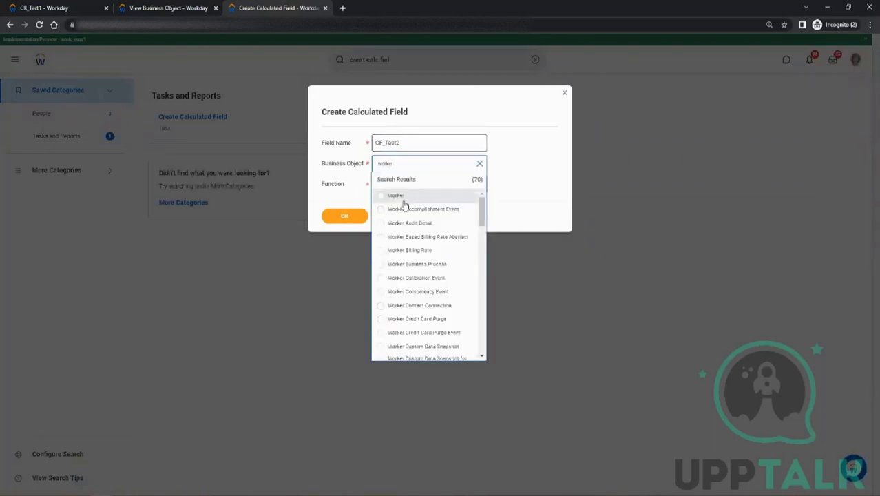
pyautogui.click(406, 198)
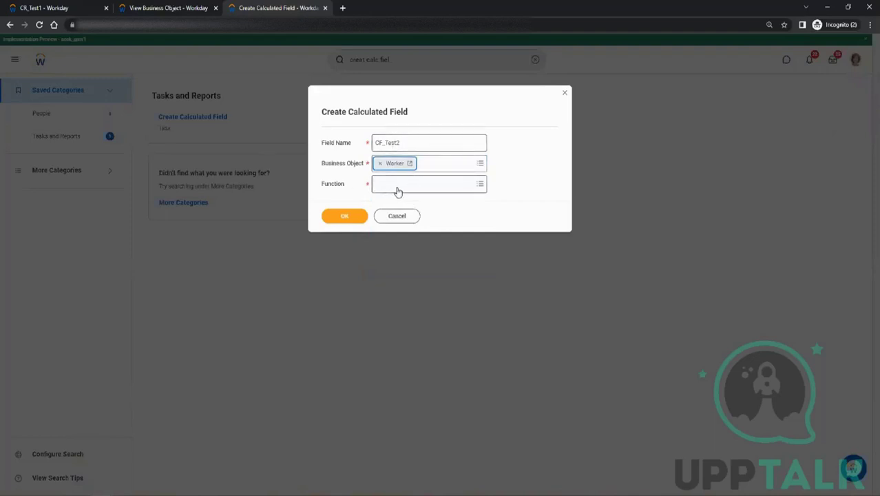
pyautogui.click(406, 183)
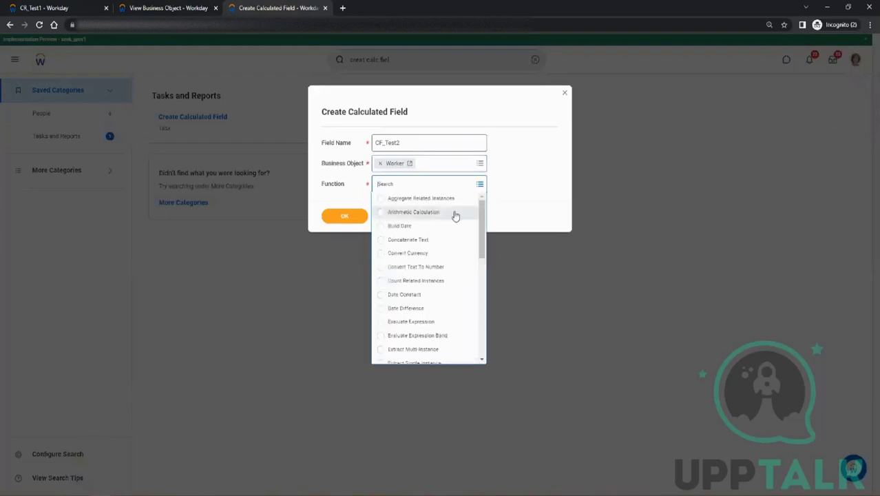
pyautogui.click(409, 240)
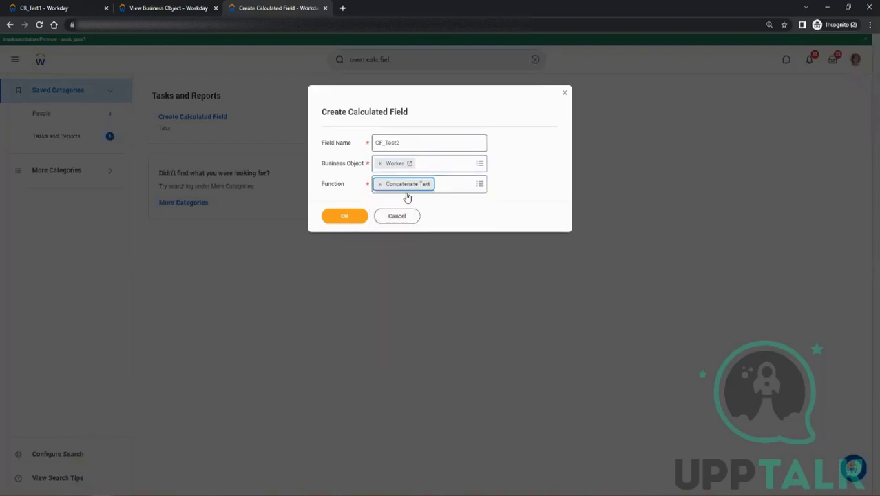
pyautogui.click(354, 217)
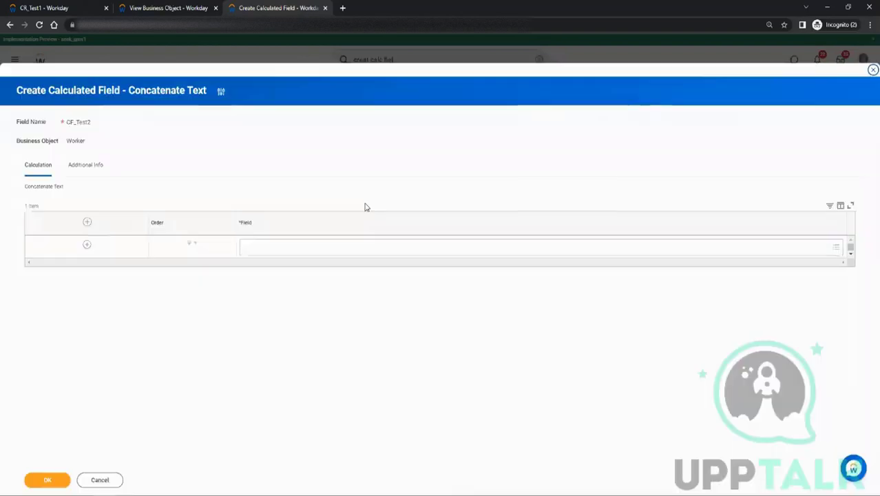
# Add a second row to the concatenation and set the first row's field to Employee ID
pyautogui.click(87, 221)
pyautogui.click(259, 246)
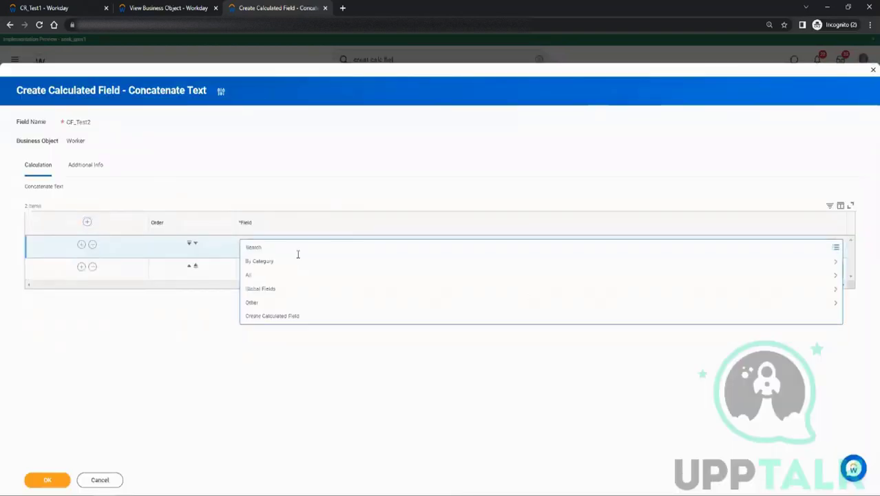
pyautogui.write('employee id')
pyautogui.press('Return')
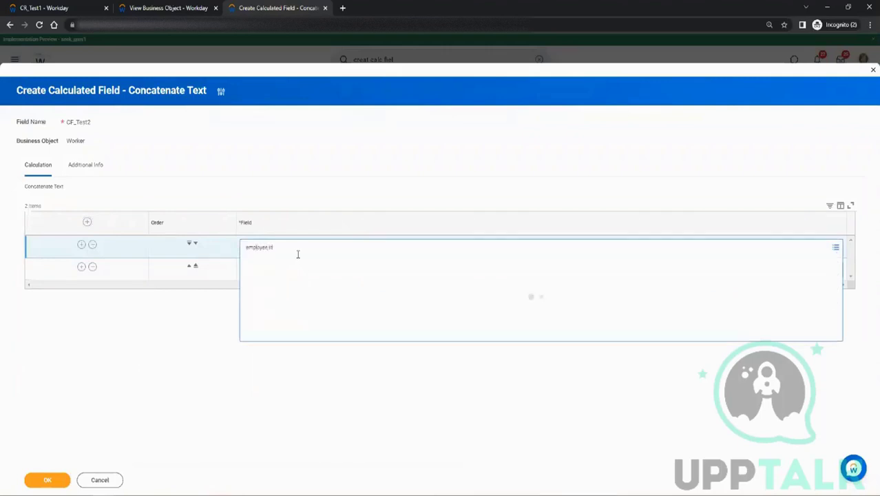
pyautogui.click(250, 276)
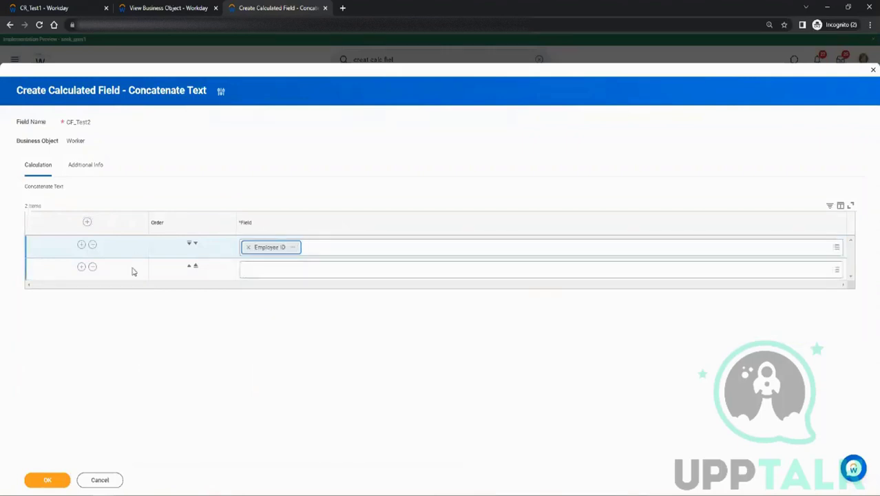
# Set the second concatenation row to the underscore (_) text constant from the global text fields
pyautogui.click(258, 270)
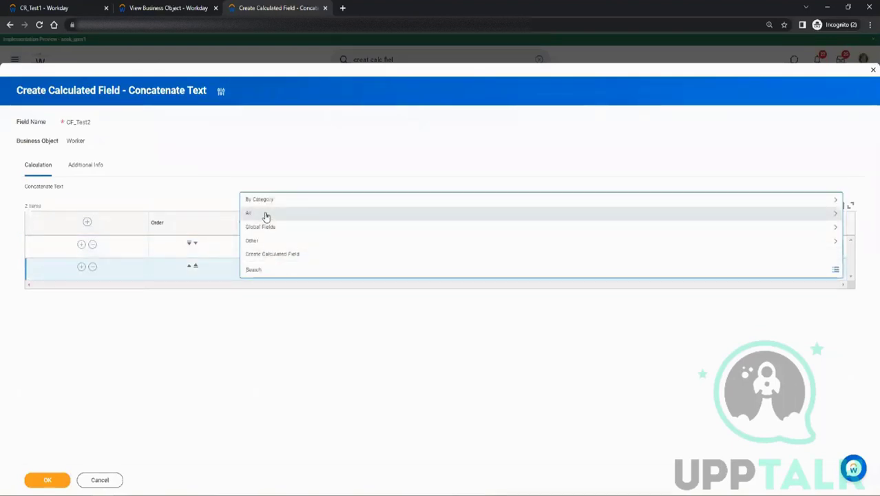
pyautogui.click(268, 227)
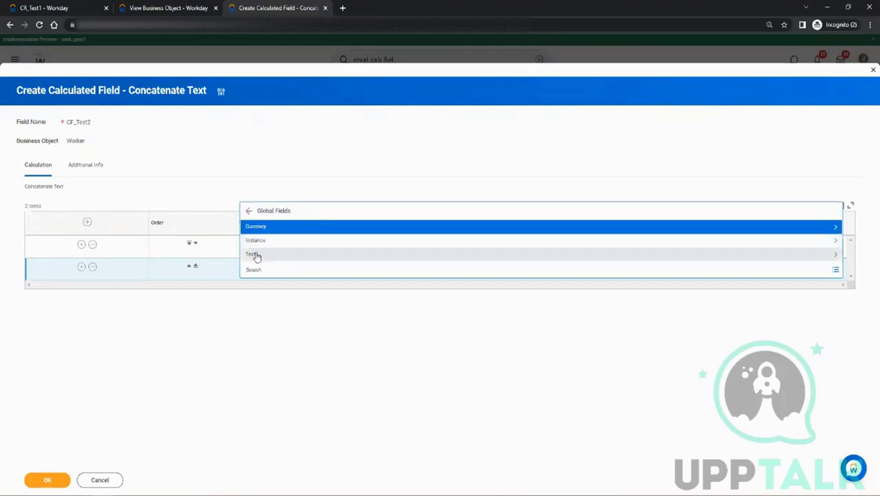
pyautogui.click(256, 255)
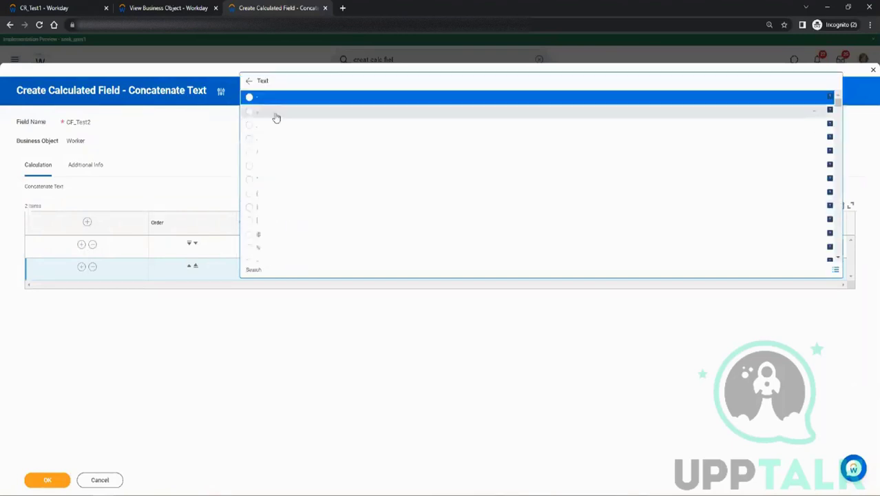
pyautogui.scroll(-5, 284, 165)
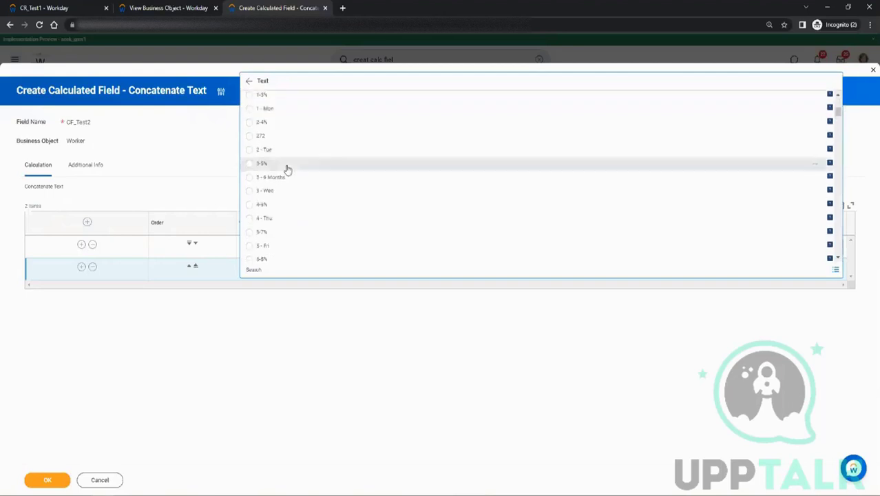
pyautogui.scroll(5, 285, 165)
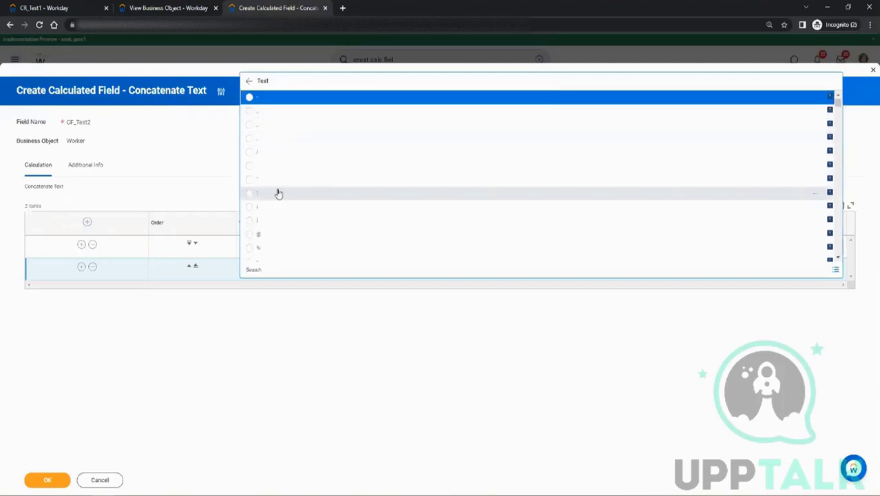
pyautogui.scroll(-6, 279, 199)
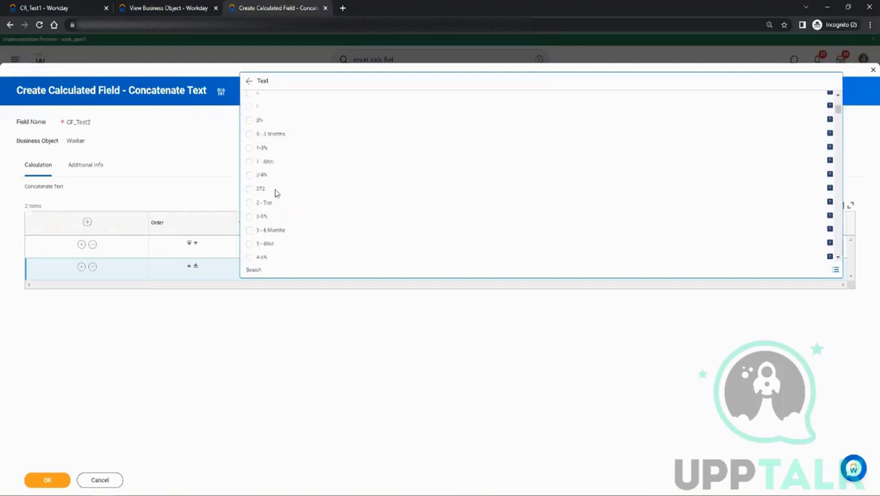
pyautogui.scroll(-10, 278, 190)
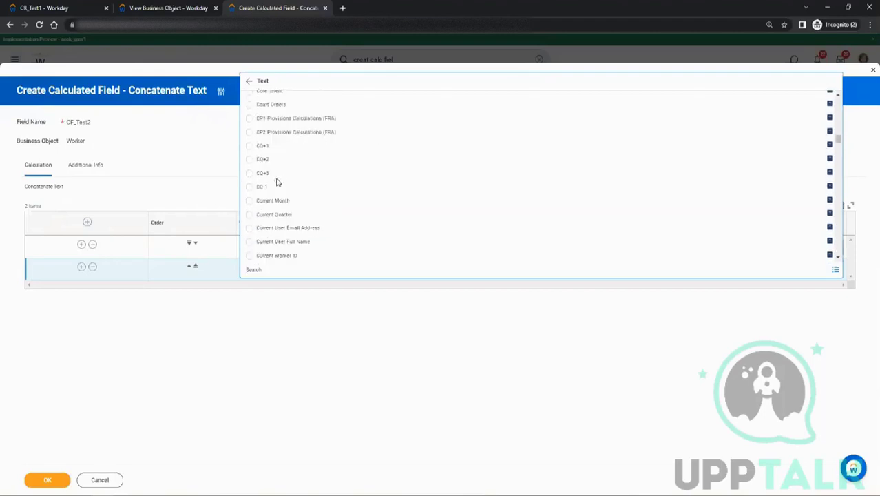
pyautogui.scroll(15, 297, 193)
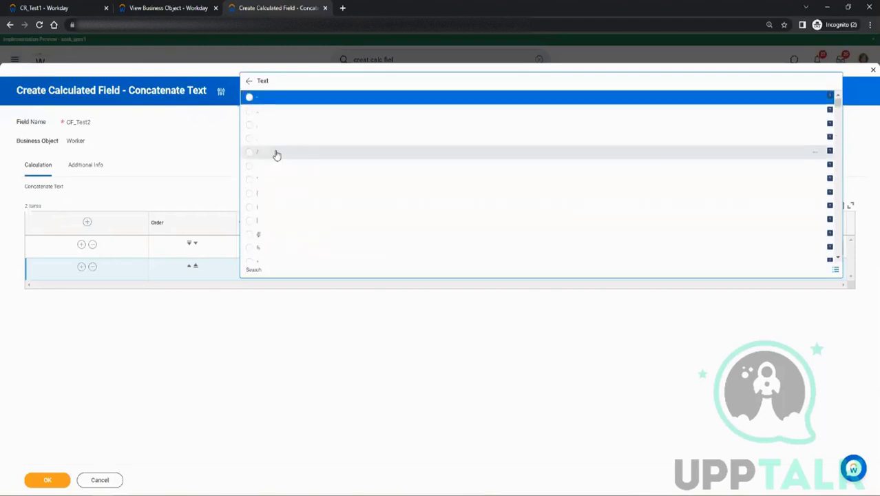
pyautogui.click(269, 113)
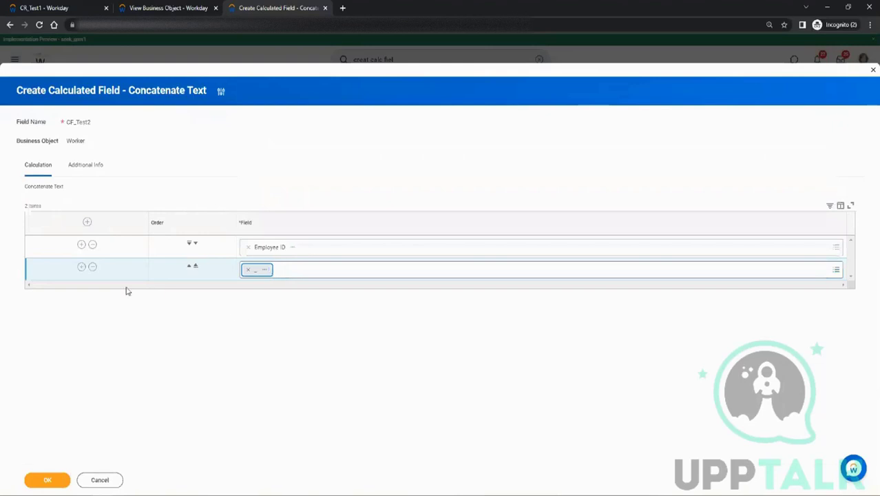
# Add a third concatenation row with the CF_Test1 field and save the calculated field
pyautogui.click(82, 266)
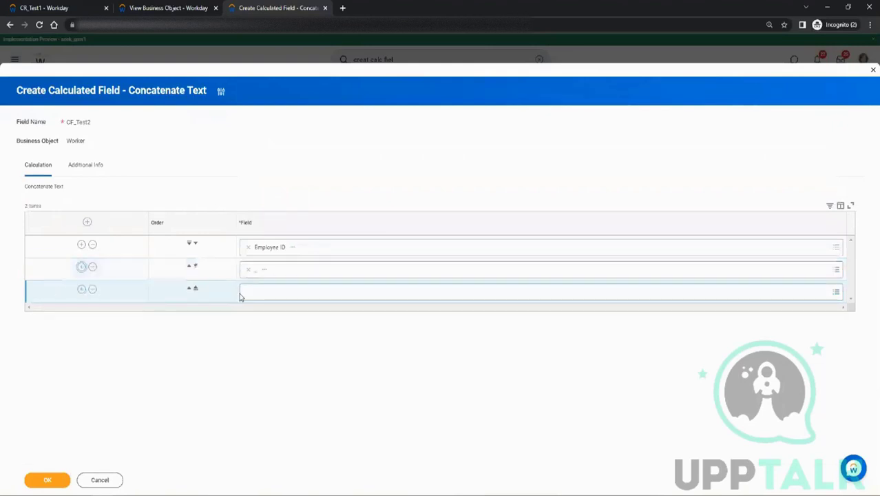
pyautogui.click(250, 296)
pyautogui.click(43, 8)
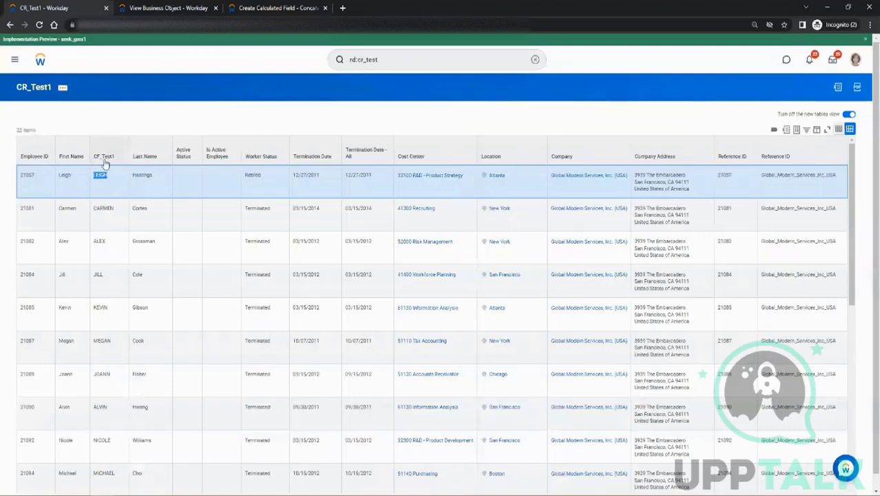
pyautogui.click(274, 8)
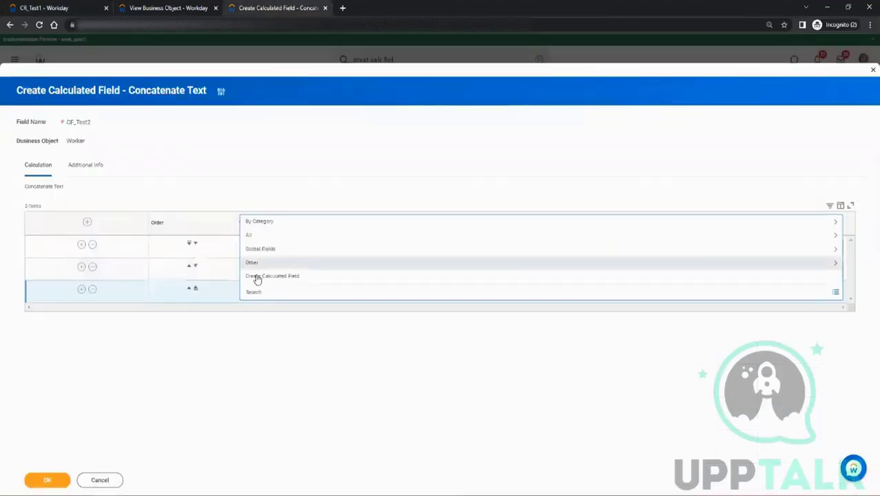
pyautogui.write('CF_Test1')
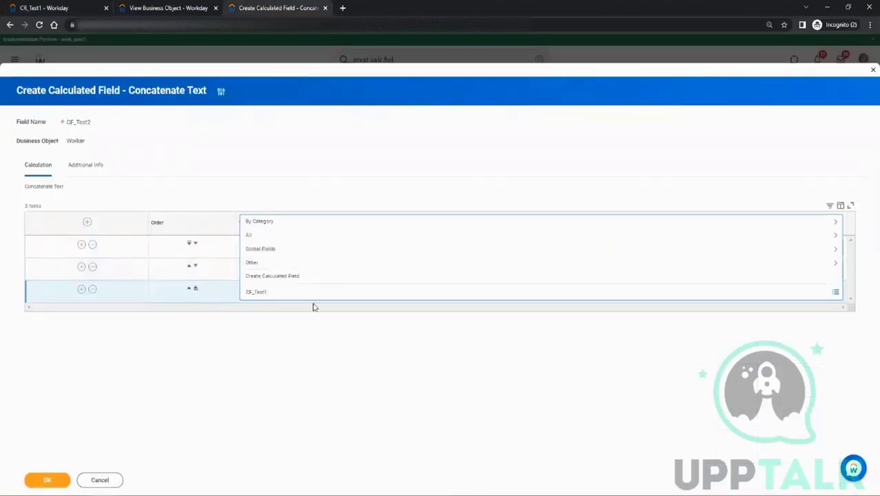
pyautogui.press('Return')
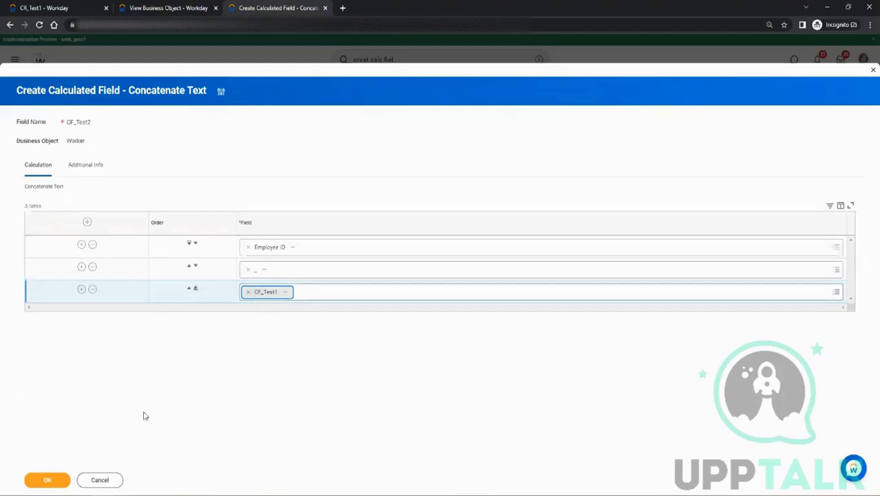
pyautogui.click(49, 480)
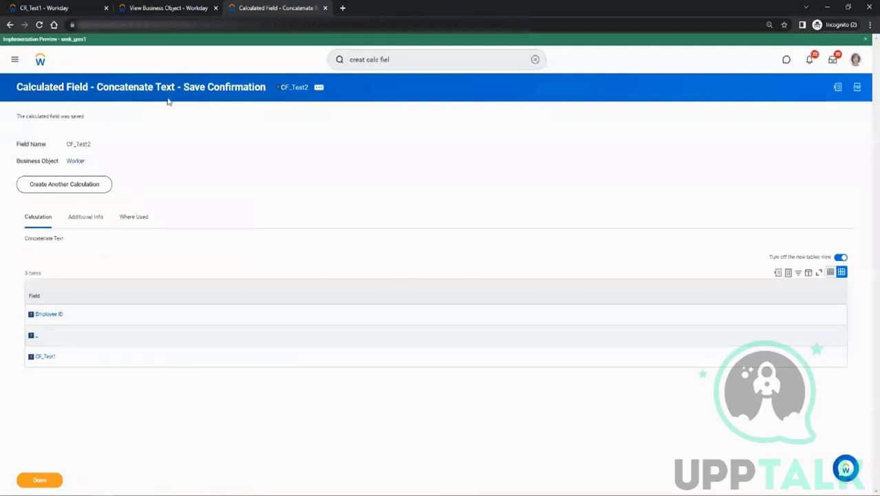
# Return to the CR_Test1 report and open its custom report definition for editing
pyautogui.click(281, 87)
pyautogui.click(75, 5)
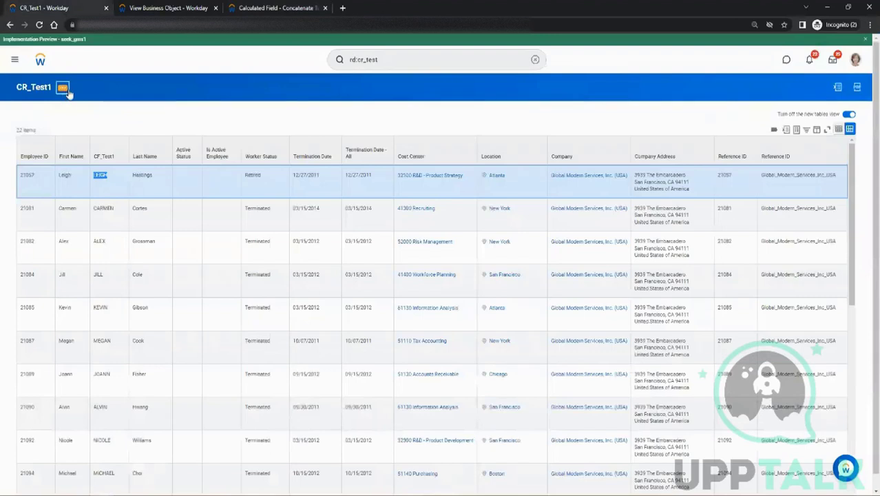
pyautogui.moveTo(108, 119)
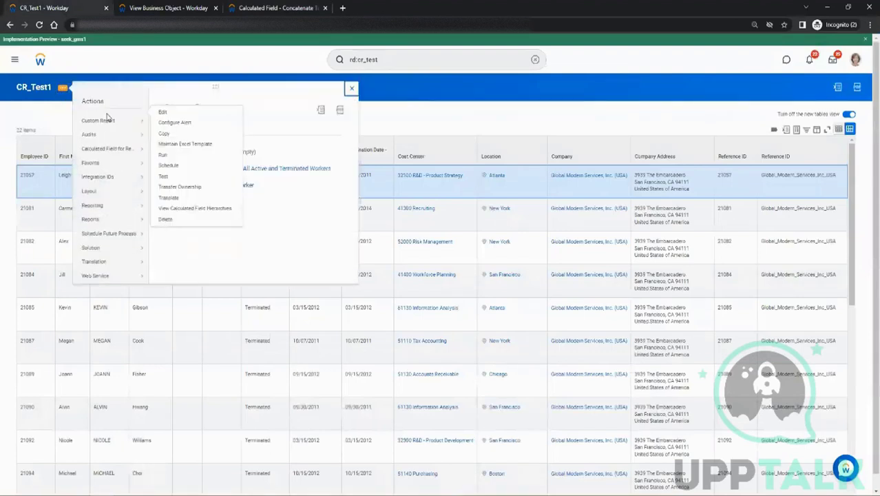
pyautogui.click(160, 122)
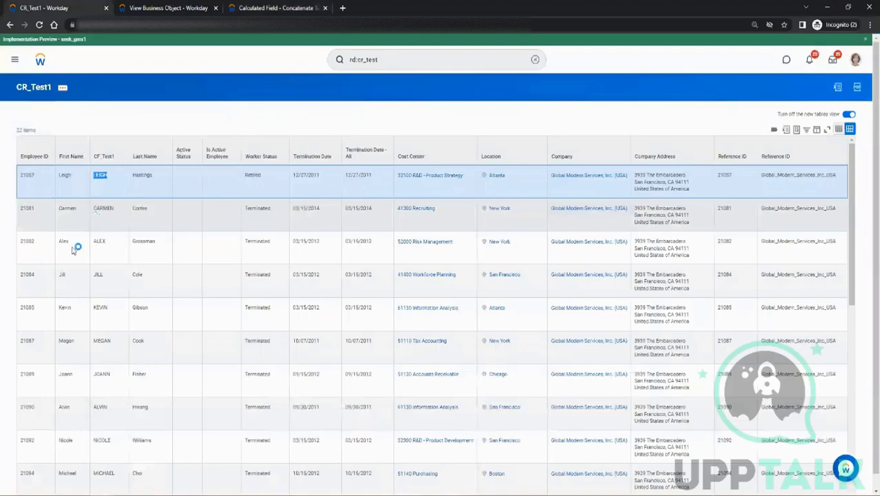
# Insert a Worker column with the CF_Test2 field directly below CF_Test1 and save the report definition
pyautogui.scroll(-1, 165, 251)
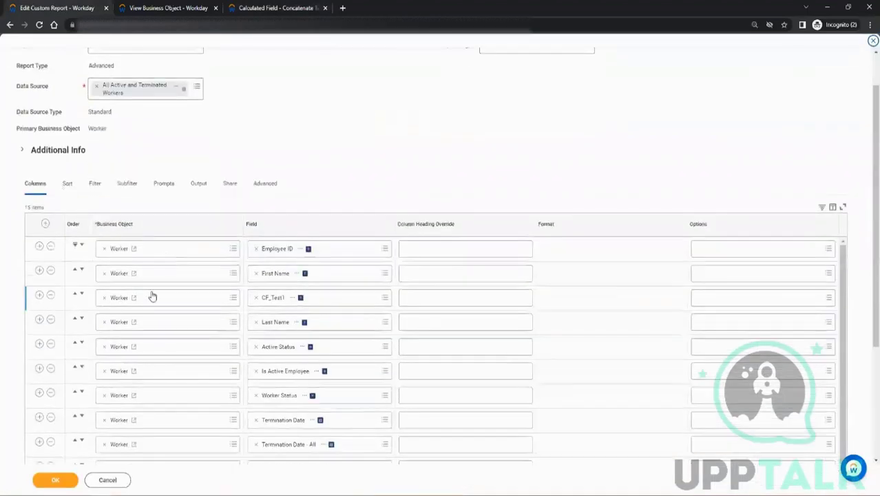
pyautogui.click(39, 295)
pyautogui.click(277, 325)
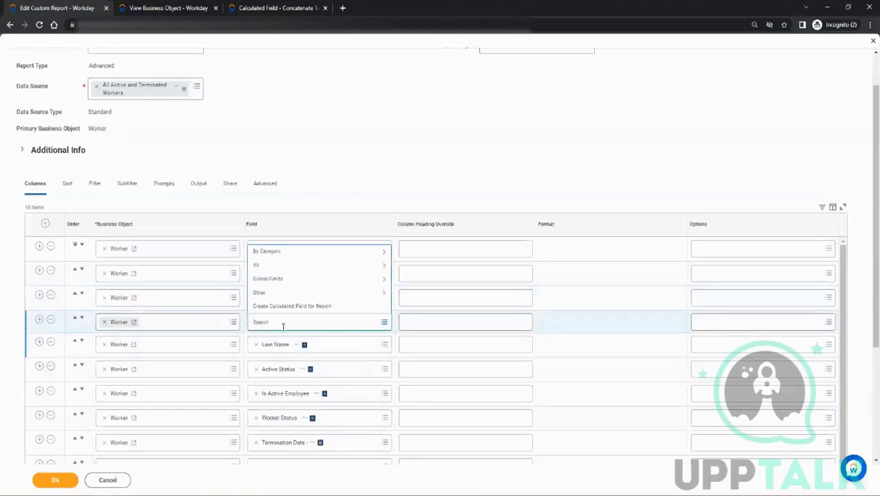
pyautogui.press('Return')
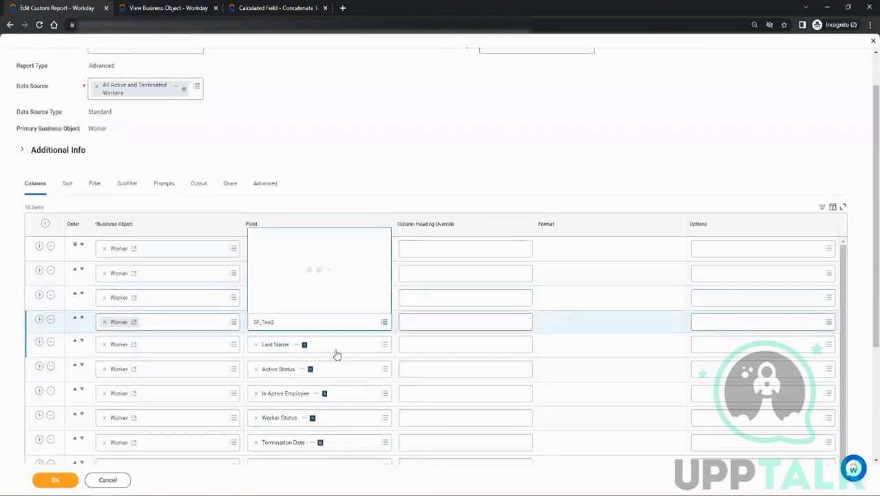
pyautogui.click(58, 480)
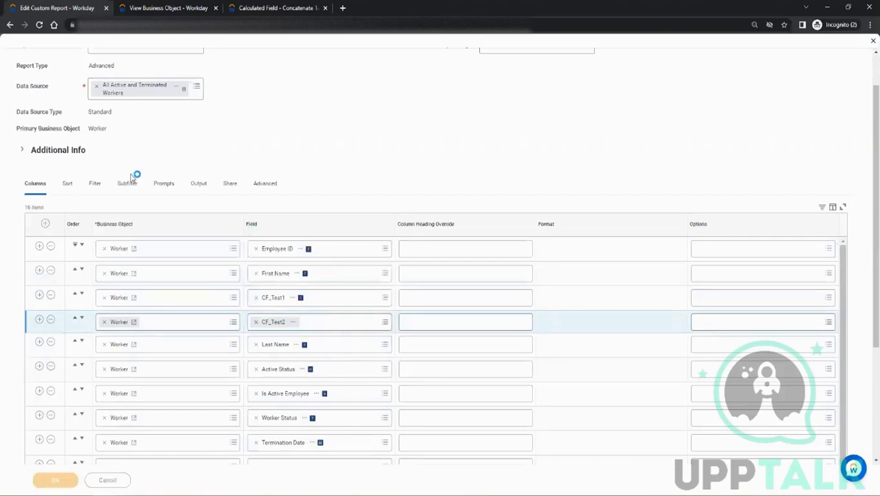
# Run the CR_Test1 report and inspect the concatenated values in the CF_Test2 column
pyautogui.click(166, 9)
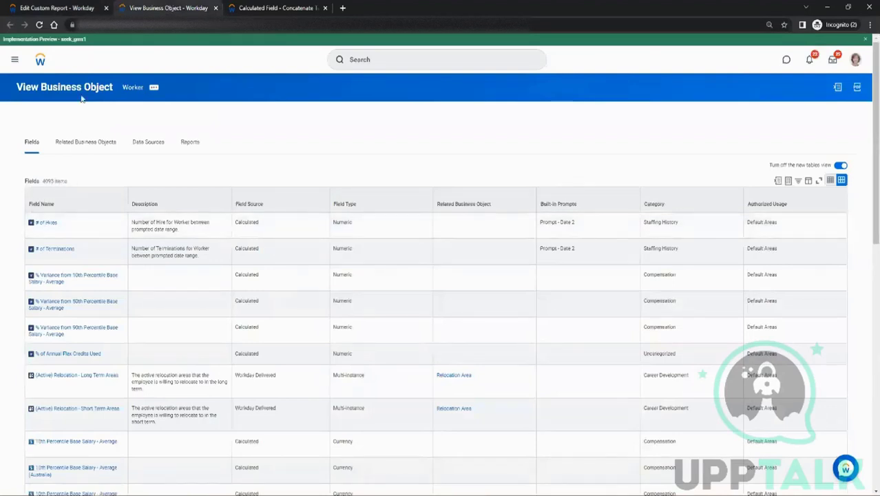
pyautogui.click(82, 6)
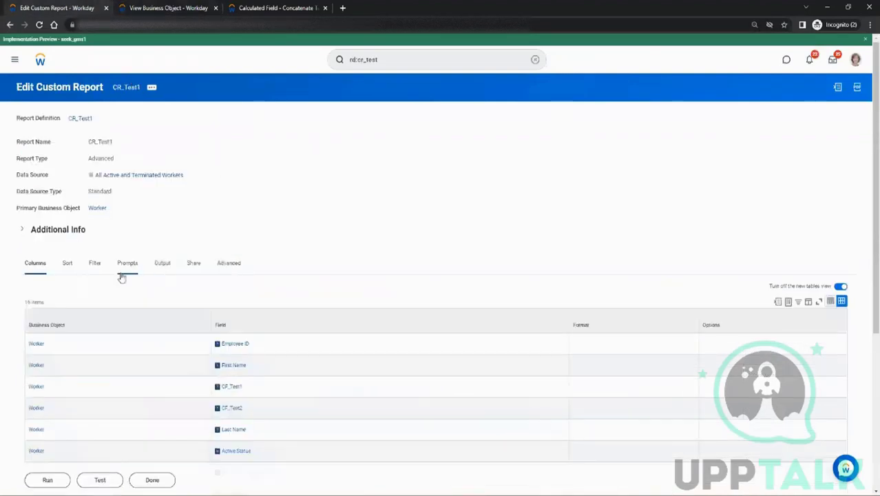
pyautogui.scroll(-3, 167, 222)
pyautogui.click(48, 479)
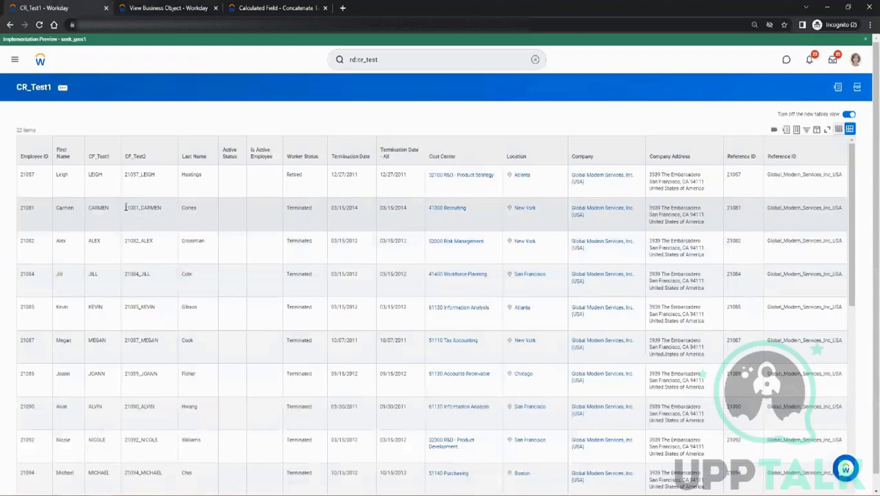
pyautogui.moveTo(125, 207); pyautogui.dragTo(161, 207)
pyautogui.click(154, 232)
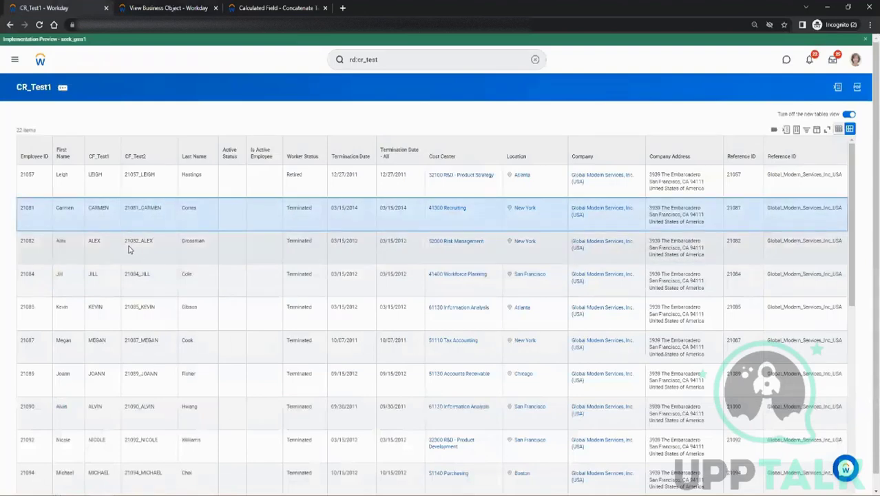
# Compare the CF_Test2 values of individual workers with their employee IDs and CF_Test1 names in the report
pyautogui.moveTo(128, 240); pyautogui.dragTo(178, 245)
pyautogui.moveTo(154, 282); pyautogui.dragTo(120, 278)
pyautogui.click(155, 322)
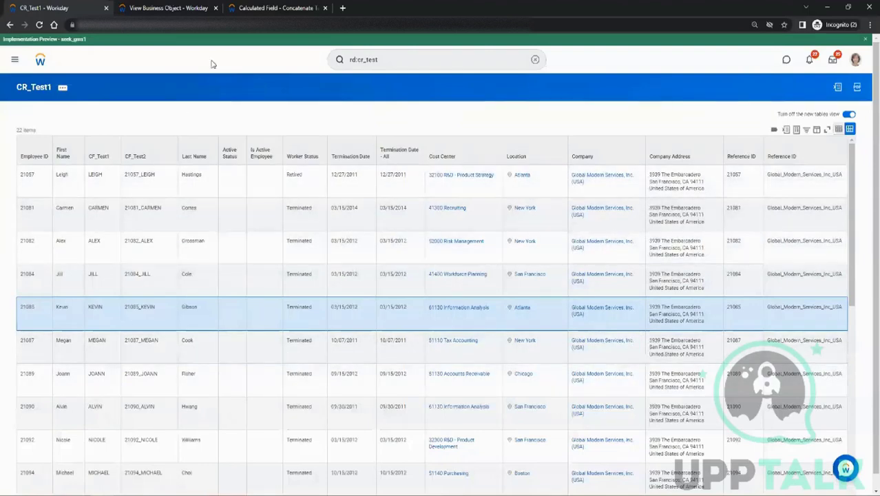
# Create another calculated field named CF_Test3 on the Worker business object with the Substring Text function
pyautogui.click(278, 7)
pyautogui.click(83, 192)
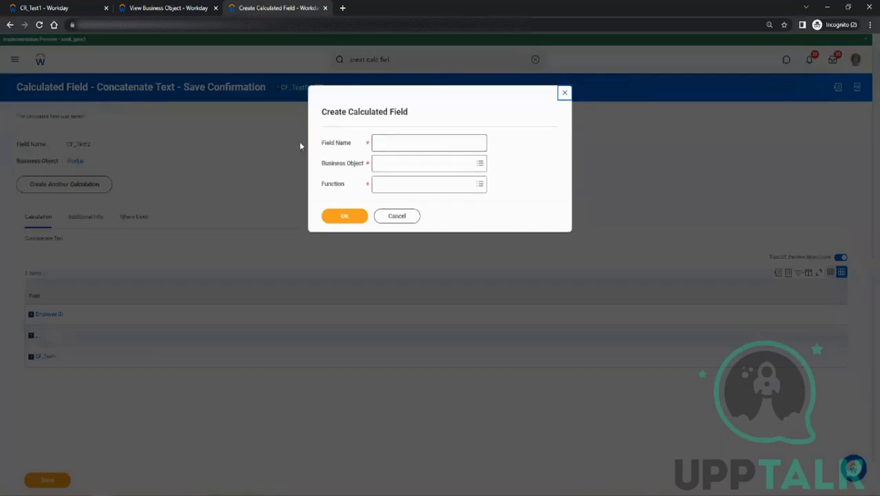
pyautogui.click(385, 142)
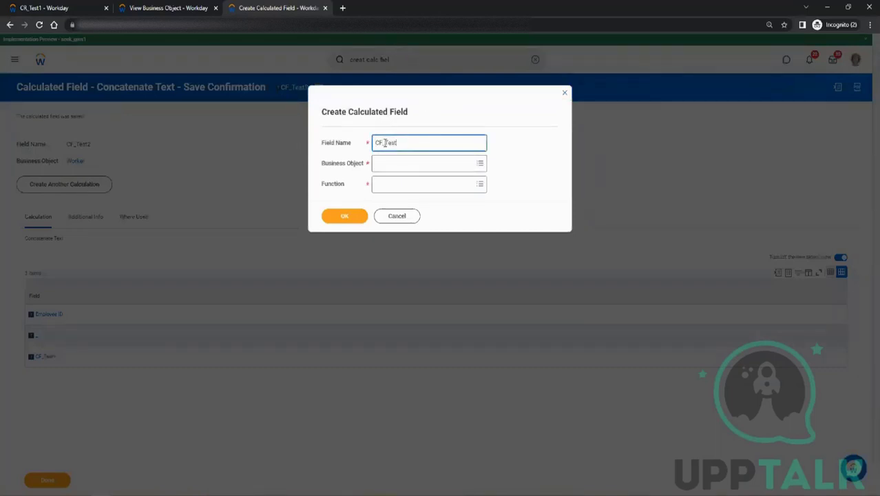
pyautogui.press('Tab')
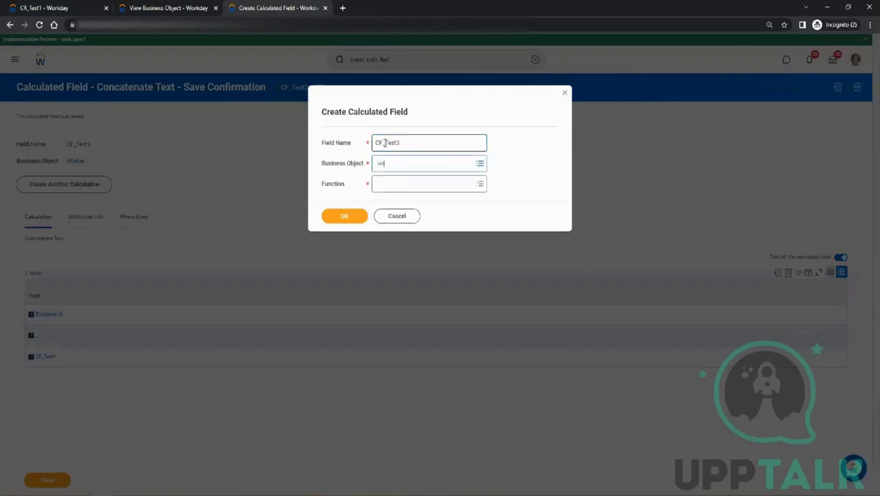
pyautogui.press('Return')
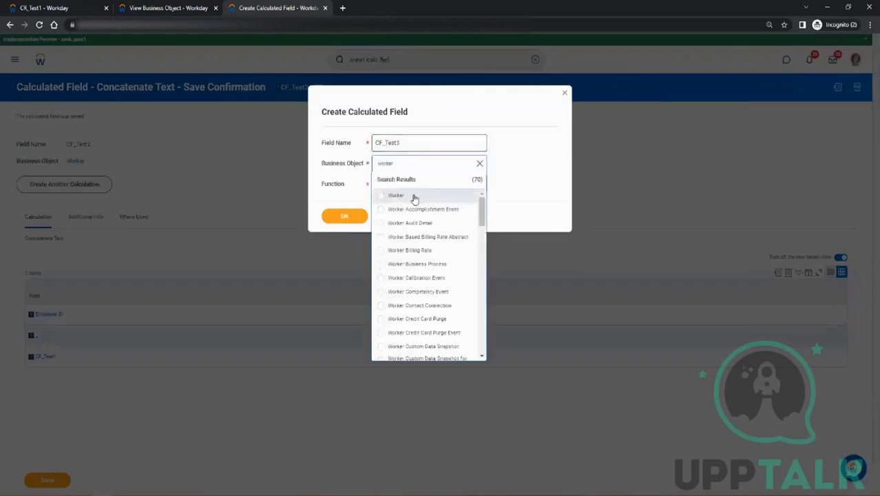
pyautogui.click(412, 196)
pyautogui.click(398, 188)
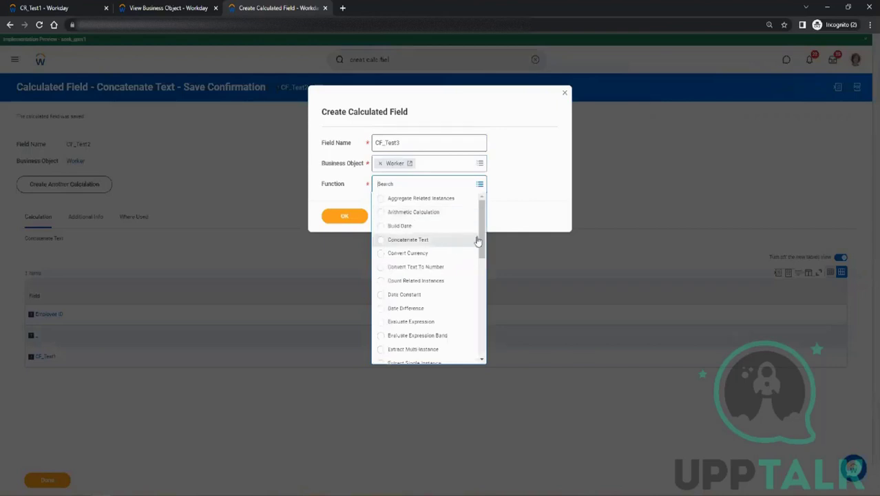
pyautogui.moveTo(483, 247); pyautogui.dragTo(487, 353)
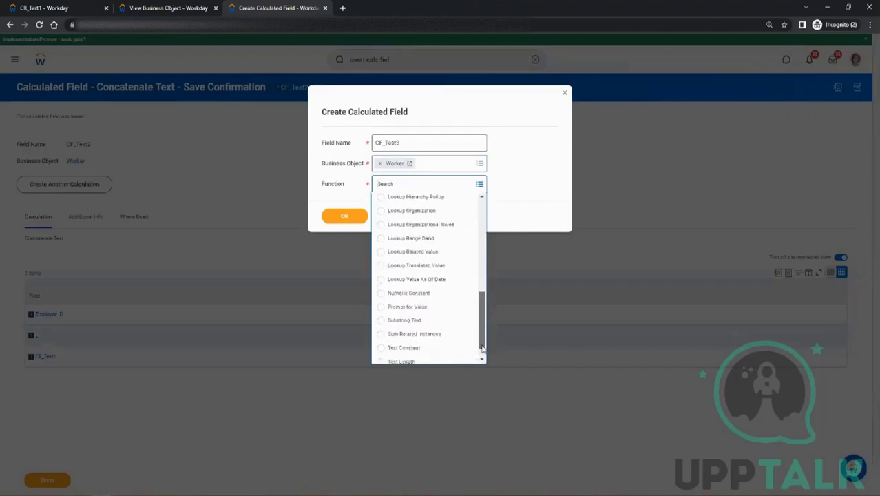
pyautogui.click(433, 325)
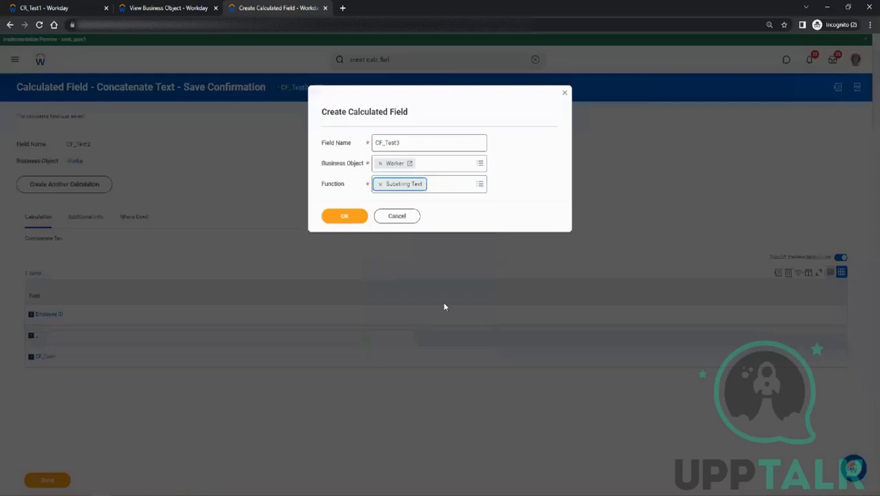
pyautogui.click(351, 216)
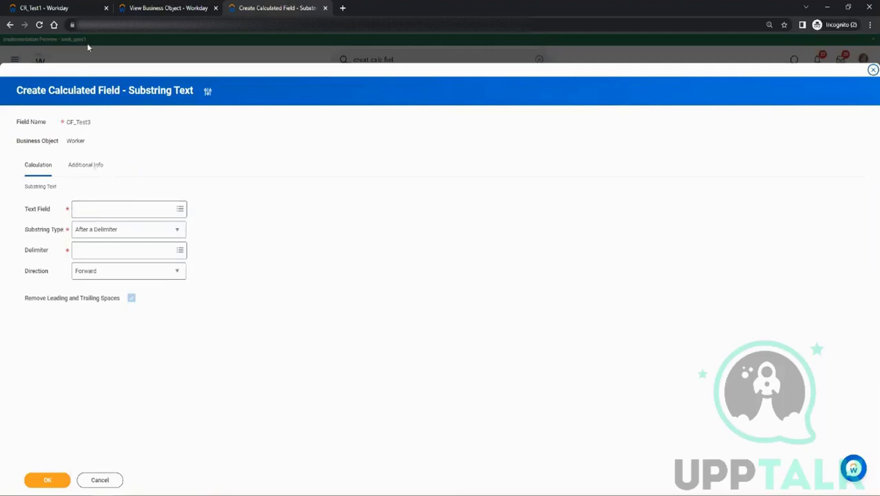
# Check the Worker Status column in the CR_Test1 report and set Worker Status as the text field of CF_Test3
pyautogui.click(51, 7)
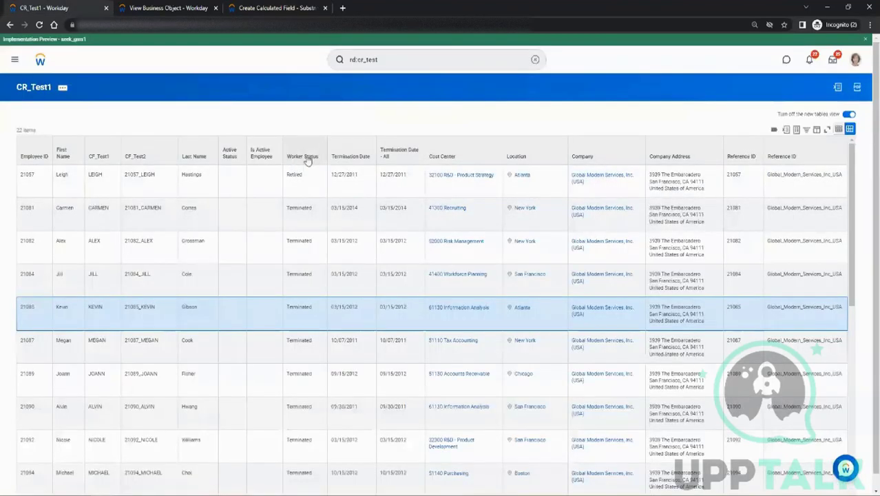
pyautogui.click(289, 6)
pyautogui.click(132, 206)
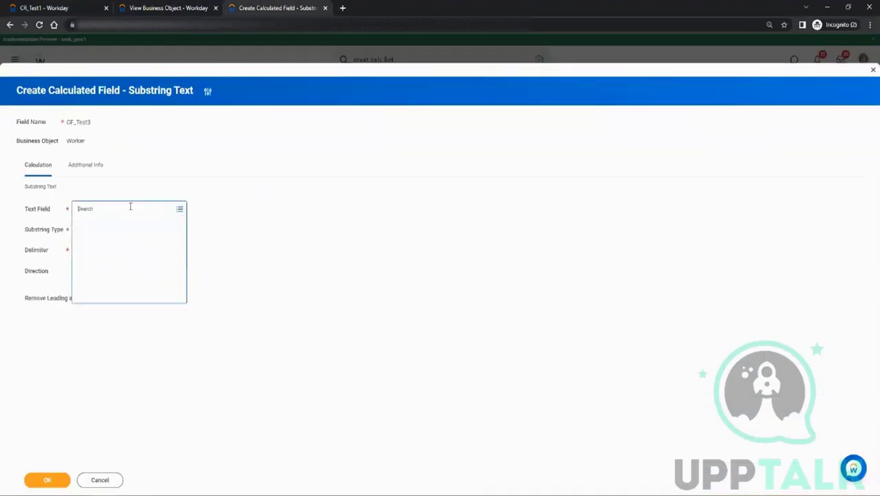
pyautogui.write('worker stat')
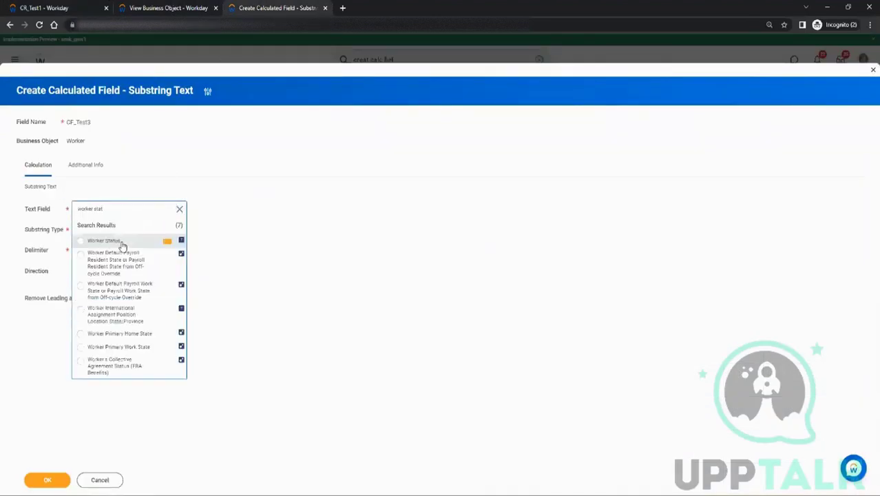
pyautogui.click(121, 241)
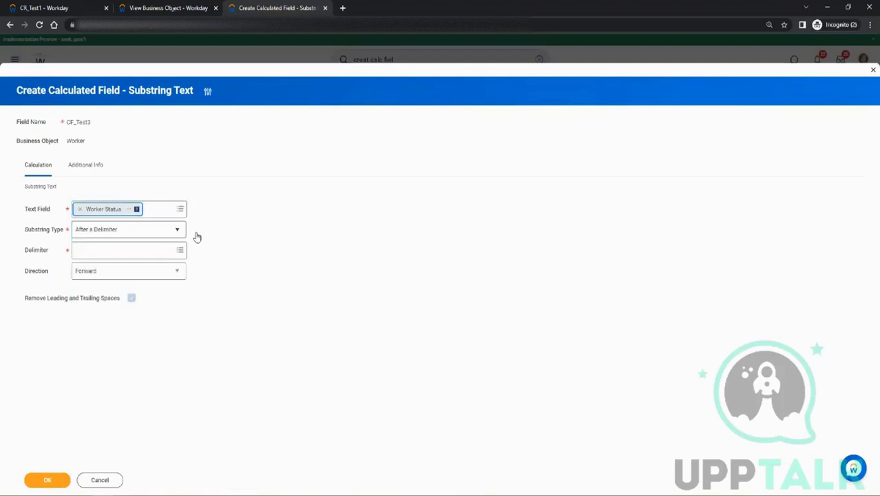
pyautogui.click(104, 229)
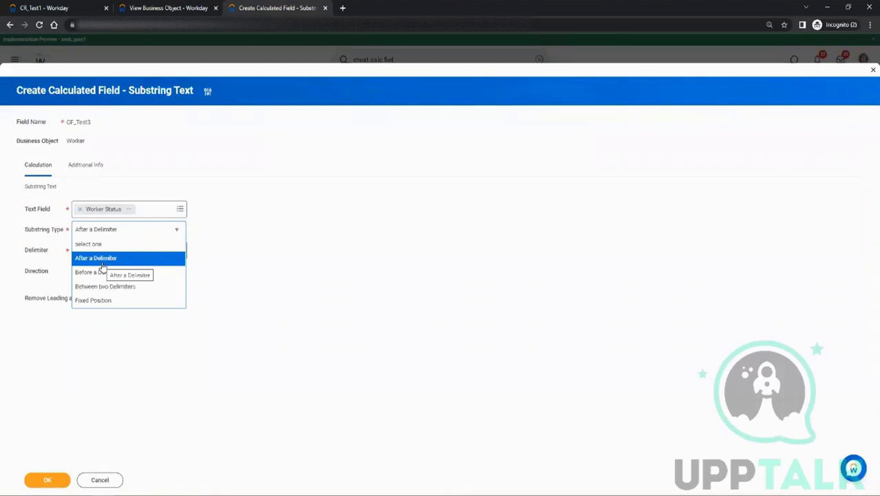
pyautogui.click(101, 276)
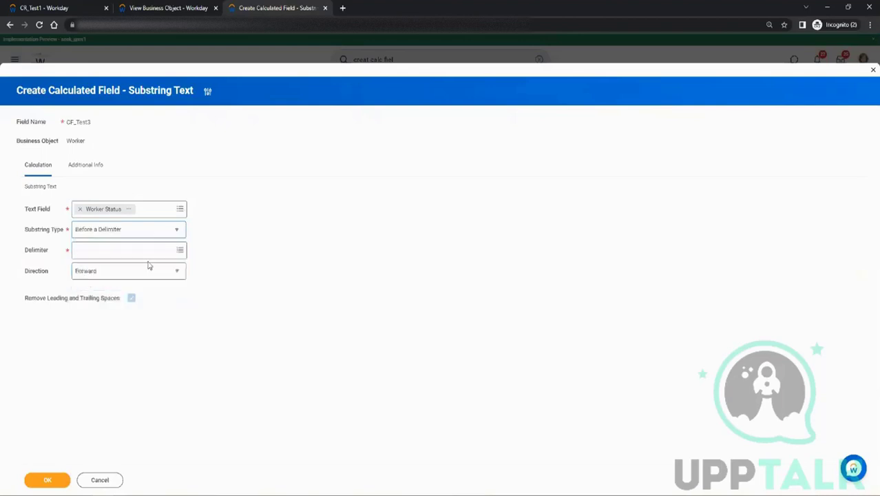
pyautogui.click(100, 250)
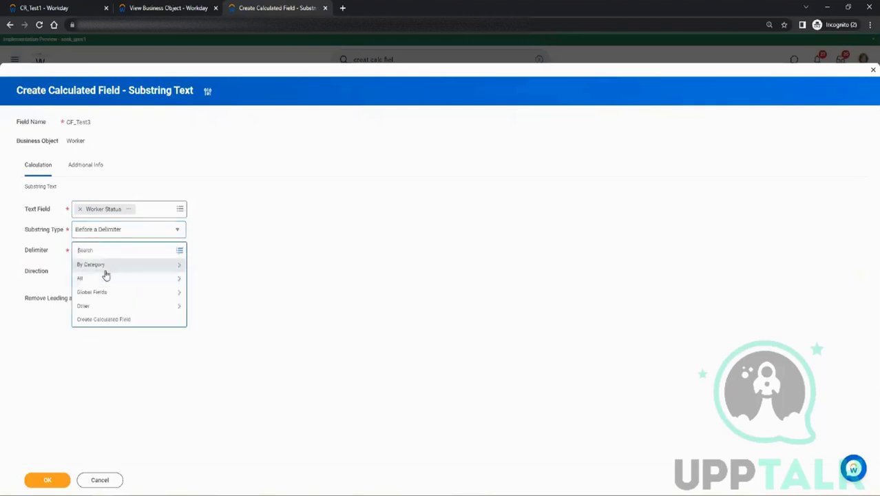
pyautogui.click(105, 293)
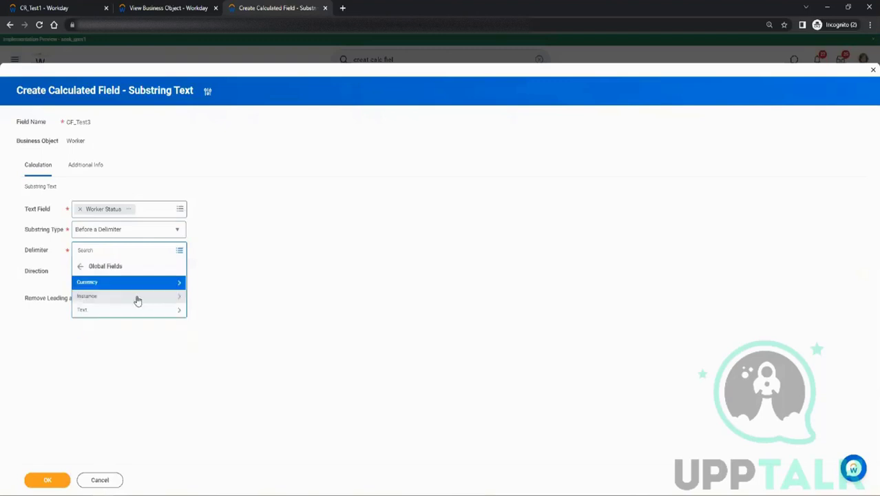
pyautogui.click(106, 311)
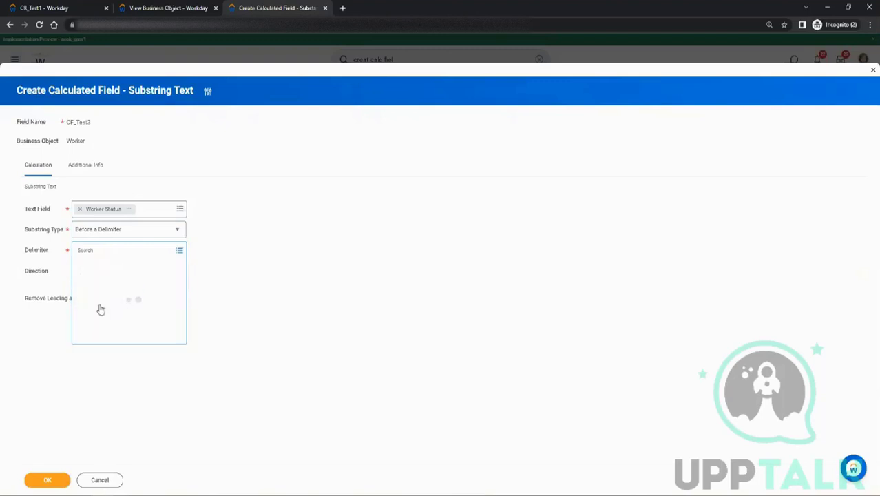
pyautogui.click(223, 275)
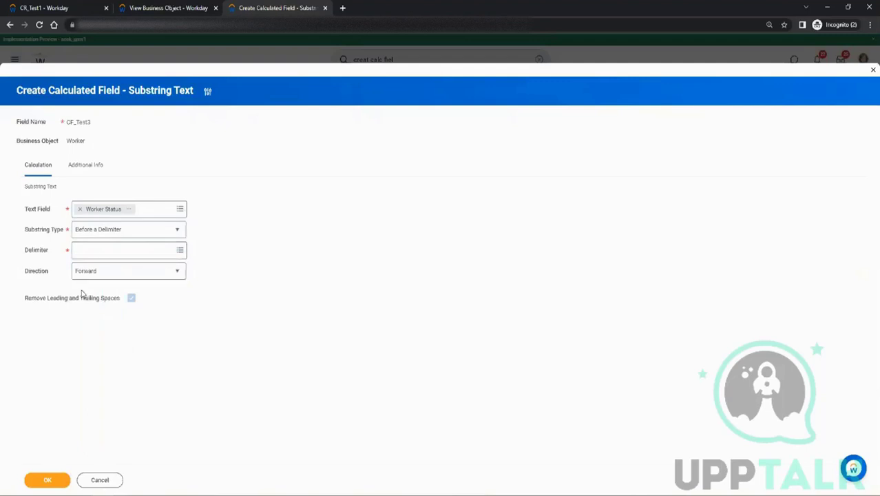
pyautogui.click(108, 235)
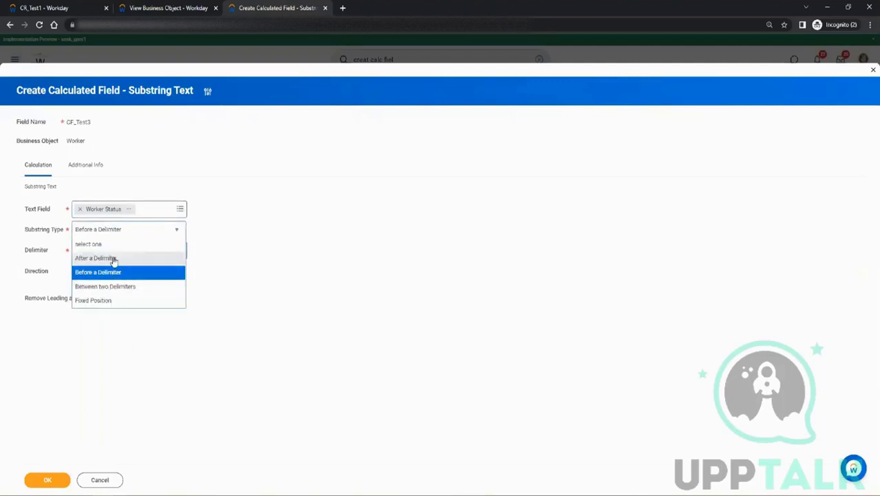
pyautogui.click(111, 257)
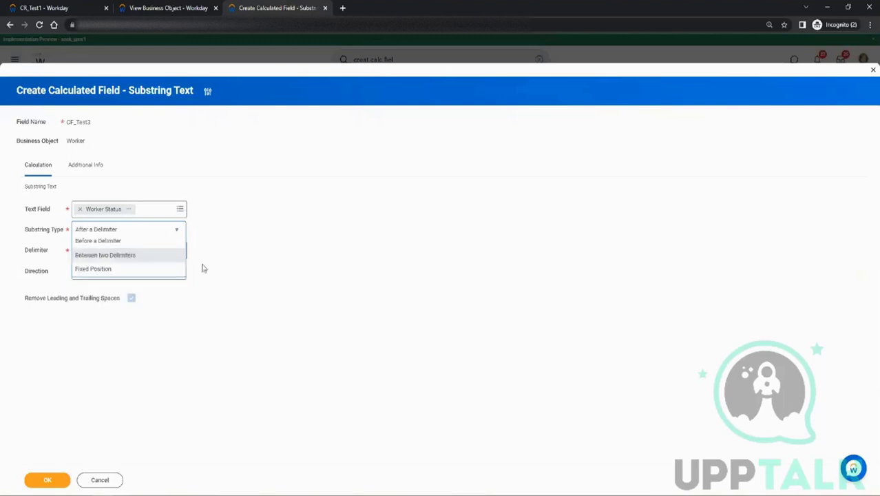
# Set the substring type to Fixed Position with the global numeric field 1 as starting character position
pyautogui.click(177, 233)
pyautogui.click(113, 304)
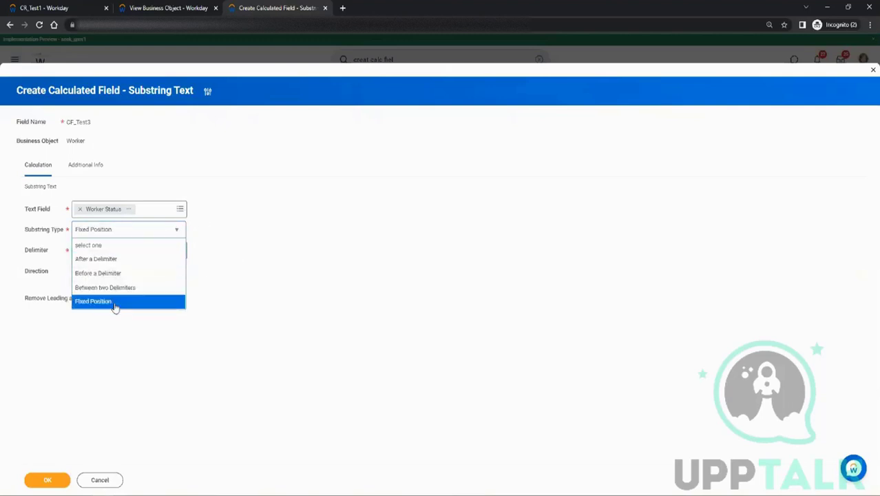
pyautogui.click(149, 249)
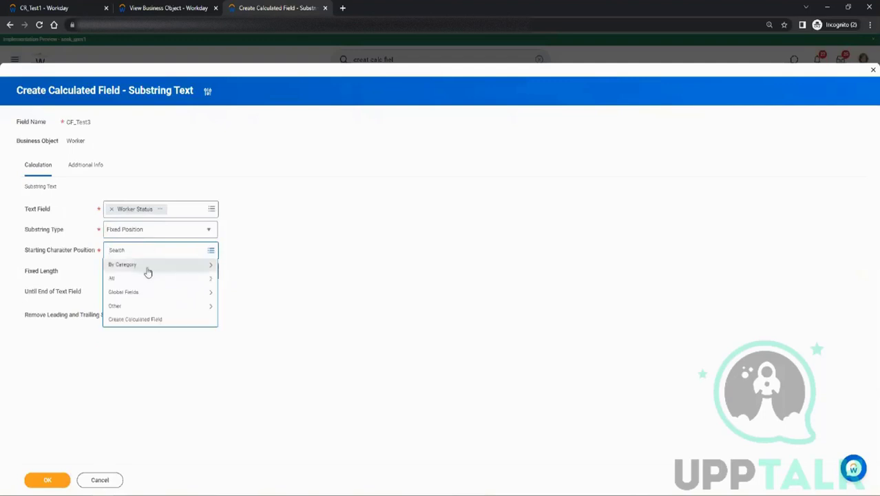
pyautogui.click(140, 291)
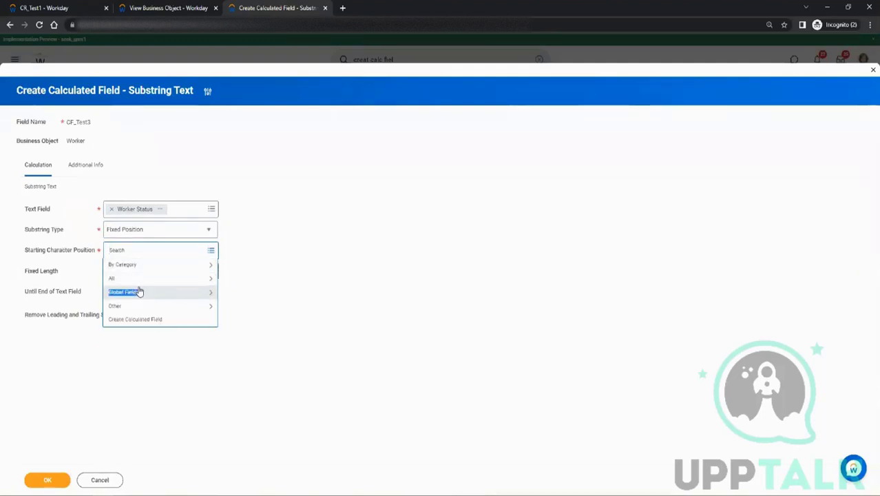
pyautogui.click(153, 281)
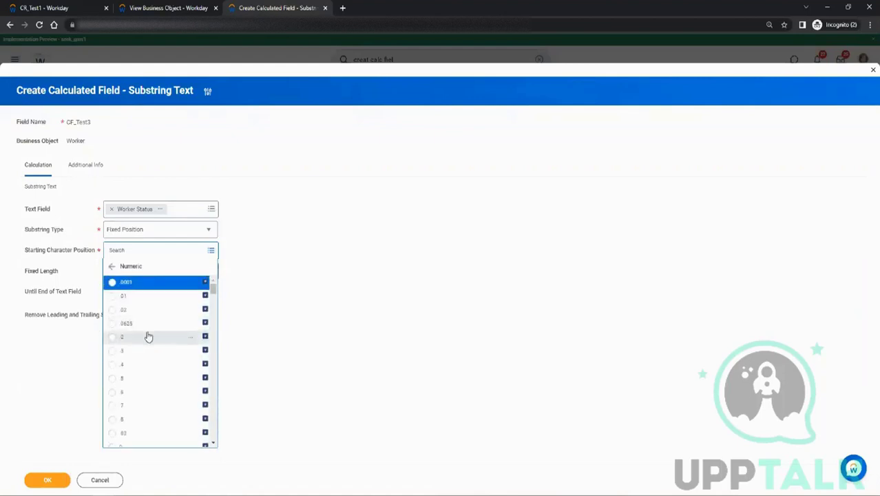
pyautogui.scroll(-5, 144, 303)
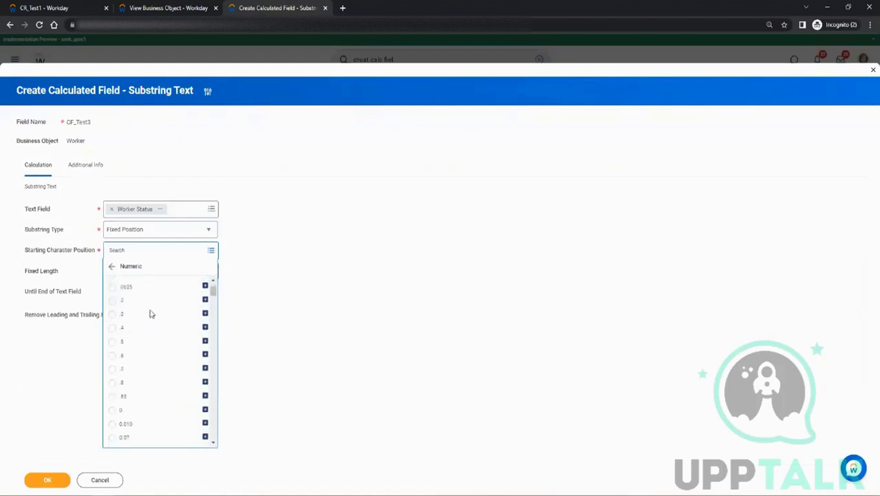
pyautogui.scroll(-1, 151, 314)
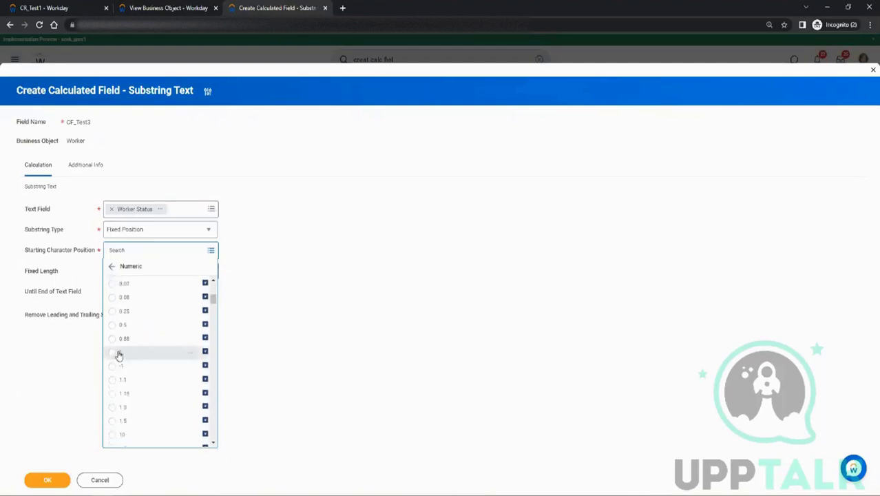
pyautogui.click(134, 352)
# Set the fixed length to the global numeric field 1 and save the calculated field
pyautogui.click(118, 274)
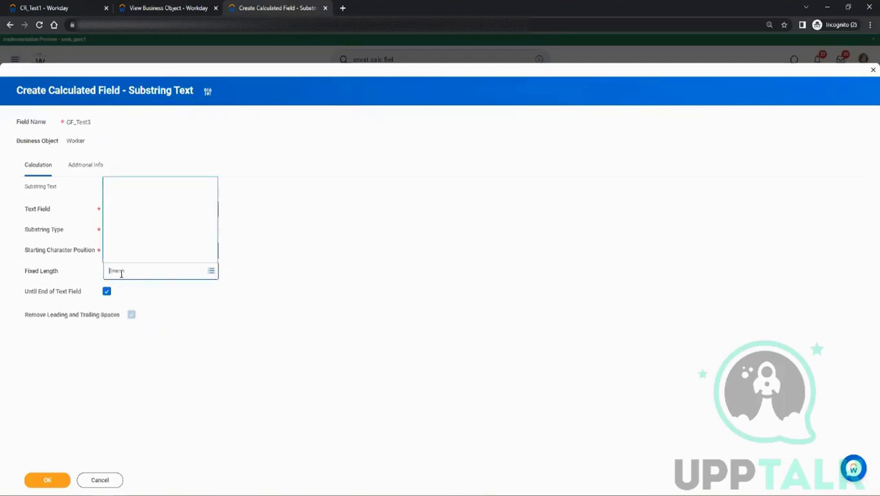
pyautogui.click(151, 216)
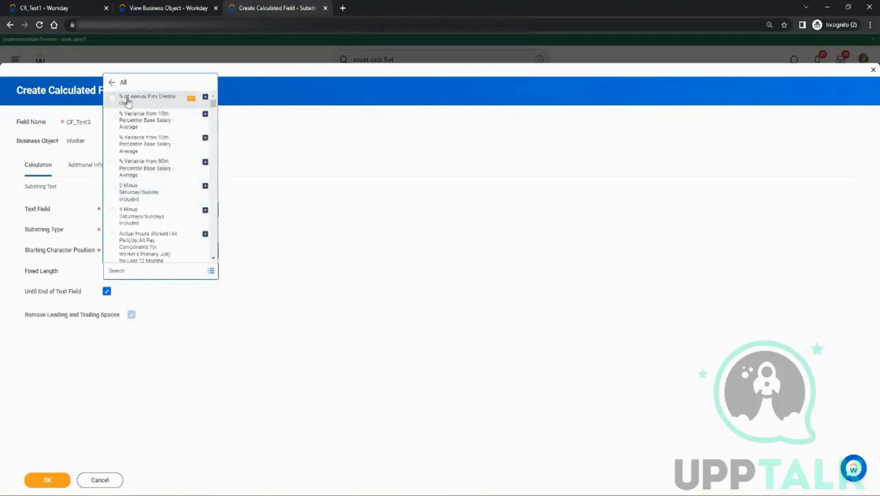
pyautogui.click(111, 84)
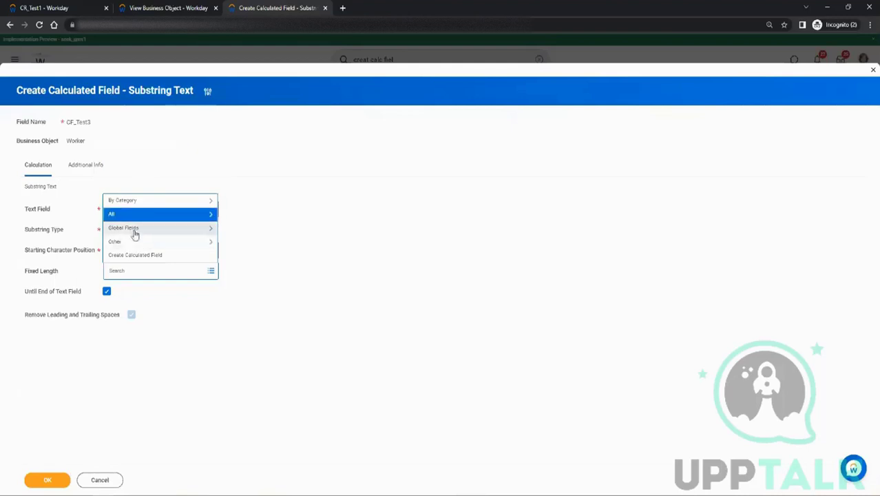
pyautogui.click(135, 234)
pyautogui.click(133, 254)
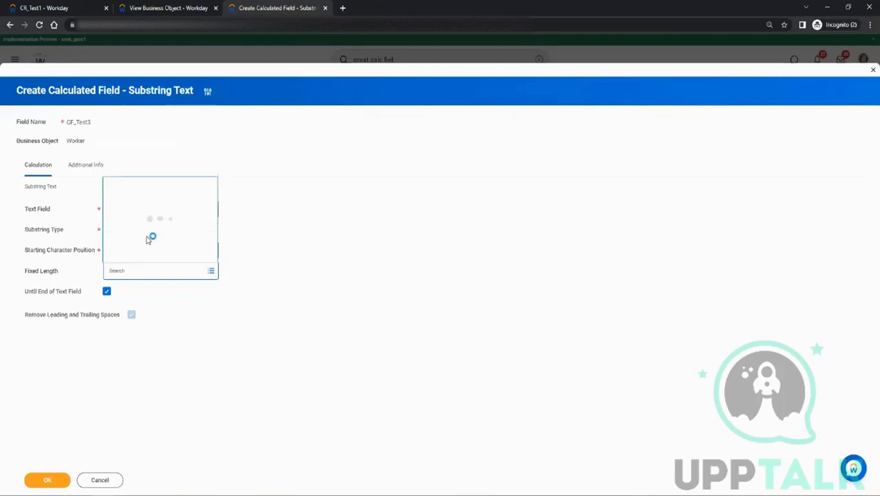
pyautogui.click(129, 170)
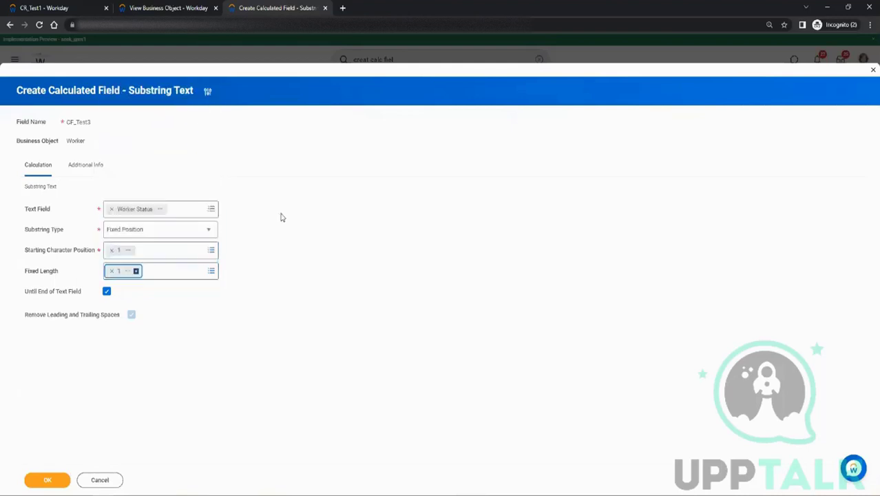
pyautogui.click(46, 476)
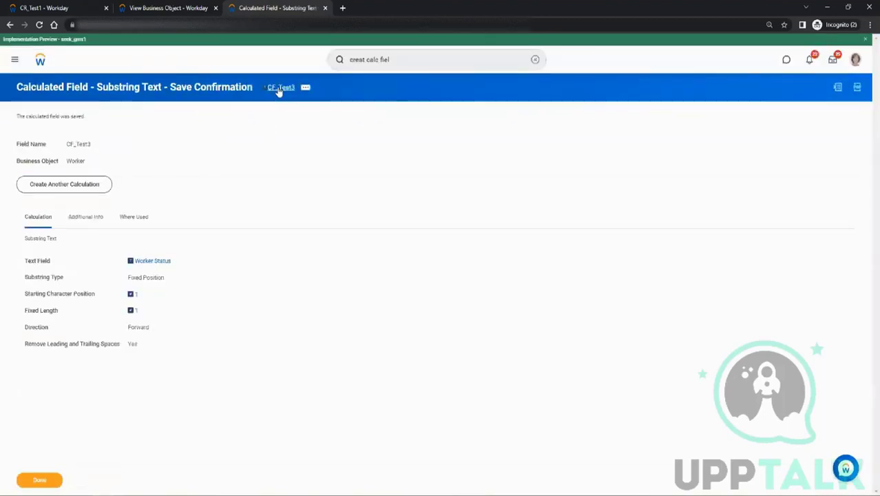
# Return to the CR_Test1 report and open its custom report definition for editing
pyautogui.click(279, 87)
pyautogui.click(294, 120)
pyautogui.click(42, 7)
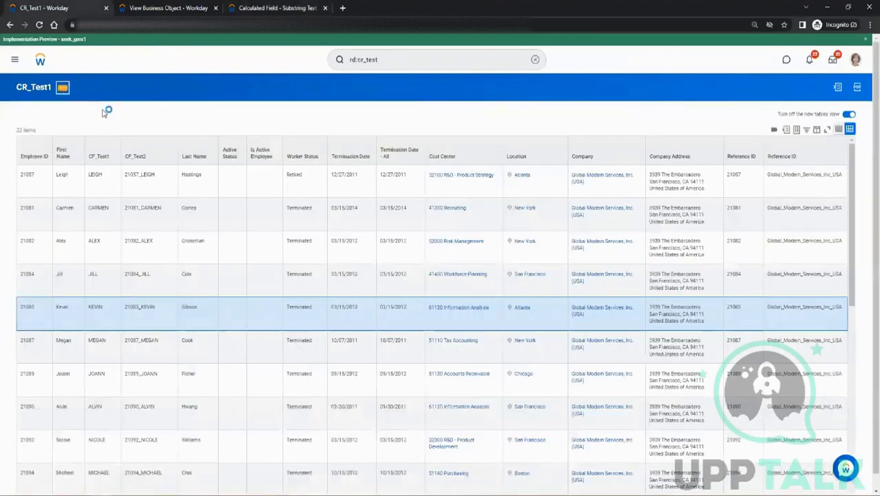
pyautogui.moveTo(108, 116)
pyautogui.click(164, 122)
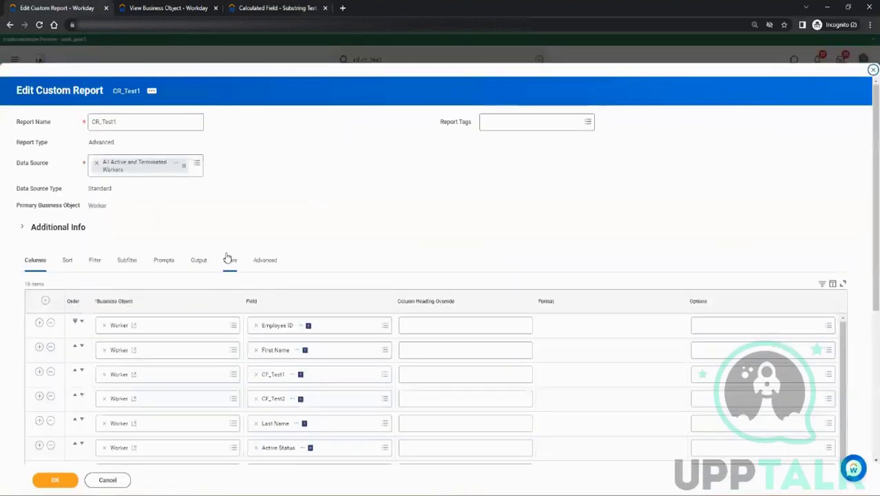
# Remove the Active Status, Is Active Employee and First Name columns from the CR_Test1 report definition
pyautogui.scroll(-3, 275, 289)
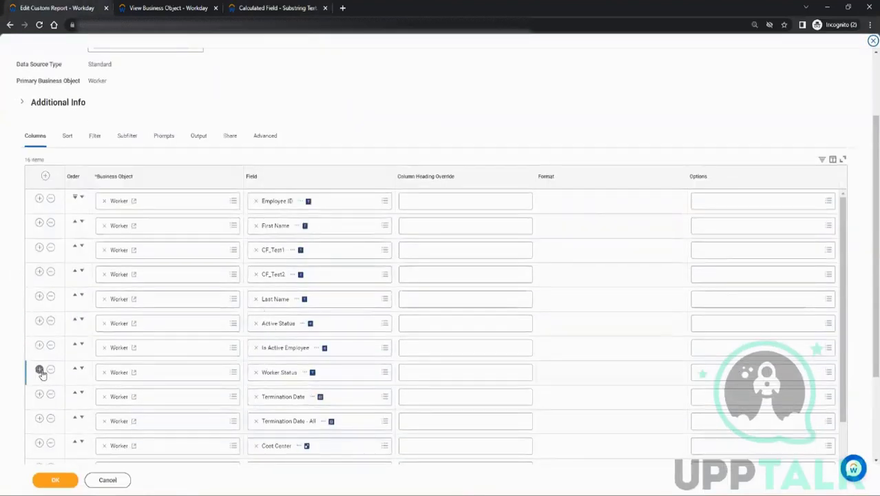
pyautogui.click(50, 321)
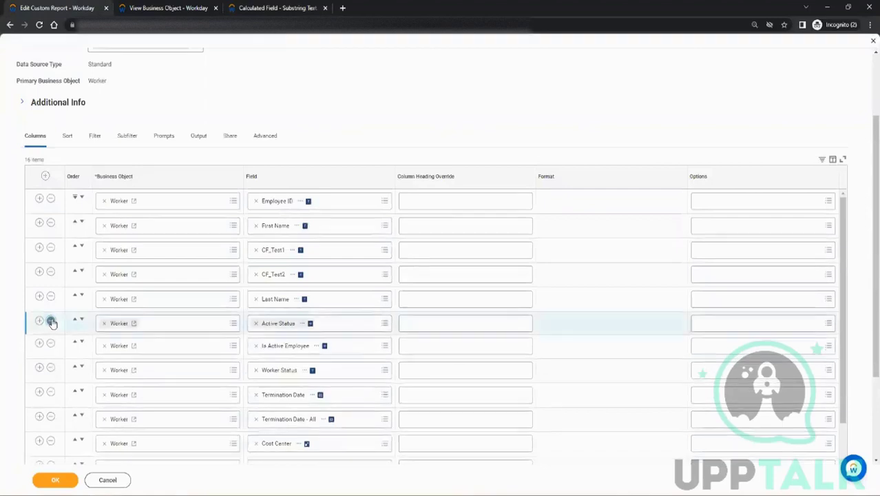
pyautogui.click(50, 322)
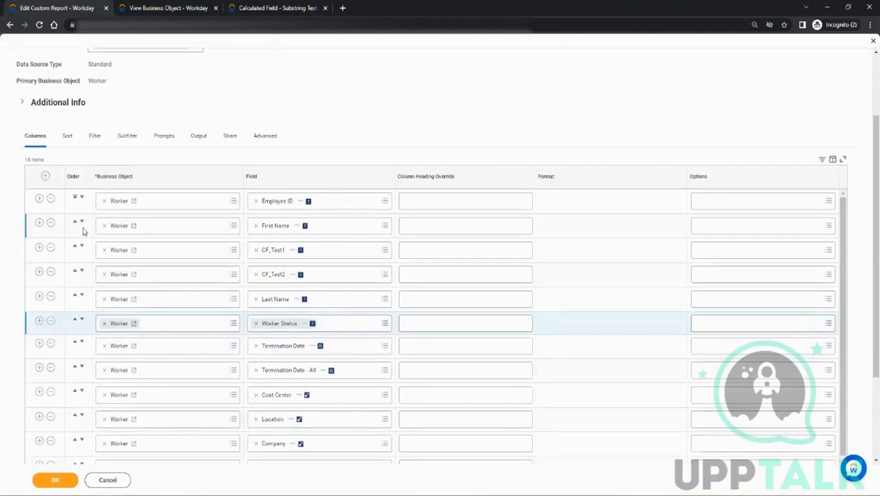
pyautogui.click(51, 223)
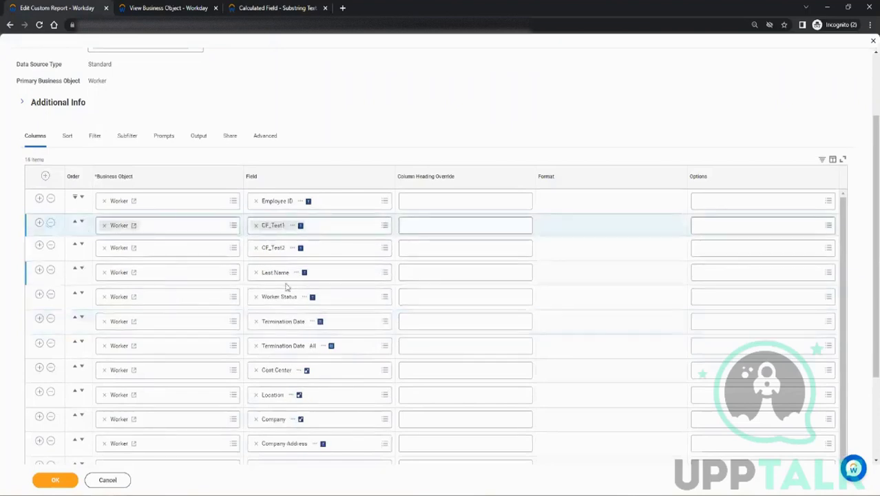
# Add a Worker column with the field CF_Test3 directly below Worker Status, save the report definition and run the report
pyautogui.click(39, 296)
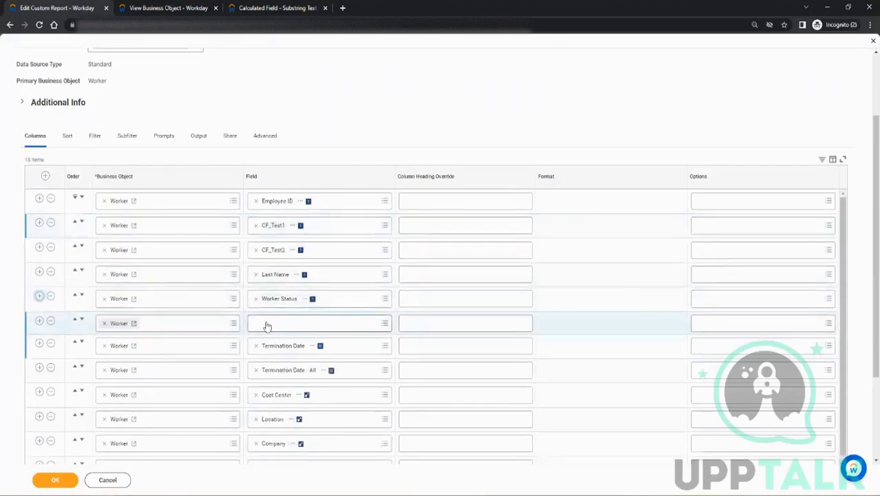
pyautogui.click(265, 323)
pyautogui.write('CF_Test1')
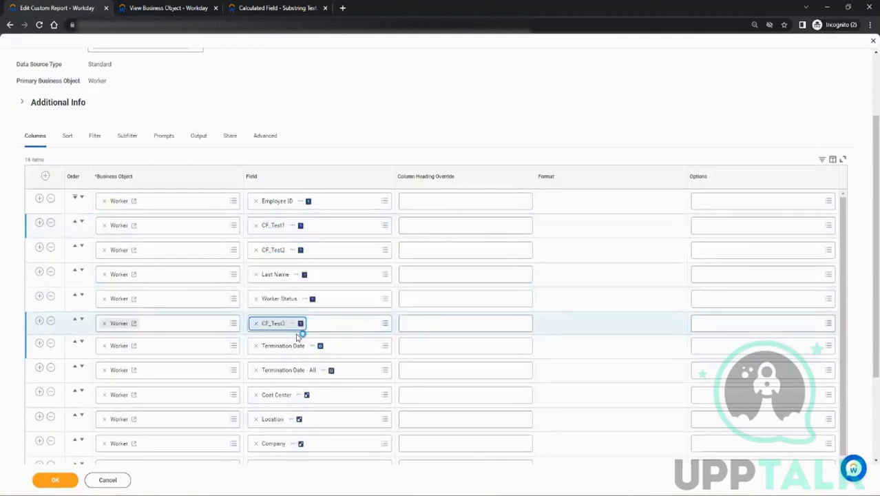
pyautogui.click(55, 481)
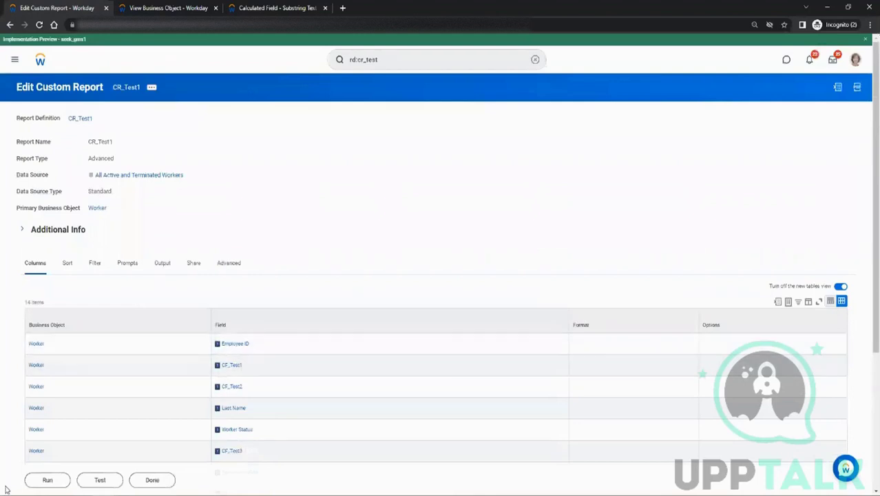
pyautogui.click(52, 482)
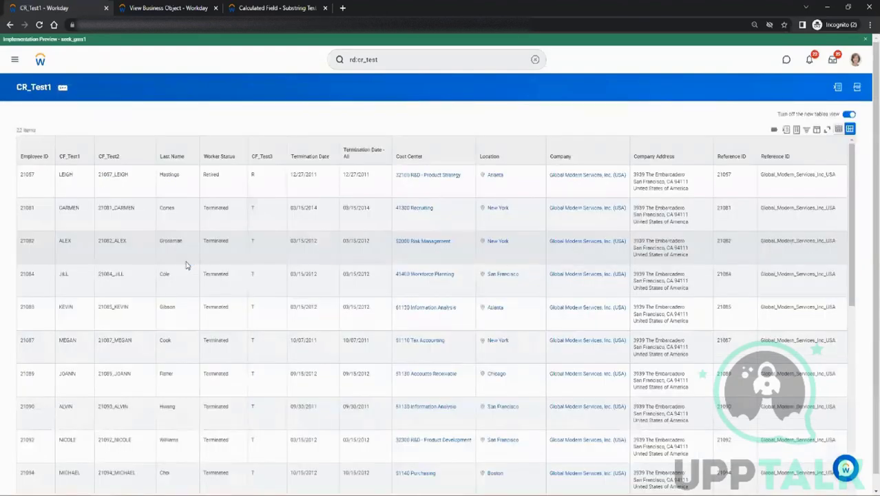
# Compare the CF_Test3 values with the Worker Status column and check the date format in the Termination Date column
pyautogui.click(253, 174)
pyautogui.click(251, 212)
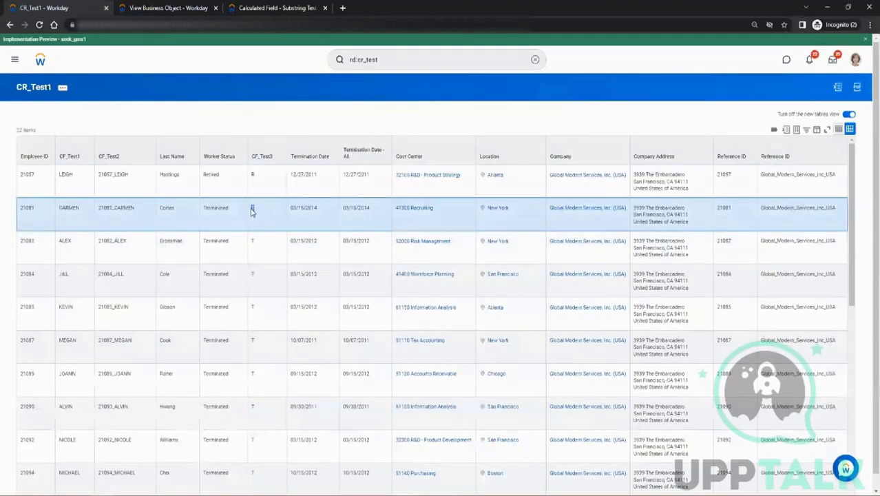
pyautogui.click(203, 243)
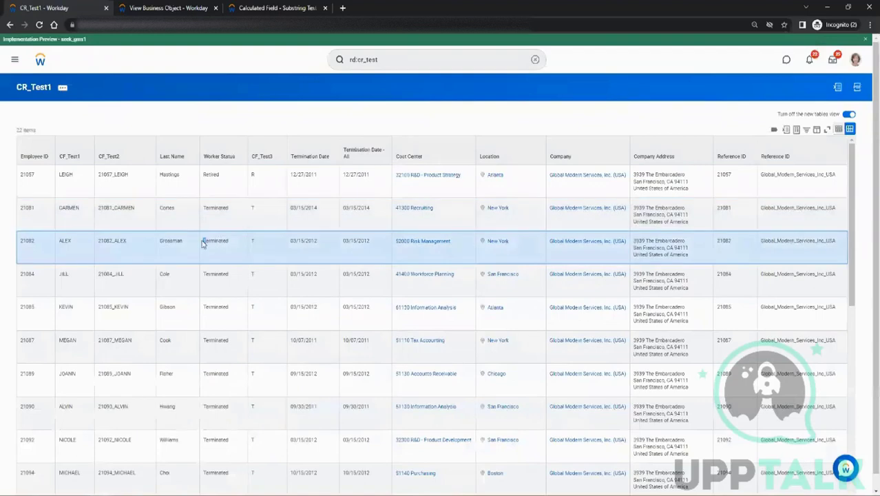
pyautogui.click(211, 275)
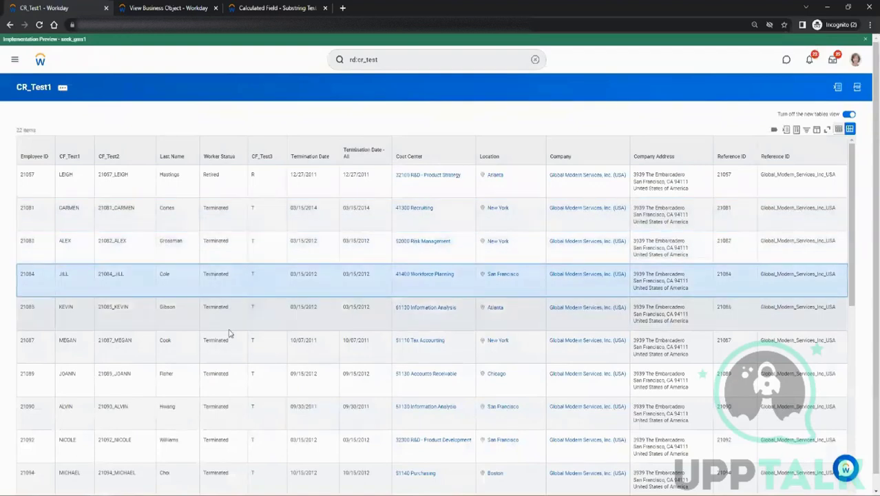
pyautogui.scroll(-2, 238, 349)
pyautogui.scroll(2, 238, 349)
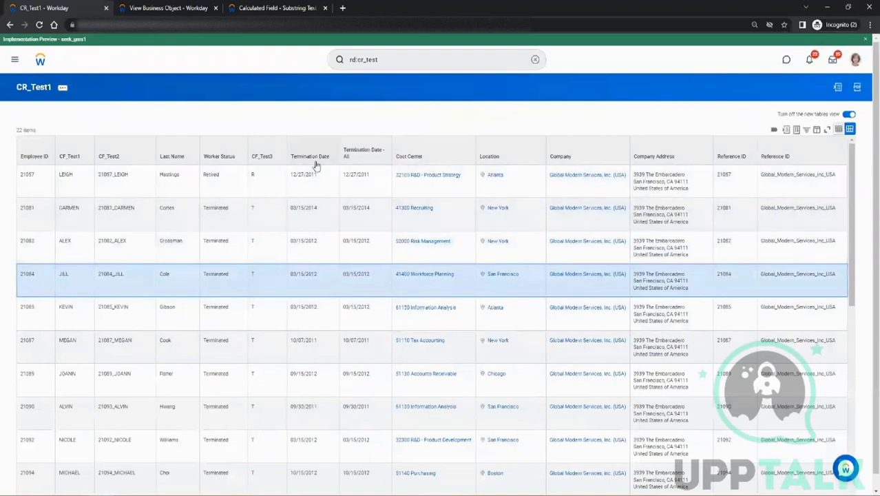
pyautogui.moveTo(290, 175); pyautogui.dragTo(322, 177)
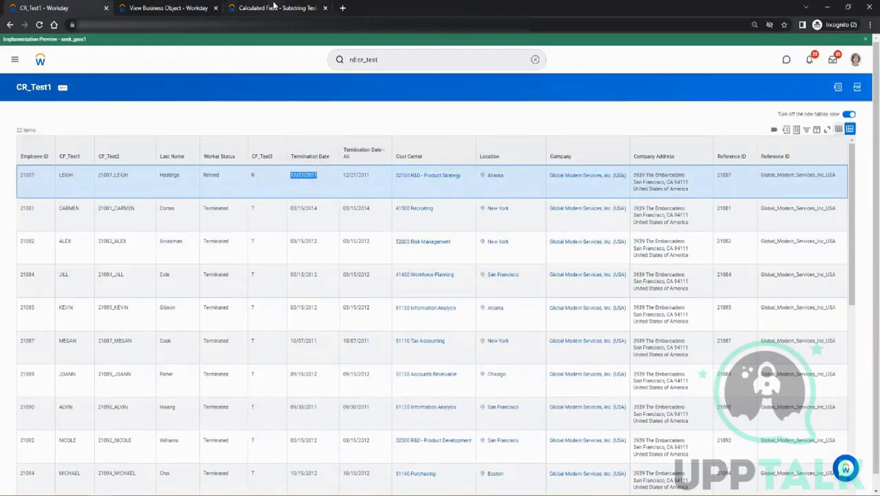
# Create another calculated field named CF_Test4 on the Worker business object with the Format Date function
pyautogui.click(274, 8)
pyautogui.click(91, 187)
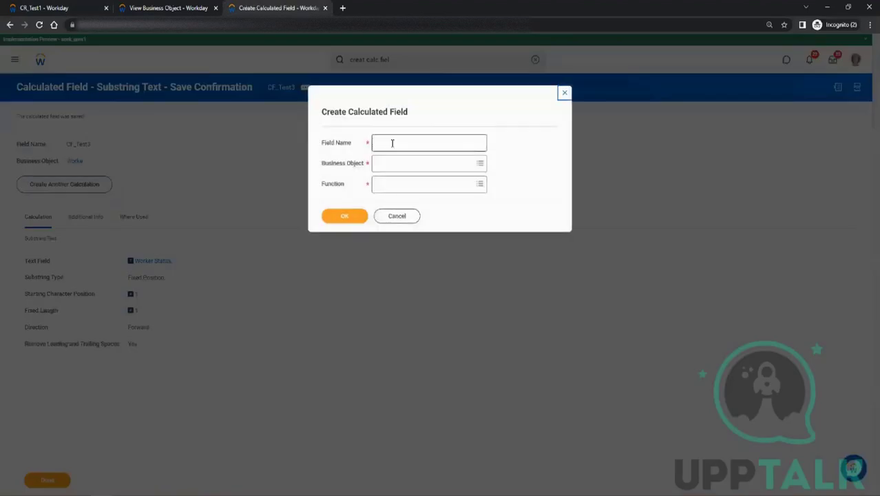
pyautogui.write('CF_Test4')
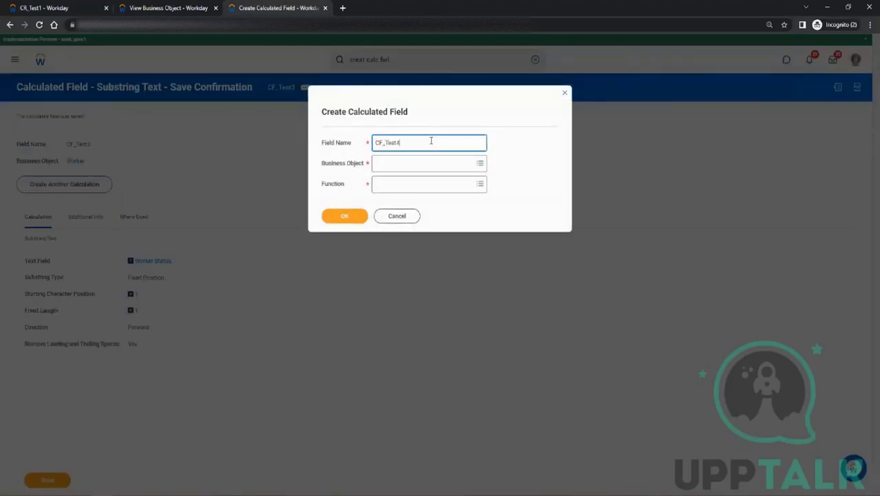
pyautogui.press('Tab')
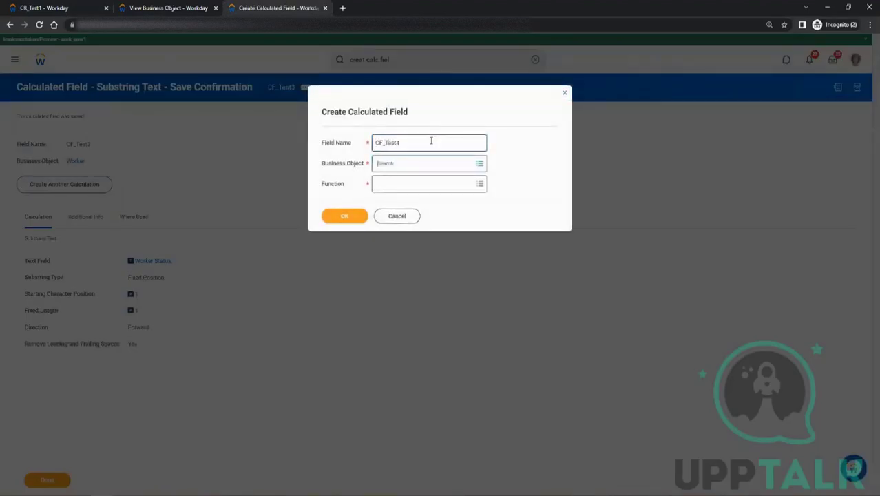
pyautogui.write('worker')
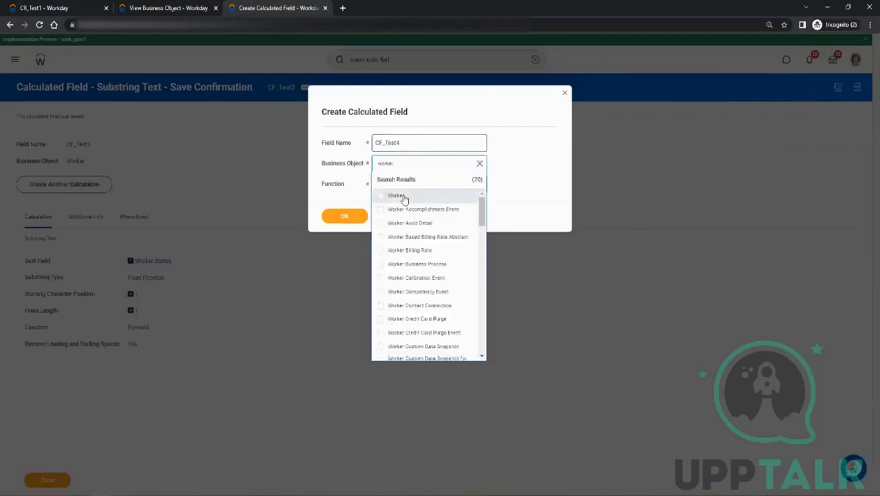
pyautogui.click(402, 198)
pyautogui.click(400, 183)
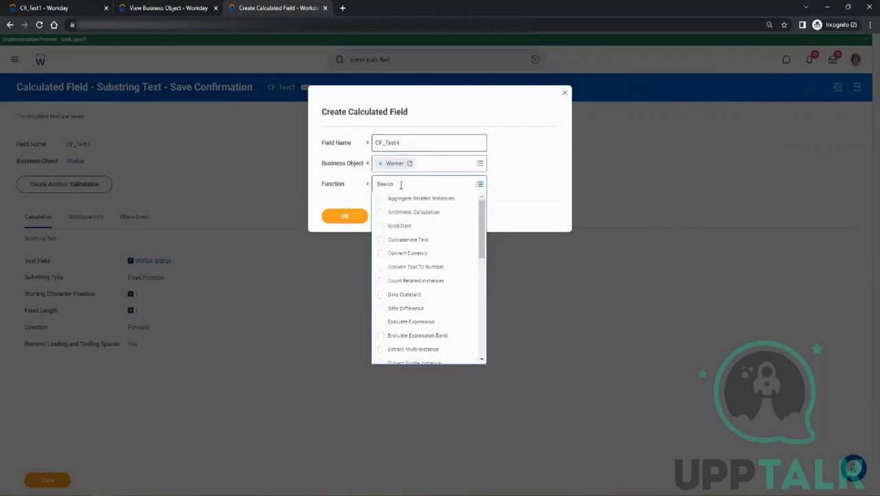
pyautogui.moveTo(482, 253); pyautogui.dragTo(486, 294)
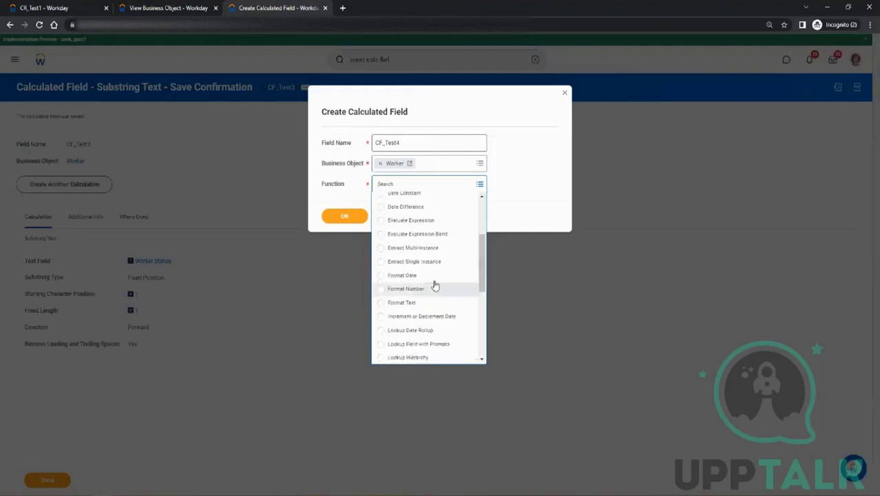
pyautogui.click(421, 276)
pyautogui.click(350, 217)
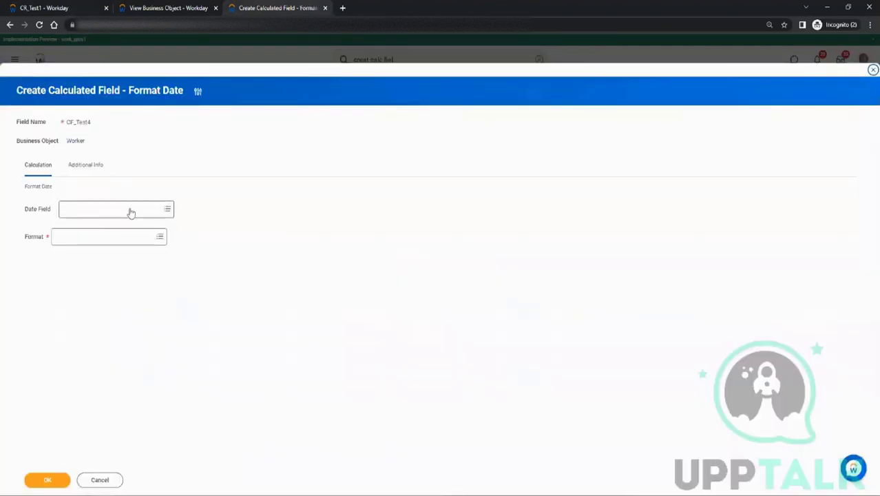
# Set Termination Date as the date field of CF_Test4
pyautogui.click(130, 210)
pyautogui.write('term')
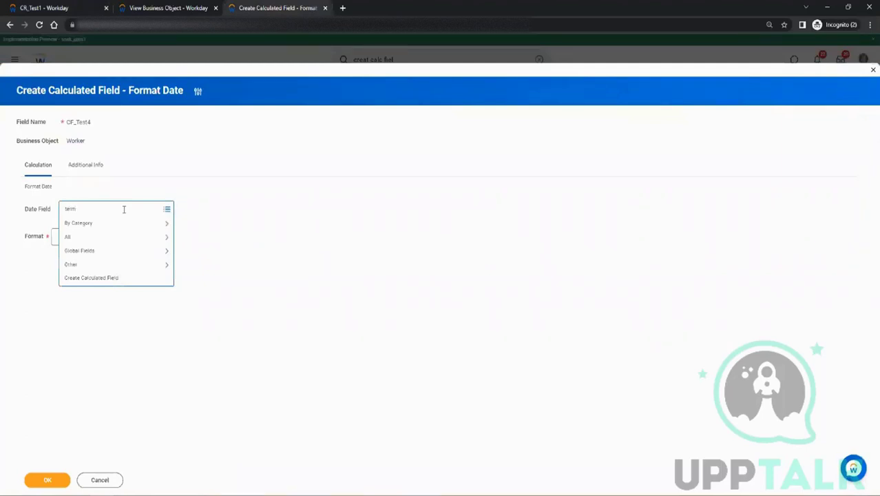
pyautogui.write('ination date')
pyautogui.press('Return')
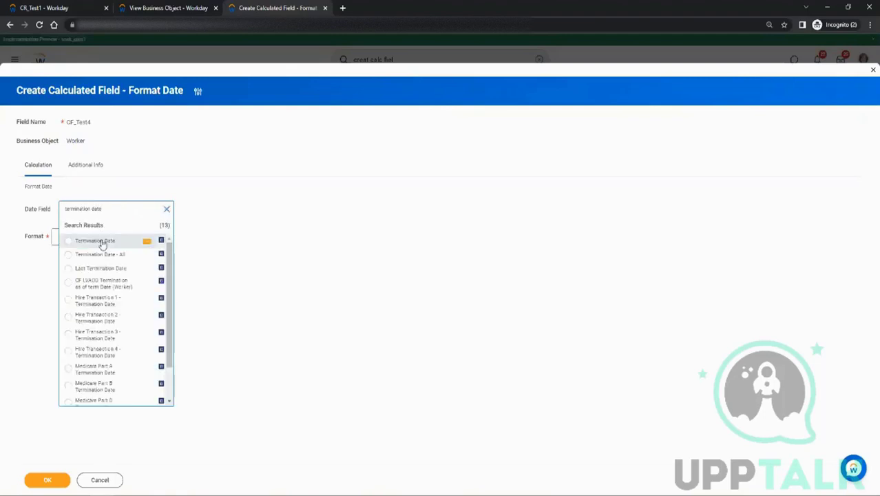
pyautogui.click(110, 240)
# Set the date format of CF_Test4 to Year
pyautogui.click(91, 237)
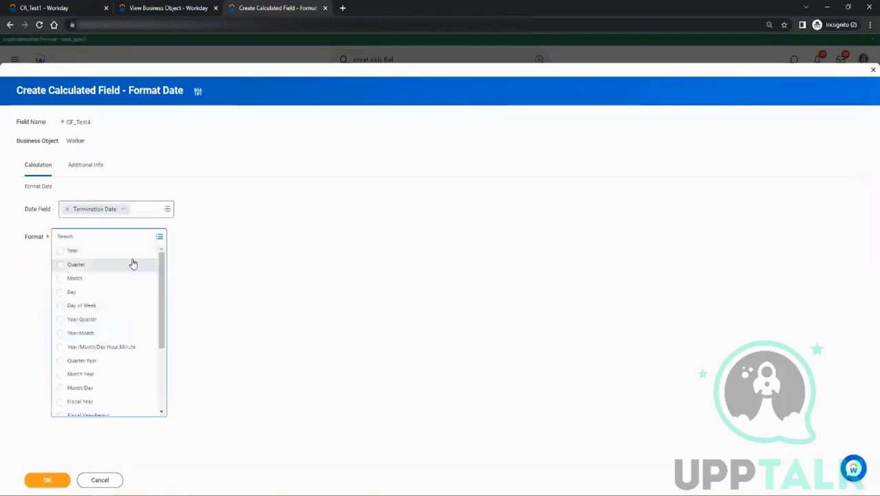
pyautogui.moveTo(163, 267); pyautogui.dragTo(164, 230)
pyautogui.click(59, 252)
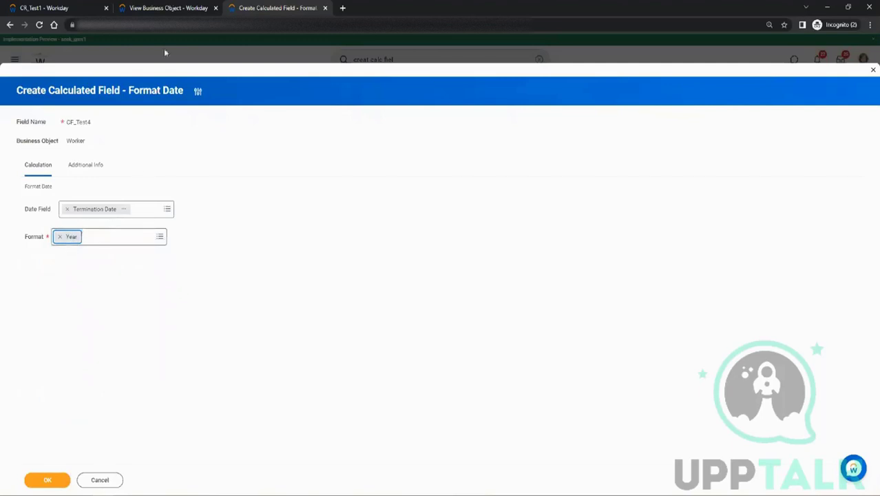
# Examine the year part of the Termination Date values in the CR_Test1 report and return to the calculated field
pyautogui.click(69, 8)
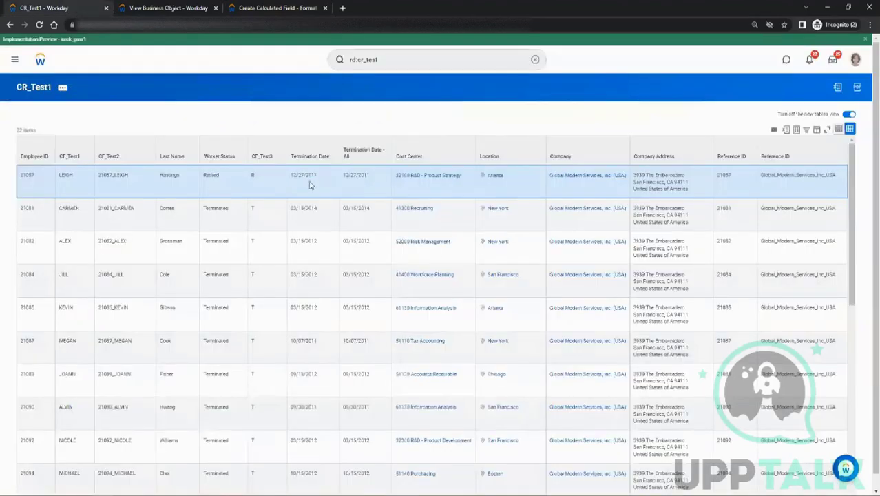
pyautogui.doubleClick(308, 175)
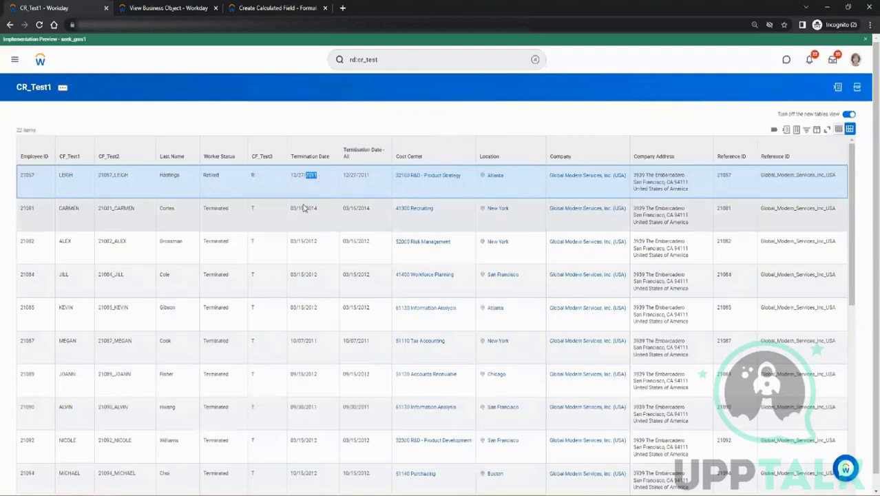
pyautogui.doubleClick(311, 207)
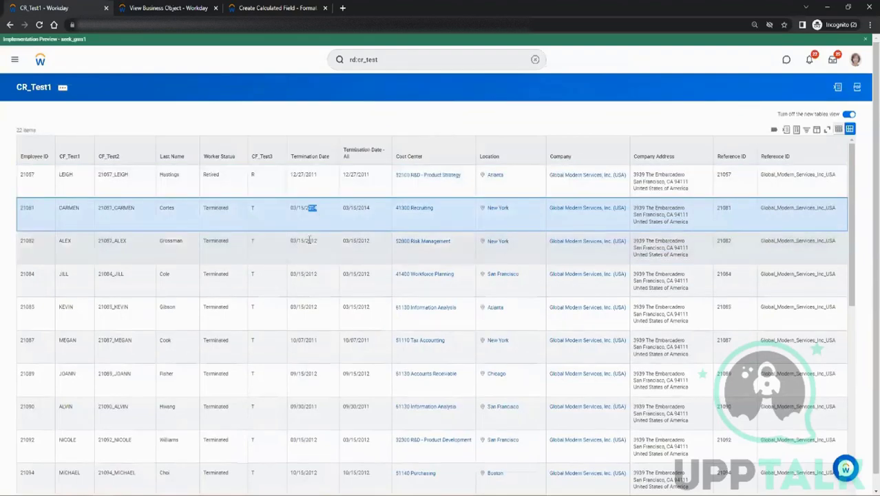
pyautogui.doubleClick(311, 240)
pyautogui.click(249, 7)
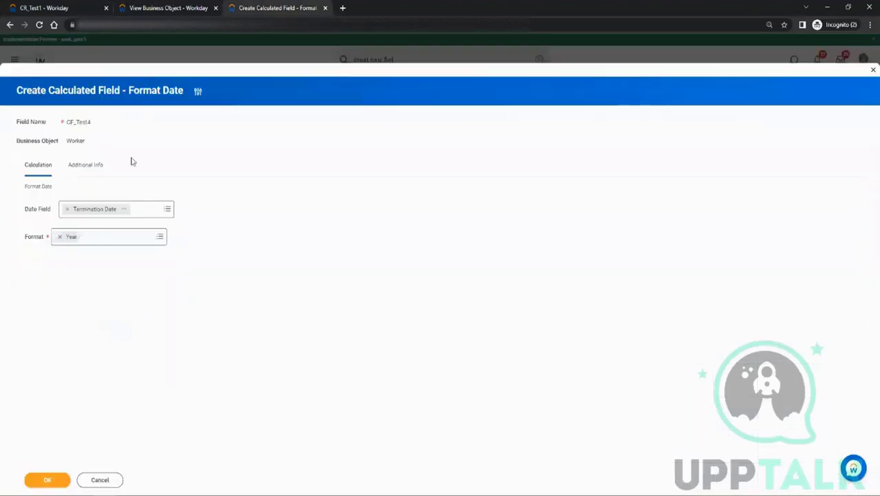
# Try Day as the date format of CF_Test4, and choose Format Mask instead
pyautogui.click(126, 237)
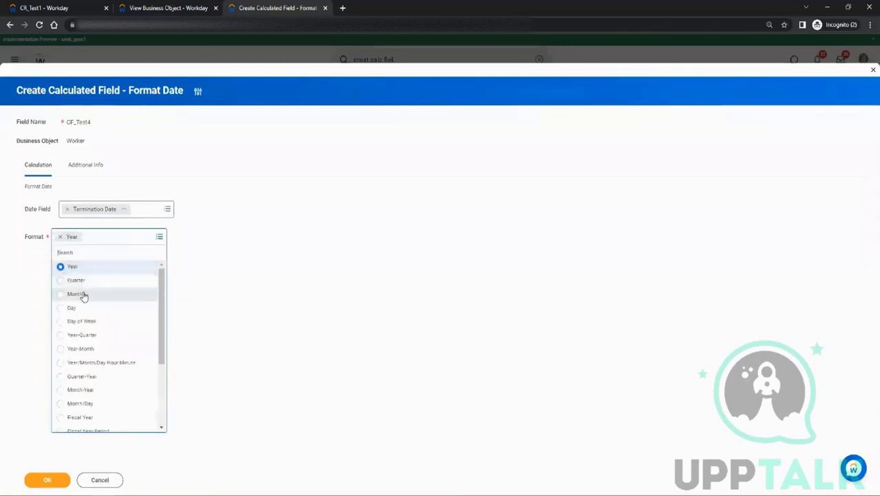
pyautogui.click(73, 307)
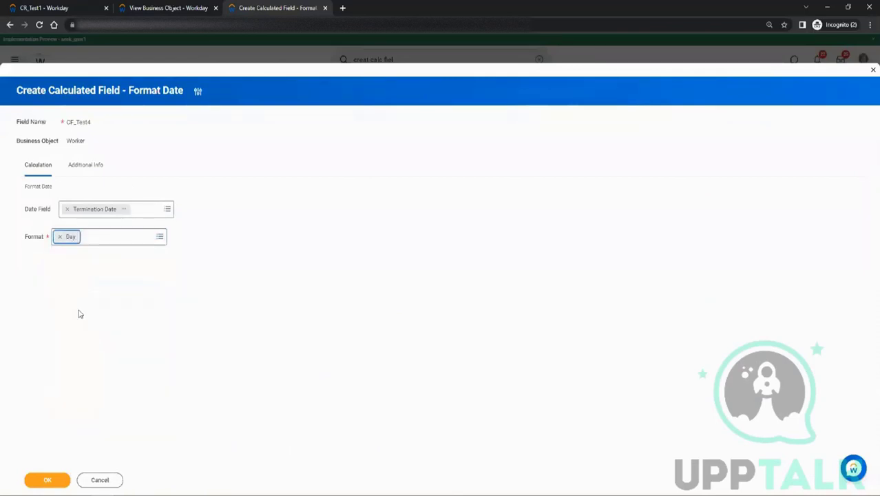
pyautogui.click(143, 238)
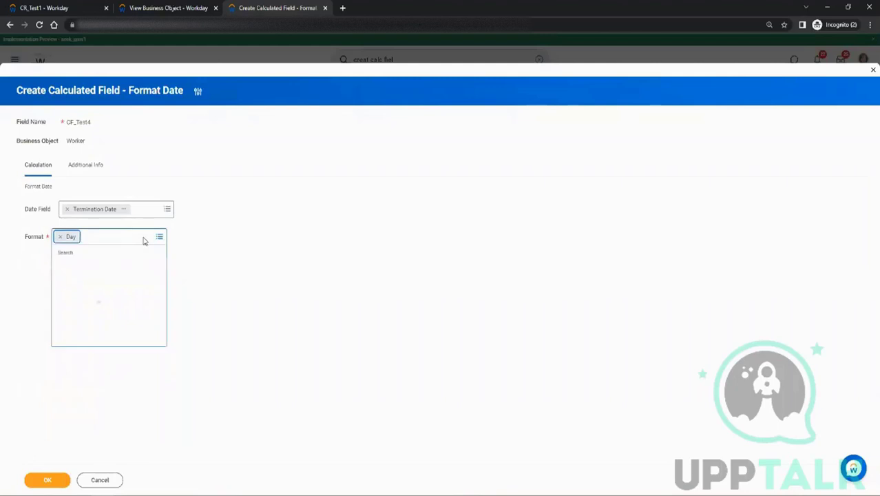
pyautogui.moveTo(168, 320); pyautogui.dragTo(167, 382)
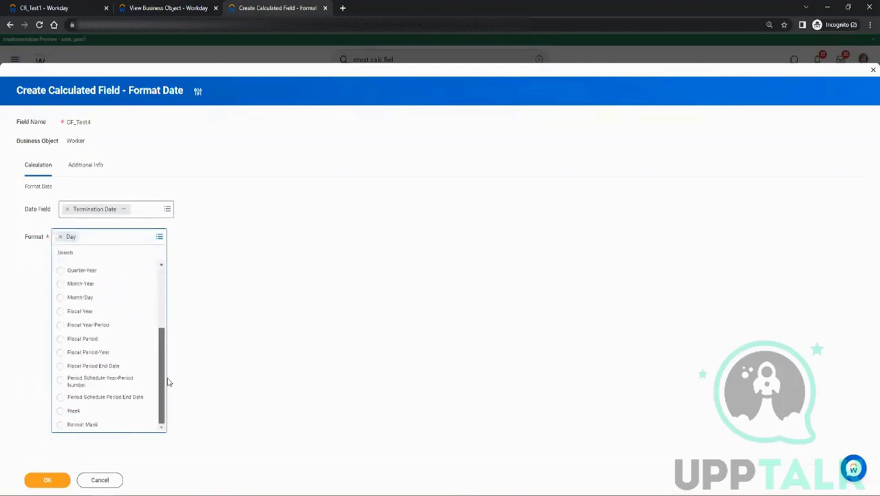
pyautogui.click(81, 425)
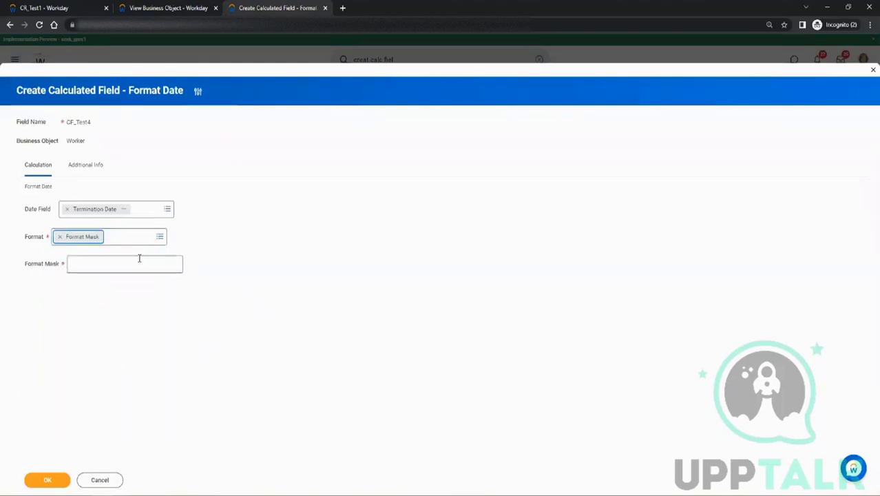
# Set the format mask of CF_Test4 to dd-MMMM-yyyyy and save the calculated field
pyautogui.click(74, 263)
pyautogui.moveTo(43, 268)
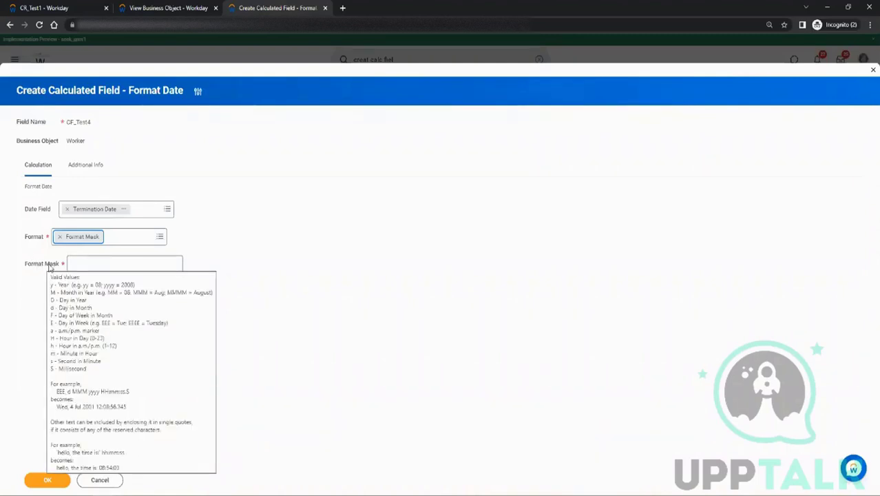
pyautogui.click(73, 265)
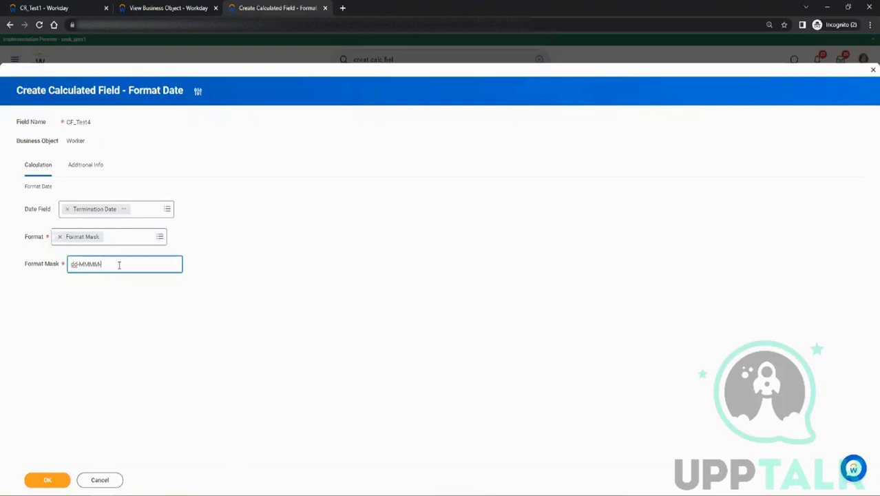
pyautogui.write('dd-MMMM-yyyy')
pyautogui.moveTo(54, 268)
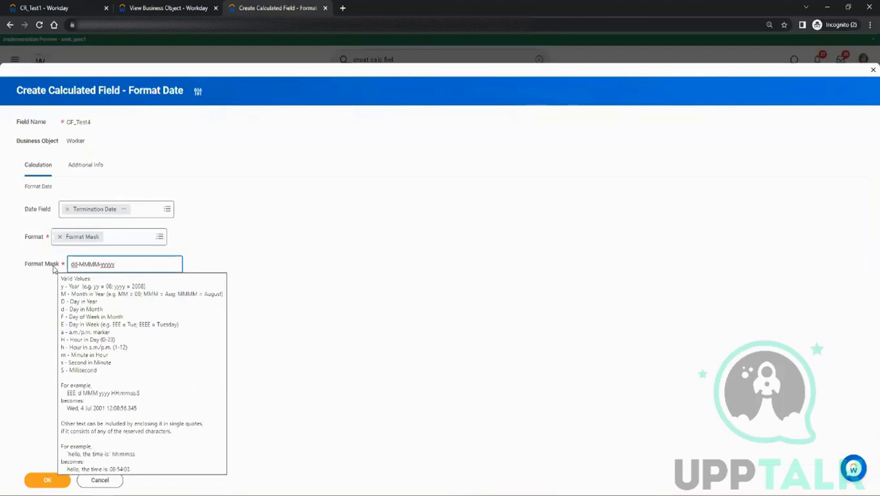
pyautogui.click(22, 335)
pyautogui.click(47, 479)
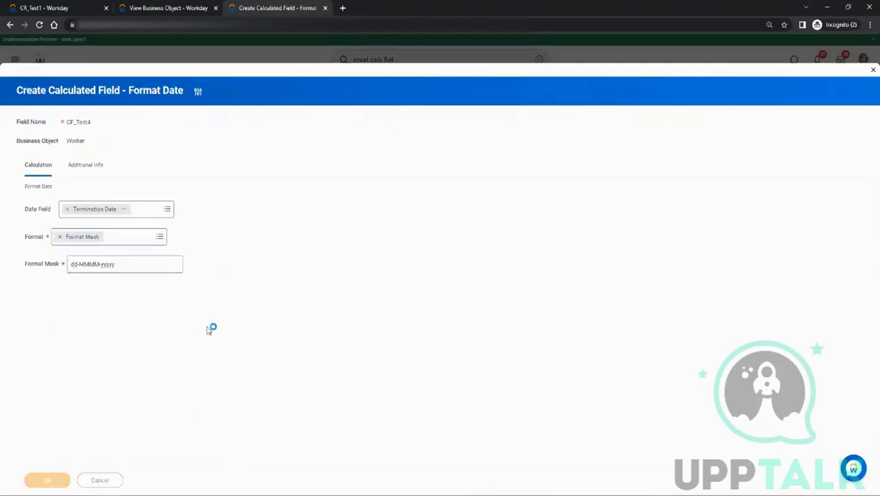
# Copy the name of the saved calculated field CF_Test4 and open the CR_Test1 report definition for editing
pyautogui.rightClick(272, 91)
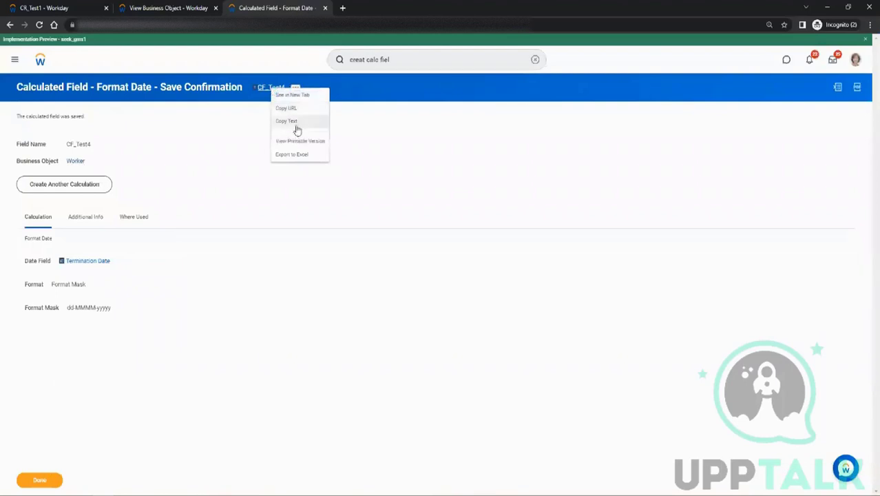
pyautogui.click(294, 129)
pyautogui.click(44, 7)
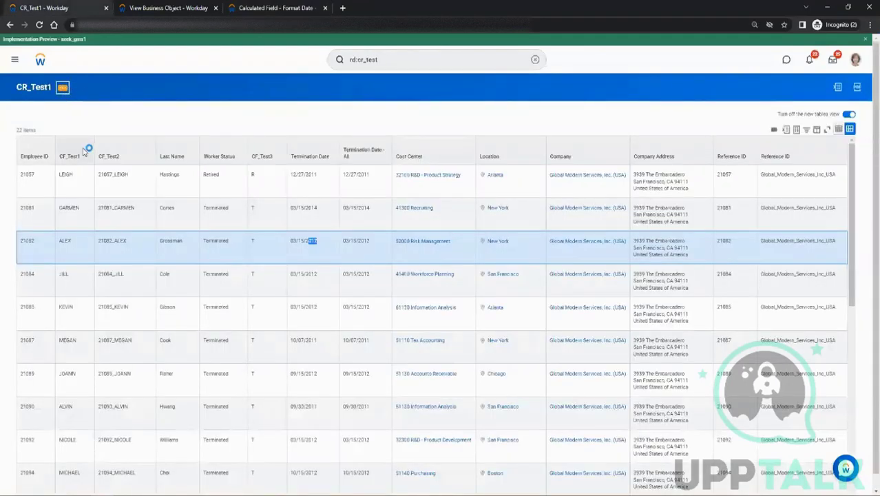
pyautogui.click(62, 86)
pyautogui.moveTo(125, 119)
pyautogui.click(162, 123)
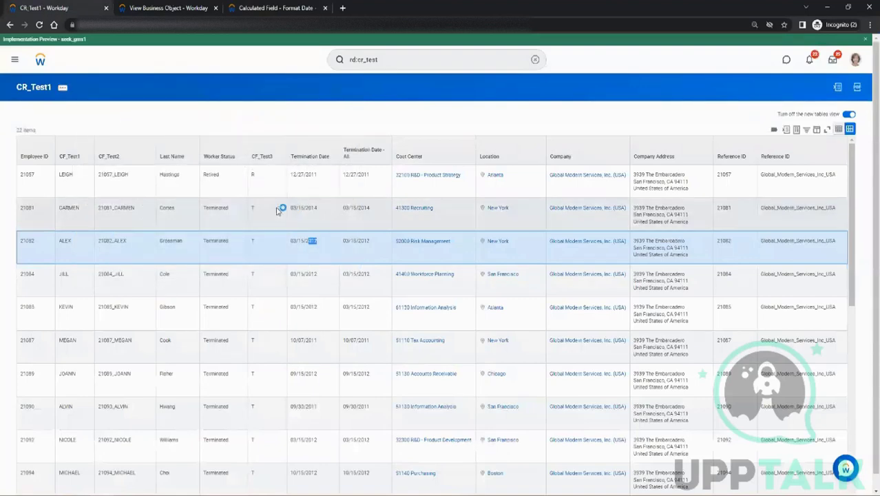
pyautogui.scroll(-5, 234, 255)
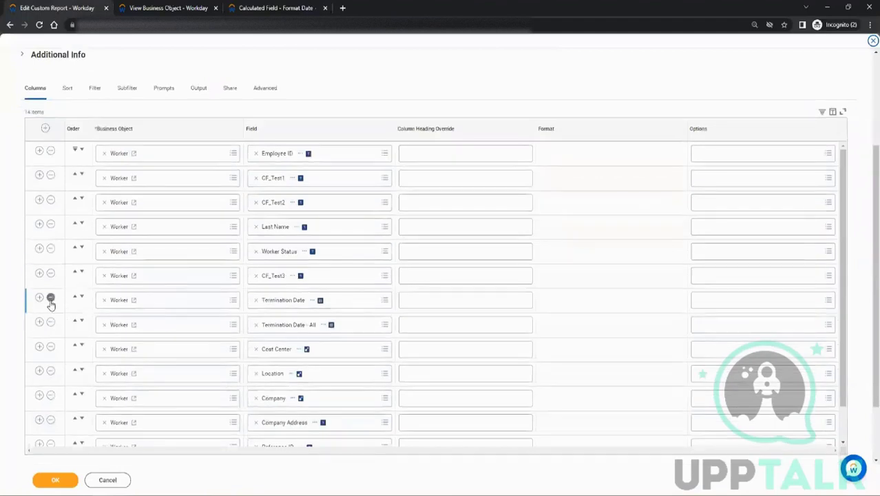
# Add a Worker column with the field CF_Test4 directly after Termination Date, and save and run the report
pyautogui.click(39, 299)
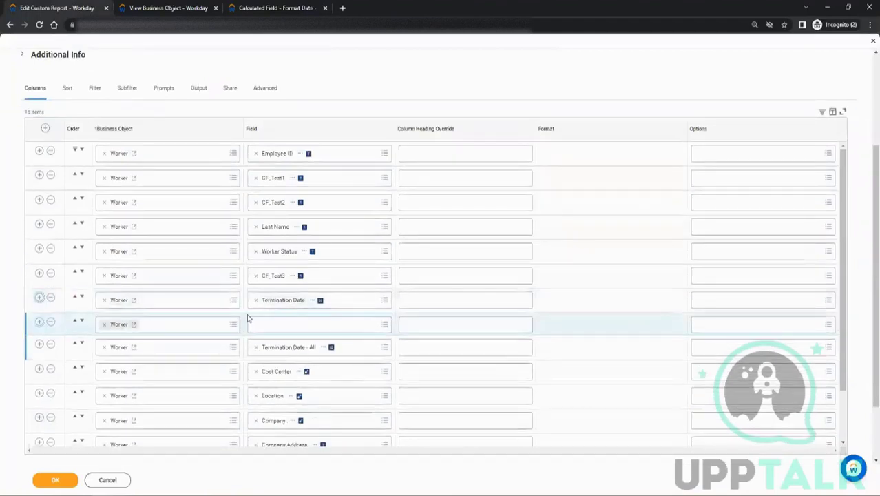
pyautogui.click(277, 324)
pyautogui.write('CF_Test4')
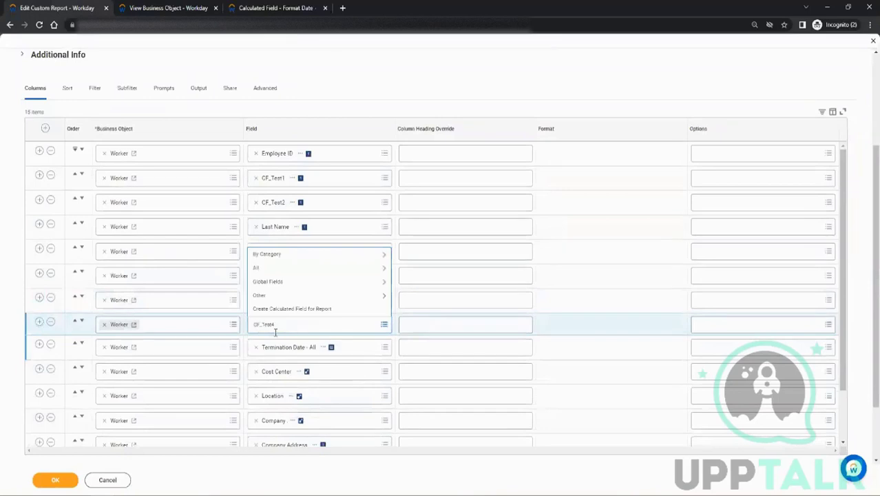
pyautogui.press('Return')
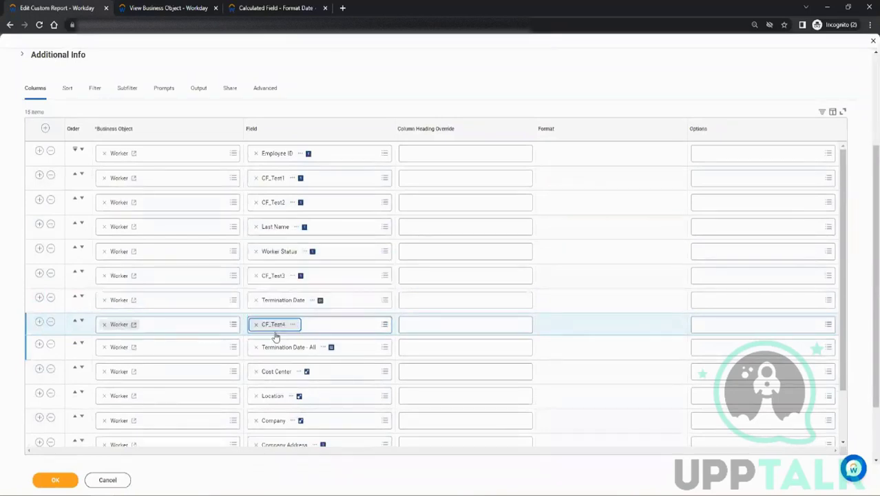
pyautogui.click(45, 478)
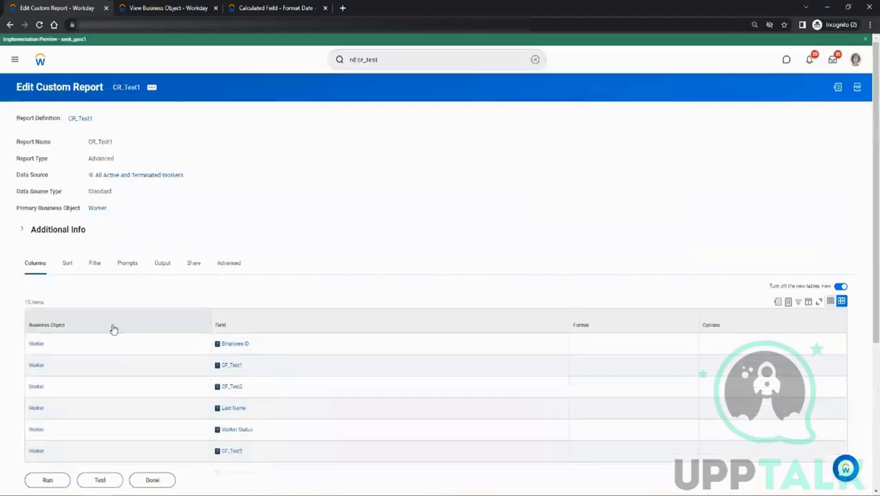
pyautogui.click(47, 479)
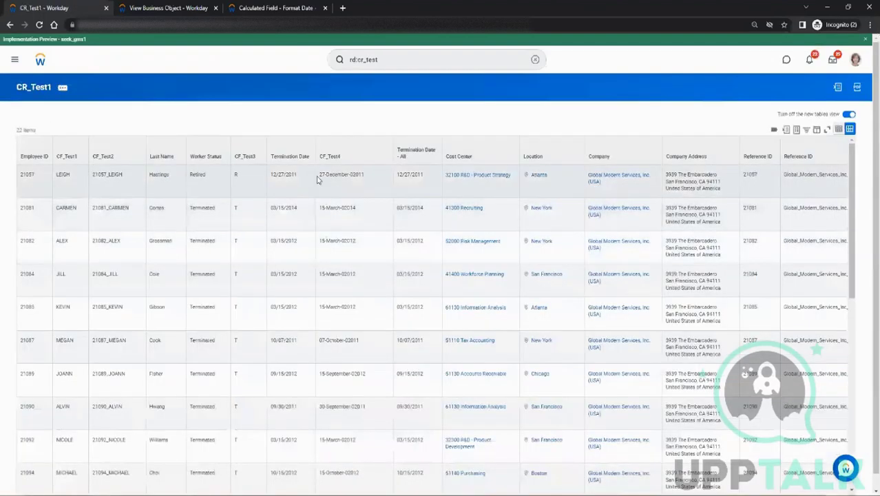
# Examine the CF_Test4 dates in the CR_Test1 report and compare them with the year part of the field's format mask
pyautogui.click(324, 176)
pyautogui.doubleClick(336, 175)
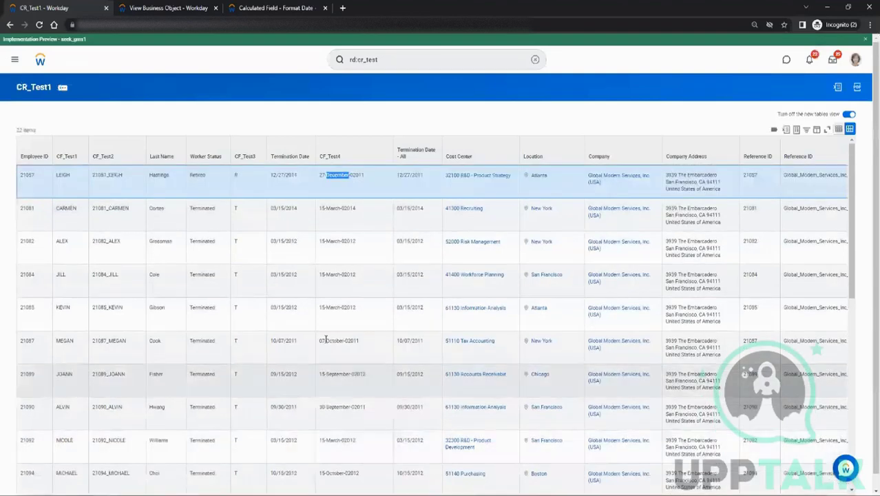
pyautogui.click(256, 7)
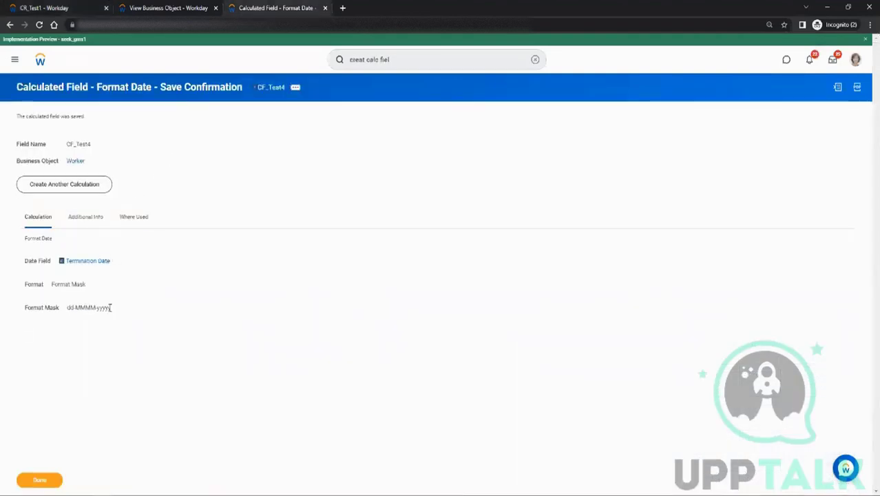
pyautogui.moveTo(99, 311); pyautogui.dragTo(114, 313)
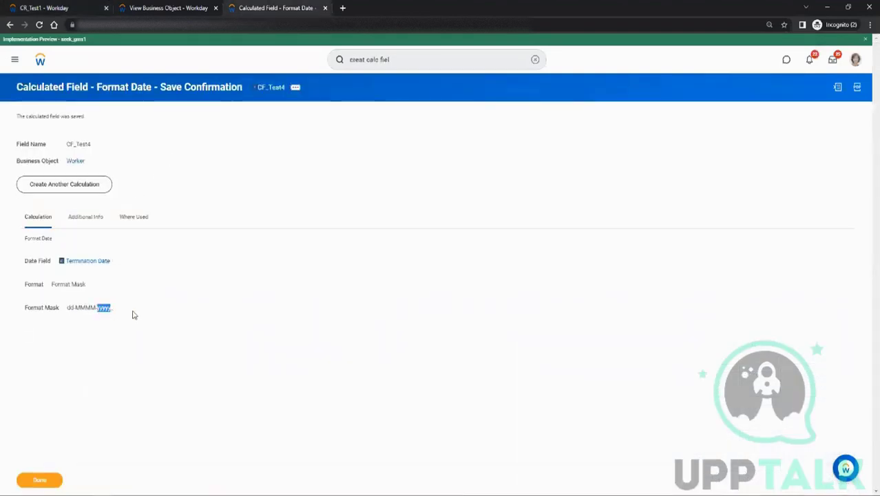
pyautogui.rightClick(134, 312)
pyautogui.click(281, 220)
# Edit CF_Test4 to use the format mask yyyy-MM-dd and save the calculated field
pyautogui.click(295, 87)
pyautogui.moveTo(321, 124)
pyautogui.moveTo(343, 135)
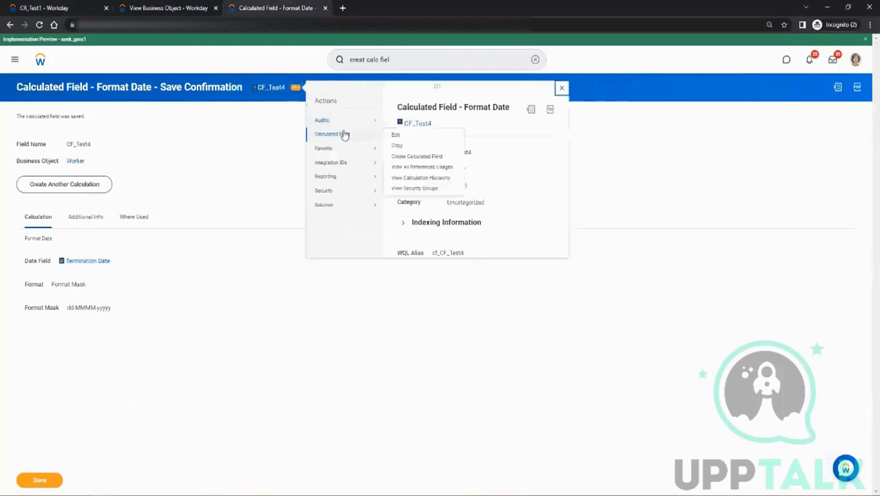
pyautogui.click(394, 138)
pyautogui.click(146, 280)
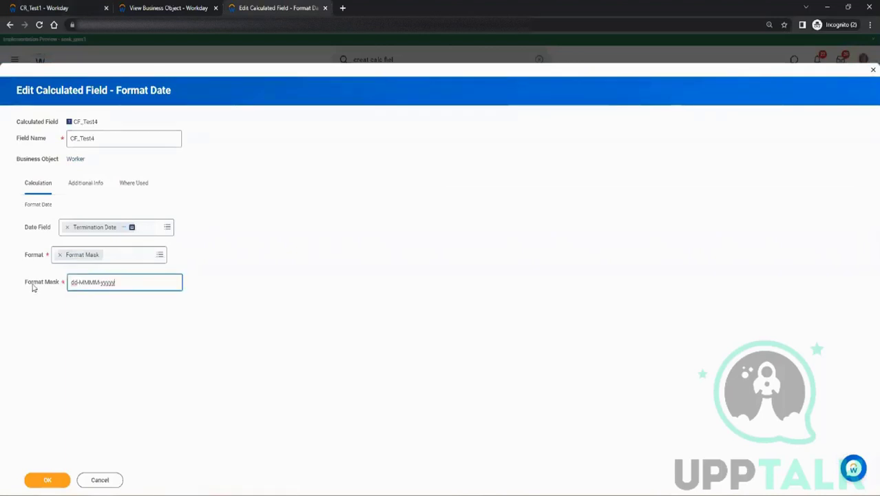
pyautogui.moveTo(32, 288)
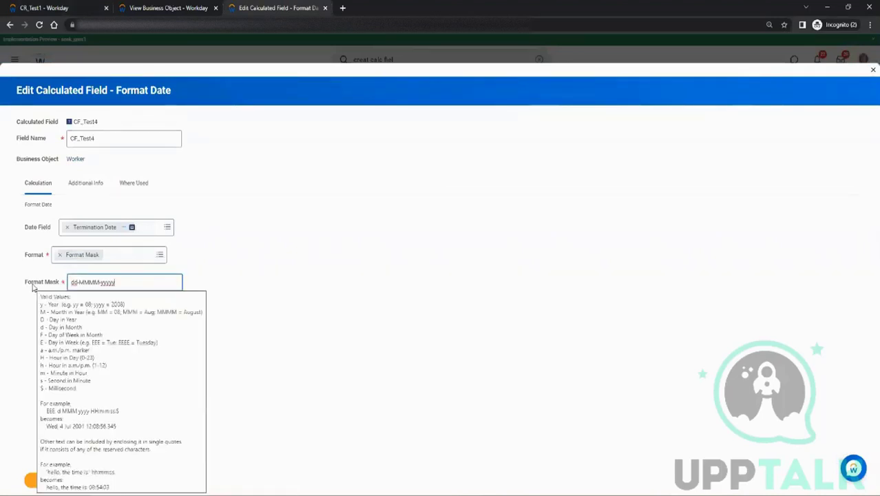
pyautogui.moveTo(121, 284); pyautogui.dragTo(70, 284)
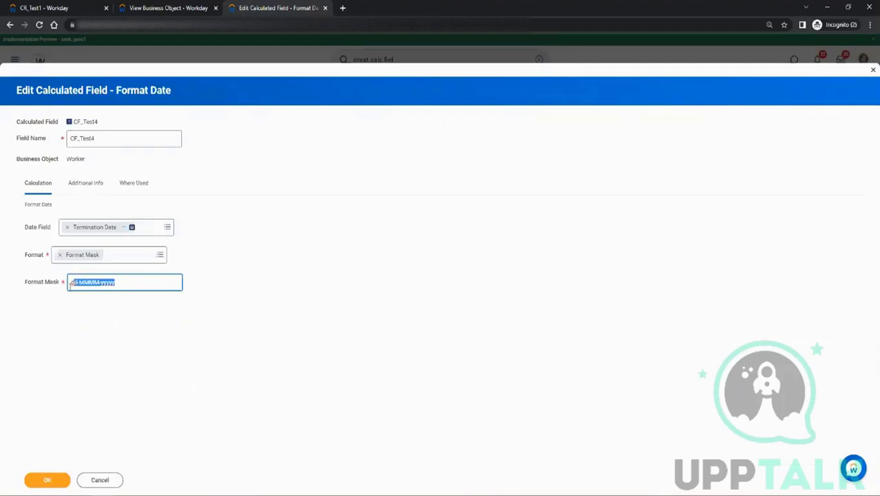
pyautogui.write('yyyy-MM-dd')
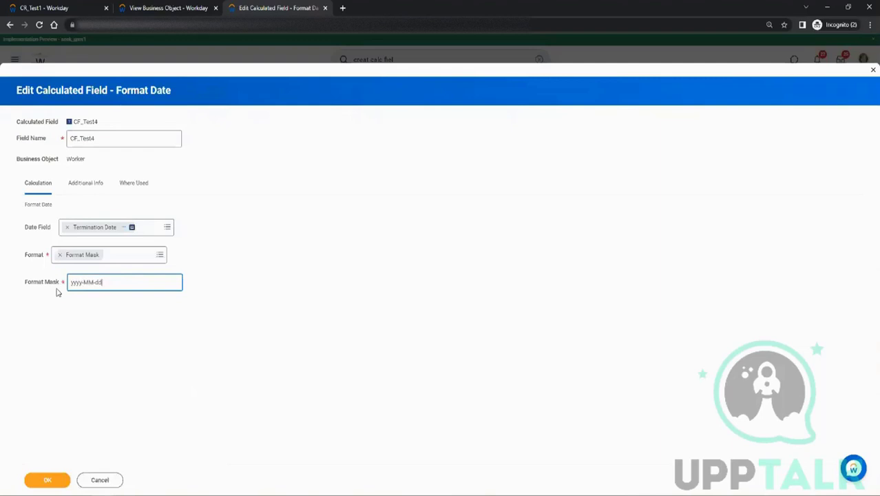
pyautogui.click(48, 480)
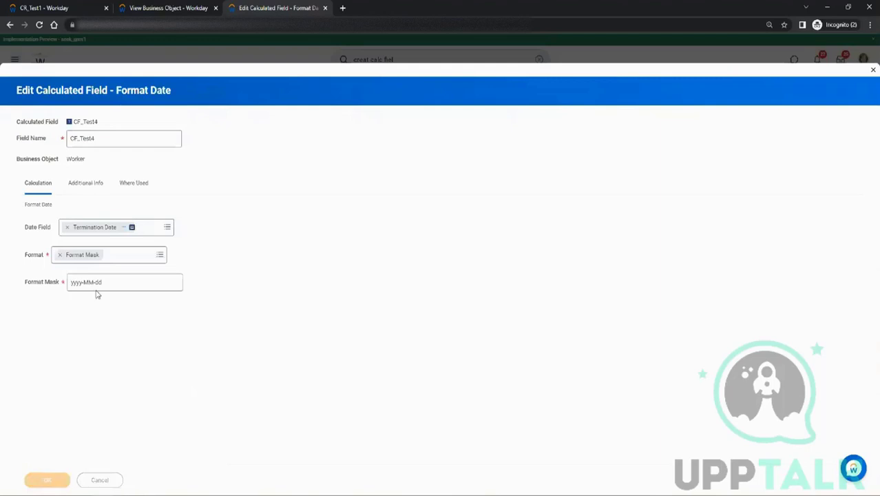
# Rerun the CR_Test1 report and examine the date format in the CF_Test4 column
pyautogui.click(25, 7)
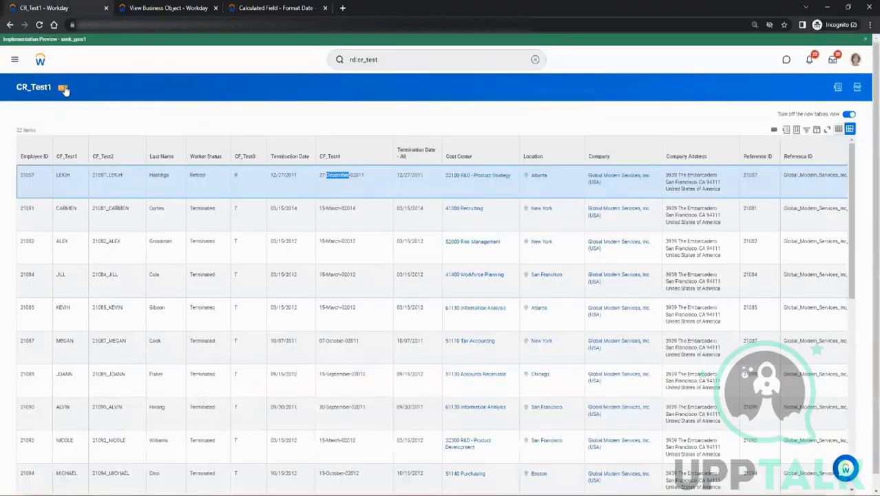
pyautogui.click(62, 89)
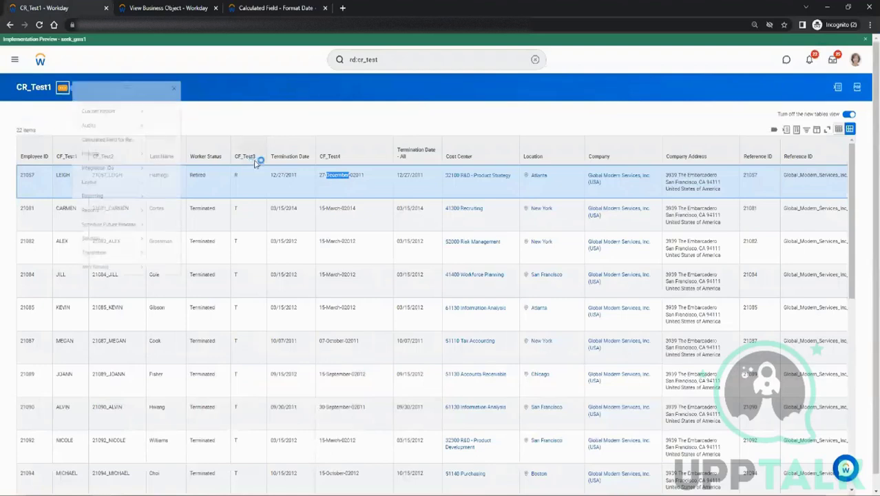
pyautogui.moveTo(145, 149)
pyautogui.moveTo(107, 125)
pyautogui.click(171, 166)
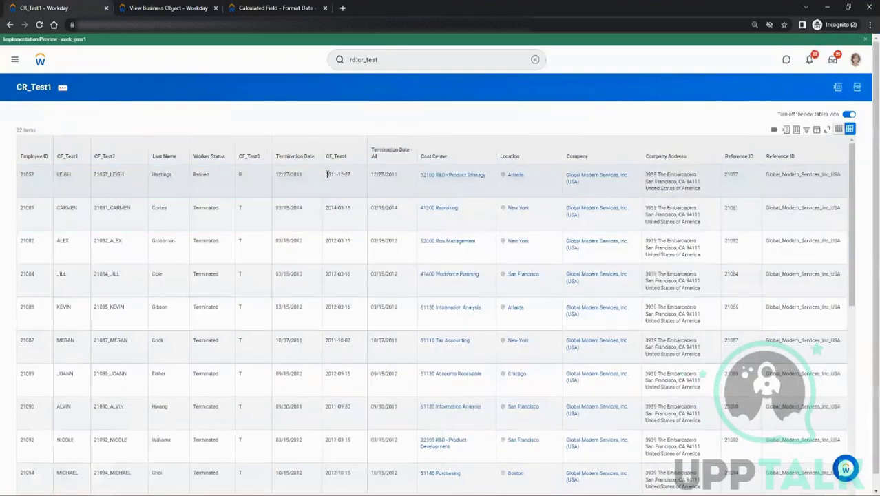
pyautogui.moveTo(327, 174); pyautogui.dragTo(343, 175)
pyautogui.click(339, 204)
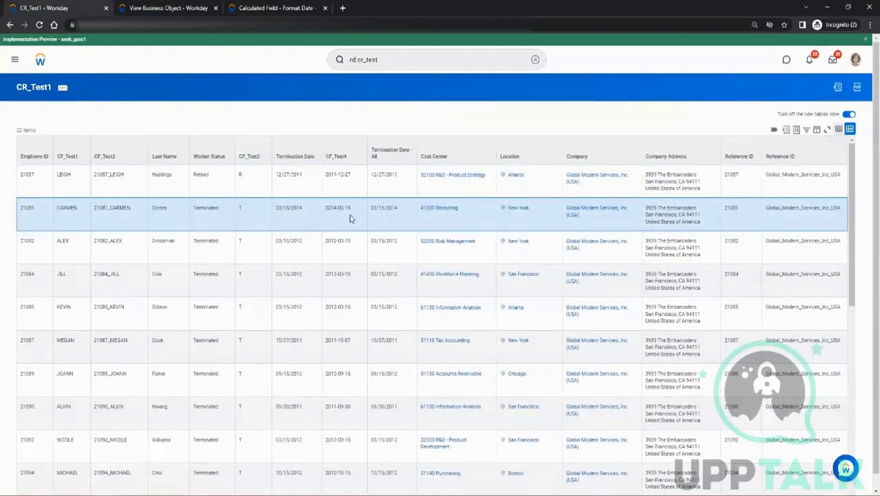
pyautogui.click(355, 242)
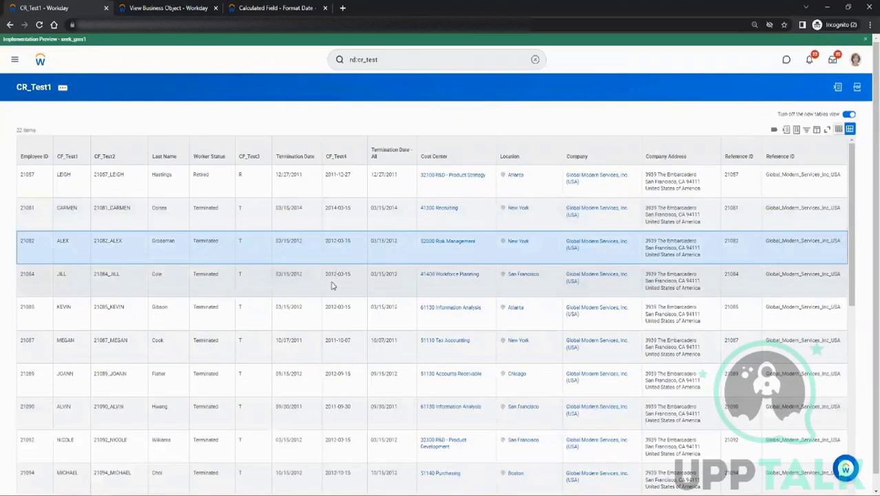
pyautogui.click(329, 276)
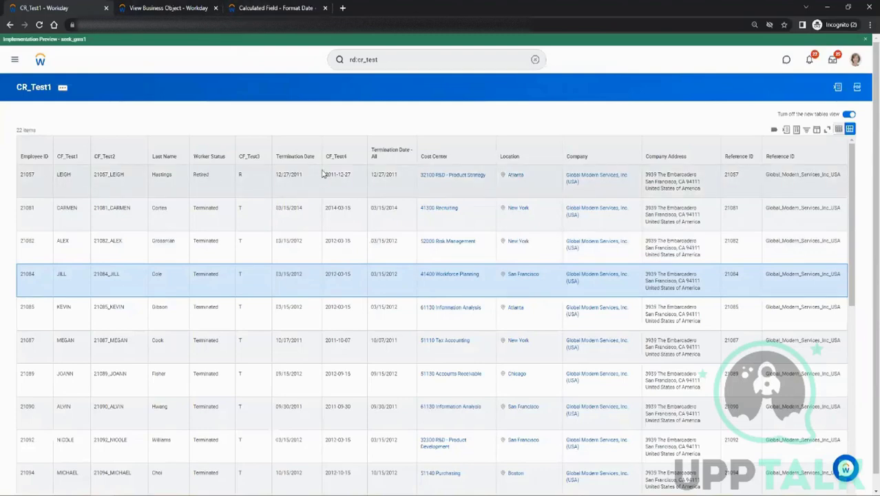
# Close the CF_Test4 save confirmation and start the Create Calculated Field task again
pyautogui.click(259, 7)
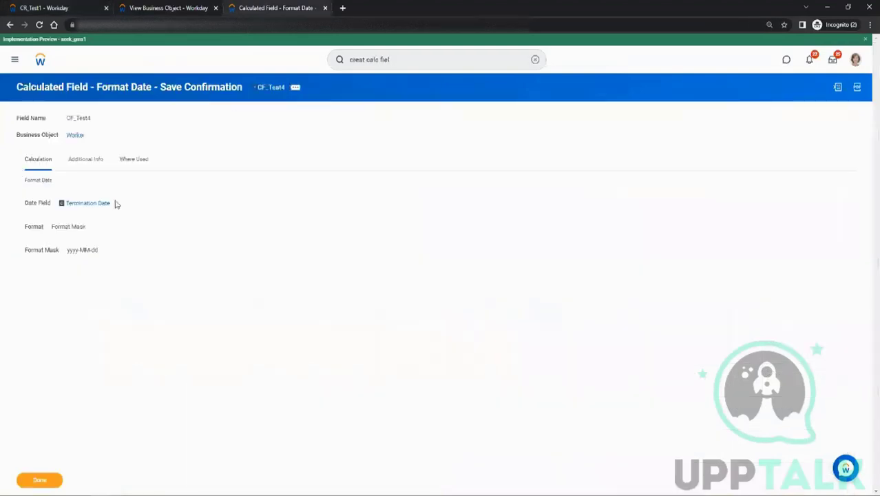
pyautogui.click(43, 479)
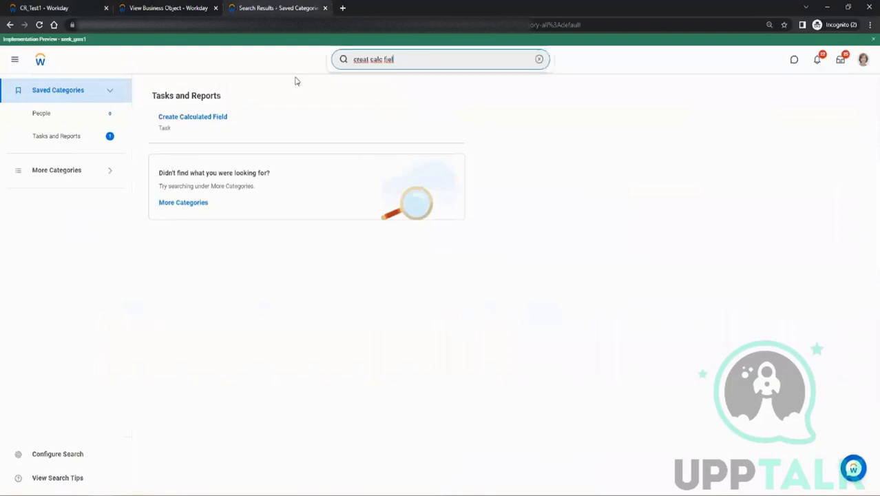
pyautogui.click(196, 117)
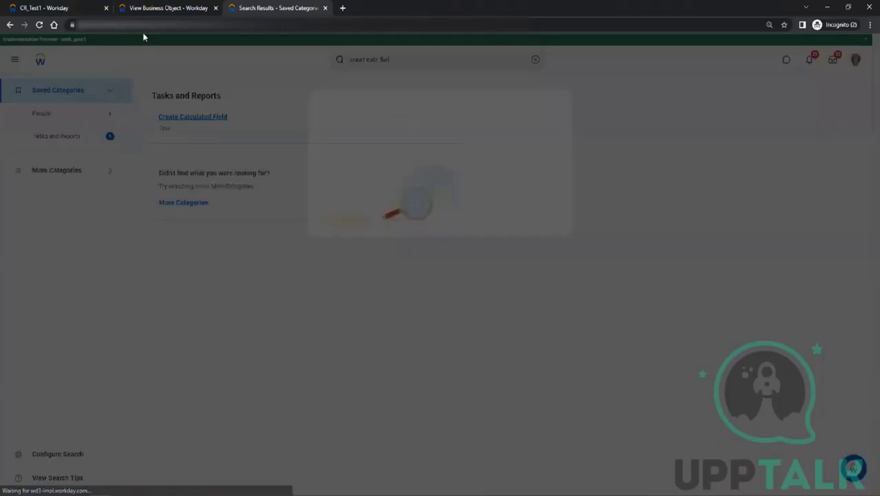
pyautogui.click(44, 7)
pyautogui.click(268, 7)
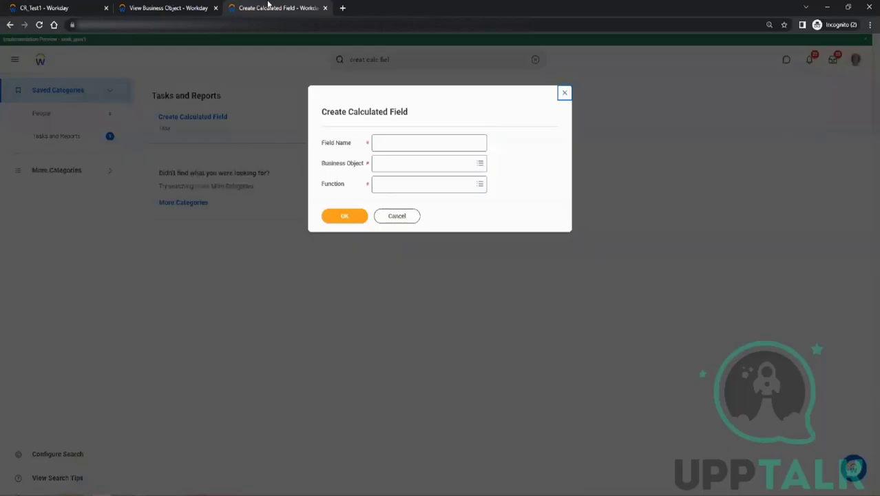
# Define a new calculated field named CF_Test5 on the Worker business object with the Increment or Decrement Date function
pyautogui.click(383, 141)
pyautogui.click(385, 145)
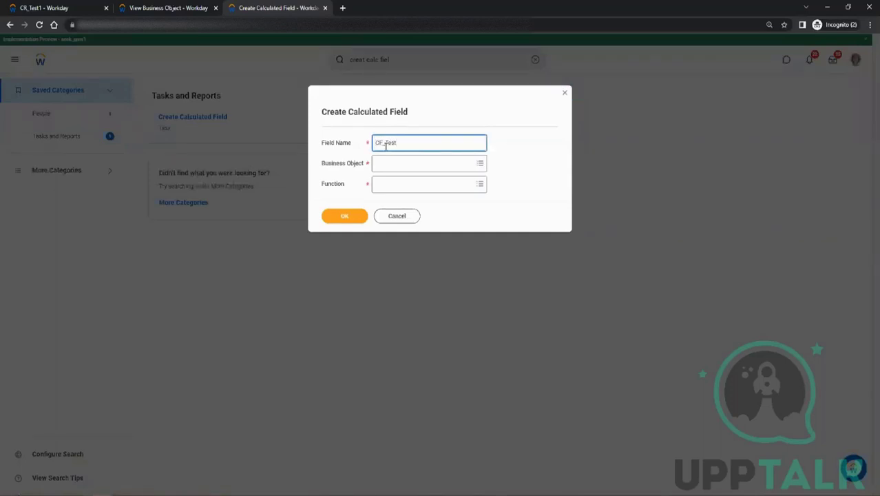
pyautogui.press('Tab')
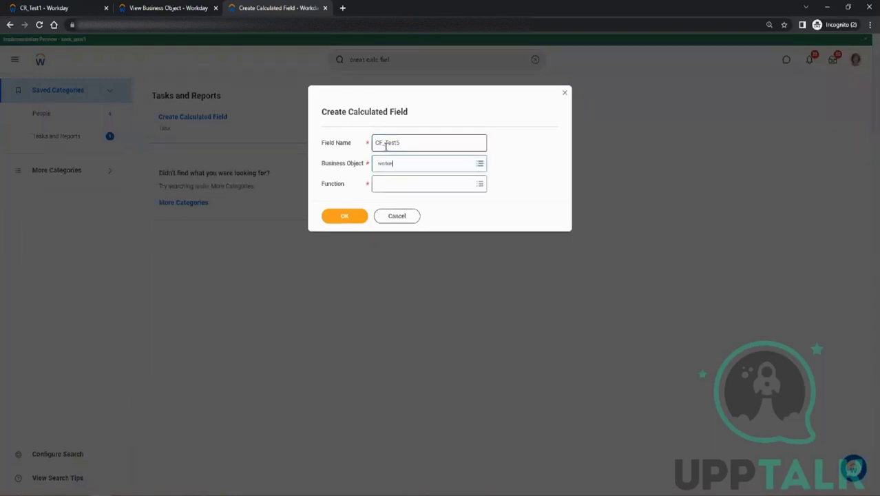
pyautogui.press('Return')
pyautogui.click(398, 198)
pyautogui.click(386, 186)
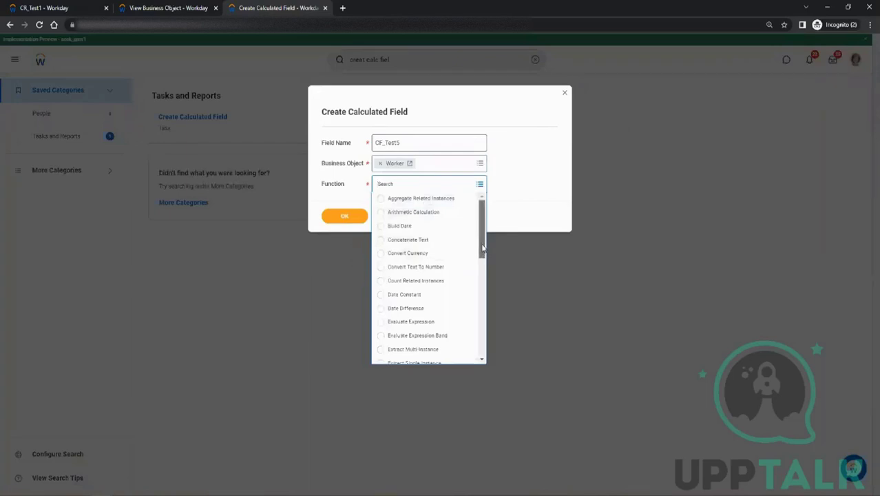
pyautogui.moveTo(482, 248); pyautogui.dragTo(486, 307)
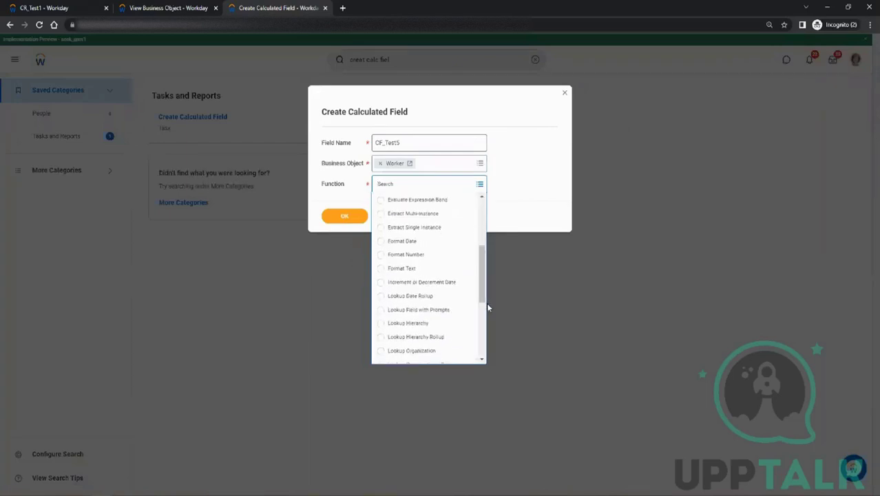
pyautogui.click(444, 284)
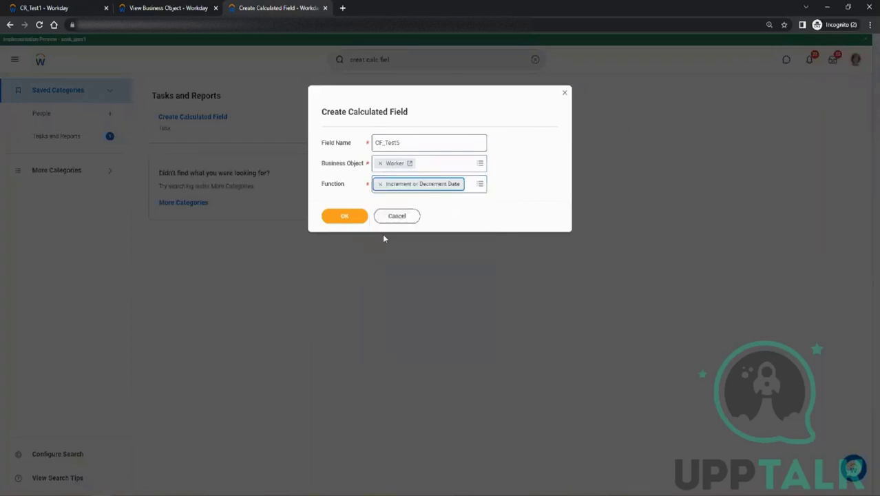
pyautogui.click(348, 219)
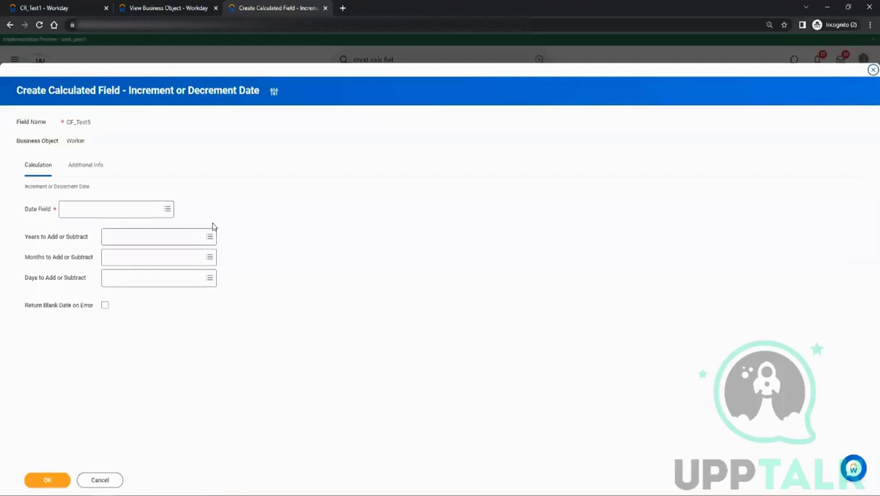
# Choose Termination Date as the date field for CF_Test5
pyautogui.click(131, 212)
pyautogui.write('termi')
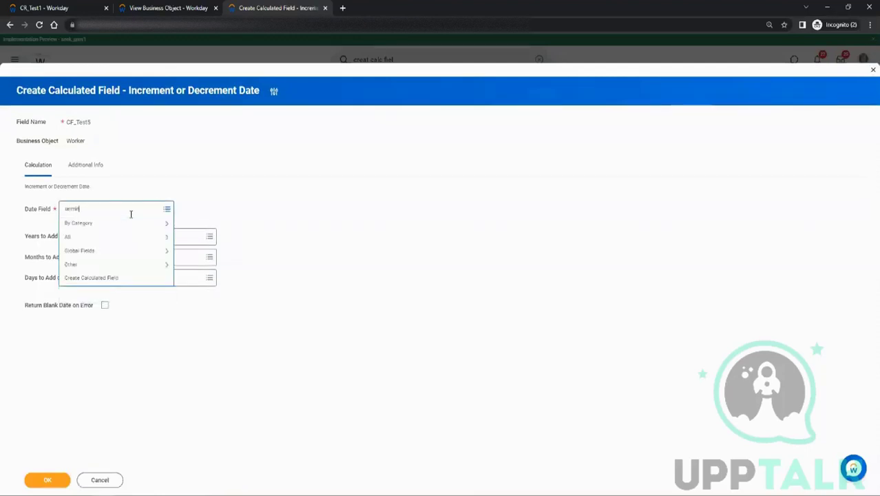
pyautogui.write('nation date')
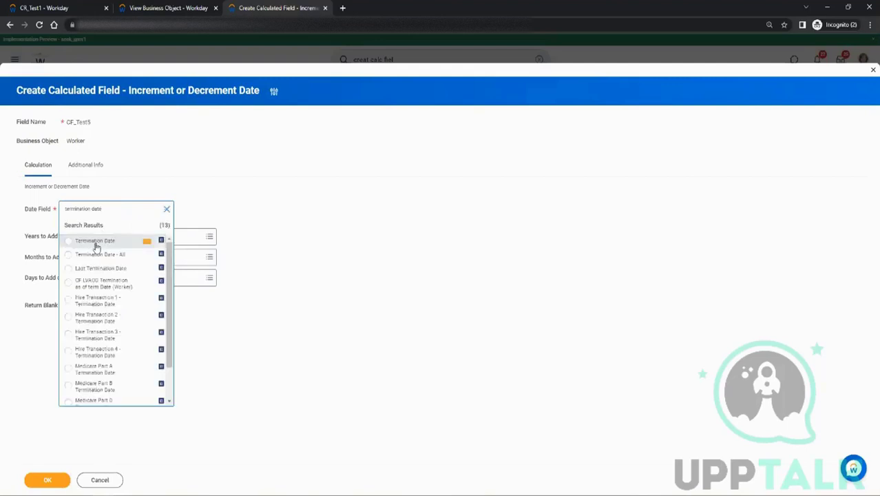
pyautogui.click(95, 244)
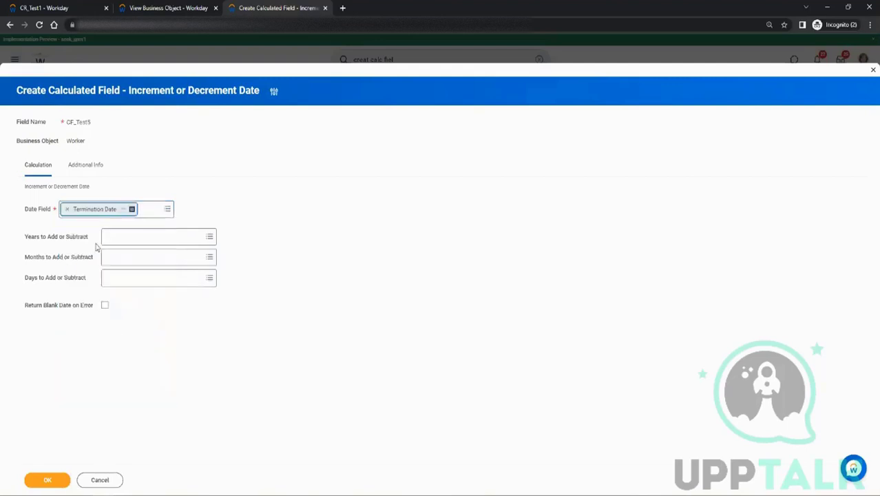
# Replace the date field of CF_Test5 with Hire Date
pyautogui.click(66, 210)
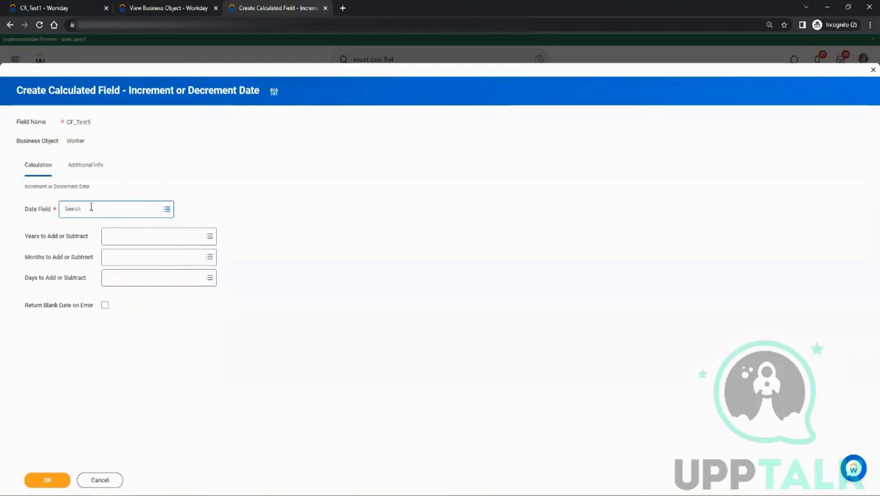
pyautogui.click(90, 206)
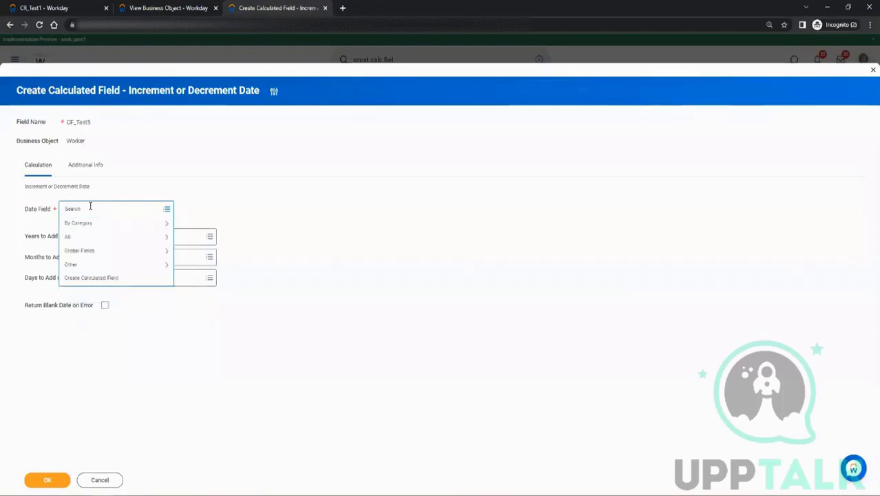
pyautogui.write('hire date')
pyautogui.press('Return')
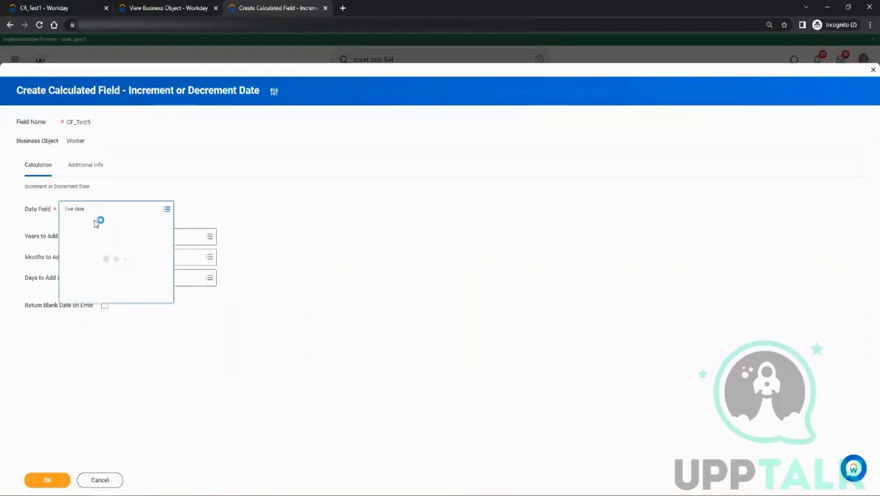
pyautogui.click(94, 237)
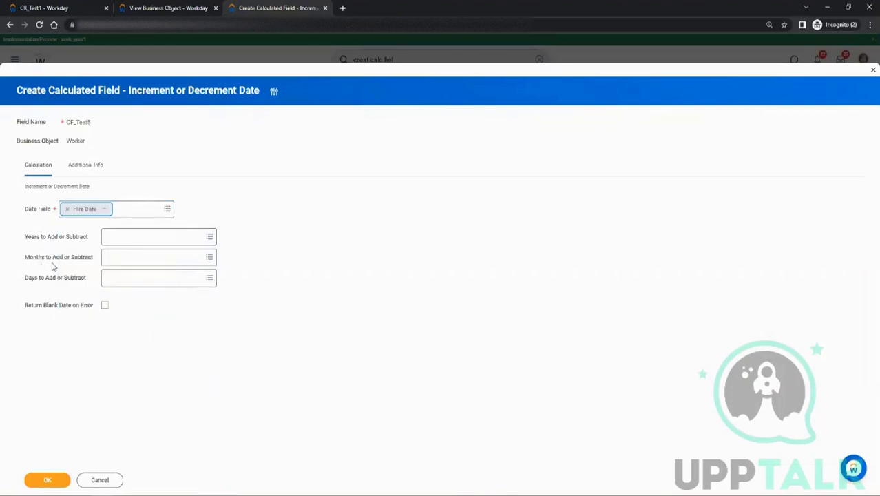
# Set Days to Add or Subtract to the numeric constant -30, then save CF_Test5 and close its confirmation
pyautogui.click(149, 279)
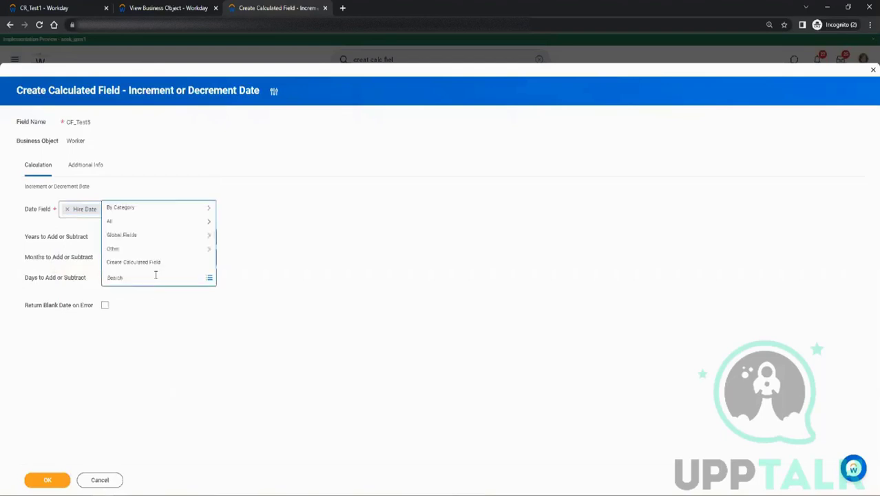
pyautogui.click(137, 240)
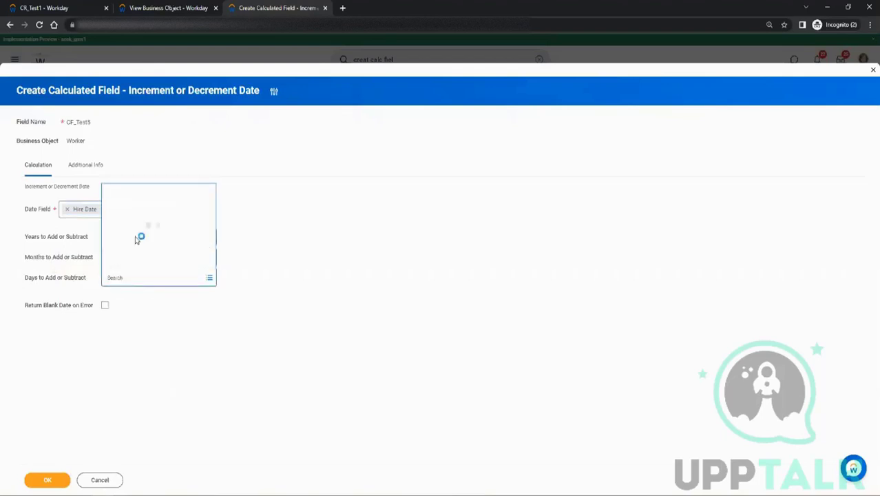
pyautogui.click(139, 263)
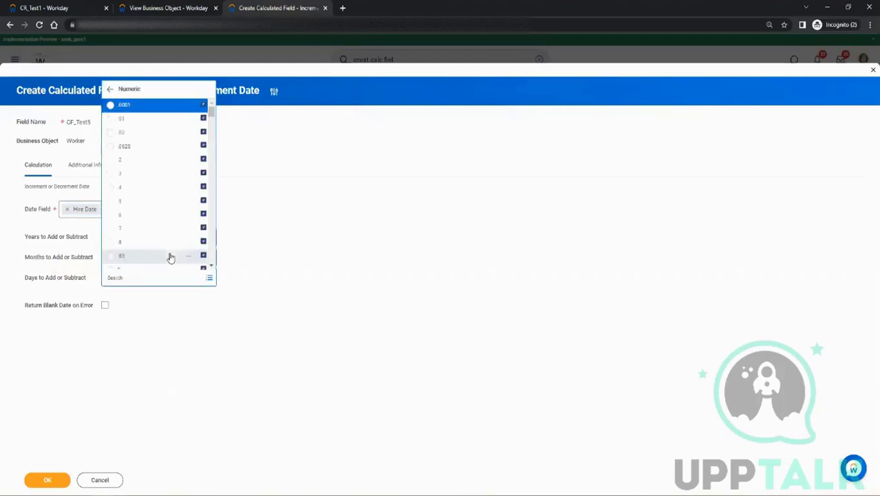
pyautogui.scroll(-10, 170, 257)
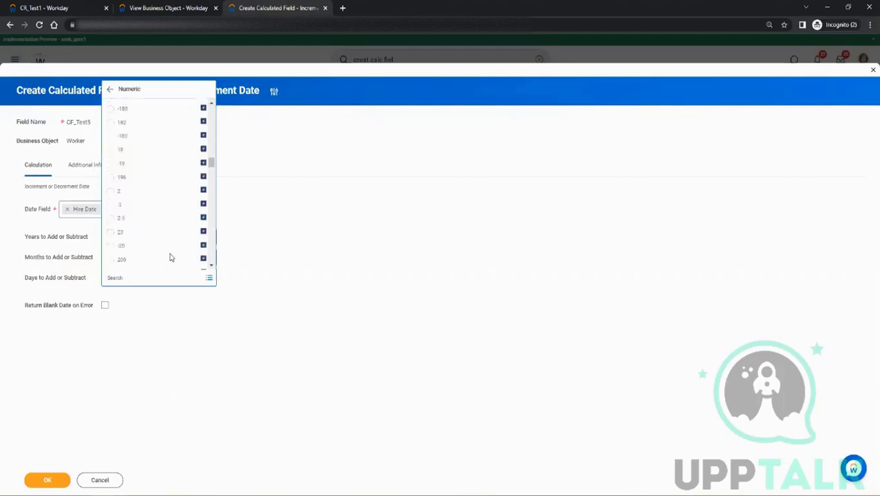
pyautogui.scroll(-8, 170, 257)
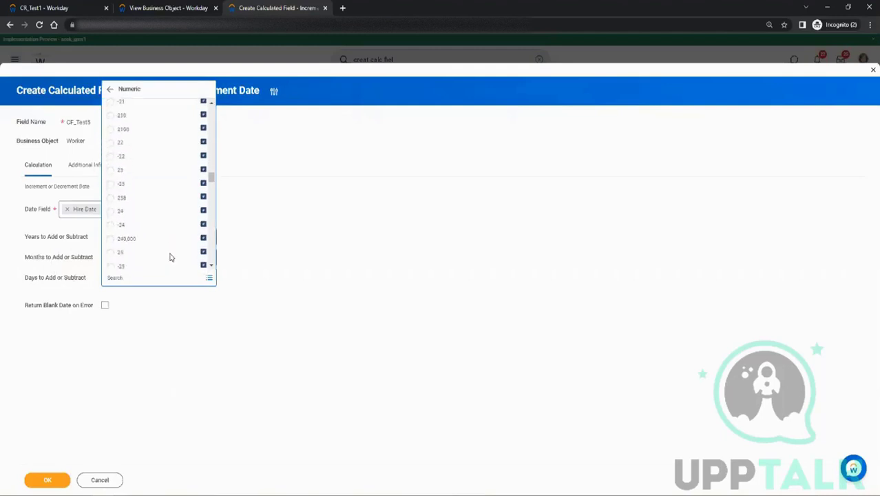
pyautogui.scroll(-10, 170, 257)
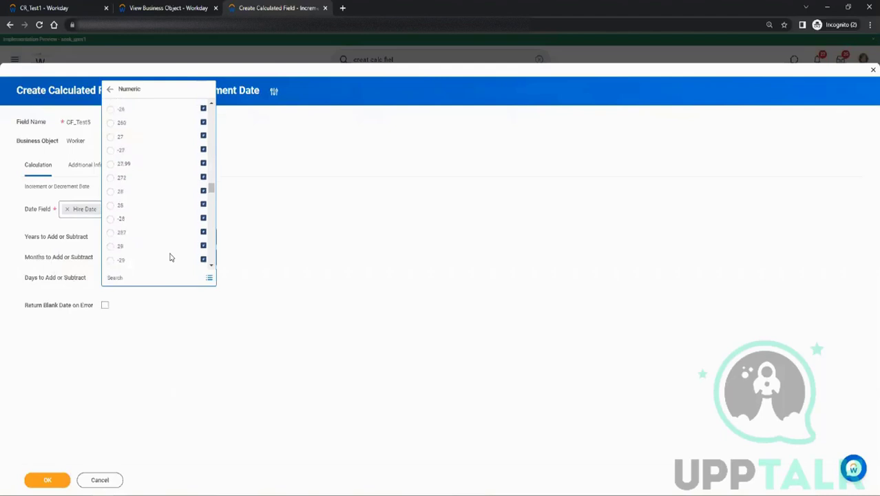
pyautogui.scroll(-5, 170, 257)
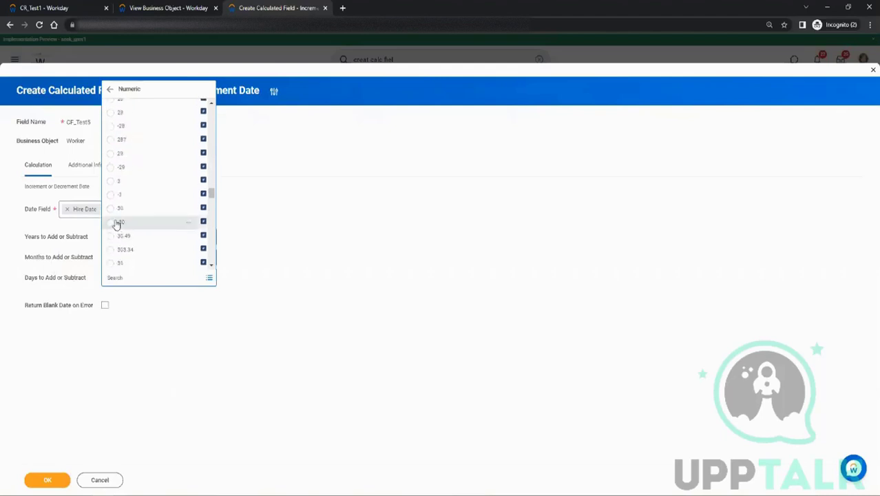
pyautogui.click(119, 223)
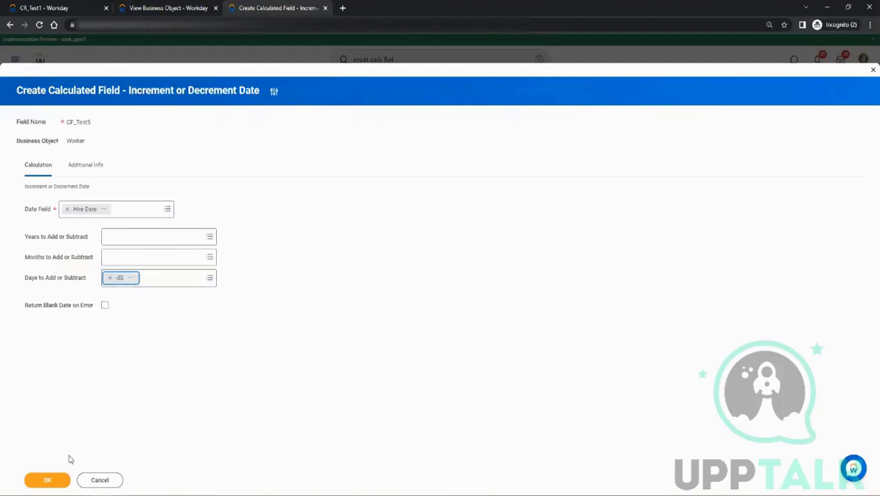
pyautogui.click(48, 482)
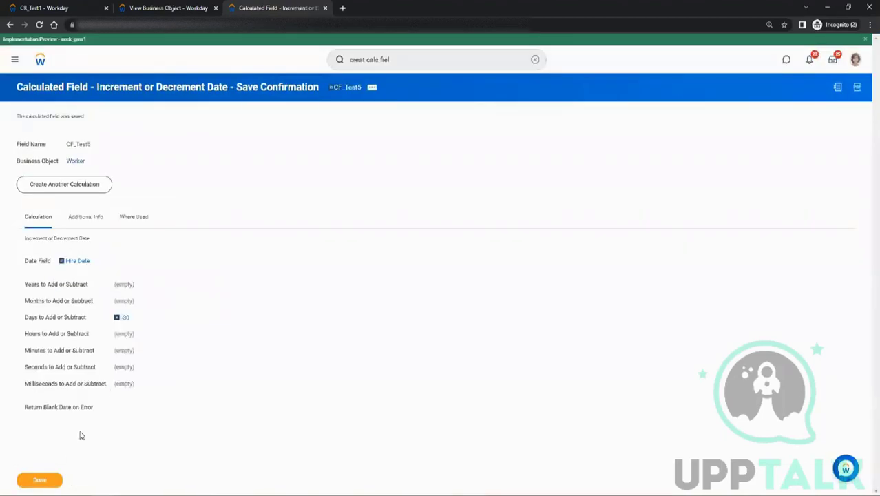
pyautogui.click(38, 480)
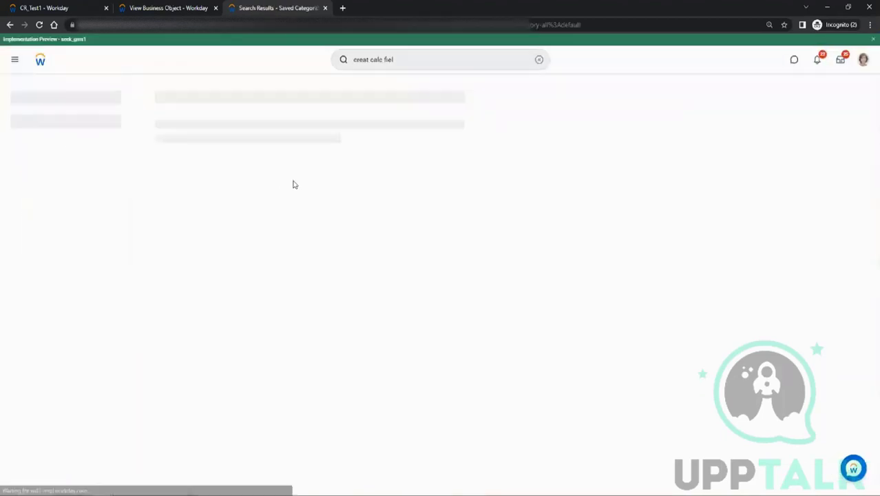
# Open the CR_Test1 report for editing and insert a Worker column with the Hire Date field directly after Last Name
pyautogui.click(58, 7)
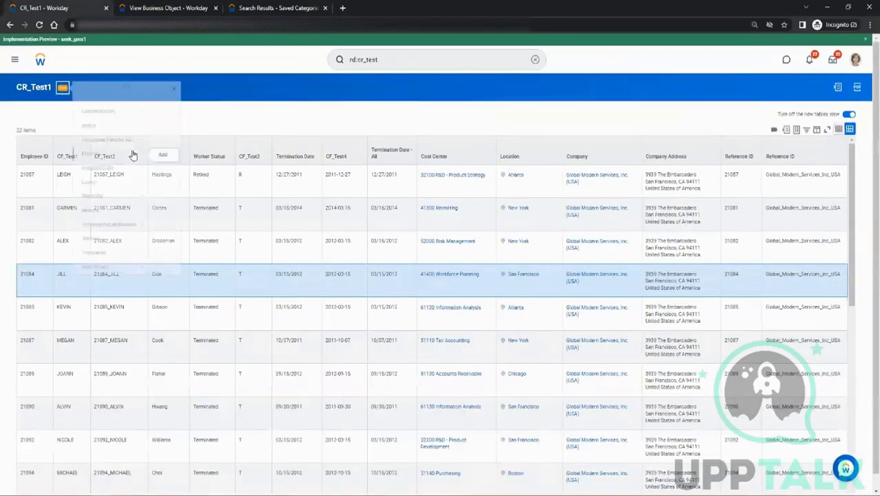
pyautogui.moveTo(111, 123)
pyautogui.click(163, 121)
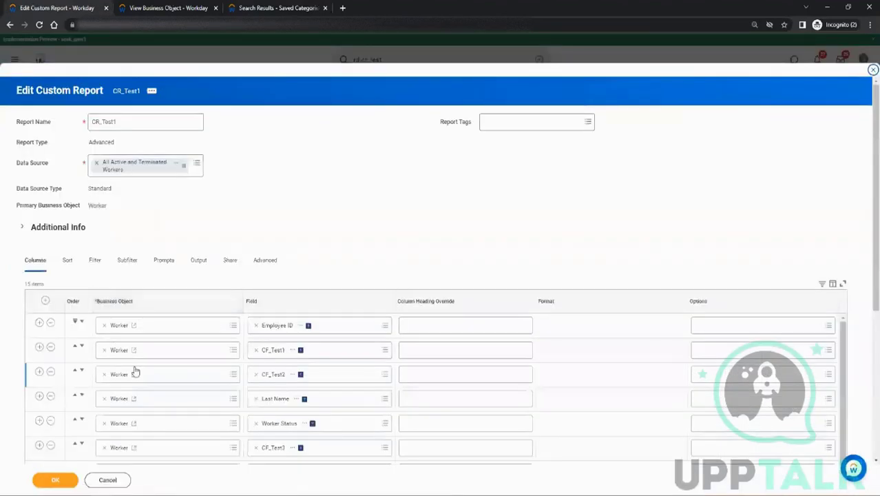
pyautogui.scroll(-1, 135, 372)
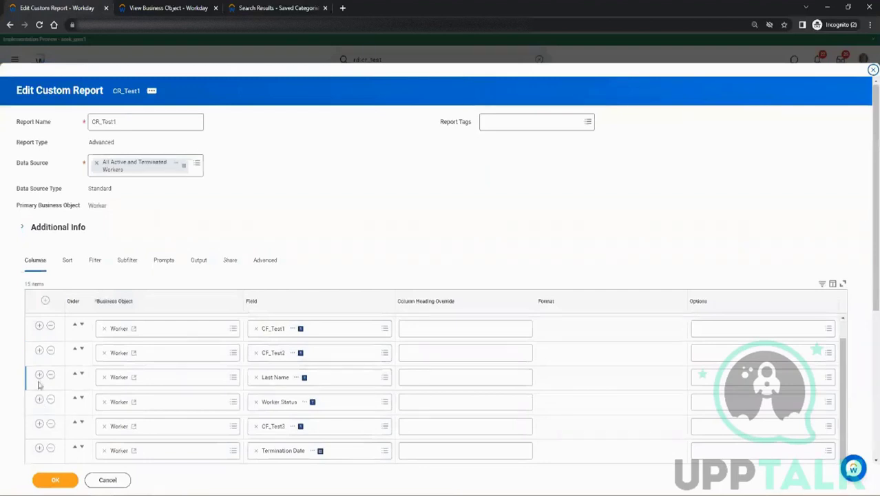
pyautogui.click(39, 374)
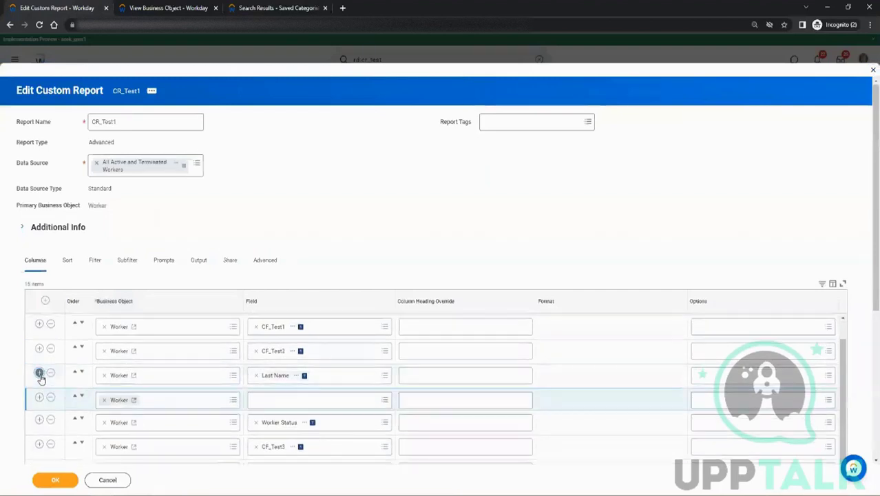
pyautogui.click(257, 404)
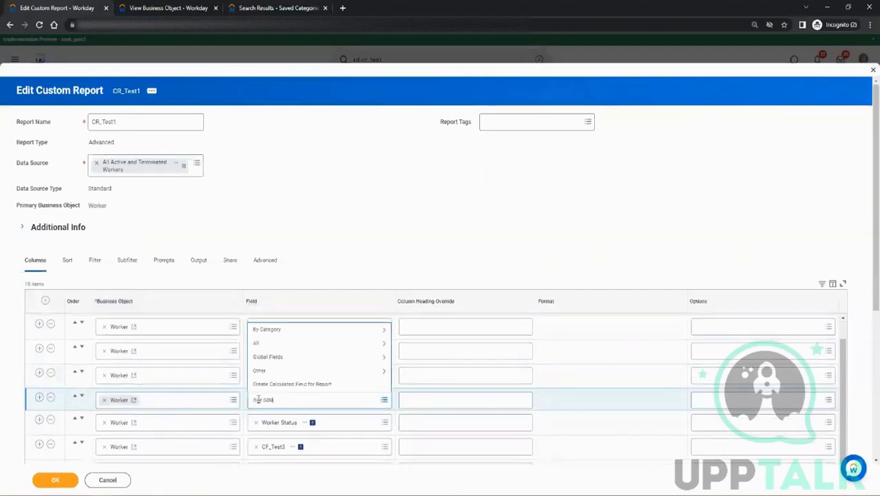
pyautogui.press('Return')
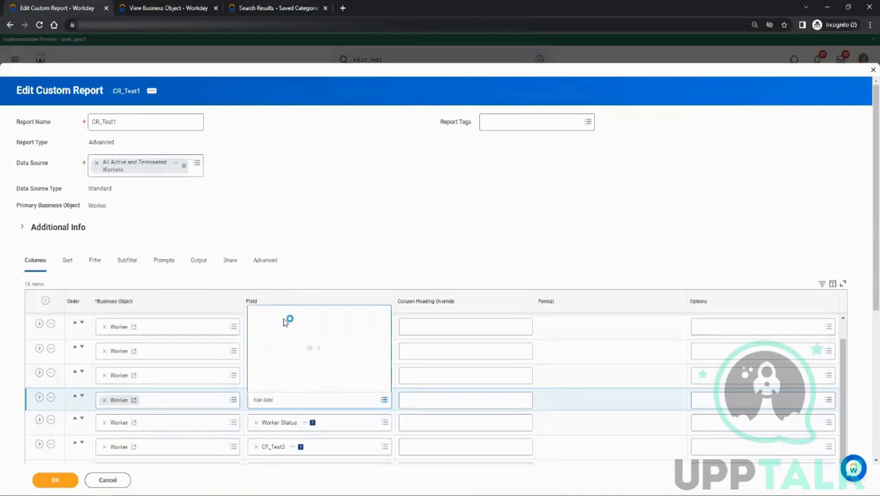
pyautogui.click(288, 228)
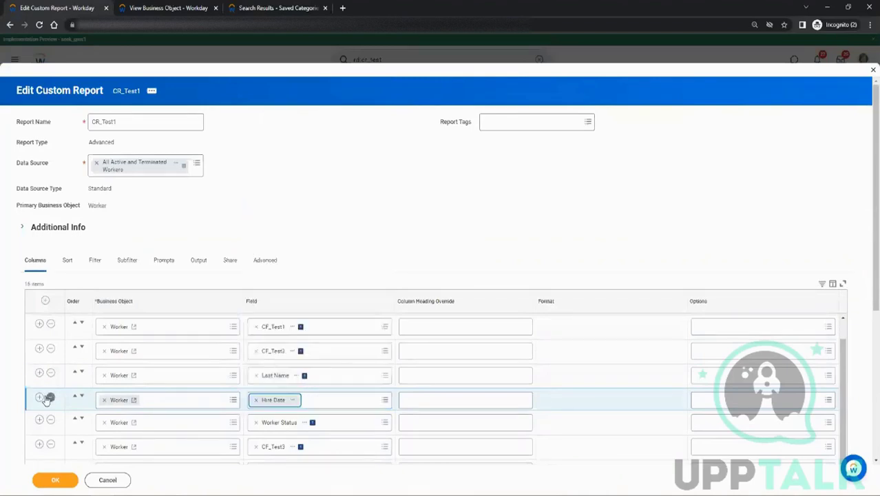
# Insert a Worker column with the CF_Test5 field directly after Hire Date and save the CR_Test1 report changes
pyautogui.click(41, 398)
pyautogui.click(269, 340)
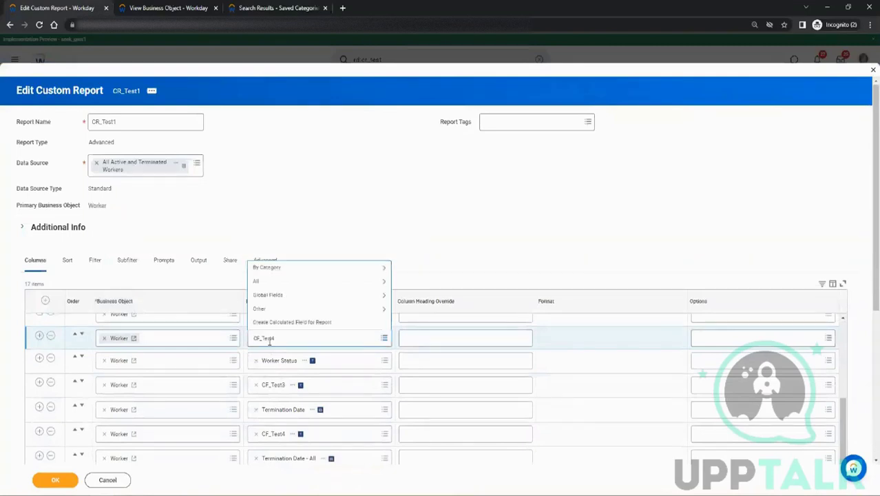
pyautogui.write('CF_Test1')
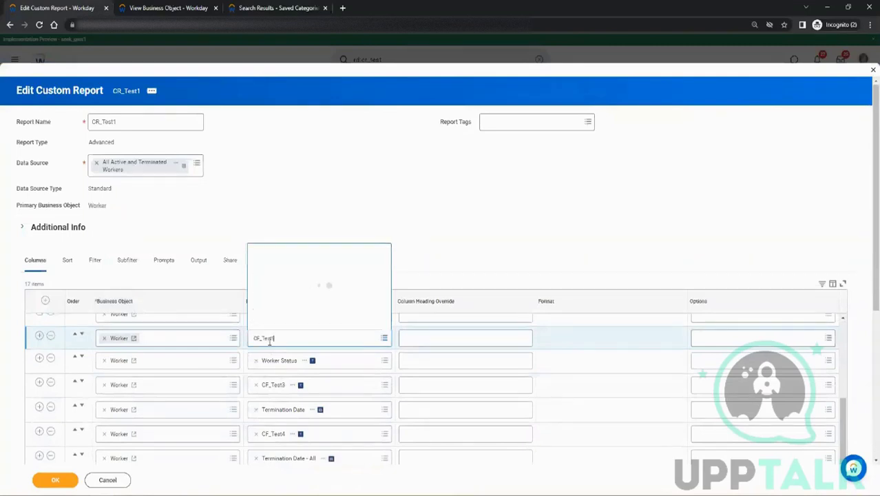
pyautogui.press('Return')
pyautogui.click(65, 479)
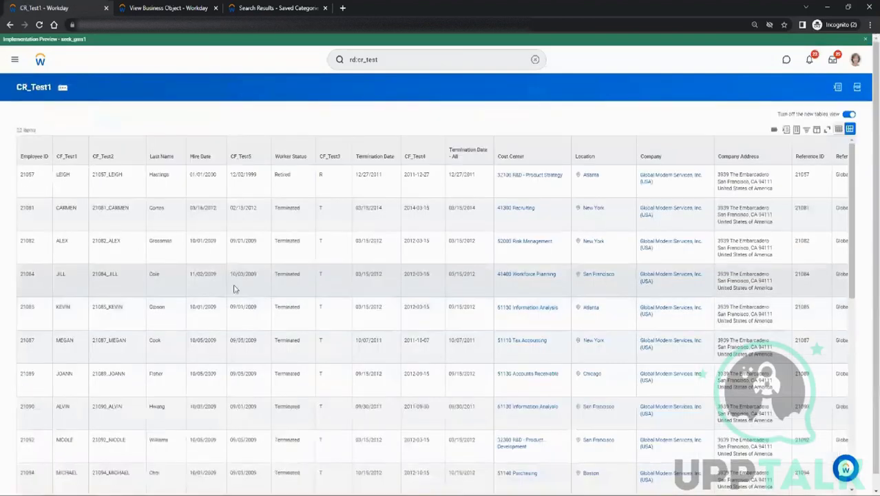
# Compare the Hire Date and CF_Test5 values in the first three rows of the CR_Test1 report
pyautogui.click(192, 175)
pyautogui.moveTo(261, 176); pyautogui.dragTo(231, 178)
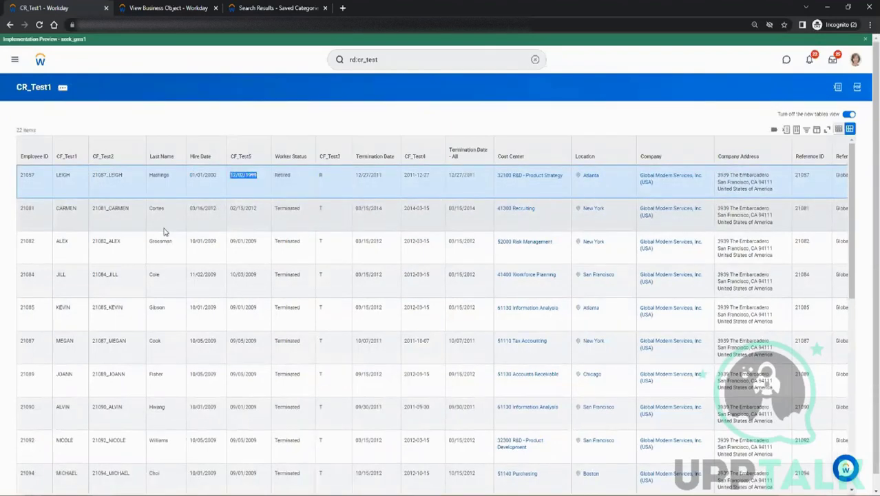
pyautogui.moveTo(195, 209); pyautogui.dragTo(260, 212)
pyautogui.moveTo(193, 240); pyautogui.dragTo(258, 243)
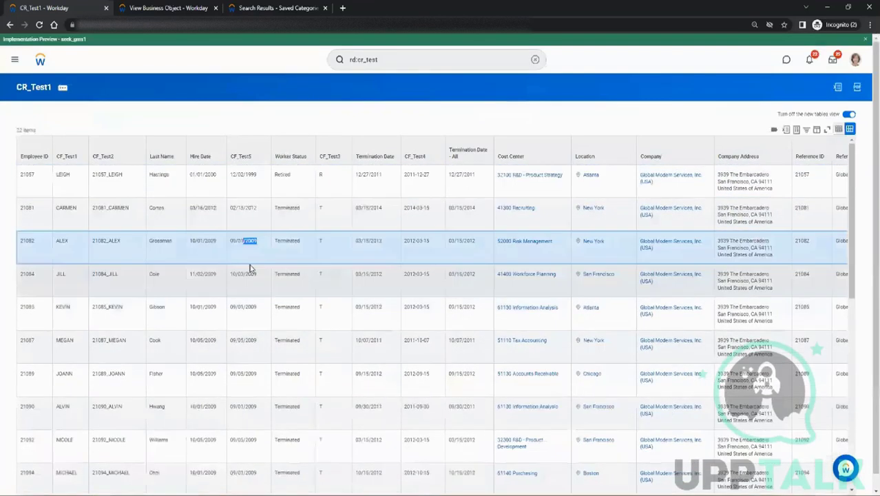
# Start a new calculated field named CF_Test6 and set its business object to Global
pyautogui.click(284, 7)
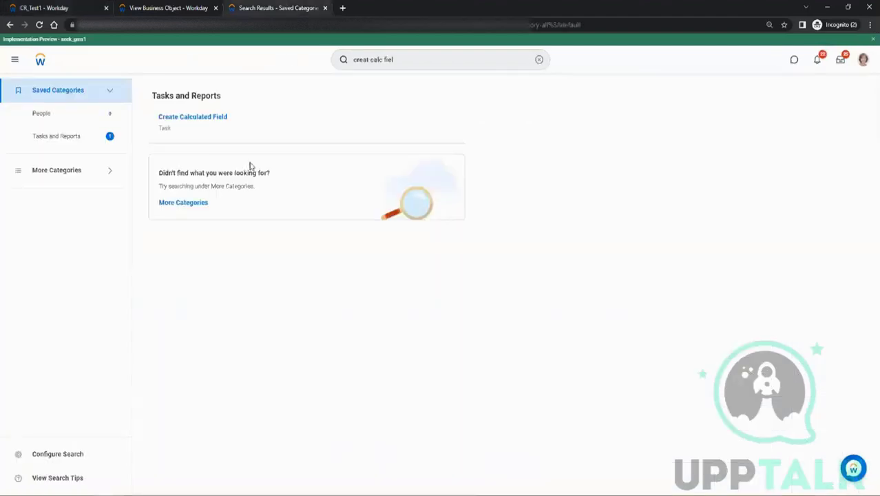
pyautogui.click(221, 119)
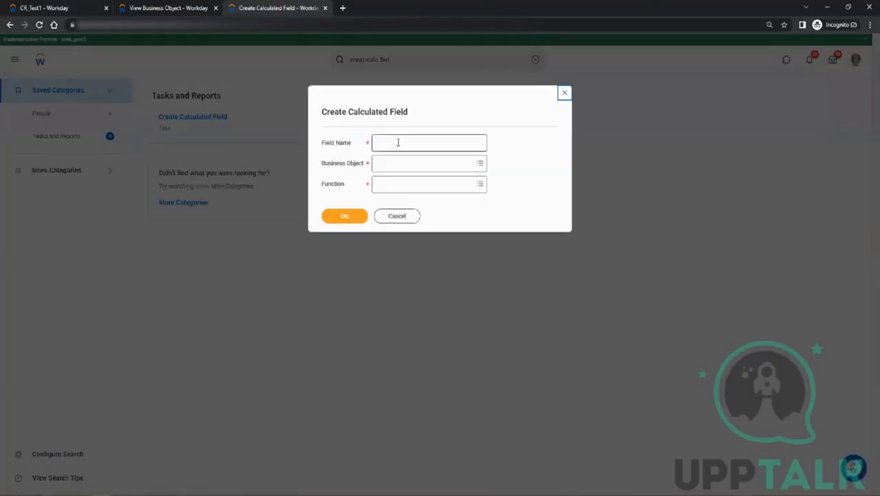
pyautogui.click(82, 7)
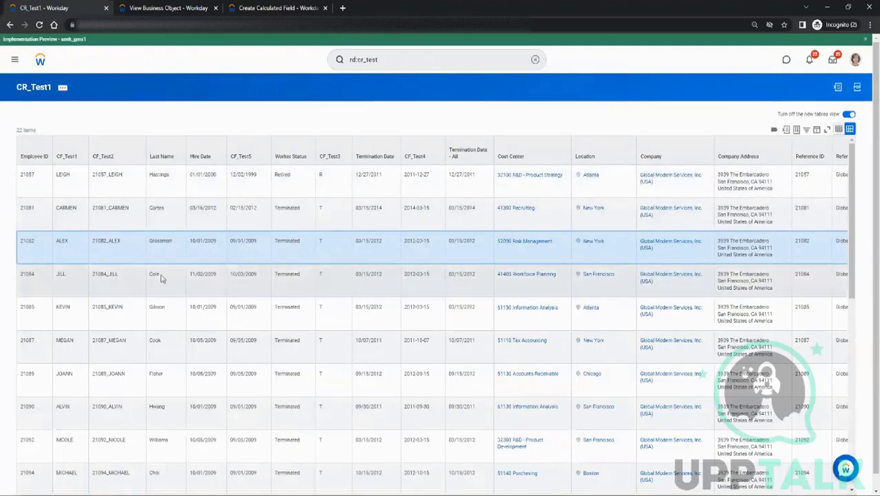
pyautogui.click(269, 7)
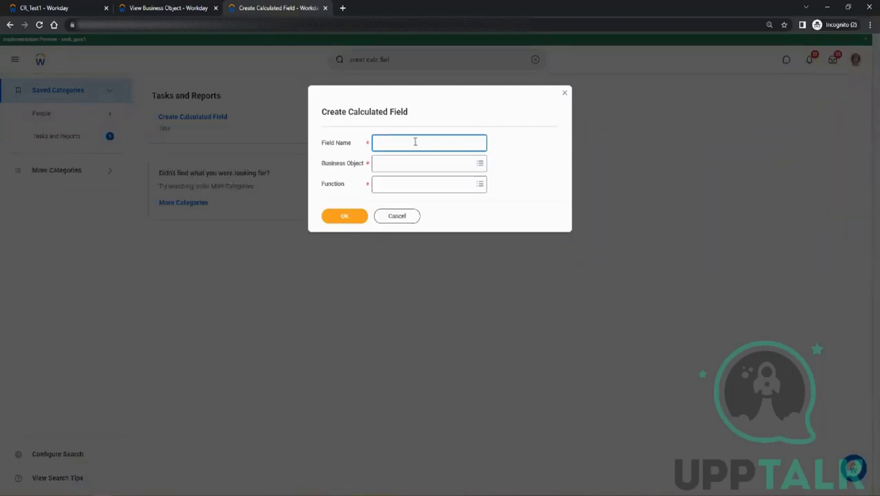
pyautogui.write('F_Test6')
pyautogui.press('Tab')
pyautogui.write('w')
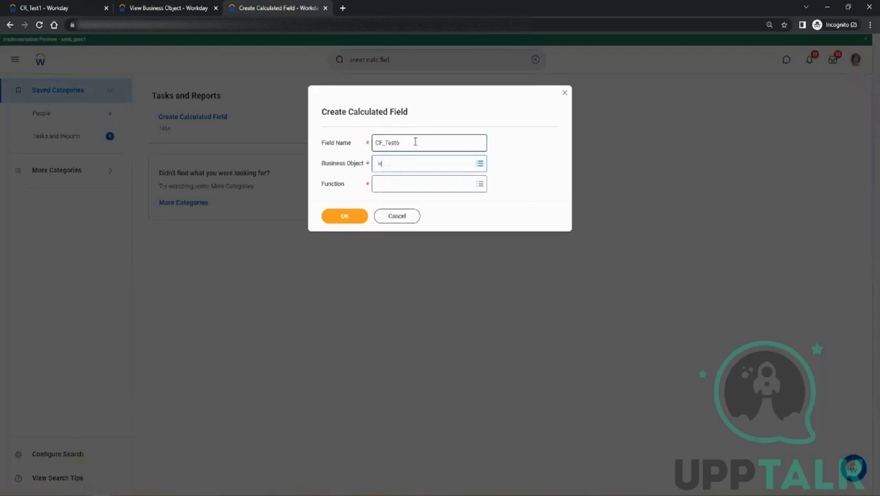
pyautogui.press('BackSpace')
pyautogui.write('global')
pyautogui.press('Return')
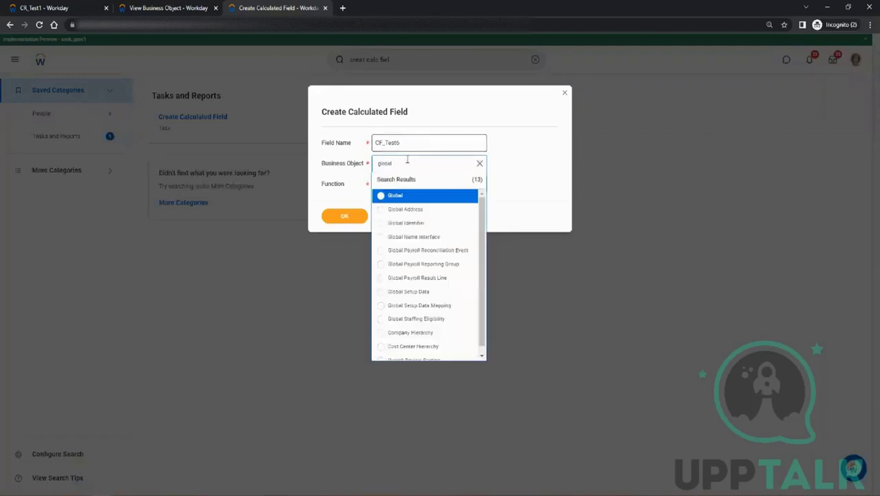
pyautogui.click(400, 196)
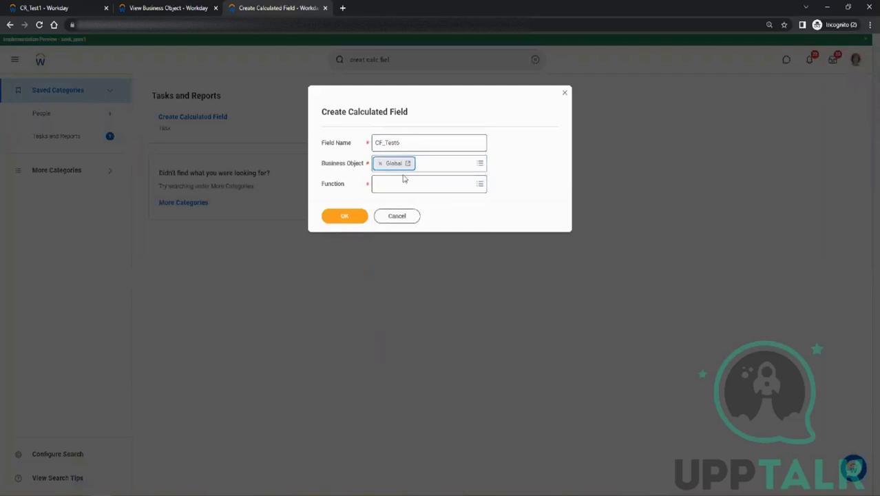
# Choose Text Constant as the function for CF_Test6 and continue to its calculation settings
pyautogui.click(393, 142)
pyautogui.click(400, 189)
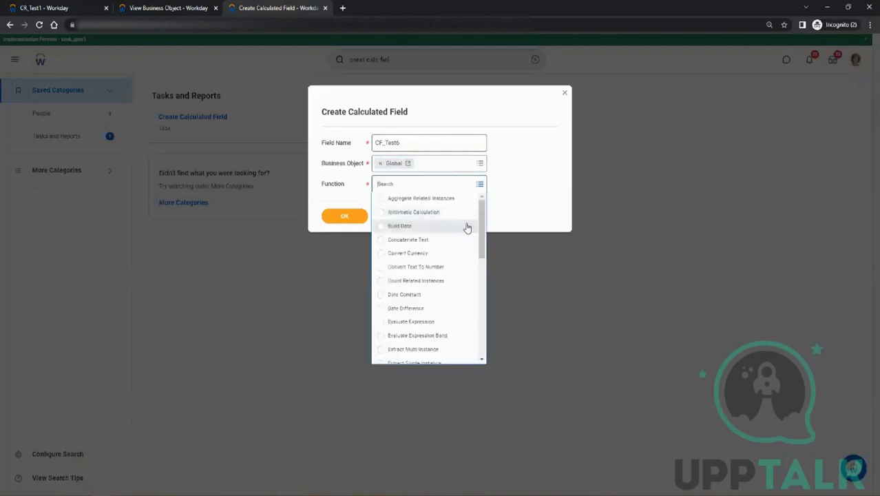
pyautogui.moveTo(482, 255); pyautogui.dragTo(485, 401)
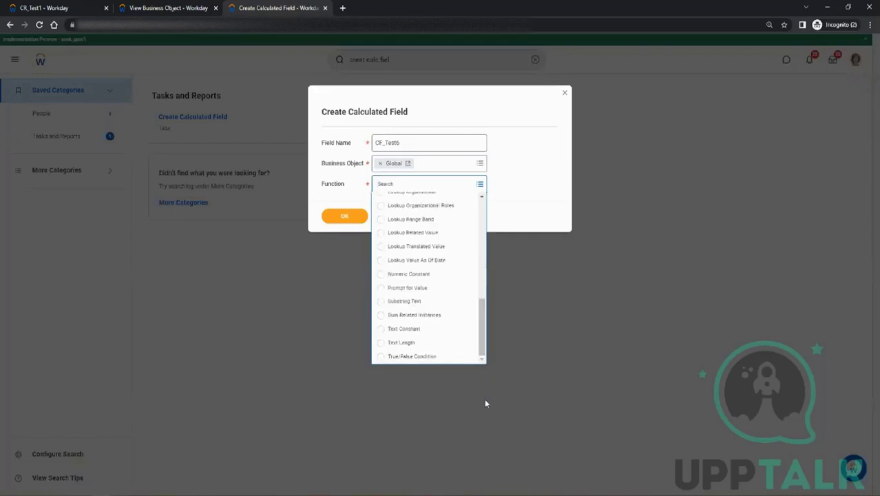
pyautogui.click(405, 328)
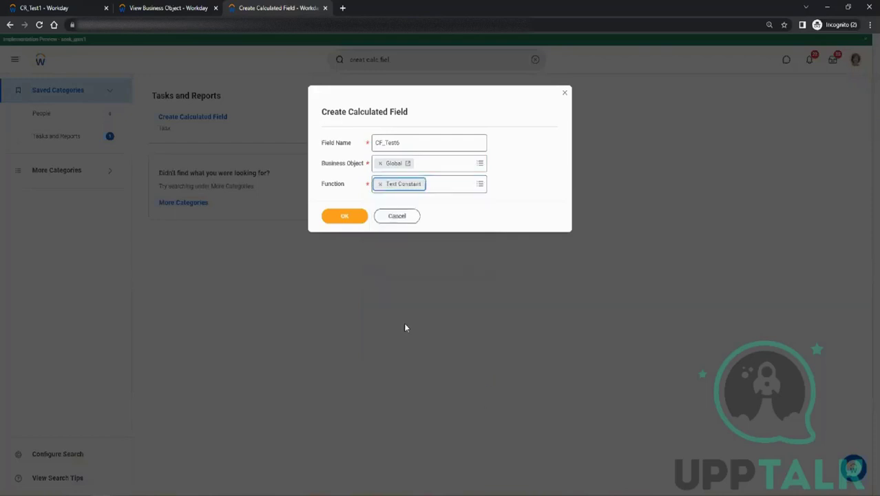
pyautogui.click(344, 216)
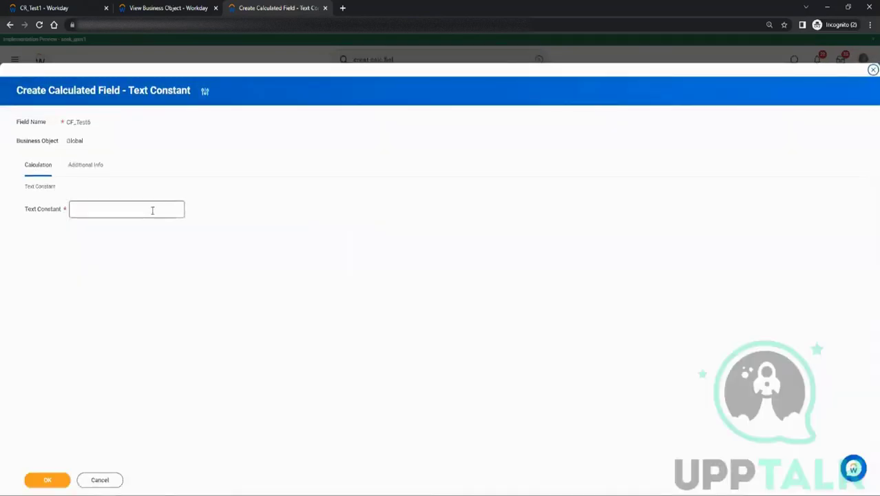
# Set the text constant of CF_Test6 to TEST and save the calculated field
pyautogui.click(150, 210)
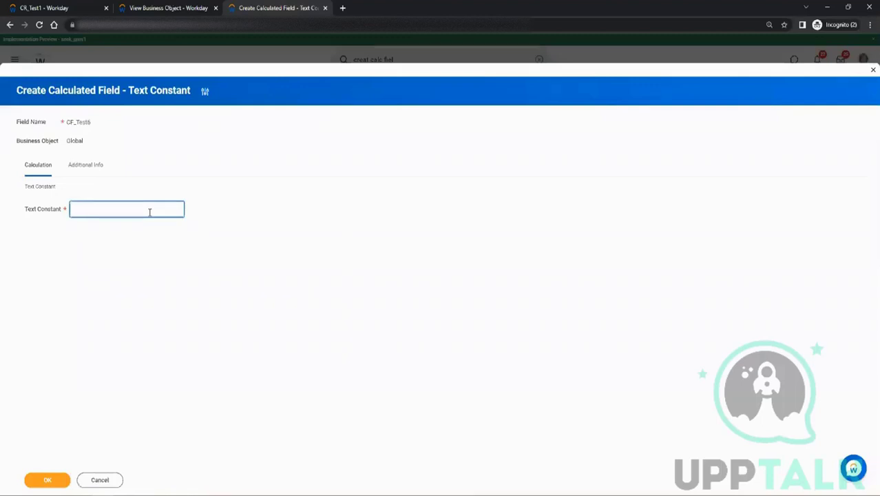
pyautogui.write('TEST')
pyautogui.click(45, 481)
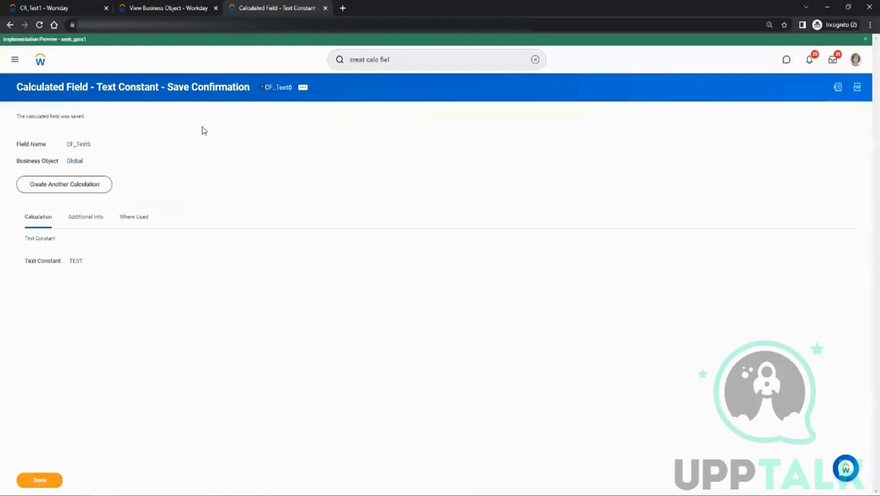
# Copy the CF_Test6 field name and open the CR_Test1 report for editing
pyautogui.rightClick(279, 91)
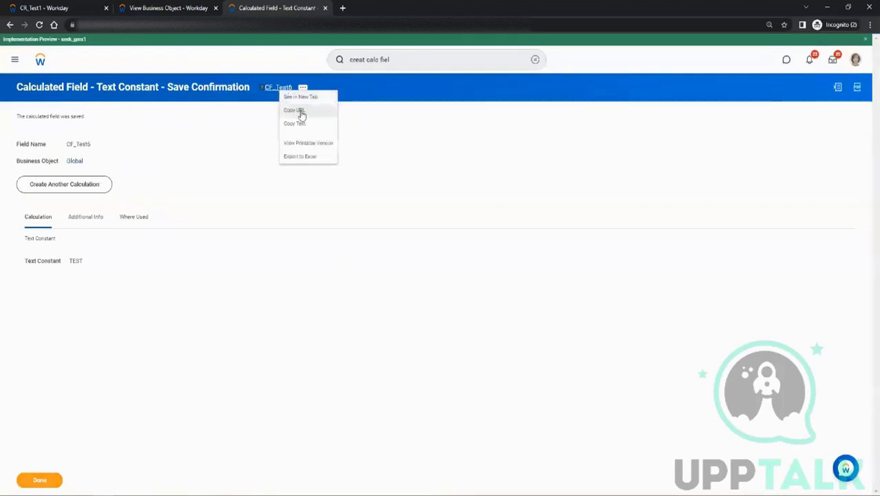
pyautogui.click(296, 124)
pyautogui.click(26, 7)
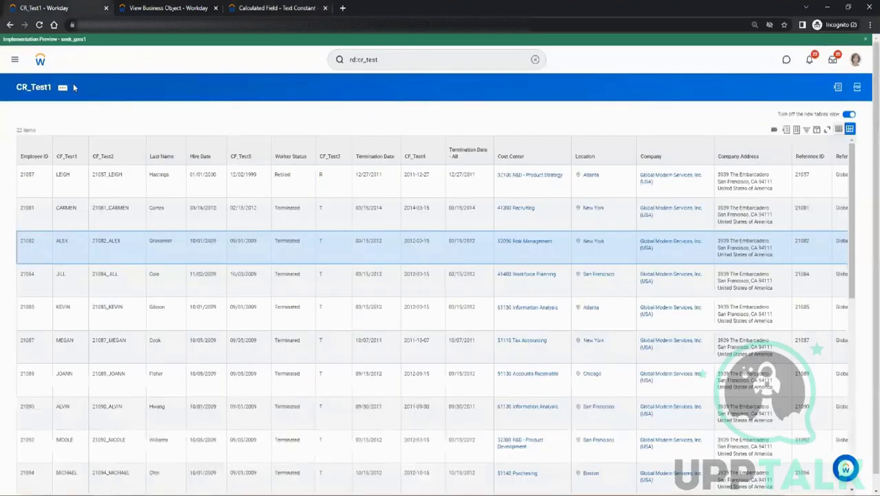
pyautogui.click(66, 91)
pyautogui.moveTo(129, 122)
pyautogui.click(178, 124)
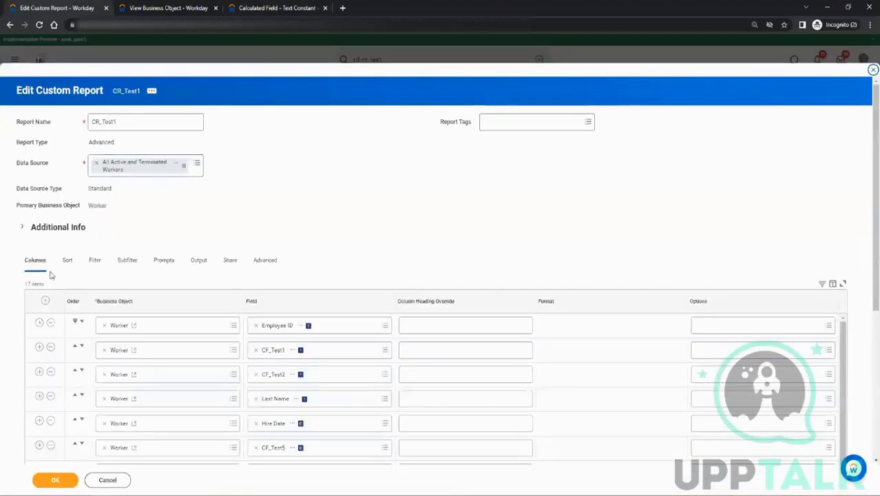
# Insert a Worker column with the CF_Test6 field as the first column and save the CR_Test1 report changes
pyautogui.click(39, 321)
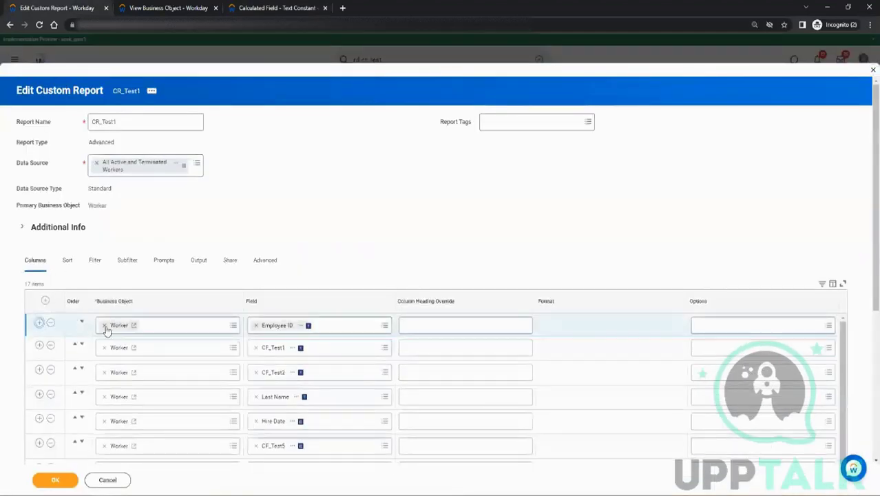
pyautogui.click(75, 345)
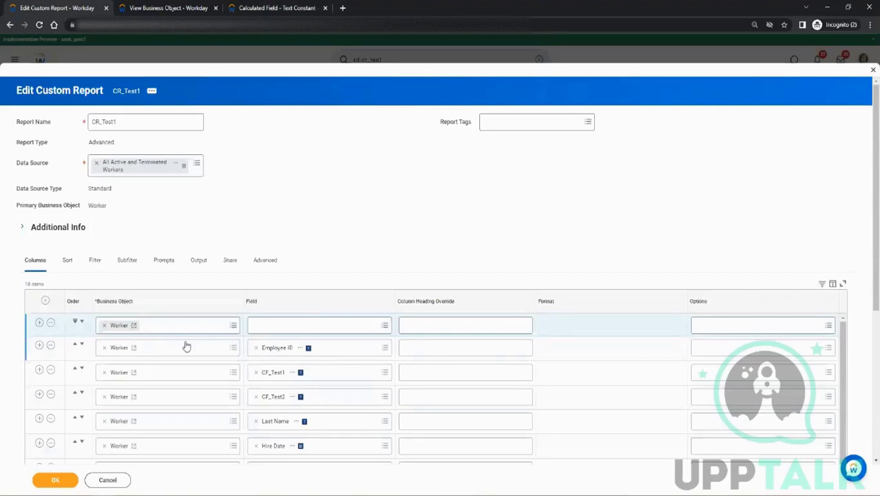
pyautogui.click(259, 325)
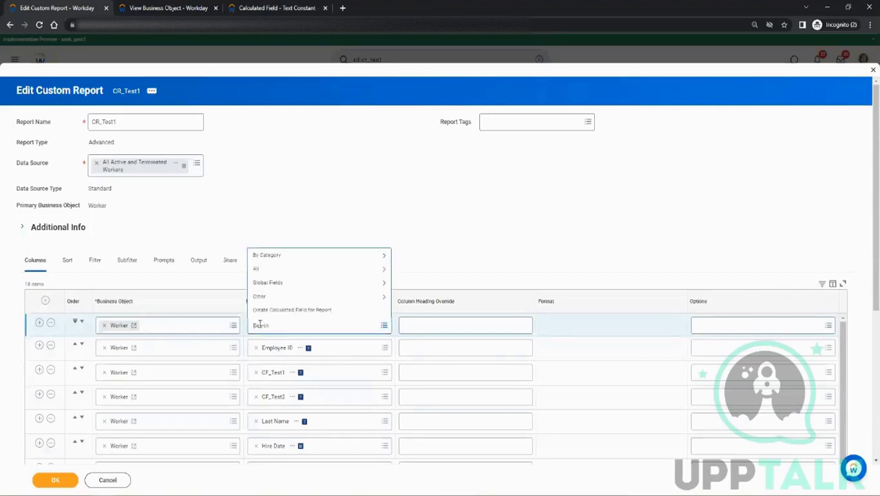
pyautogui.write('CF_Test6')
pyautogui.press('Return')
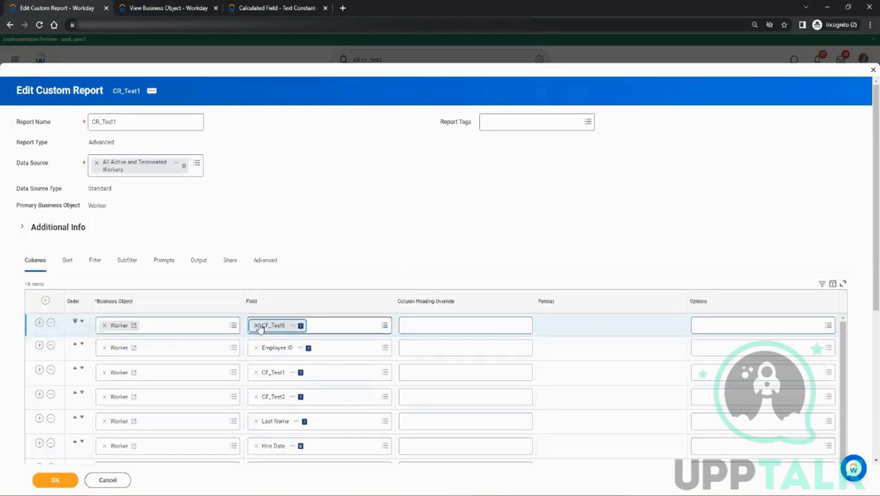
pyautogui.click(62, 481)
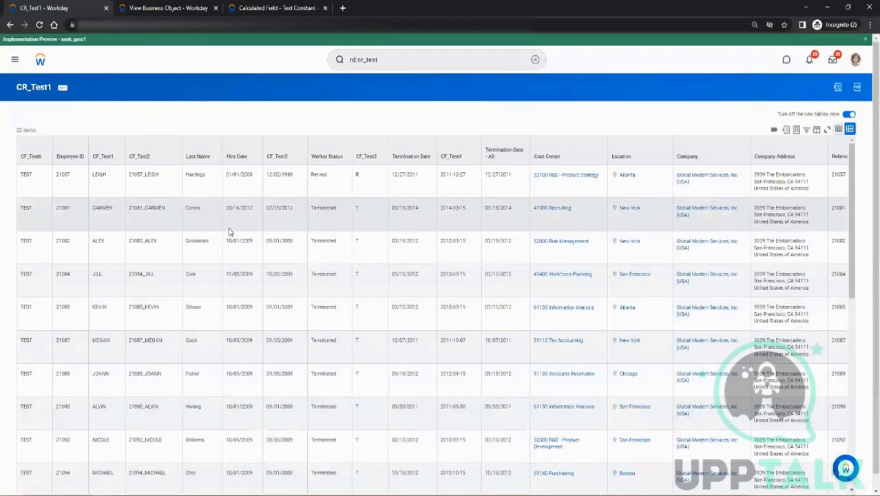
# Open a blank form for another calculated field and look through the available functions, then check the Worker business object's field list
pyautogui.click(259, 8)
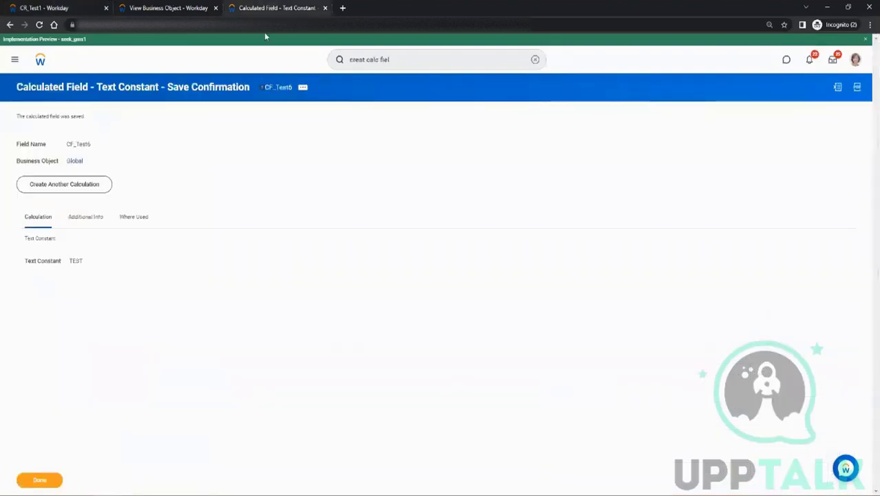
pyautogui.click(86, 185)
pyautogui.click(397, 186)
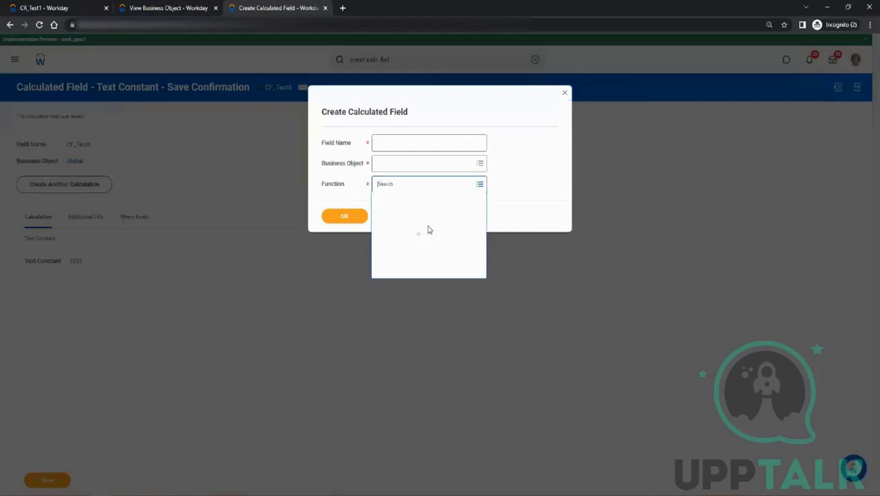
pyautogui.scroll(-3, 427, 301)
pyautogui.scroll(3, 427, 301)
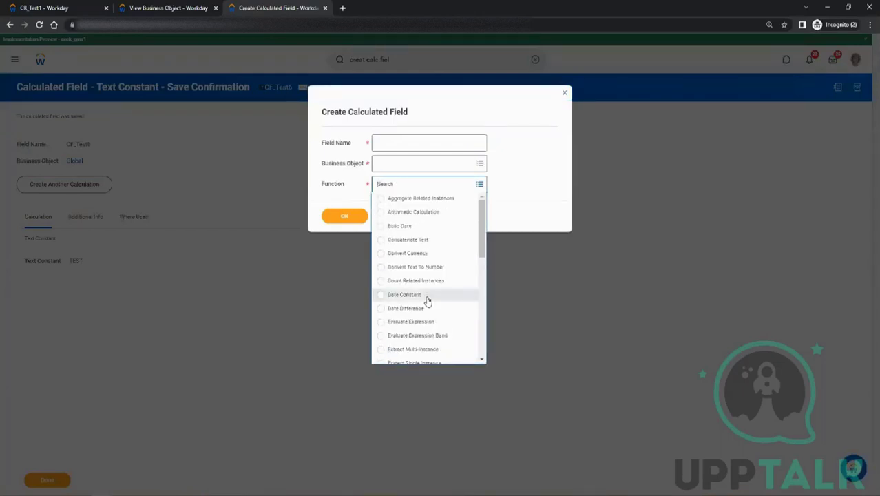
pyautogui.scroll(-3, 427, 301)
pyautogui.scroll(3, 427, 301)
pyautogui.click(180, 9)
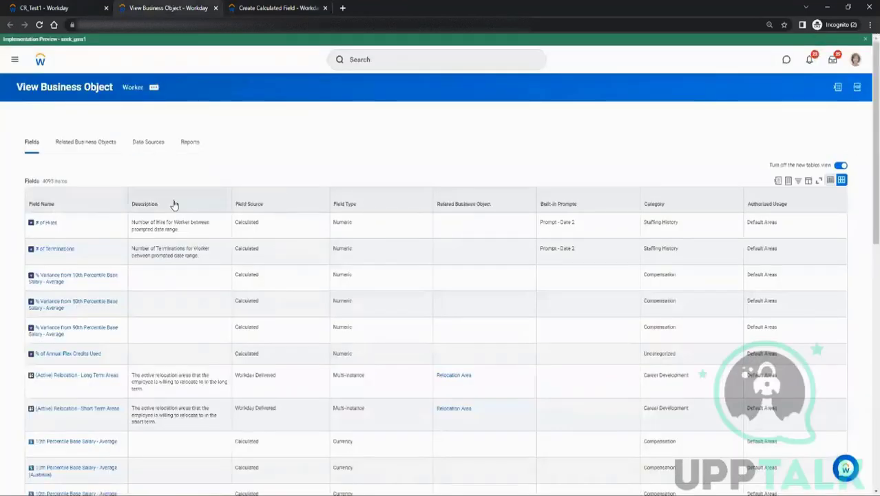
# Open the CR_Test1 report for editing and override the CF_Test6 column heading with Identifier
pyautogui.click(46, 7)
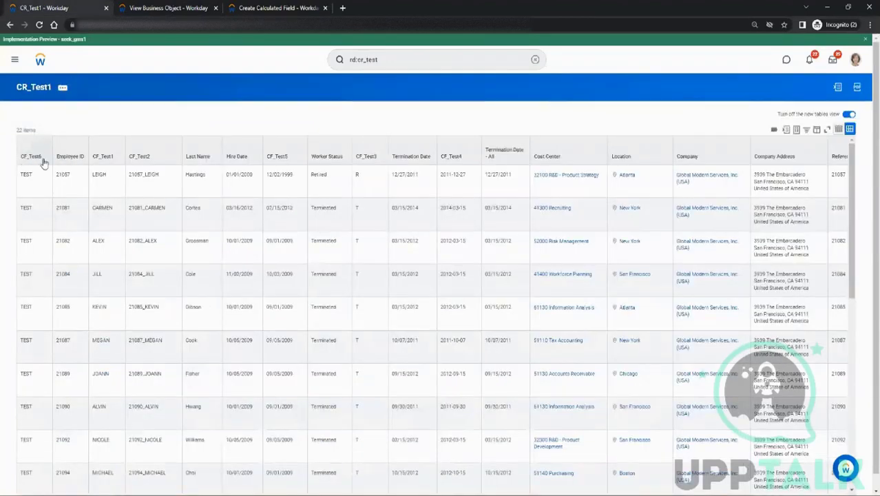
pyautogui.click(63, 87)
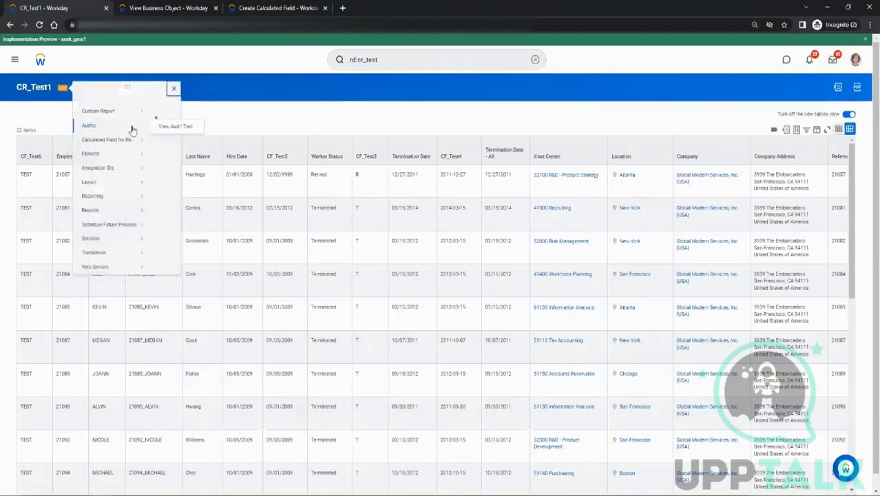
pyautogui.moveTo(122, 121)
pyautogui.click(163, 121)
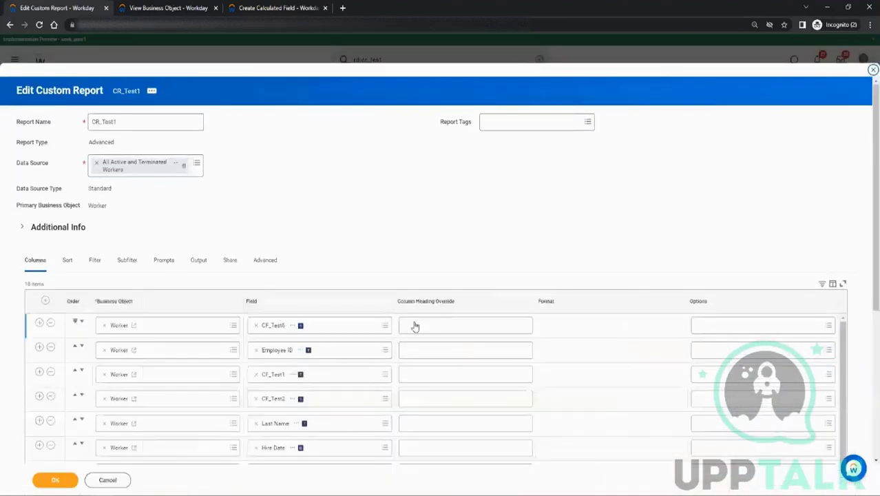
pyautogui.click(415, 323)
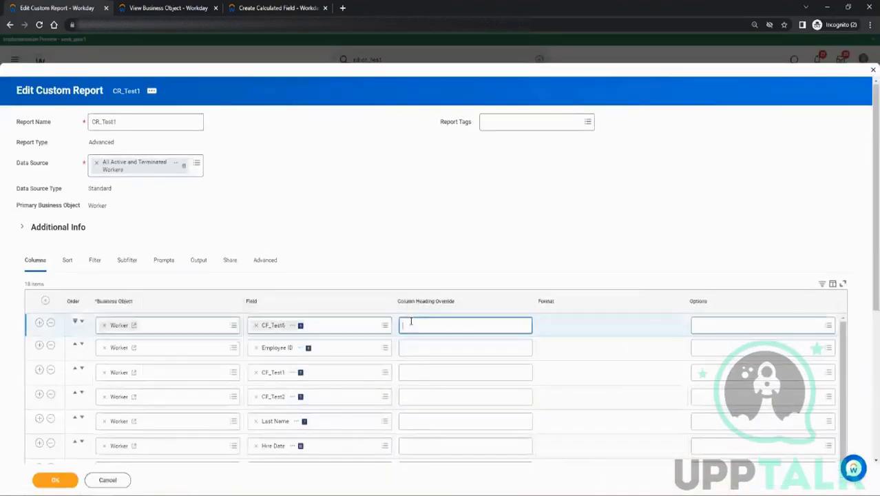
pyautogui.click(406, 349)
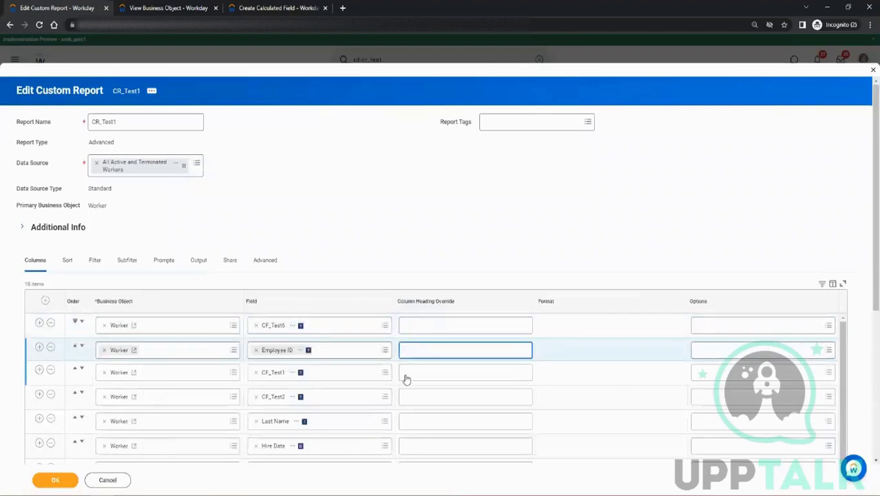
pyautogui.click(405, 375)
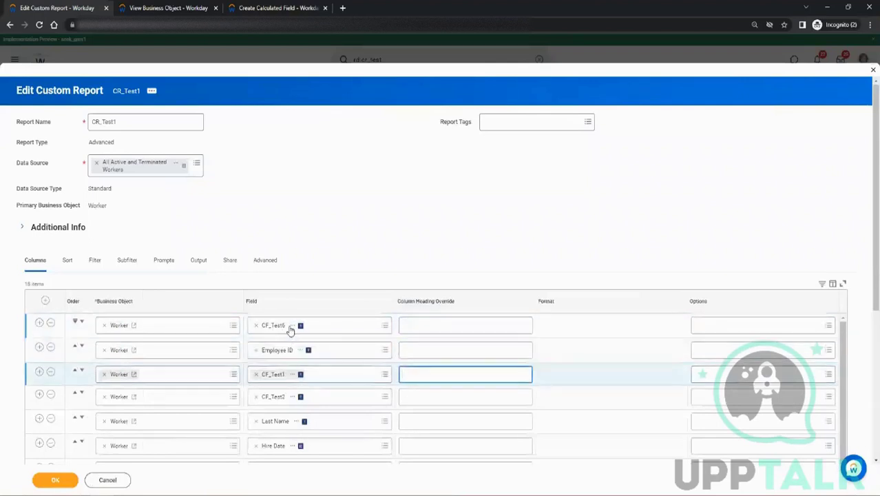
pyautogui.click(415, 328)
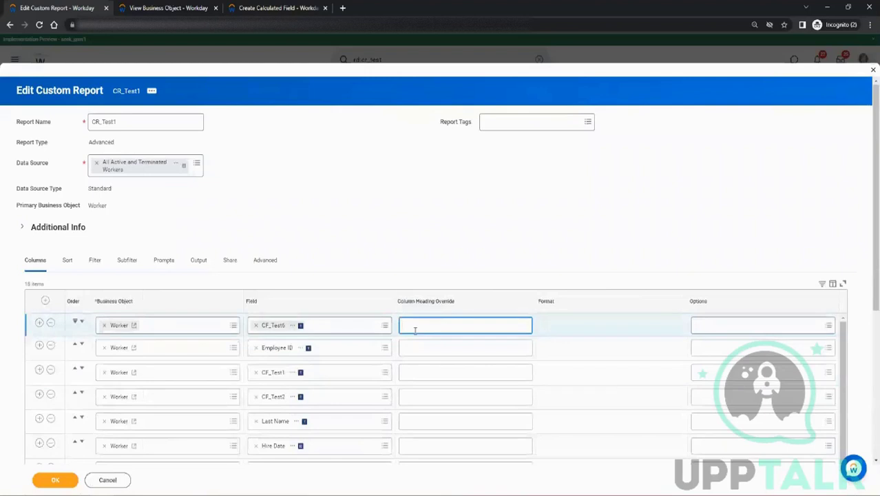
pyautogui.write('Identifier')
# Override the Employee ID column heading with EMPLID
pyautogui.click(416, 346)
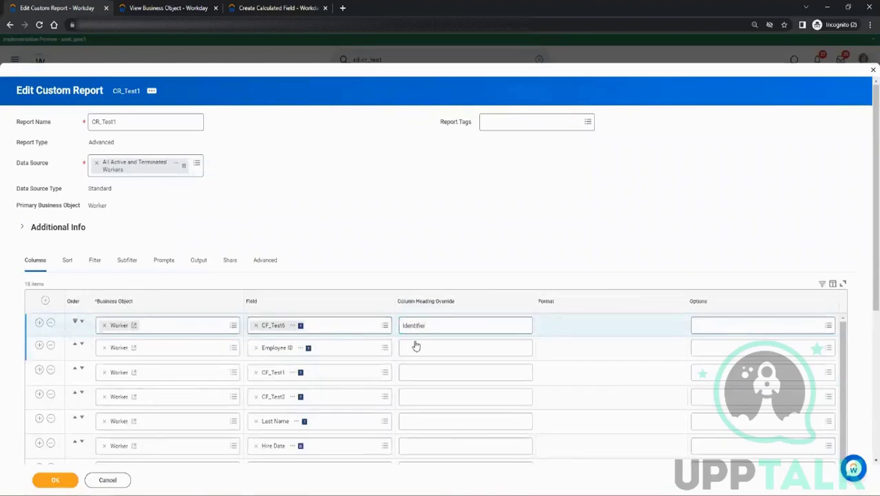
pyautogui.write('EMPLO')
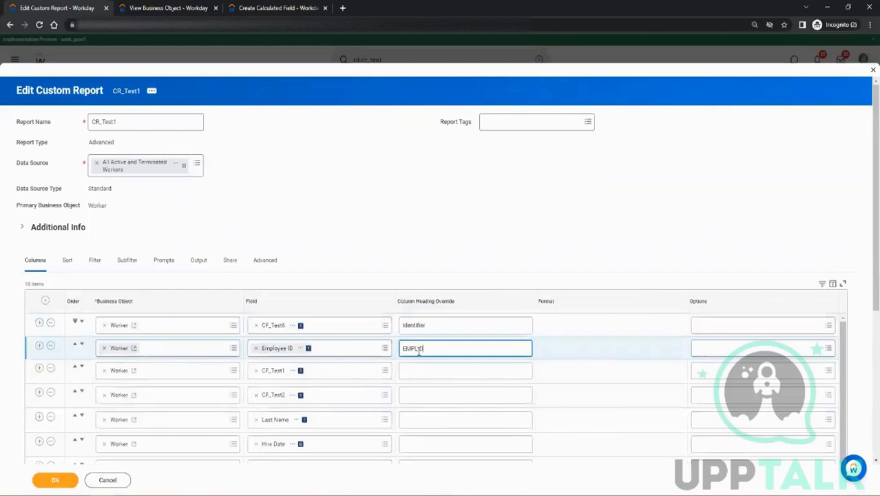
pyautogui.write('D')
pyautogui.click(412, 372)
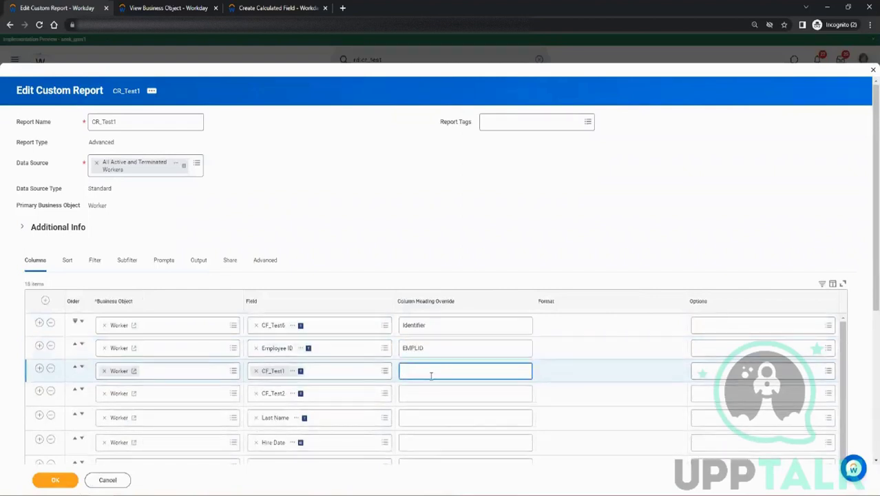
# Override the CF_Test1 column heading with ID and the CF_Test2 heading with FNAME, and save the report changes
pyautogui.write('ID')
pyautogui.click(419, 398)
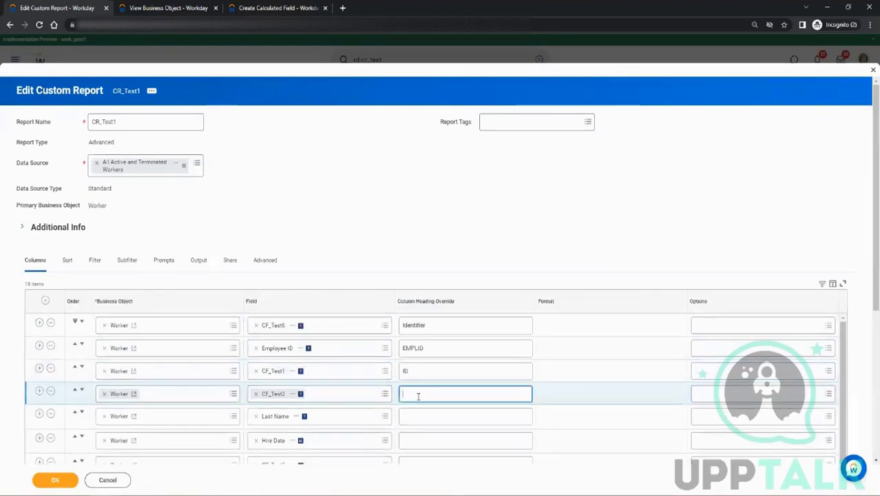
pyautogui.write('FNAME')
pyautogui.scroll(-1, 422, 398)
pyautogui.scroll(-2, 422, 399)
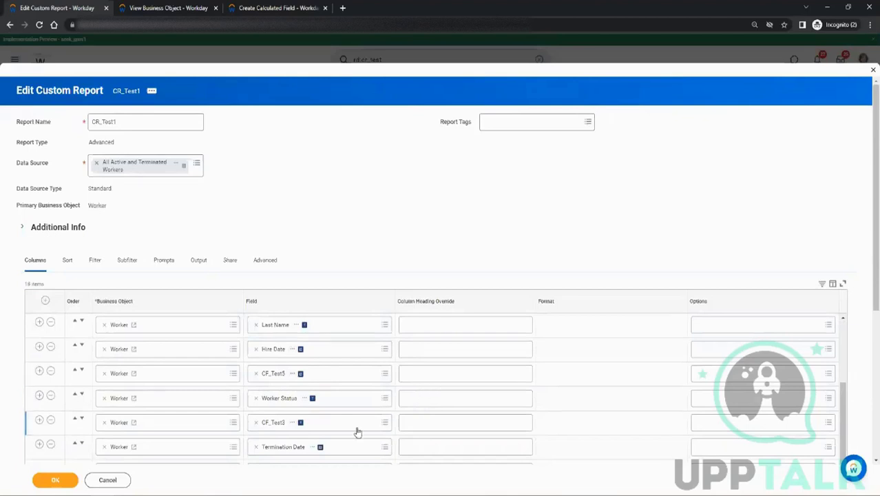
pyautogui.scroll(4, 303, 396)
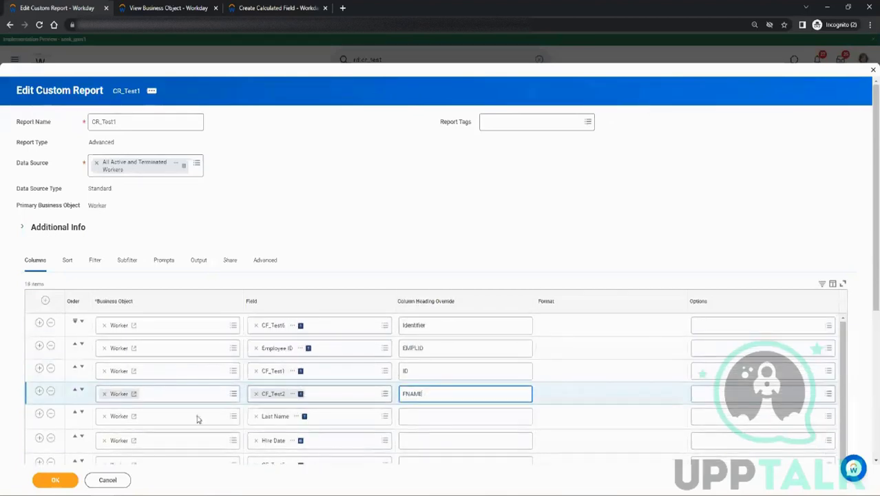
pyautogui.click(72, 478)
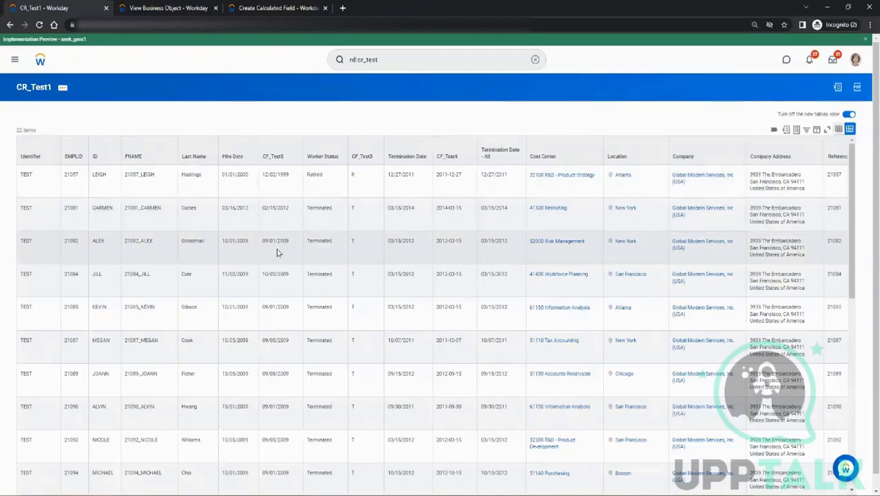
# Examine the CR_Test1 report output, checking the column headings and the values in the Last Name column
pyautogui.scroll(-4, 277, 252)
pyautogui.scroll(4, 277, 253)
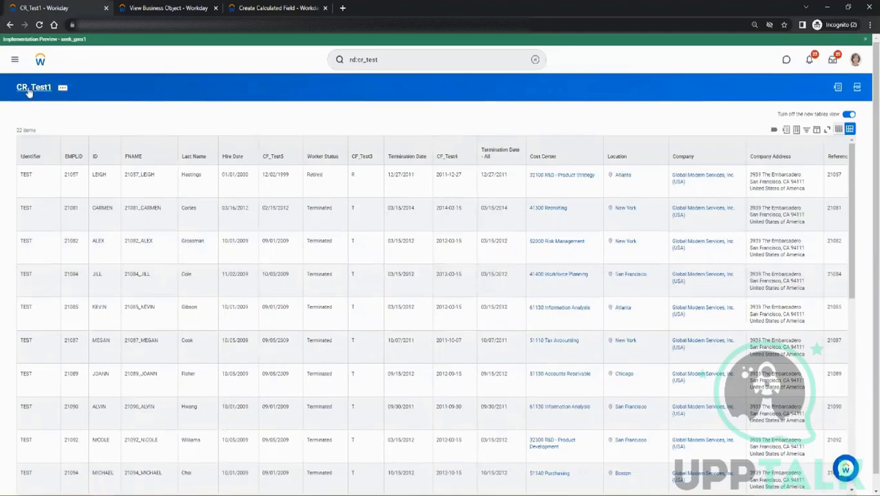
pyautogui.doubleClick(192, 176)
pyautogui.doubleClick(189, 208)
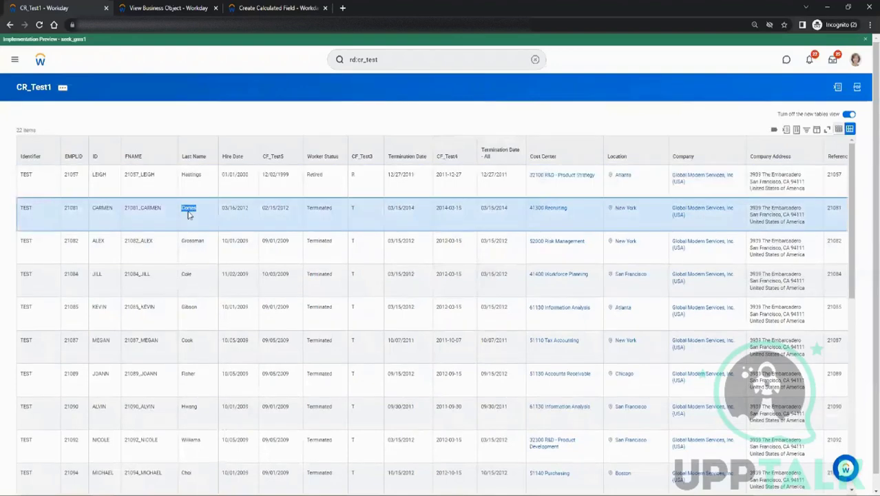
pyautogui.doubleClick(191, 177)
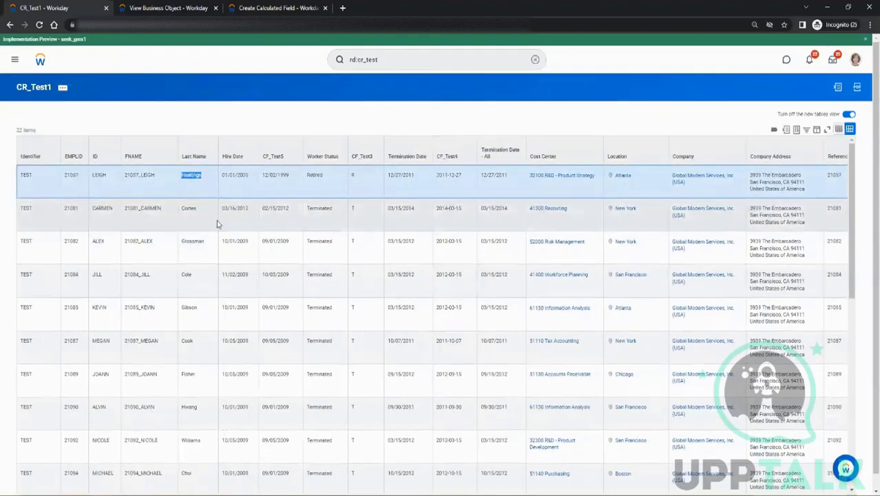
pyautogui.click(189, 175)
pyautogui.moveTo(183, 174); pyautogui.dragTo(199, 175)
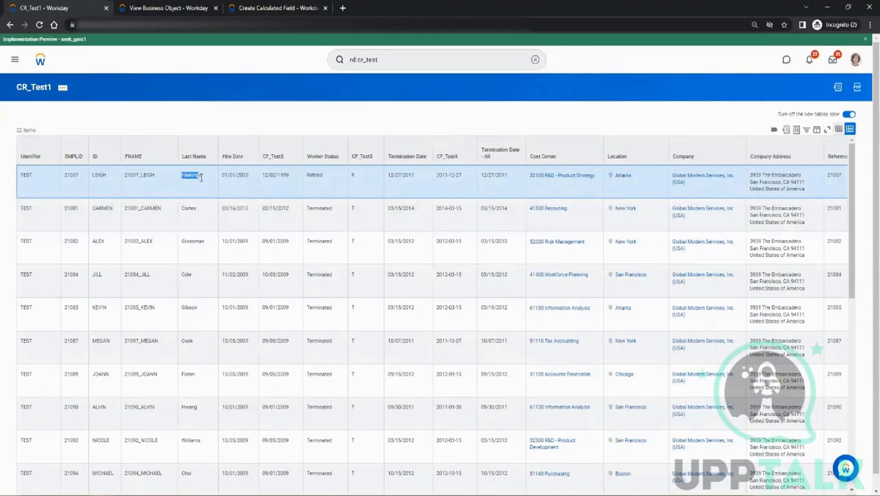
# Choose the Text Length function in the blank calculated field form and name the field CF_Test7
pyautogui.click(272, 7)
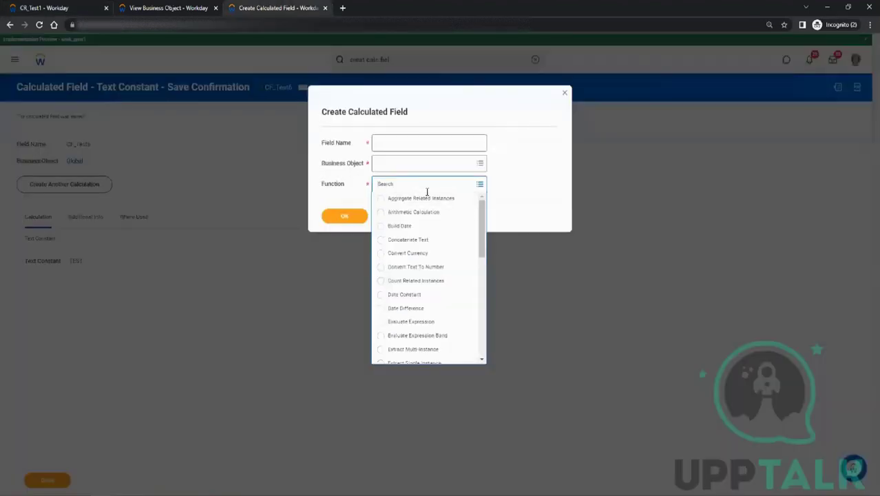
pyautogui.scroll(-3, 428, 324)
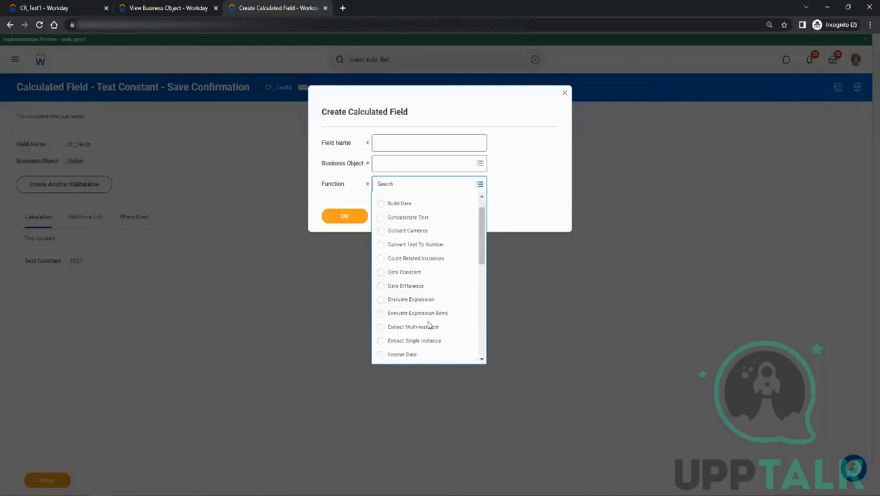
pyautogui.scroll(-1, 429, 323)
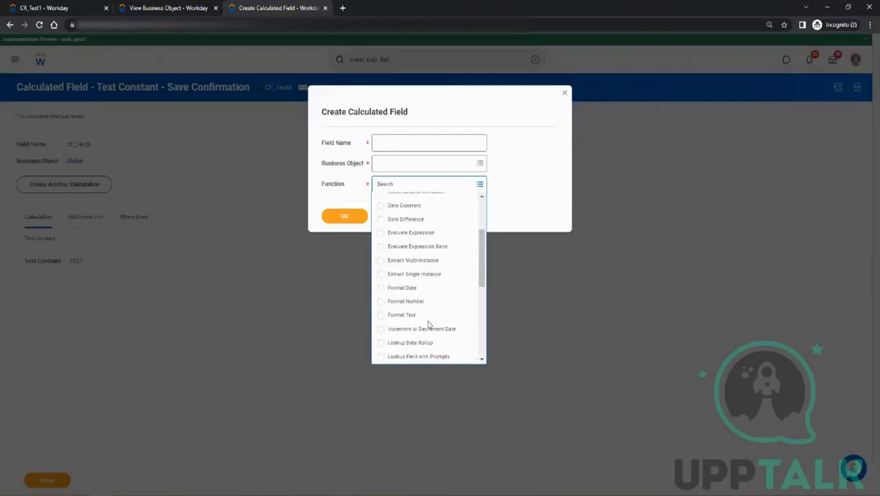
pyautogui.scroll(-1, 434, 299)
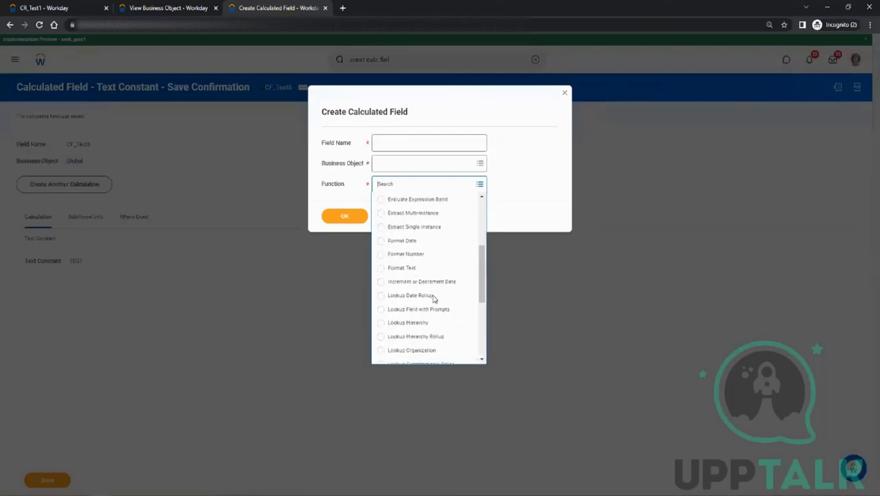
pyautogui.scroll(4, 434, 298)
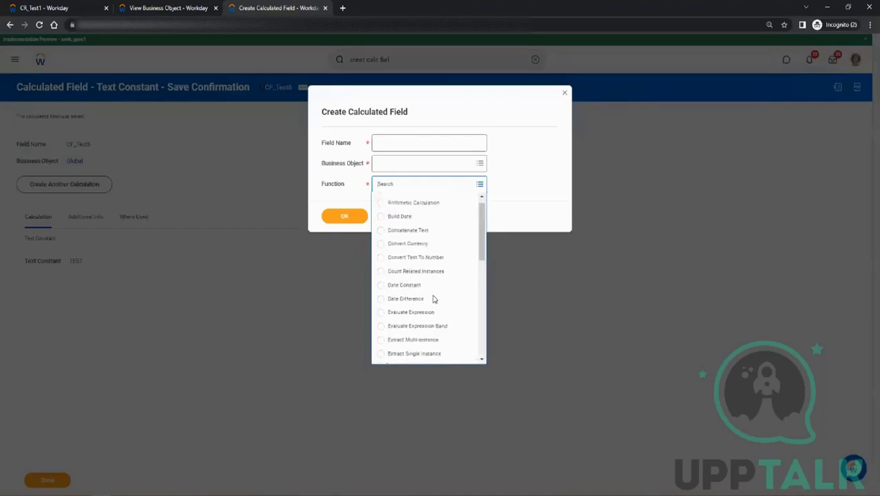
pyautogui.scroll(1, 434, 299)
pyautogui.scroll(-6, 434, 298)
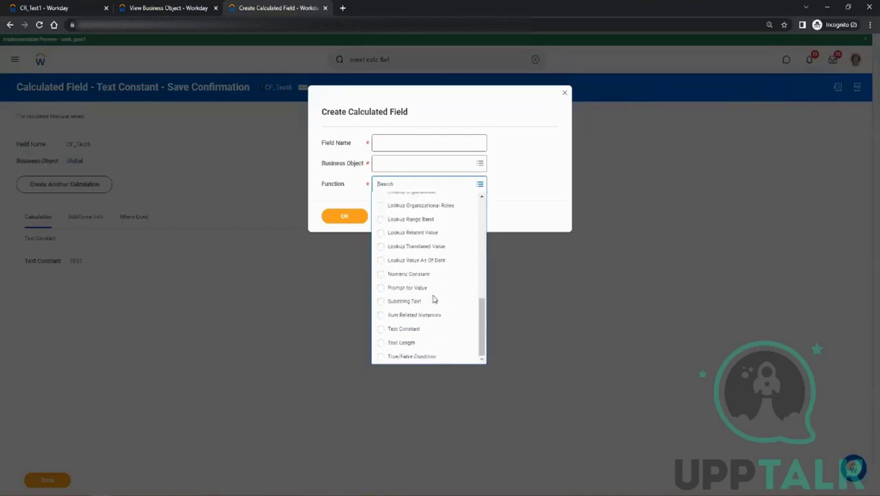
pyautogui.click(409, 342)
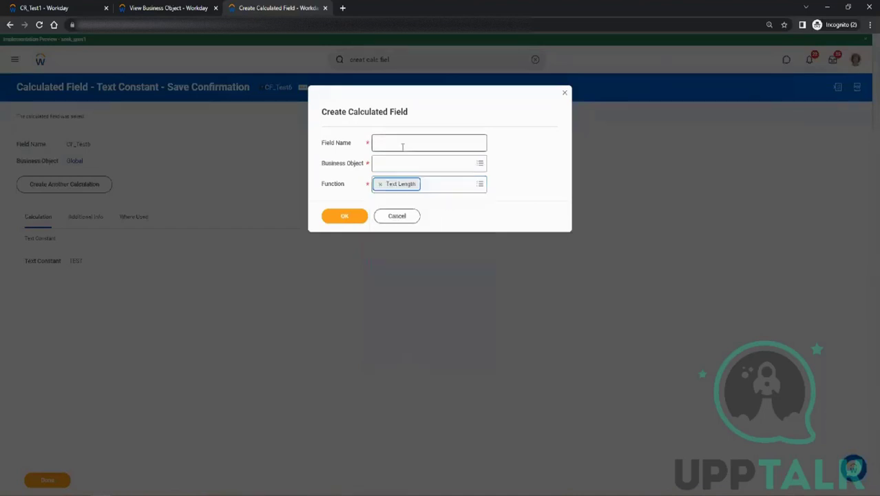
pyautogui.click(401, 145)
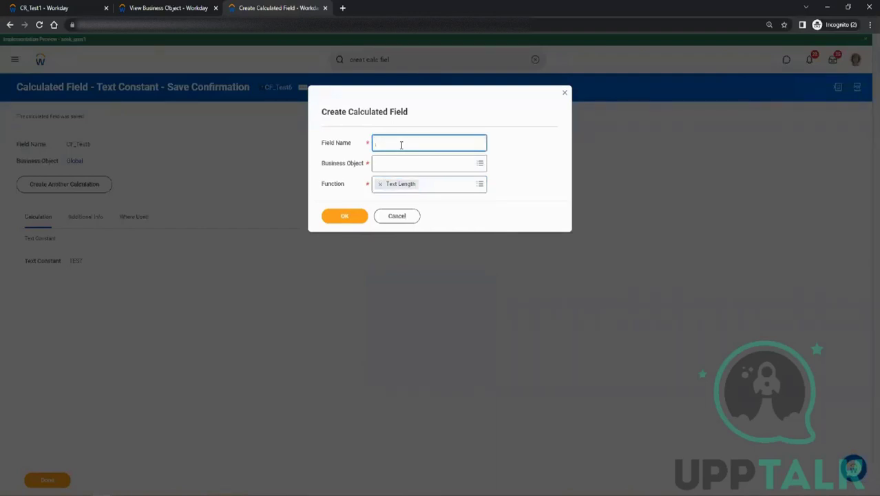
pyautogui.write('CF_Test7')
pyautogui.press('Tab')
pyautogui.write('g')
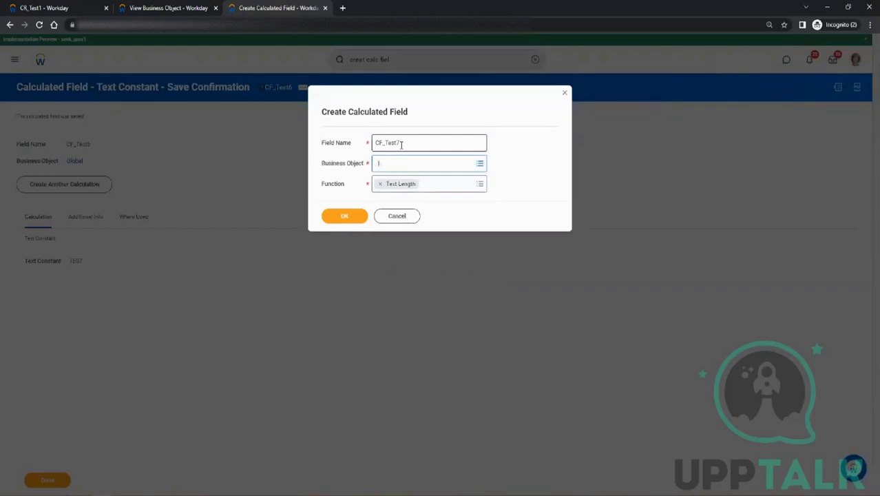
pyautogui.write('ast name')
pyautogui.press('Return')
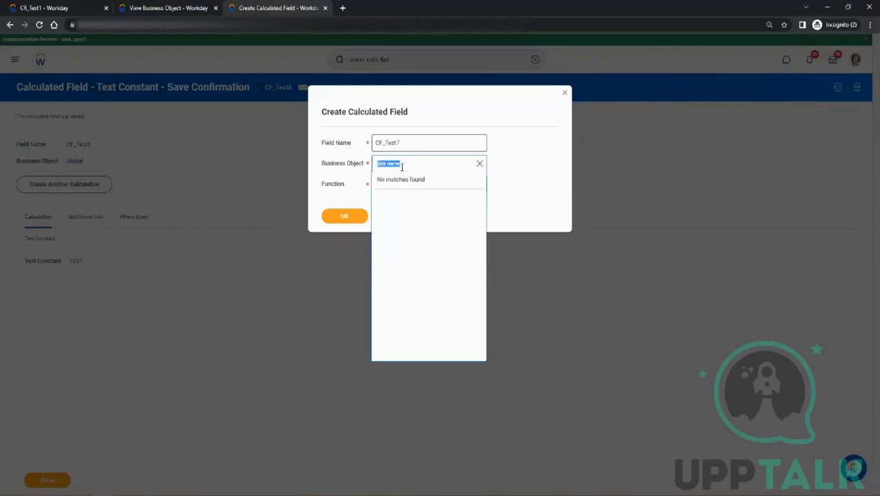
pyautogui.write('bast name')
pyautogui.press('Return')
# Set the business object of CF_Test7 to Worker and proceed to its calculation settings
pyautogui.write('worker')
pyautogui.press('Return')
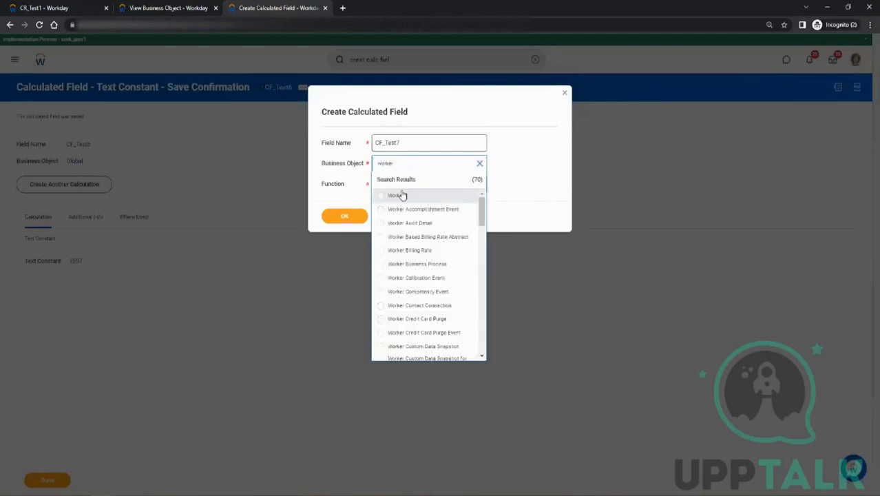
pyautogui.click(402, 196)
pyautogui.click(341, 216)
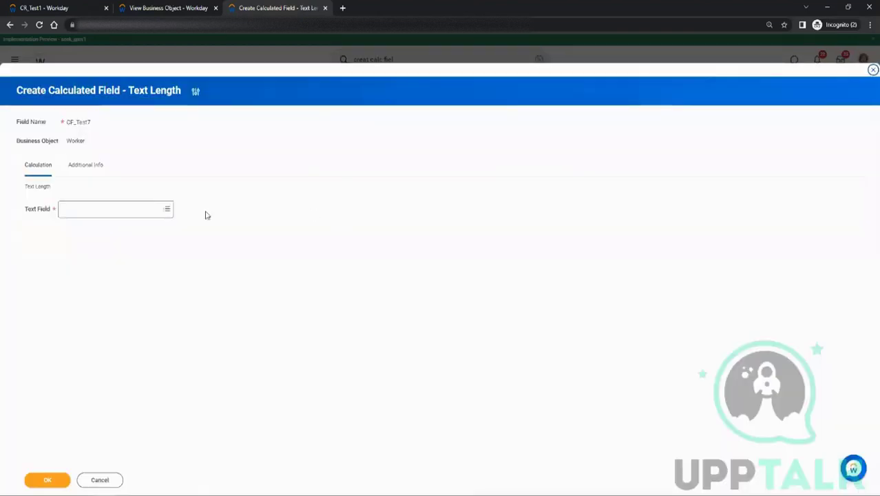
# Set the Text Length calculation's text field to Last Name and save the calculated field
pyautogui.click(146, 208)
pyautogui.write('last name')
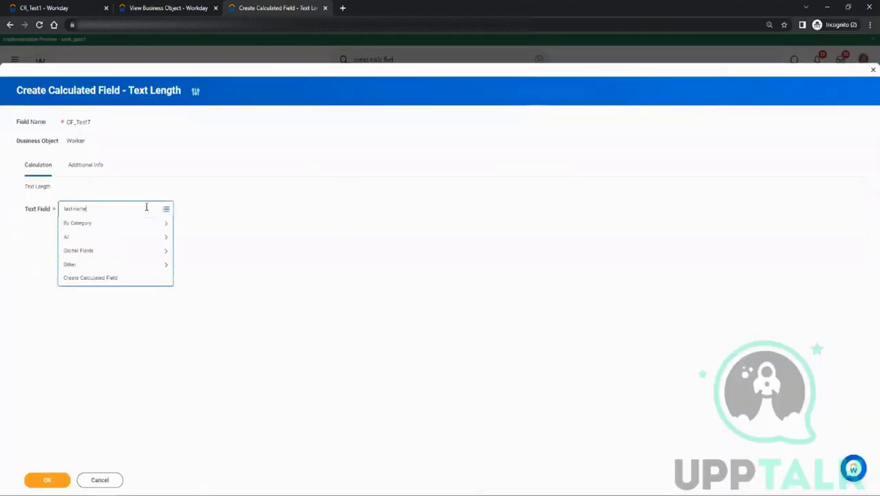
pyautogui.press('Return')
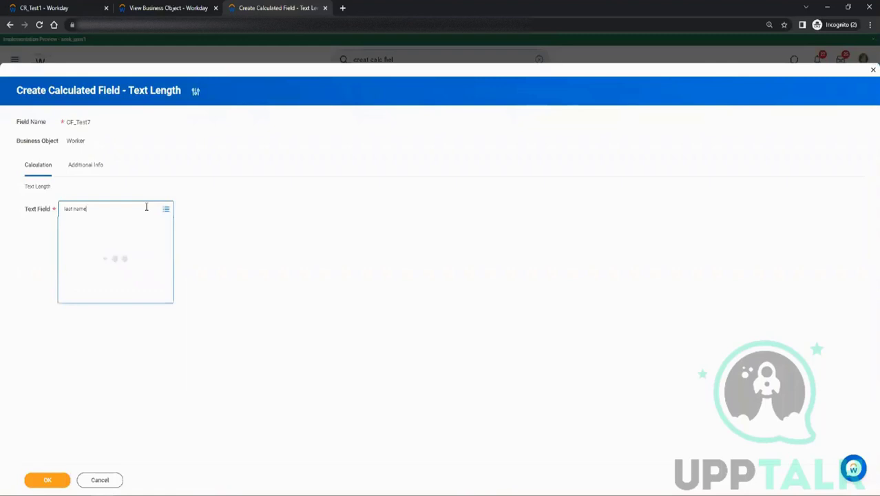
pyautogui.click(107, 245)
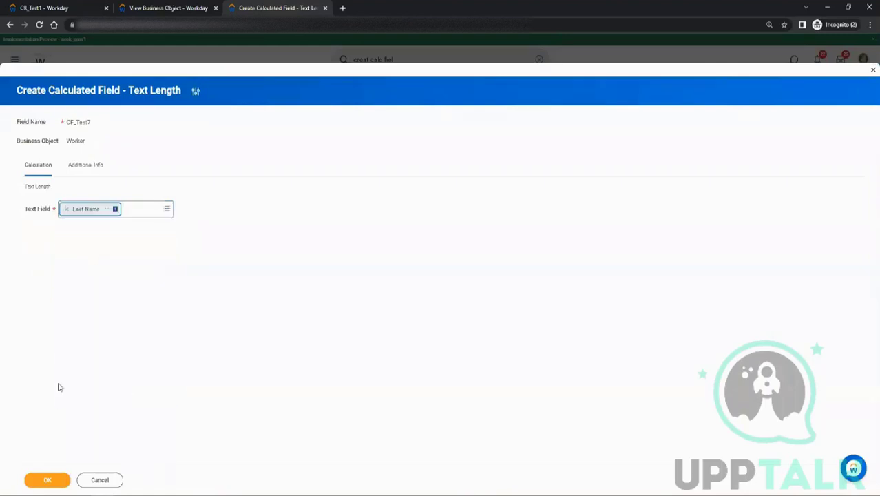
pyautogui.click(35, 478)
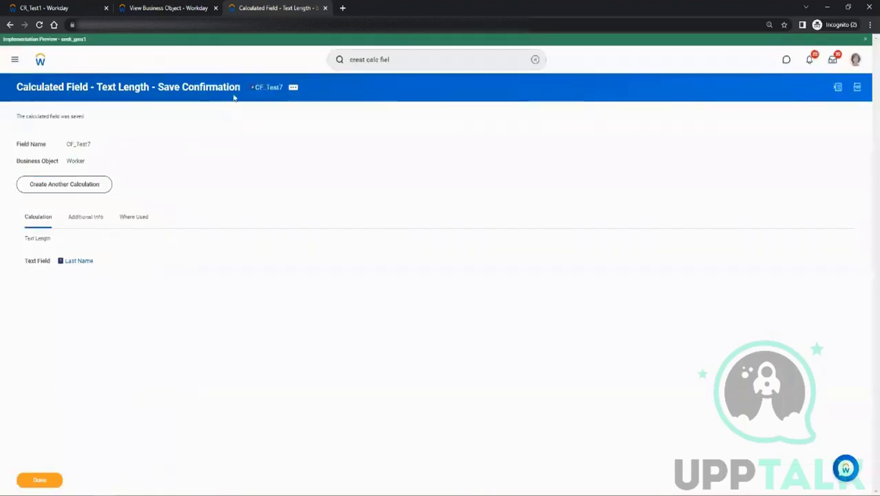
# Copy the CF_Test7 field name and open the CR_Test1 report for editing
pyautogui.click(293, 87)
pyautogui.click(285, 117)
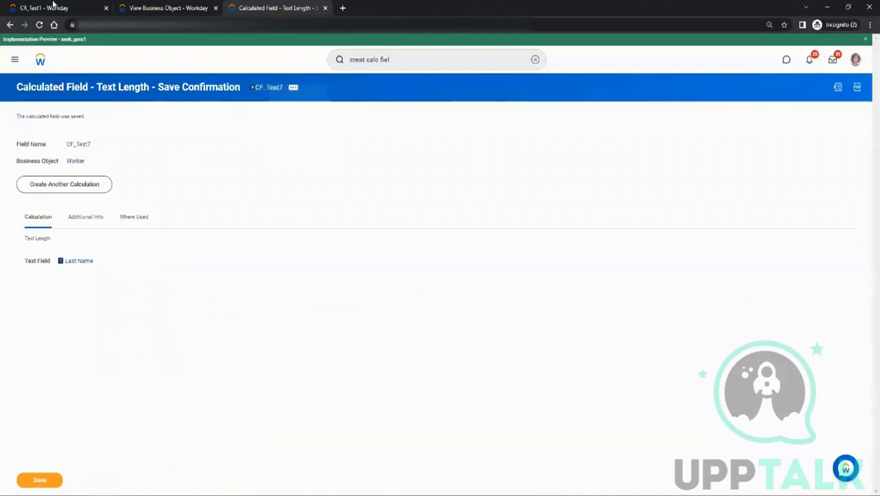
pyautogui.click(42, 8)
pyautogui.click(62, 92)
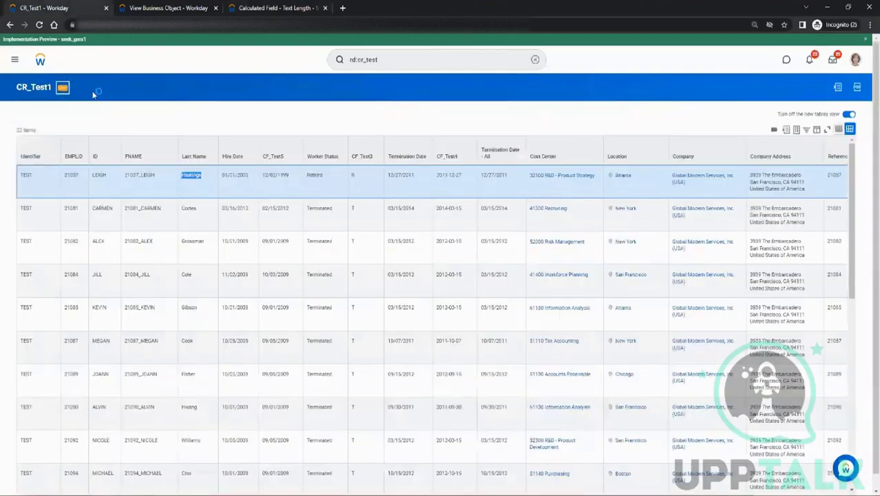
pyautogui.moveTo(118, 126)
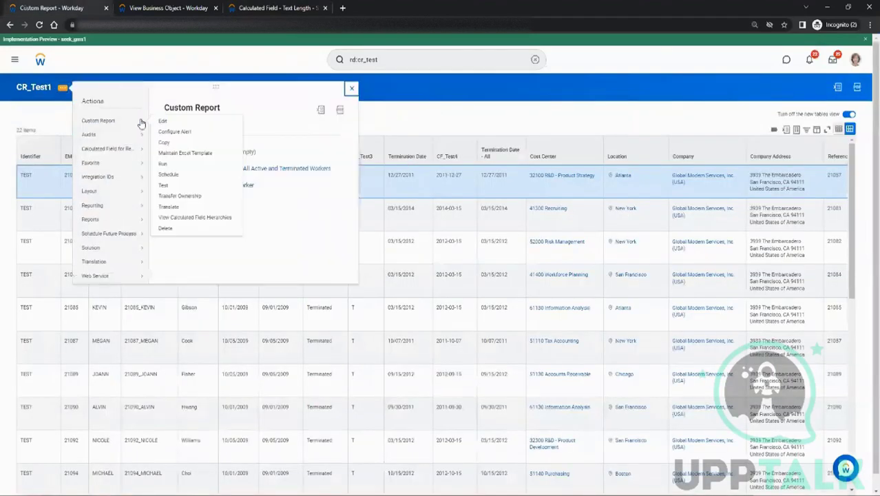
pyautogui.click(164, 123)
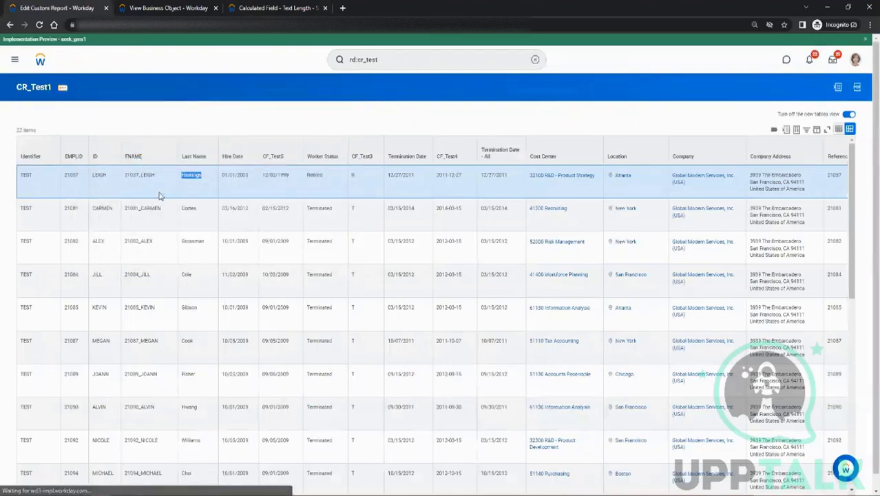
# Insert a Worker column with the CF_Test7 field directly after Last Name, override its heading with Length, and save the report
pyautogui.scroll(-2, 163, 205)
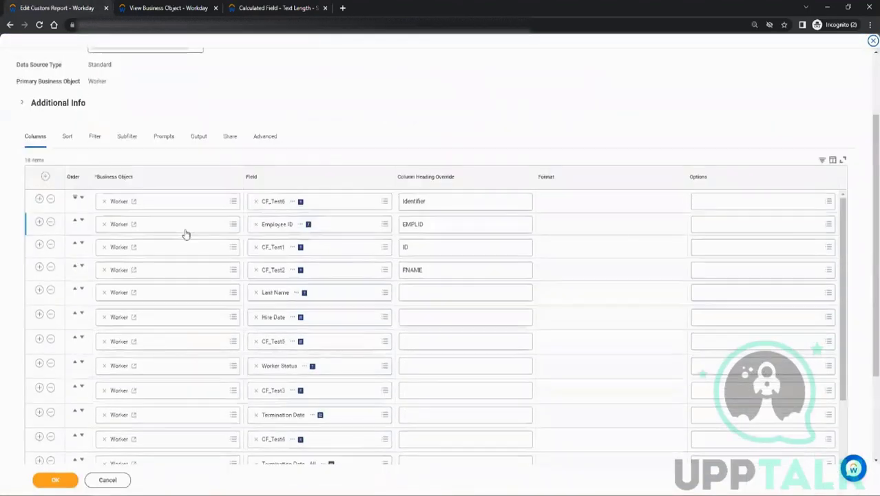
pyautogui.click(40, 289)
pyautogui.click(271, 317)
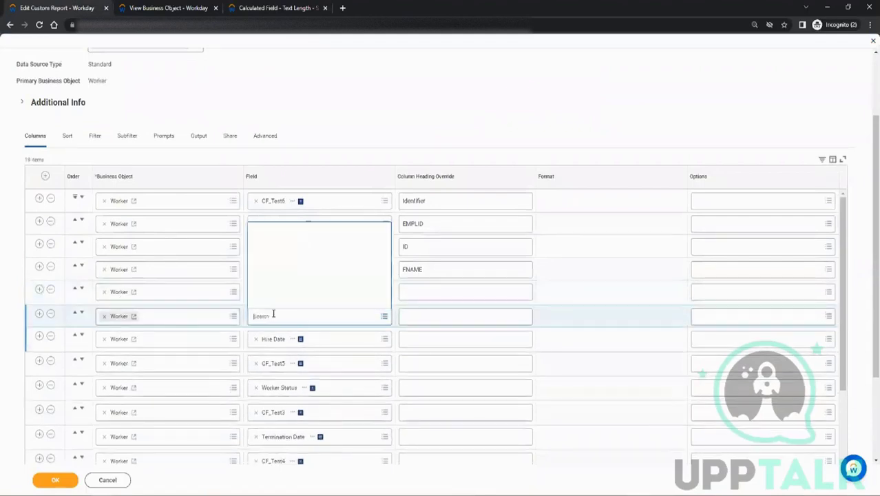
pyautogui.hotkey('ctrl', 'v')
pyautogui.click(411, 316)
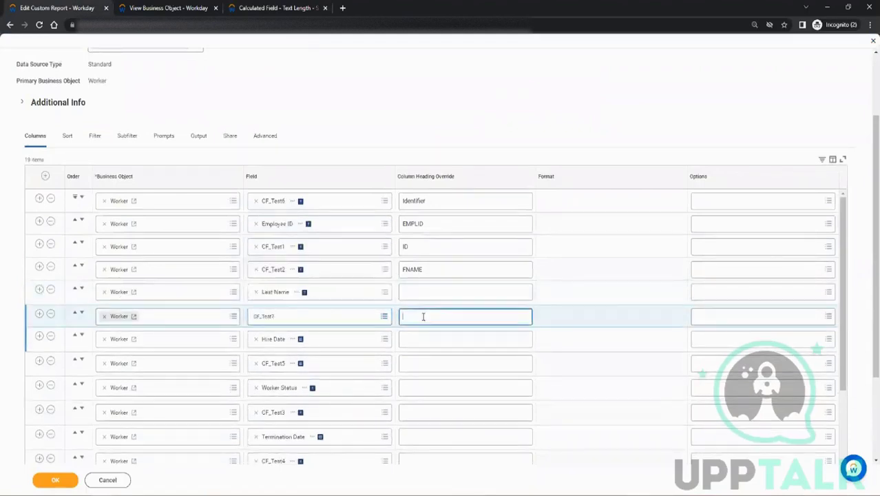
pyautogui.write('Length')
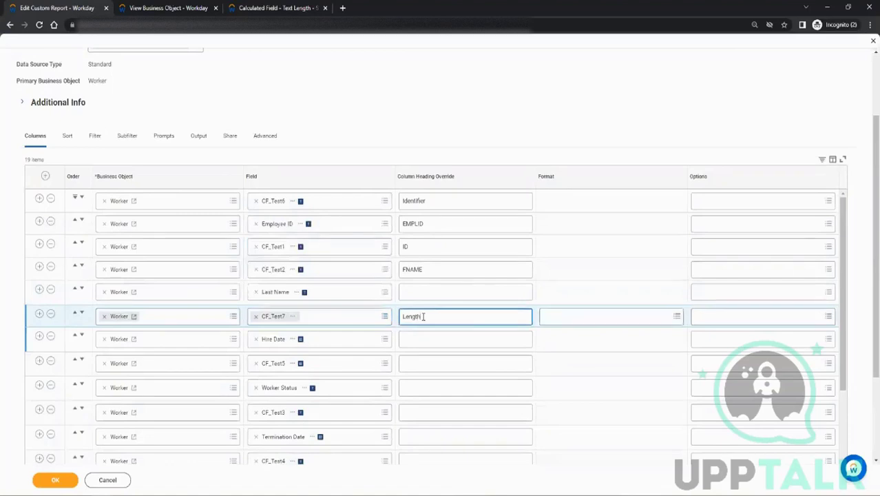
pyautogui.click(61, 483)
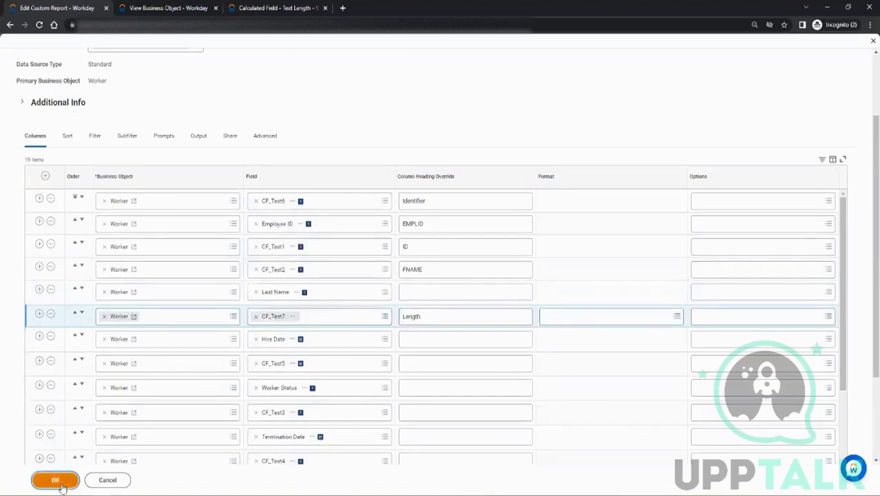